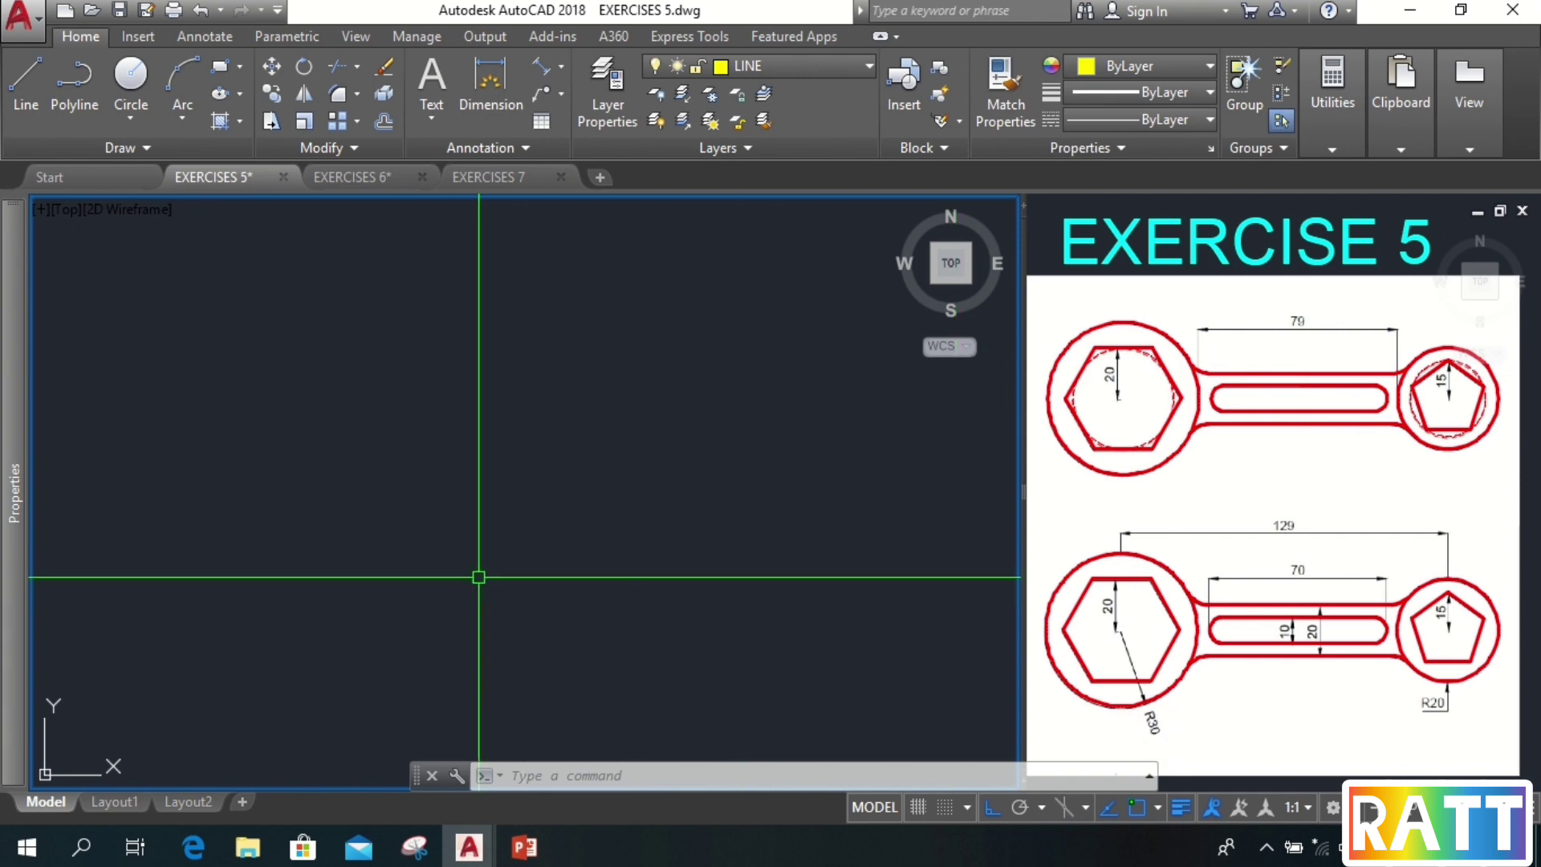
- Draw a circle of radius 30 for the spanner's left head
text(c)
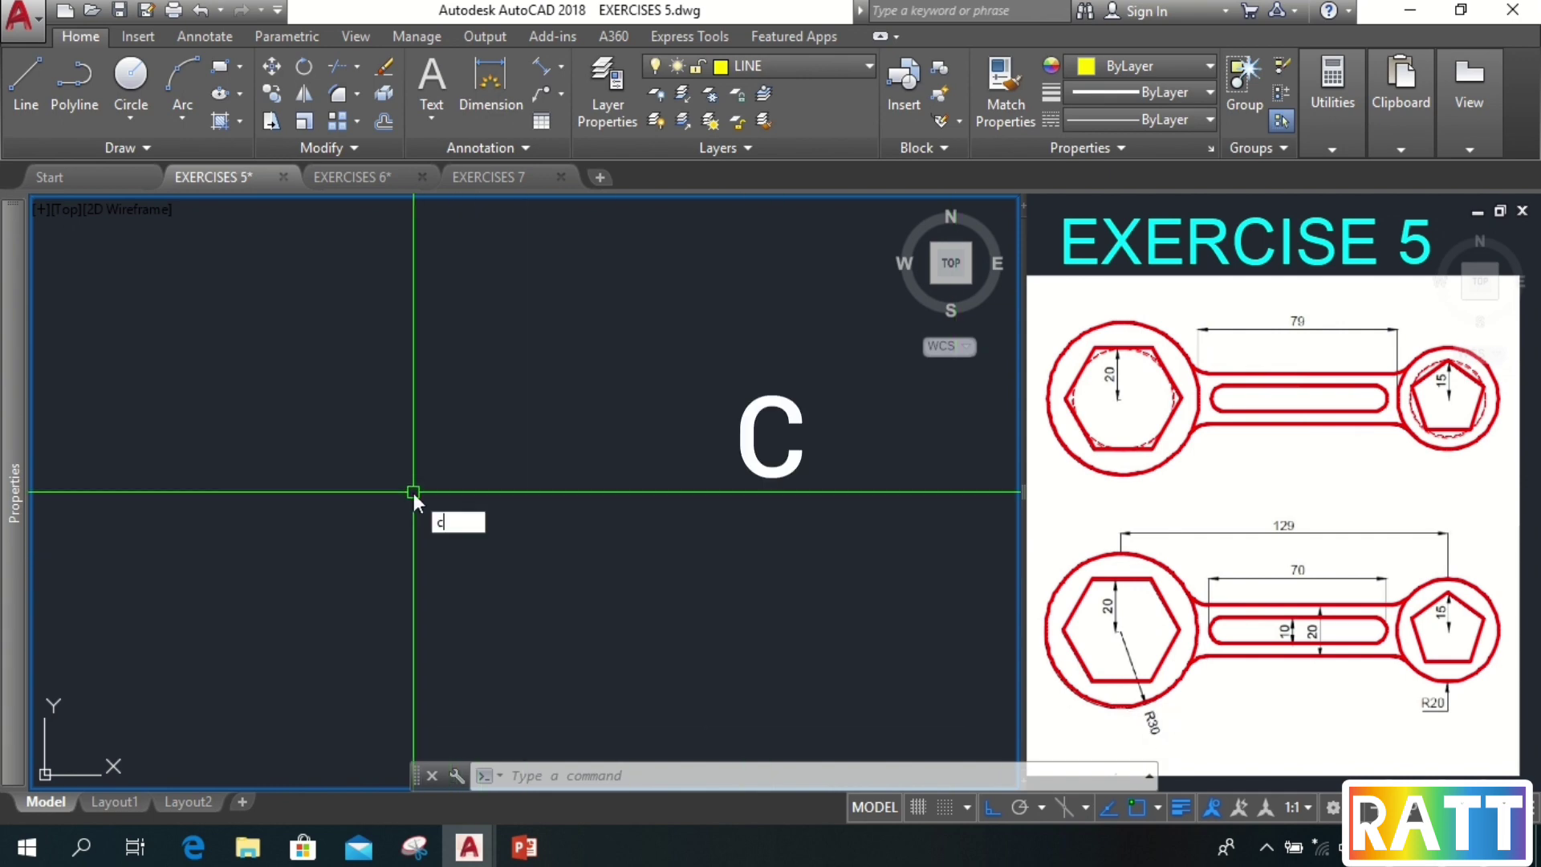
key(Return)
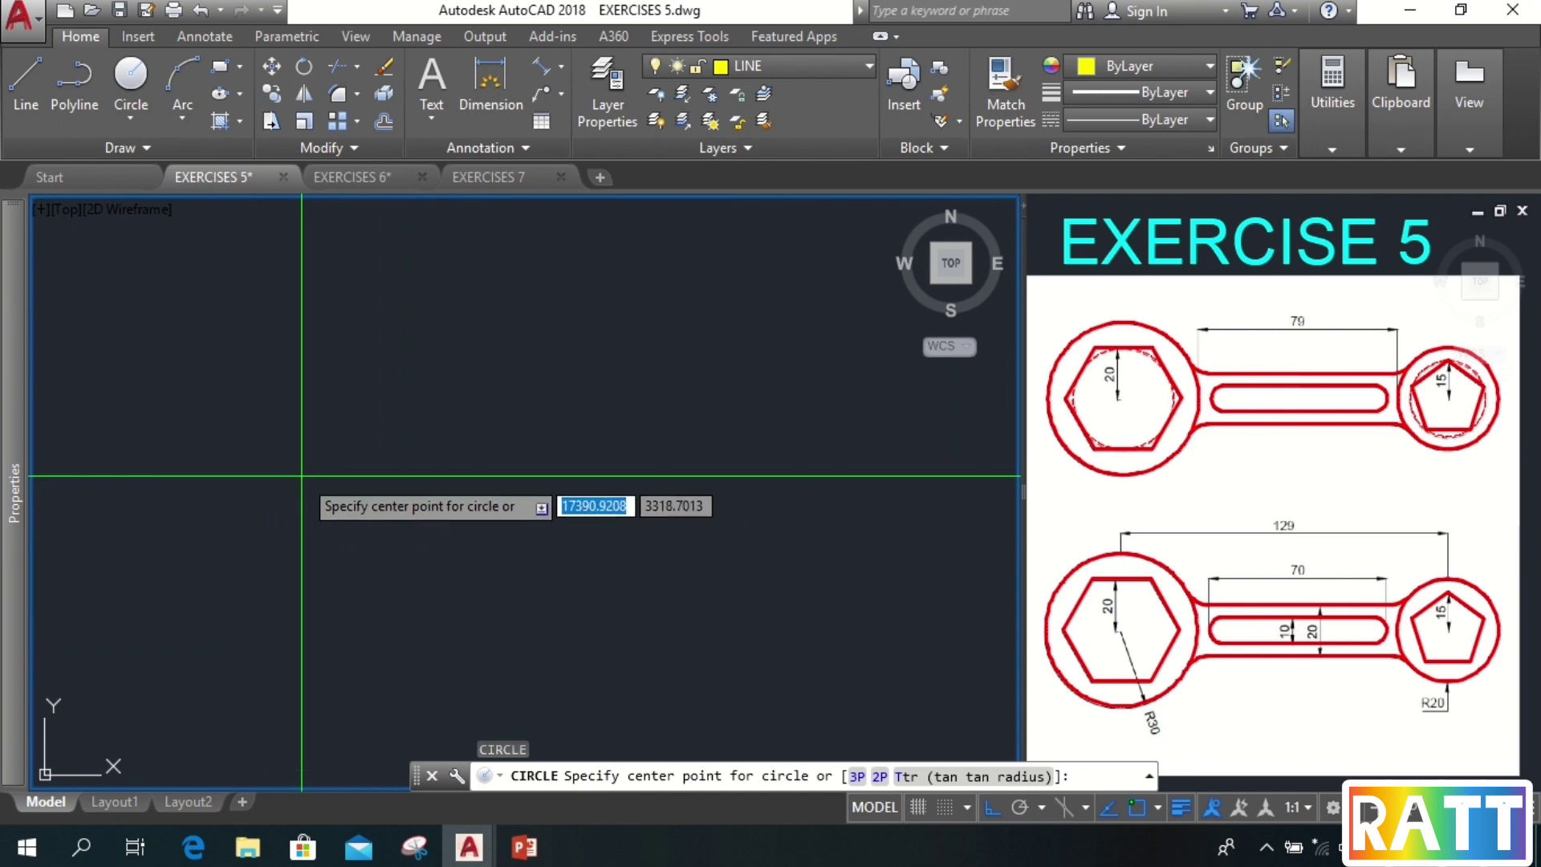
click(301, 475)
text(30)
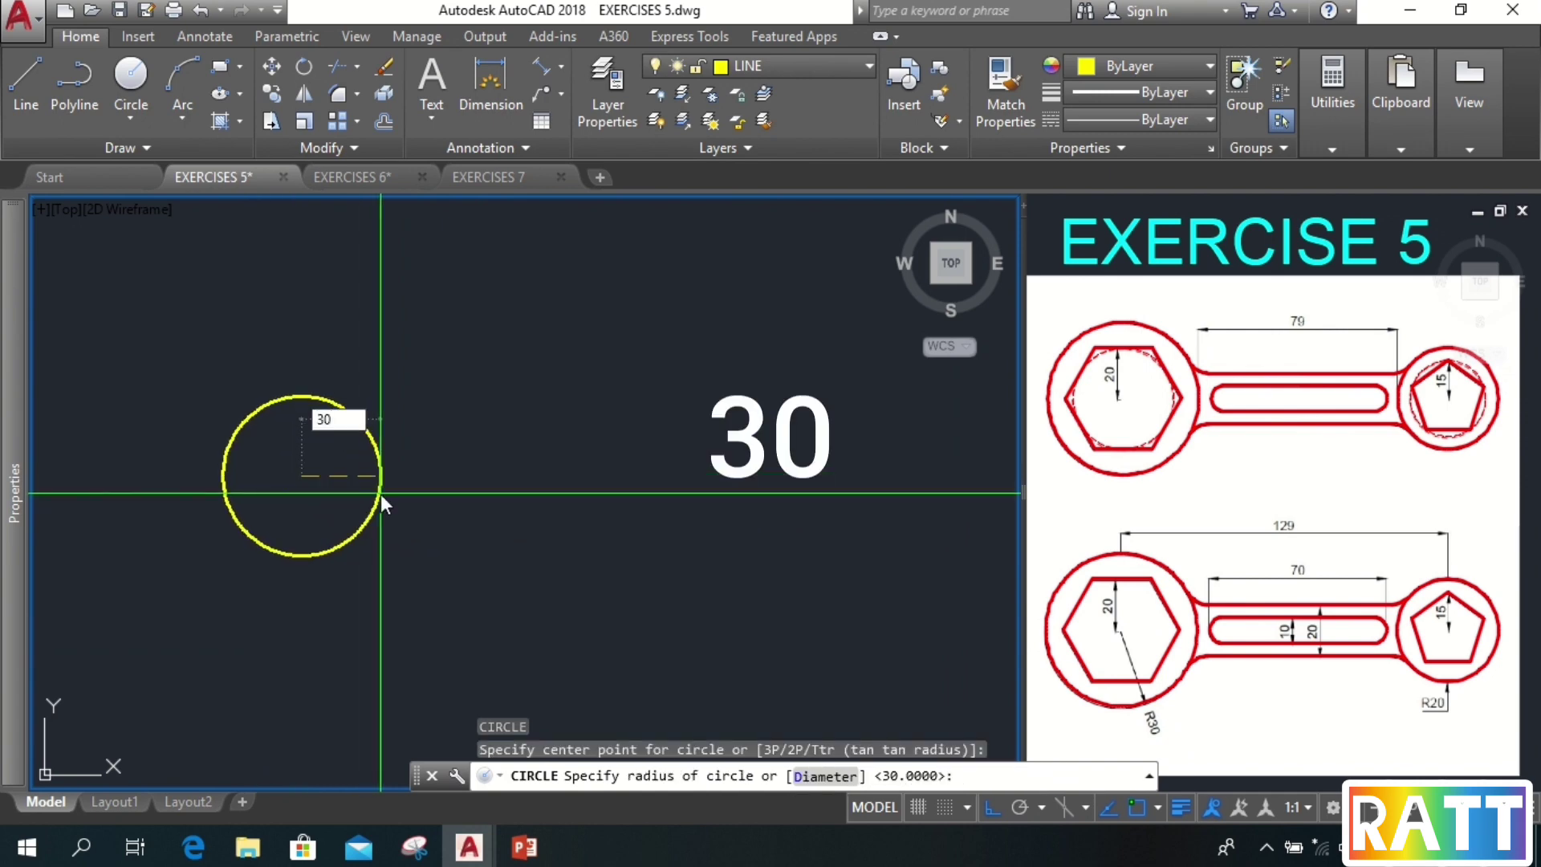
key(Return)
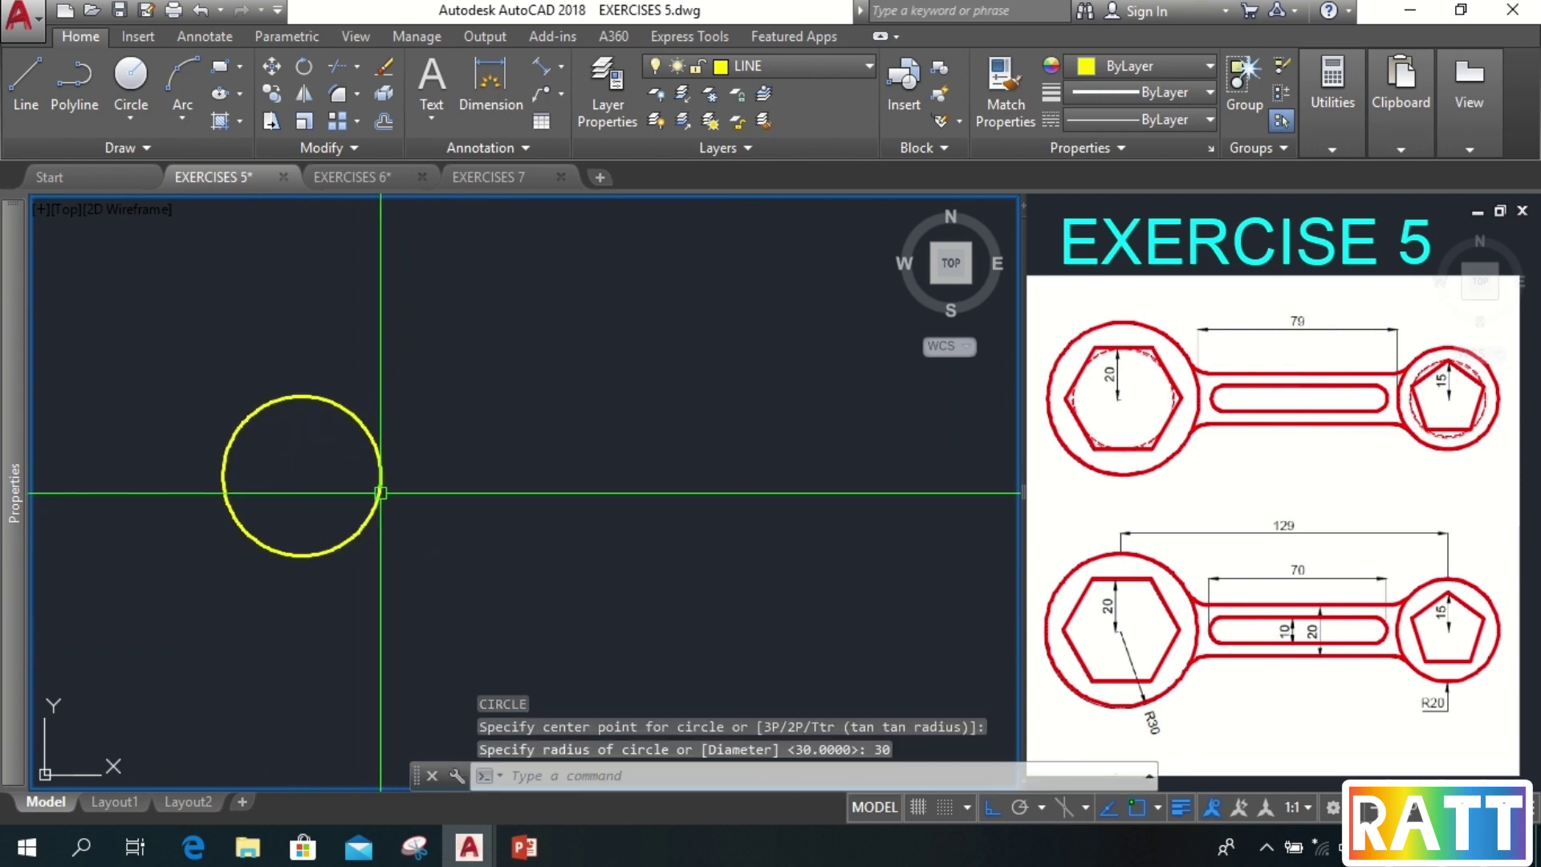
scroll(358, 502, up, 2)
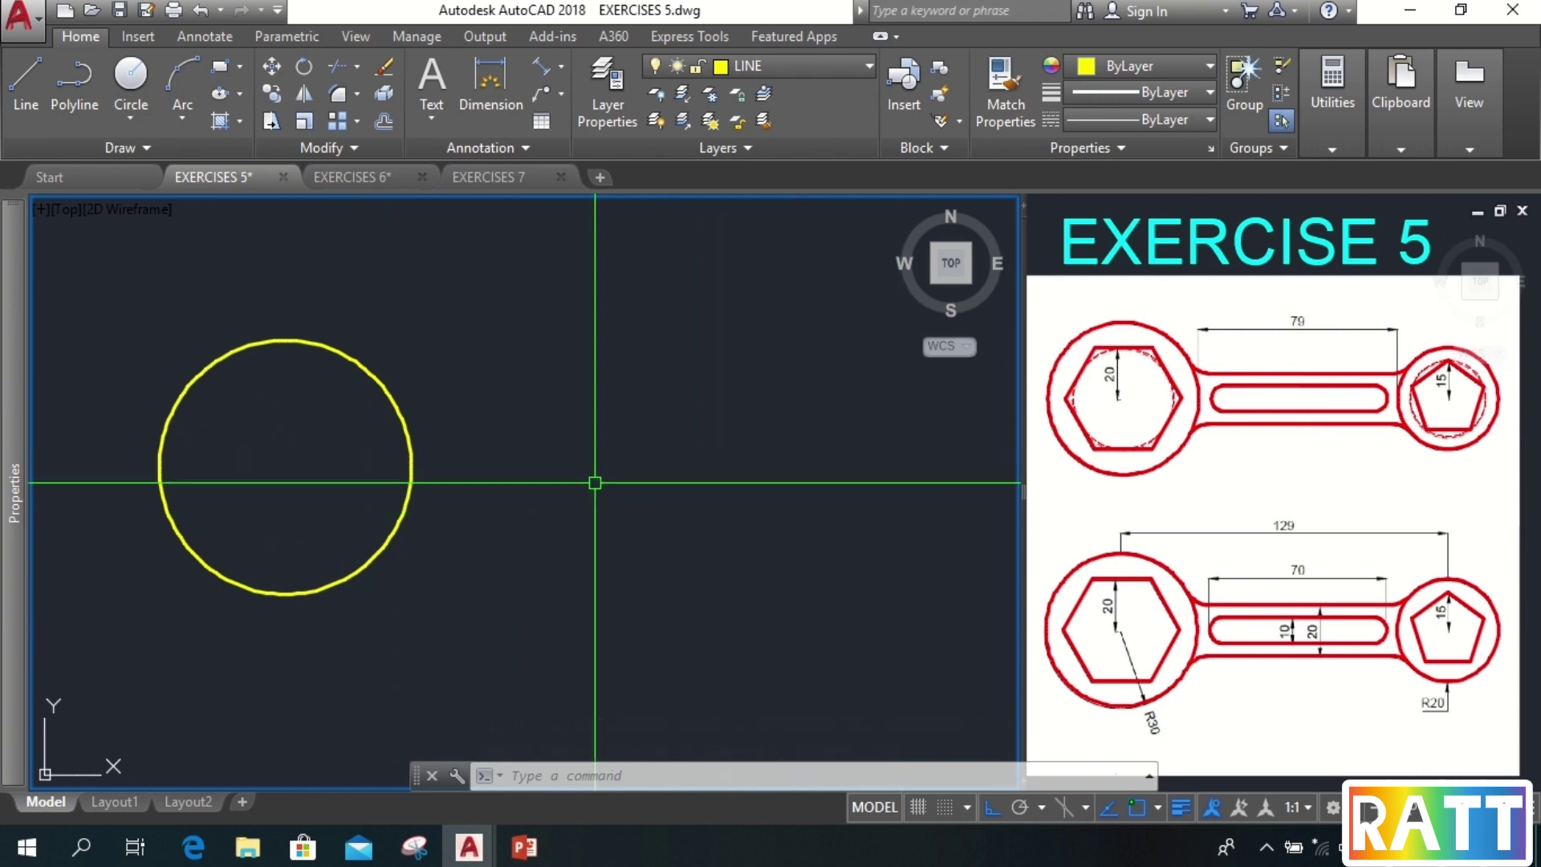
- Draw a six-sided polygon circumscribed at radius 20 on the circle's centre
text(pol)
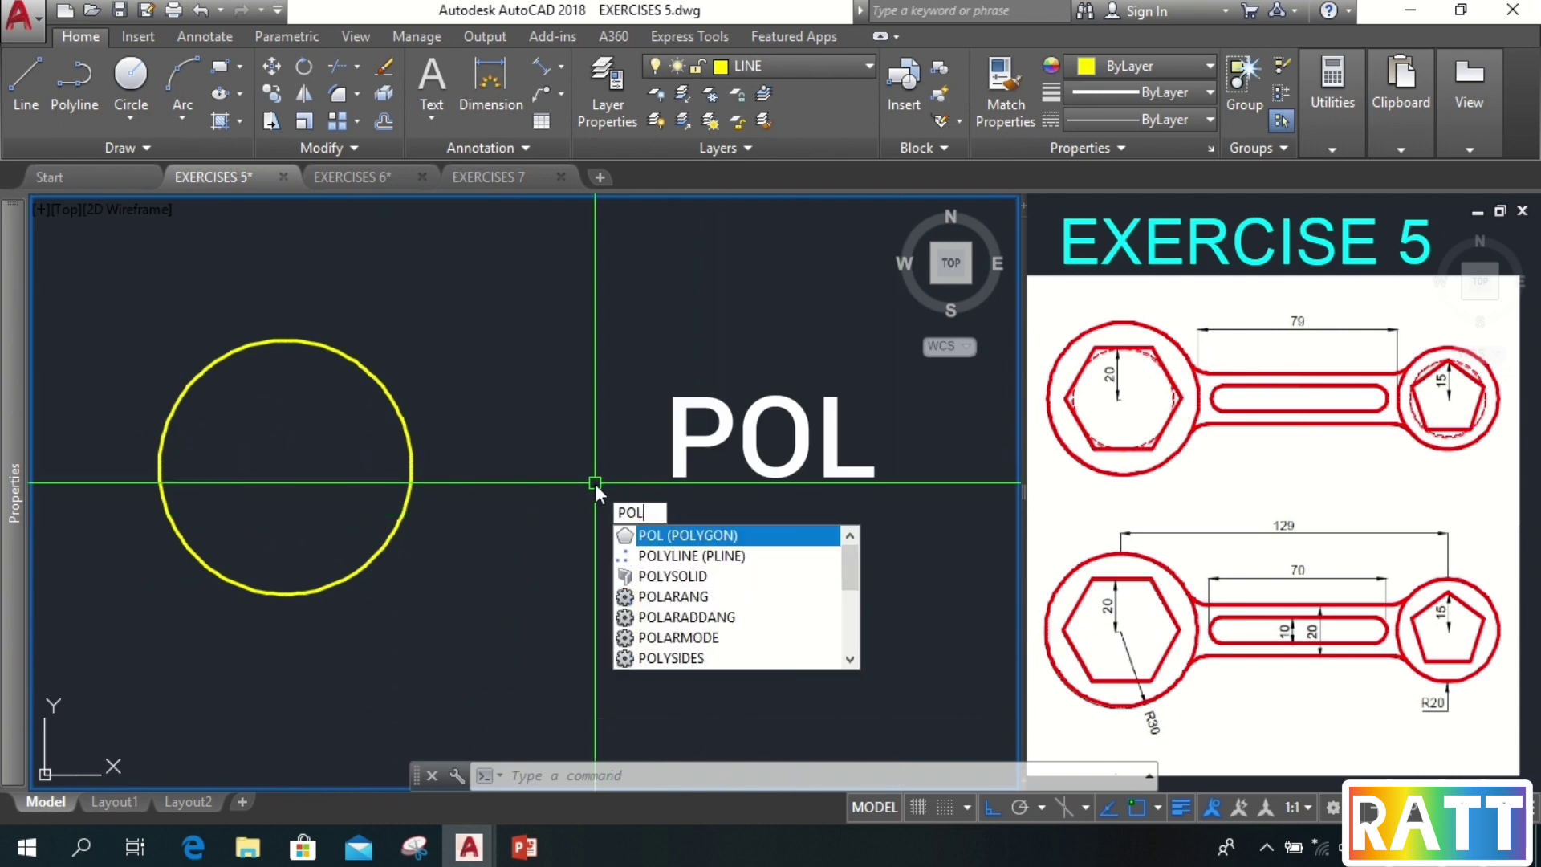
key(Return)
text(6)
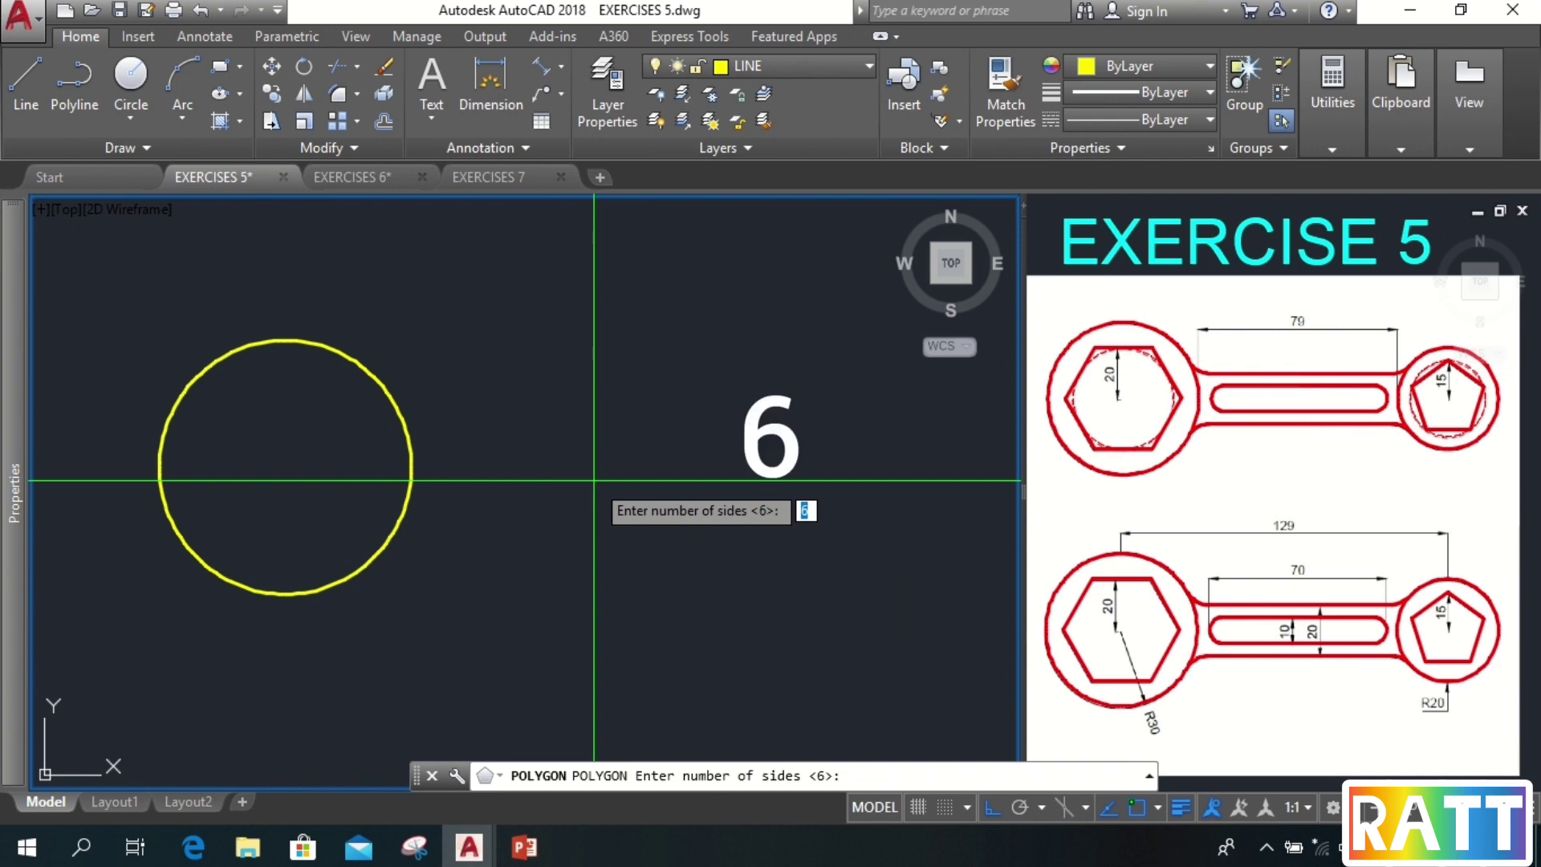
key(Return)
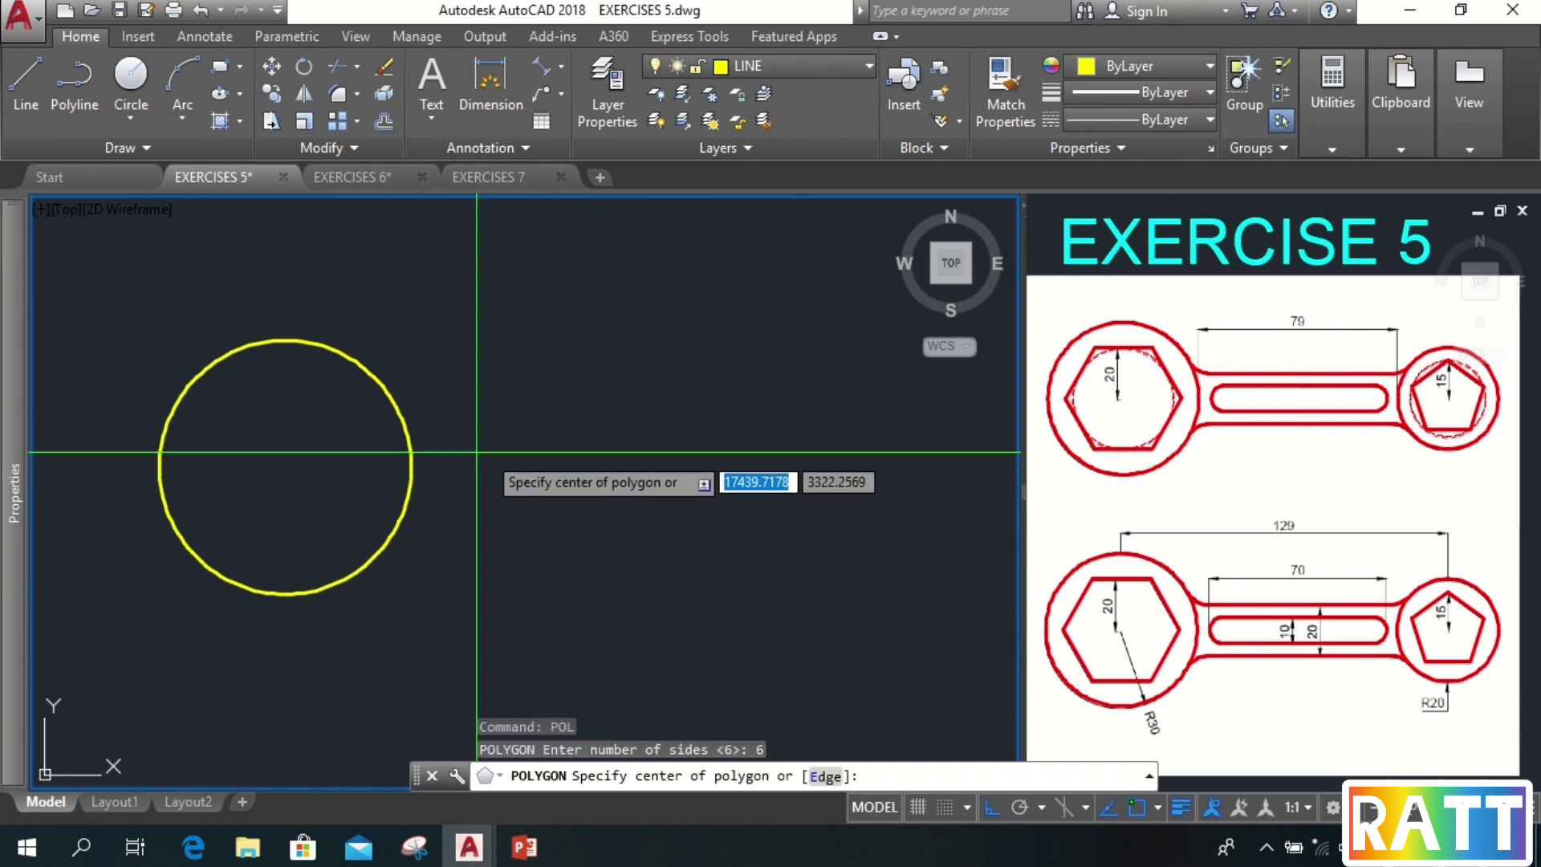
click(283, 466)
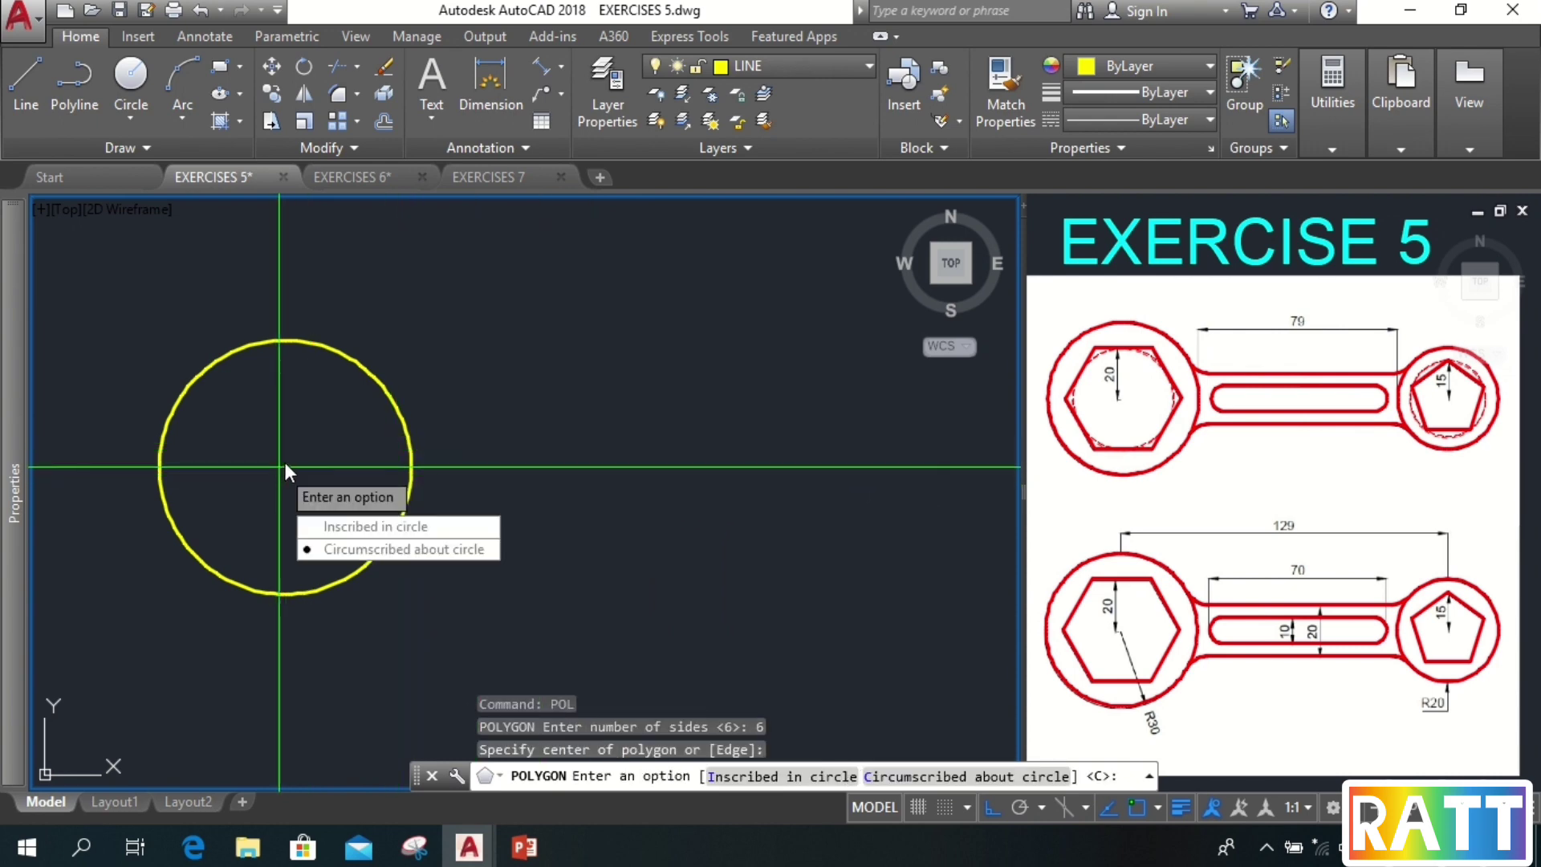
click(378, 552)
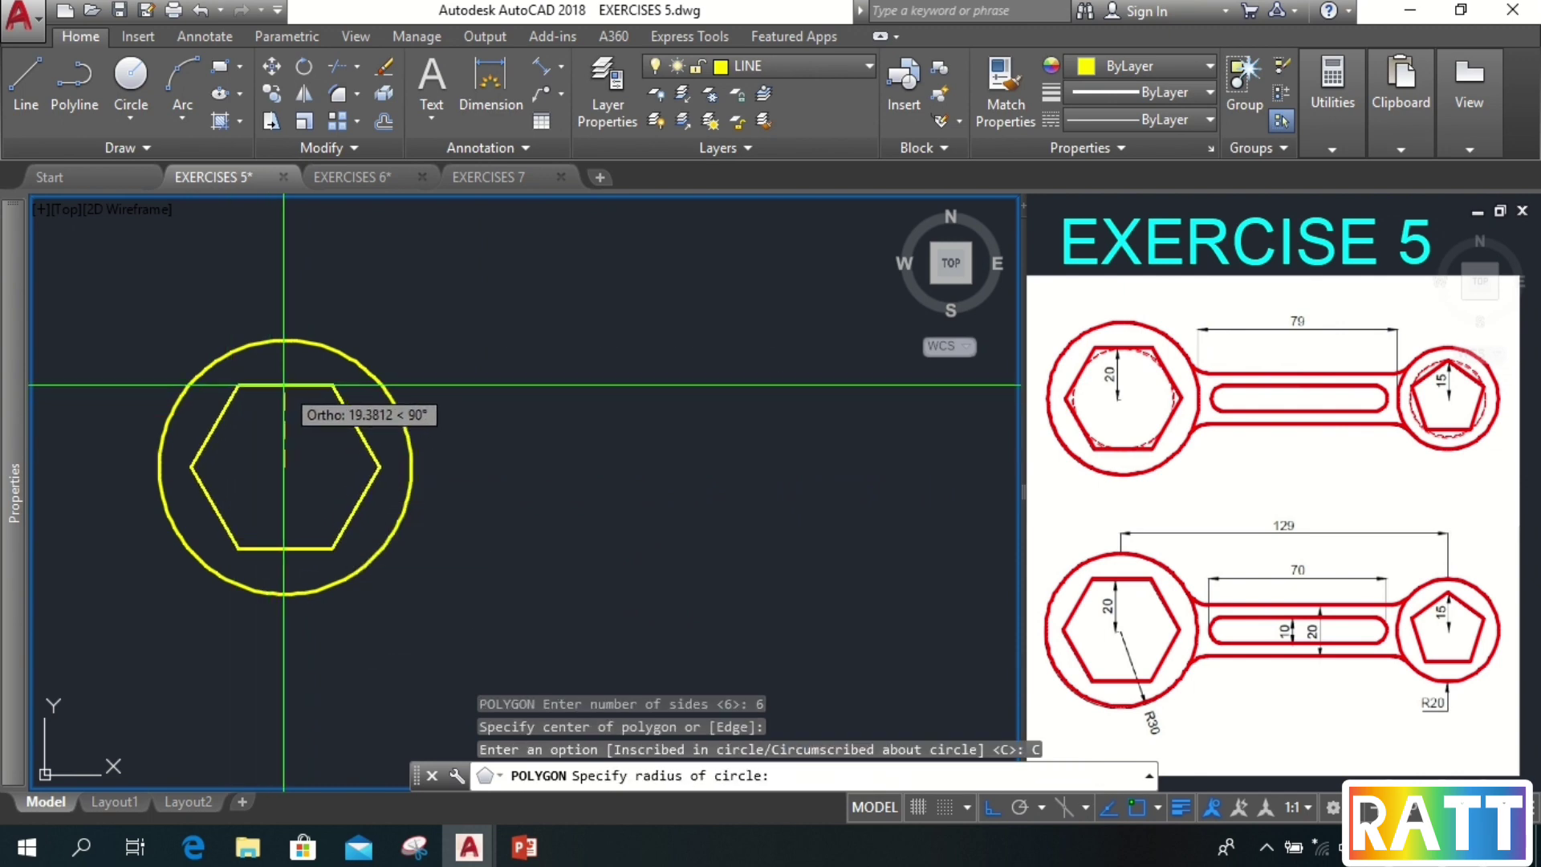
text(20)
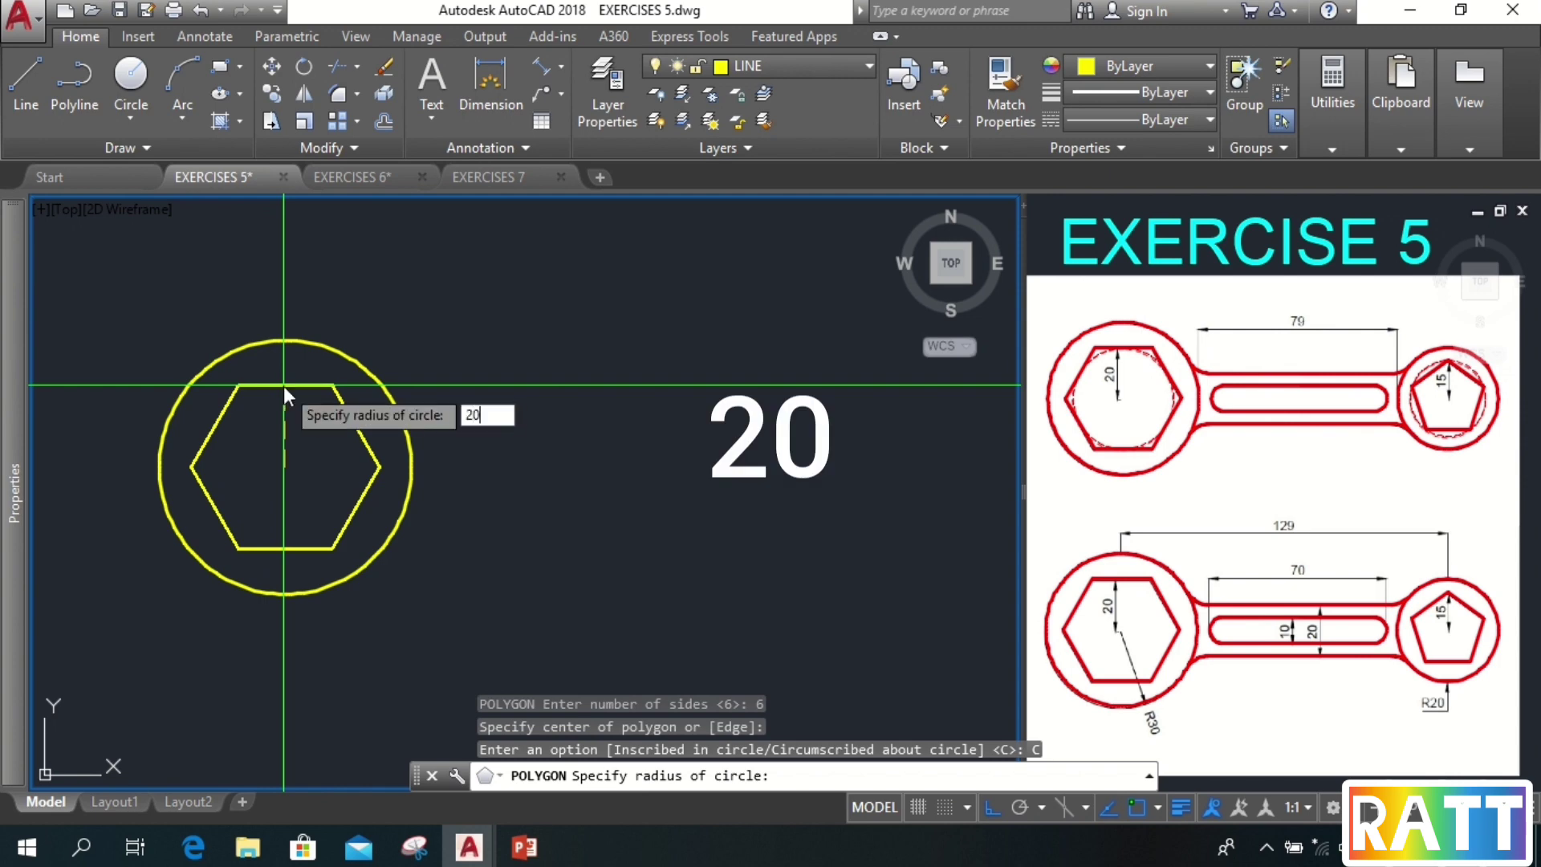
key(Return)
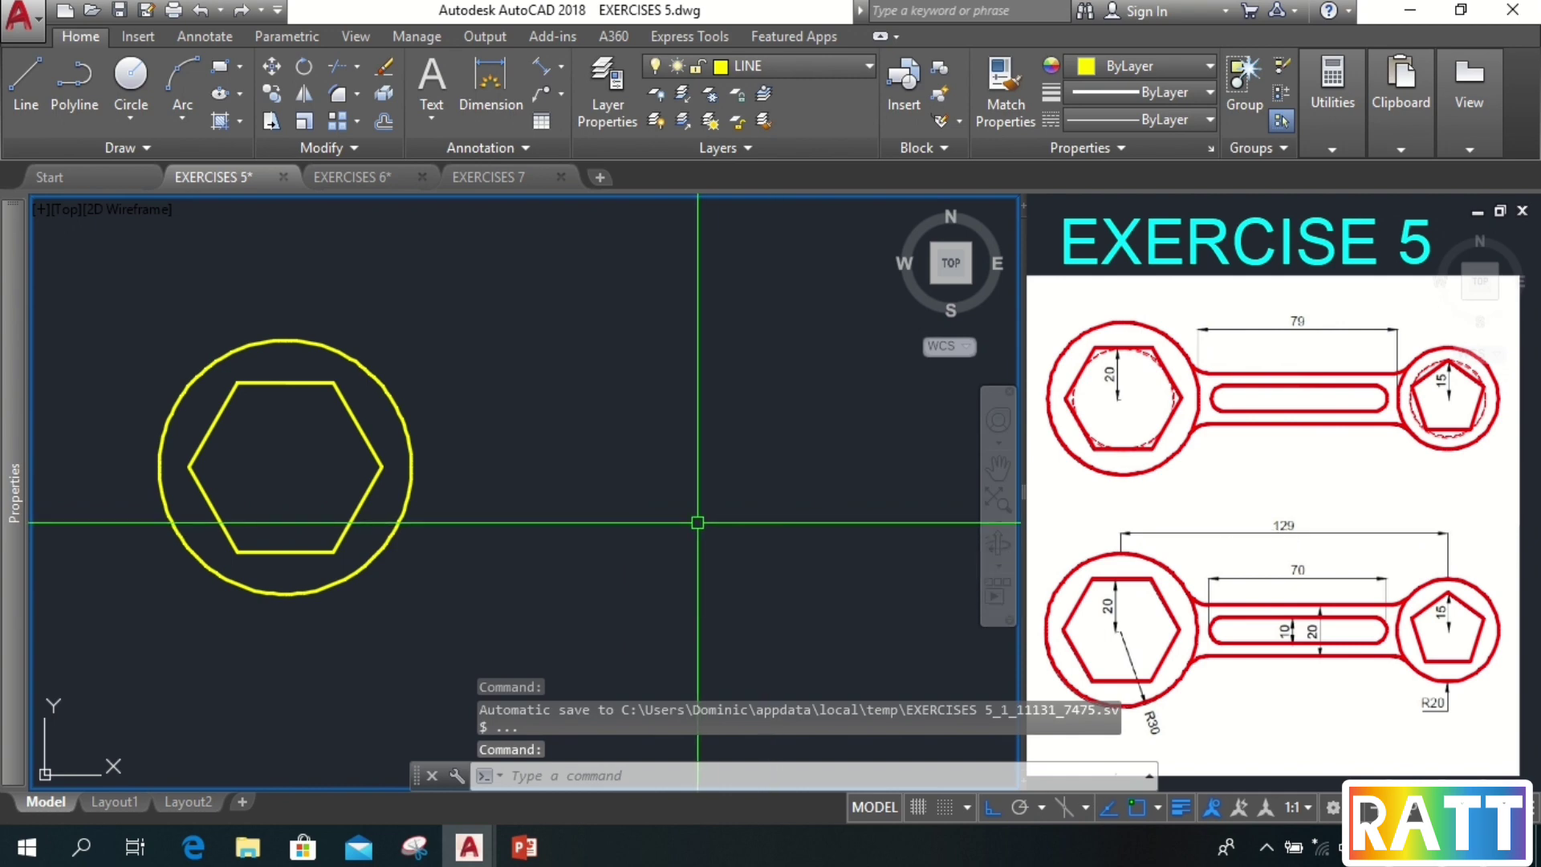
text(c)
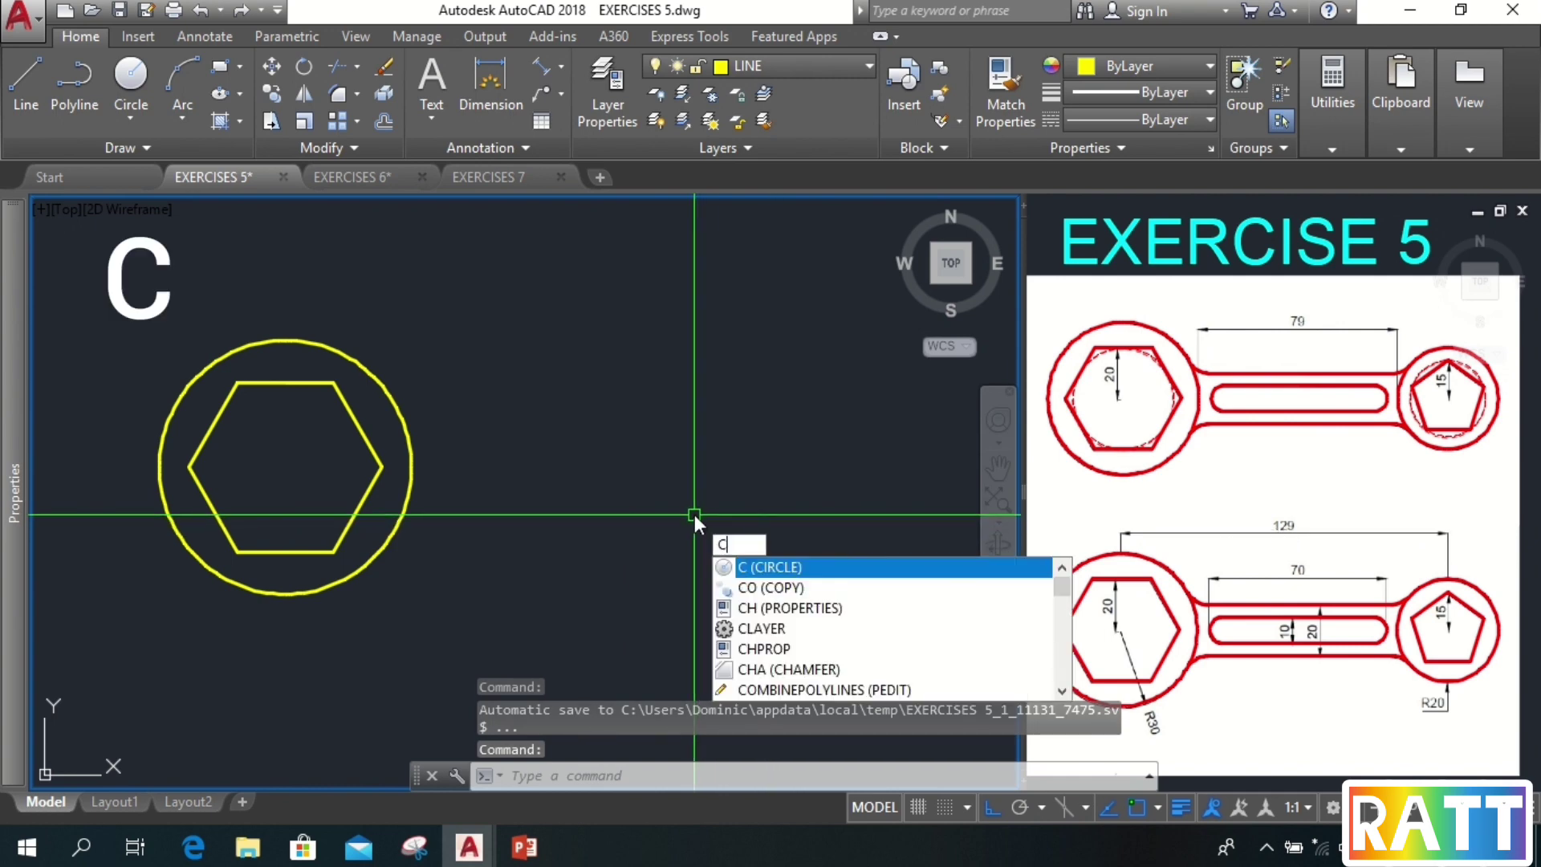
key(Return)
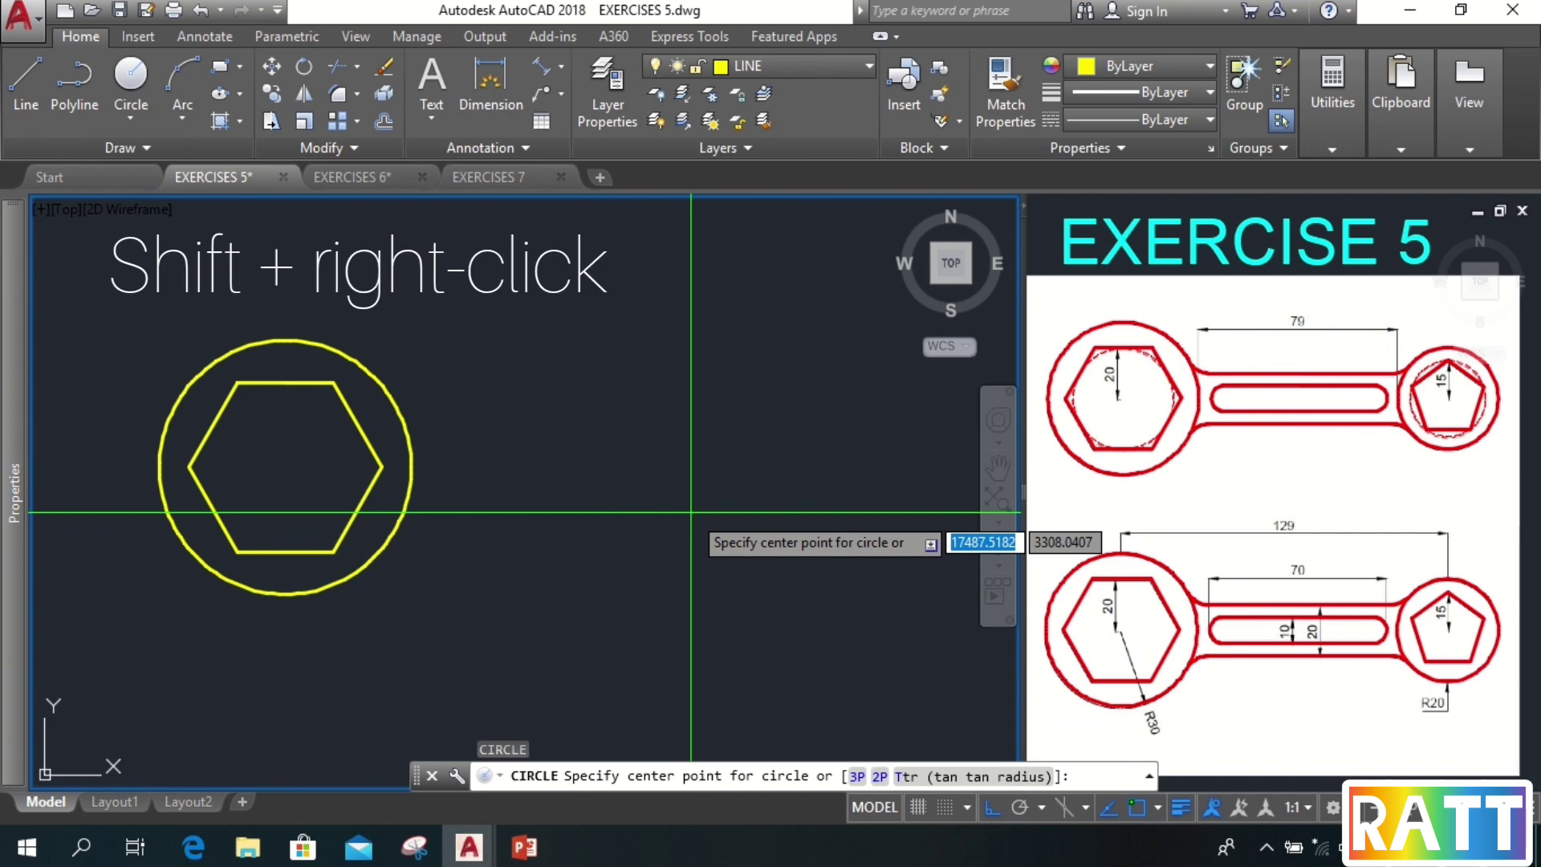
shift+right_click(690, 511)
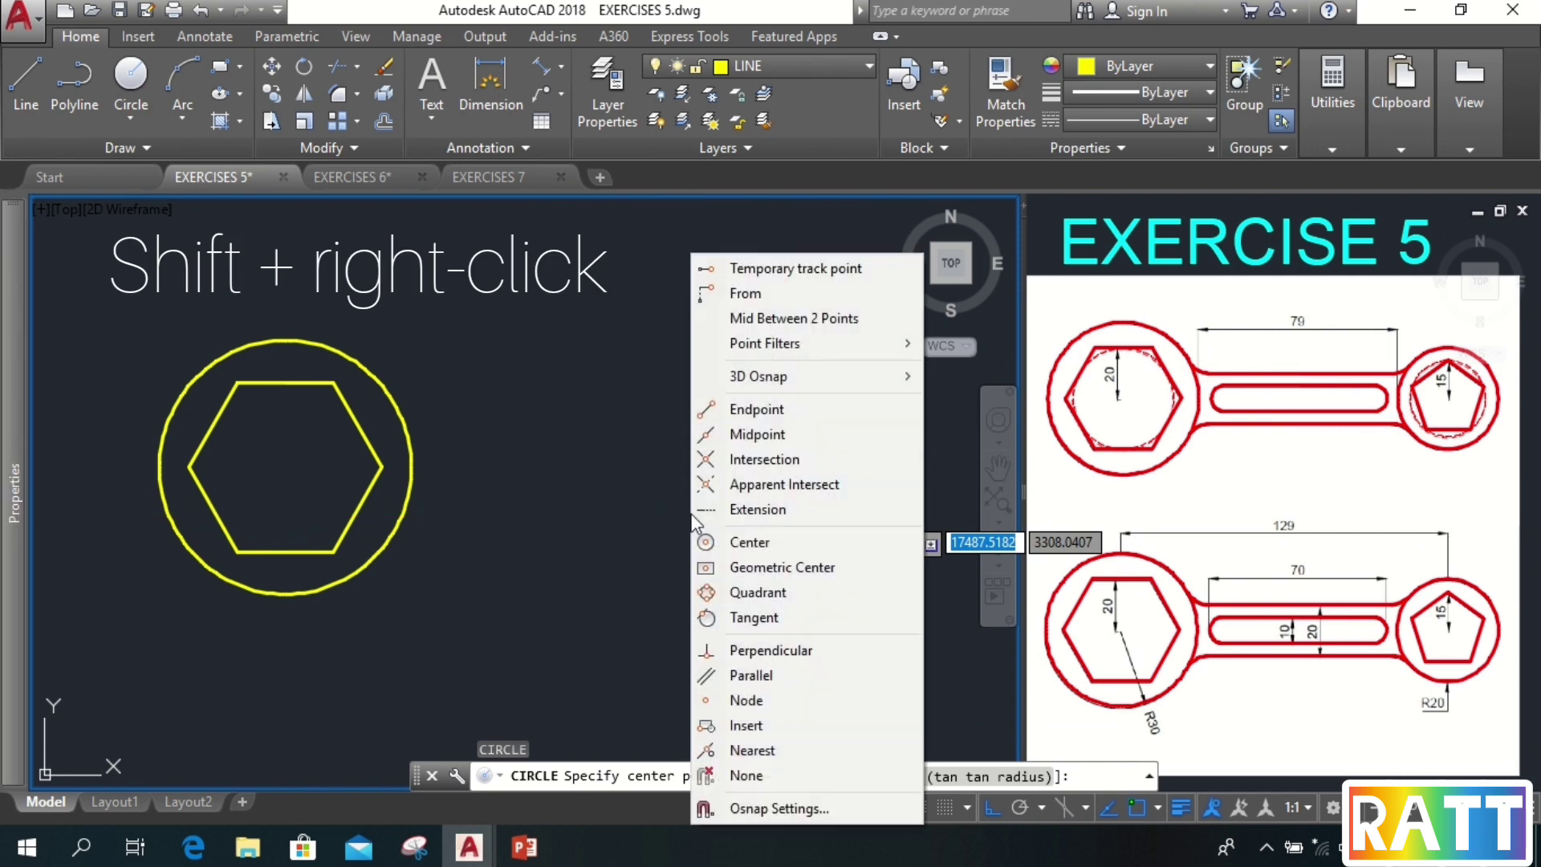
click(758, 294)
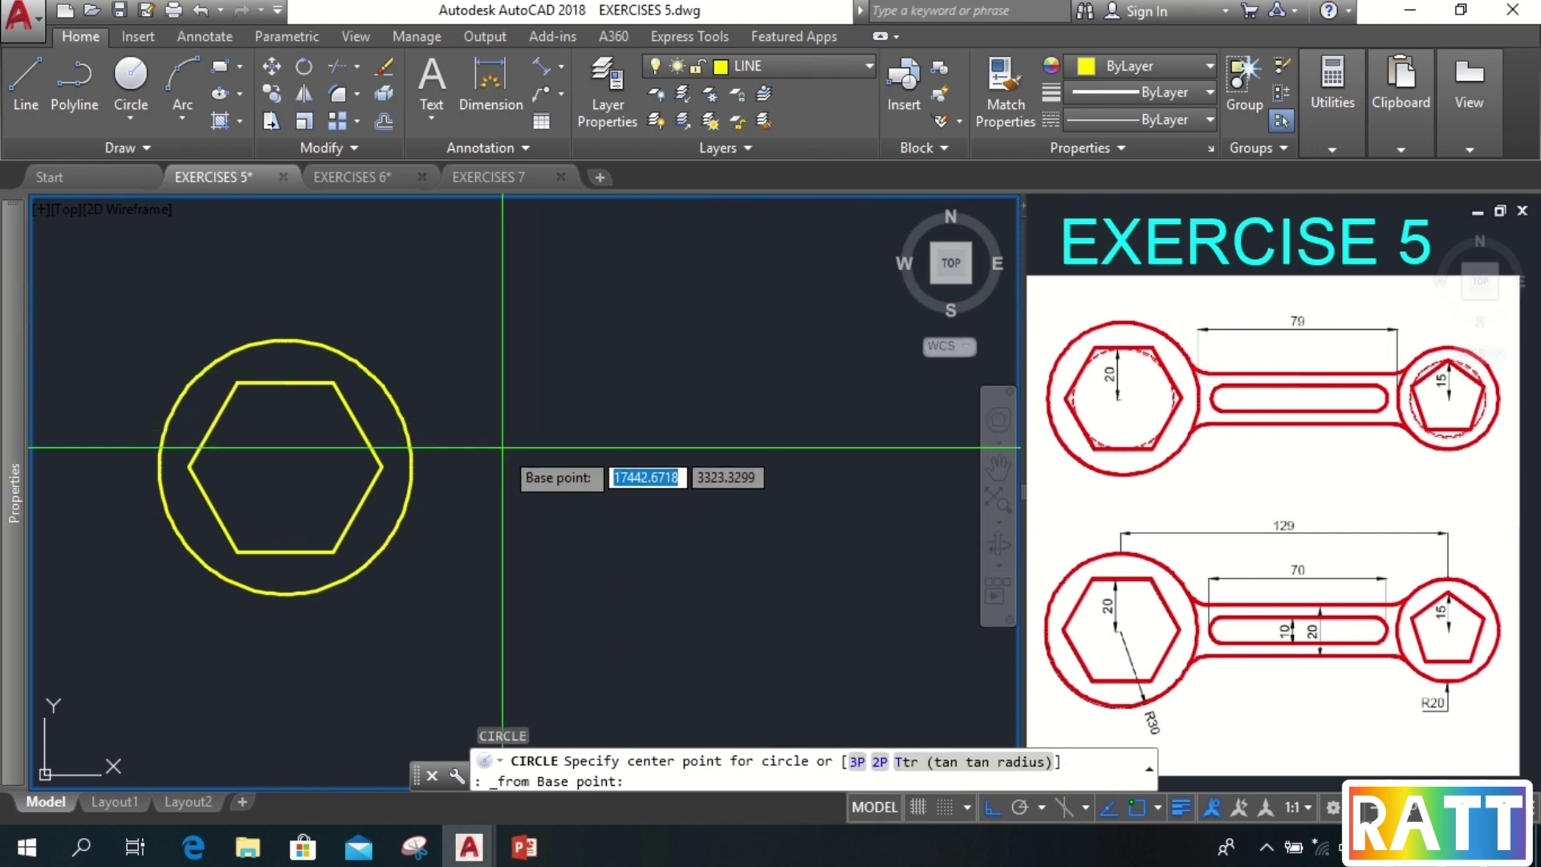
click(289, 463)
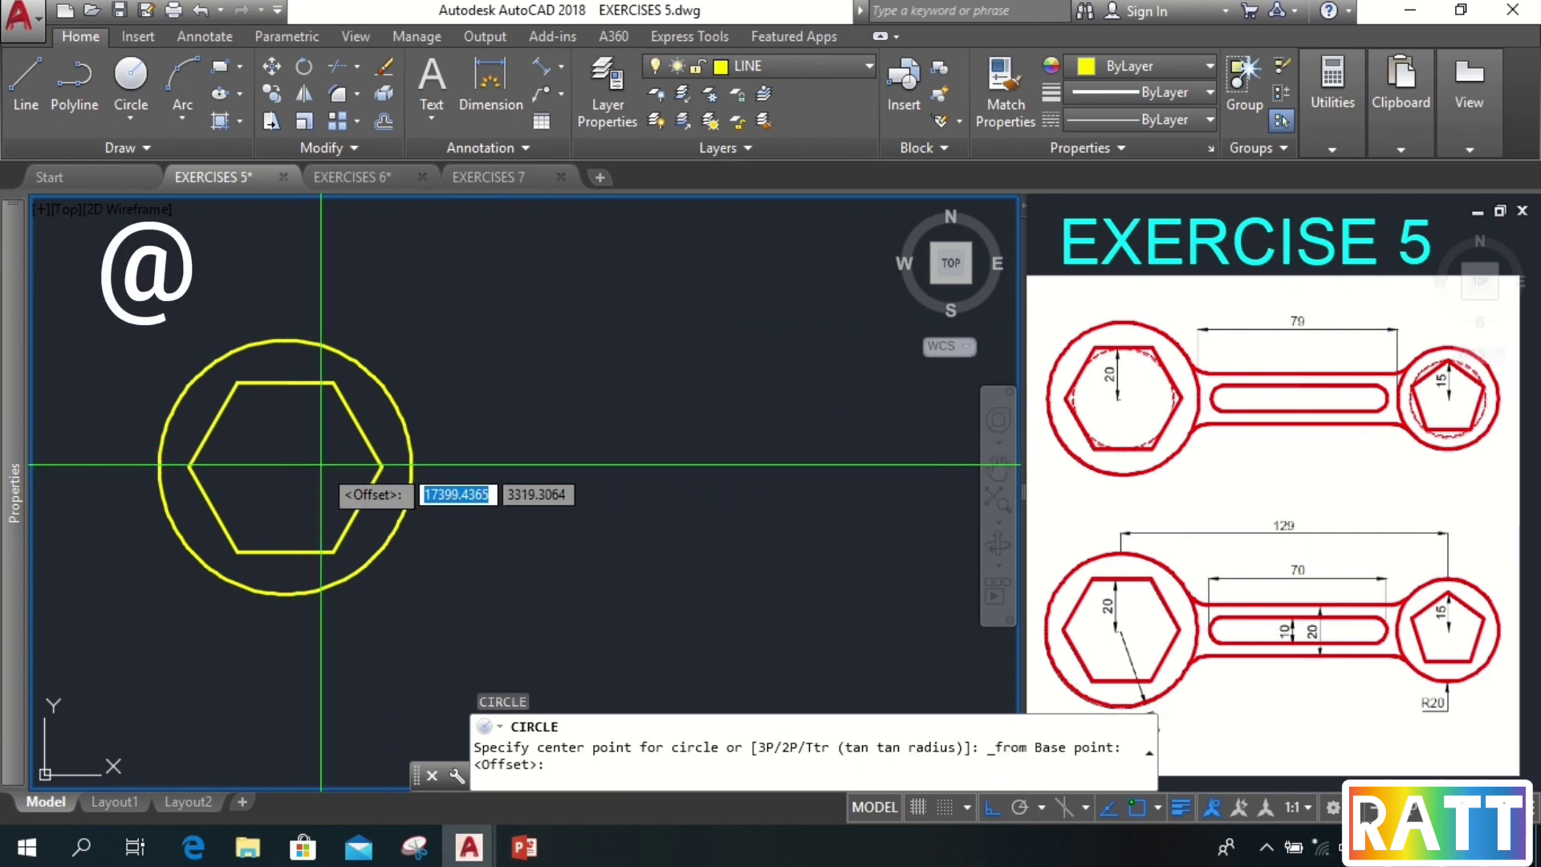
text(@)
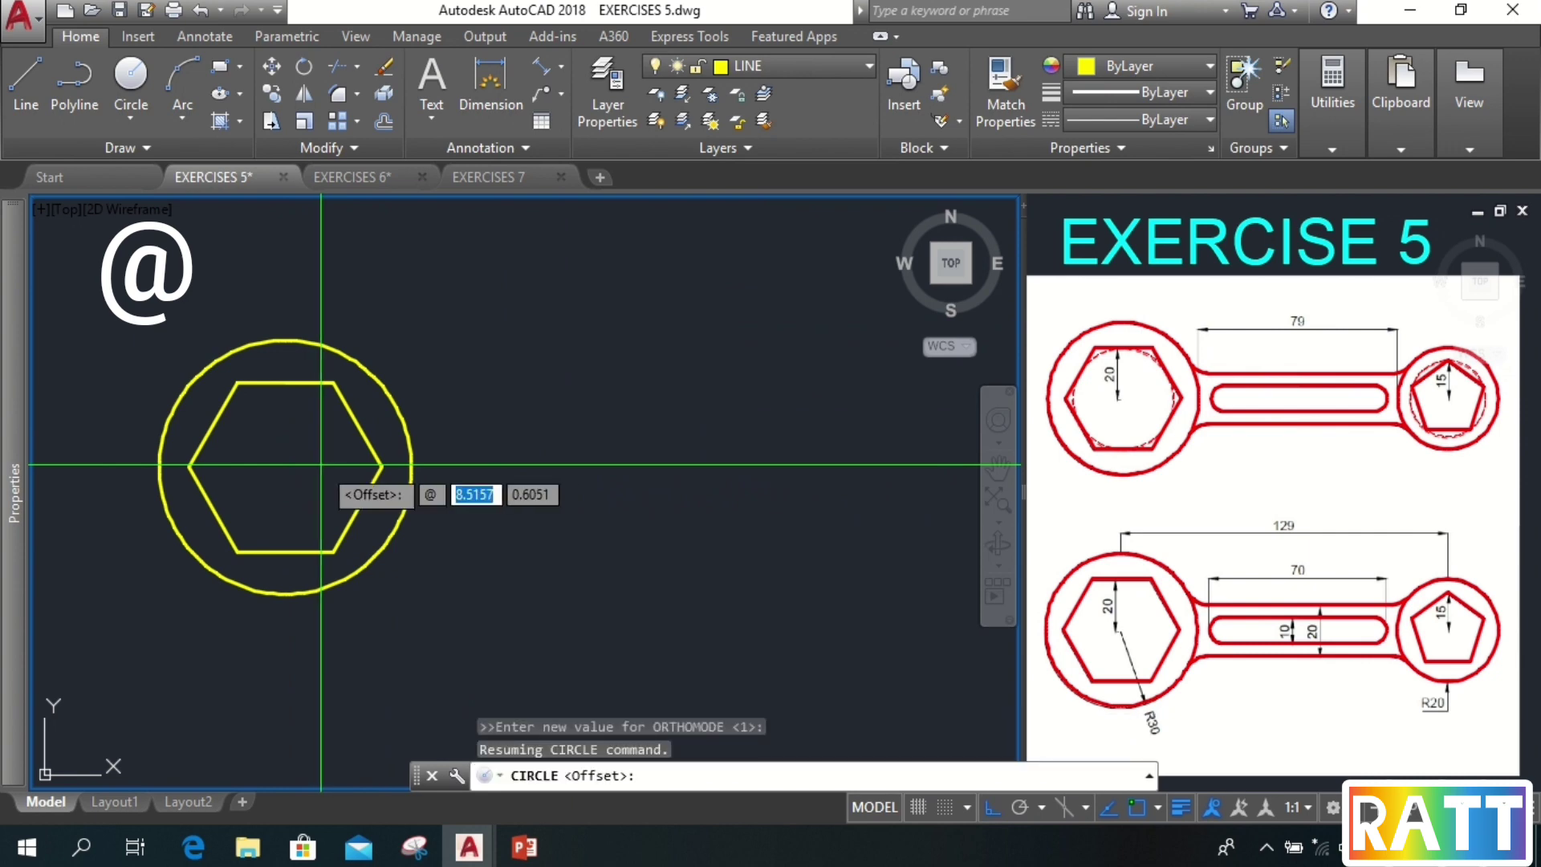
text(129)
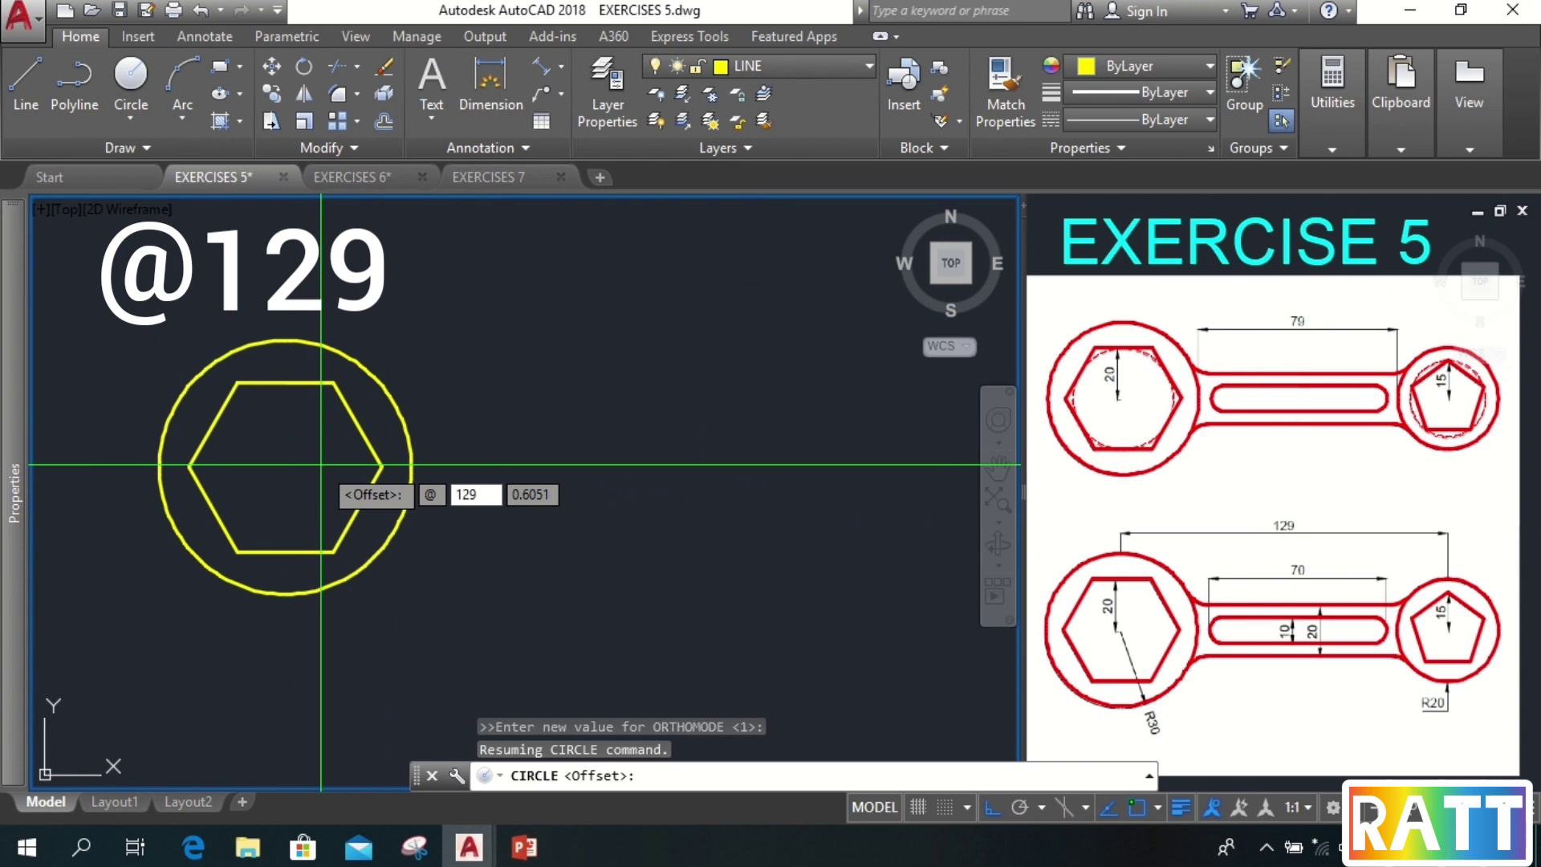
text(,)
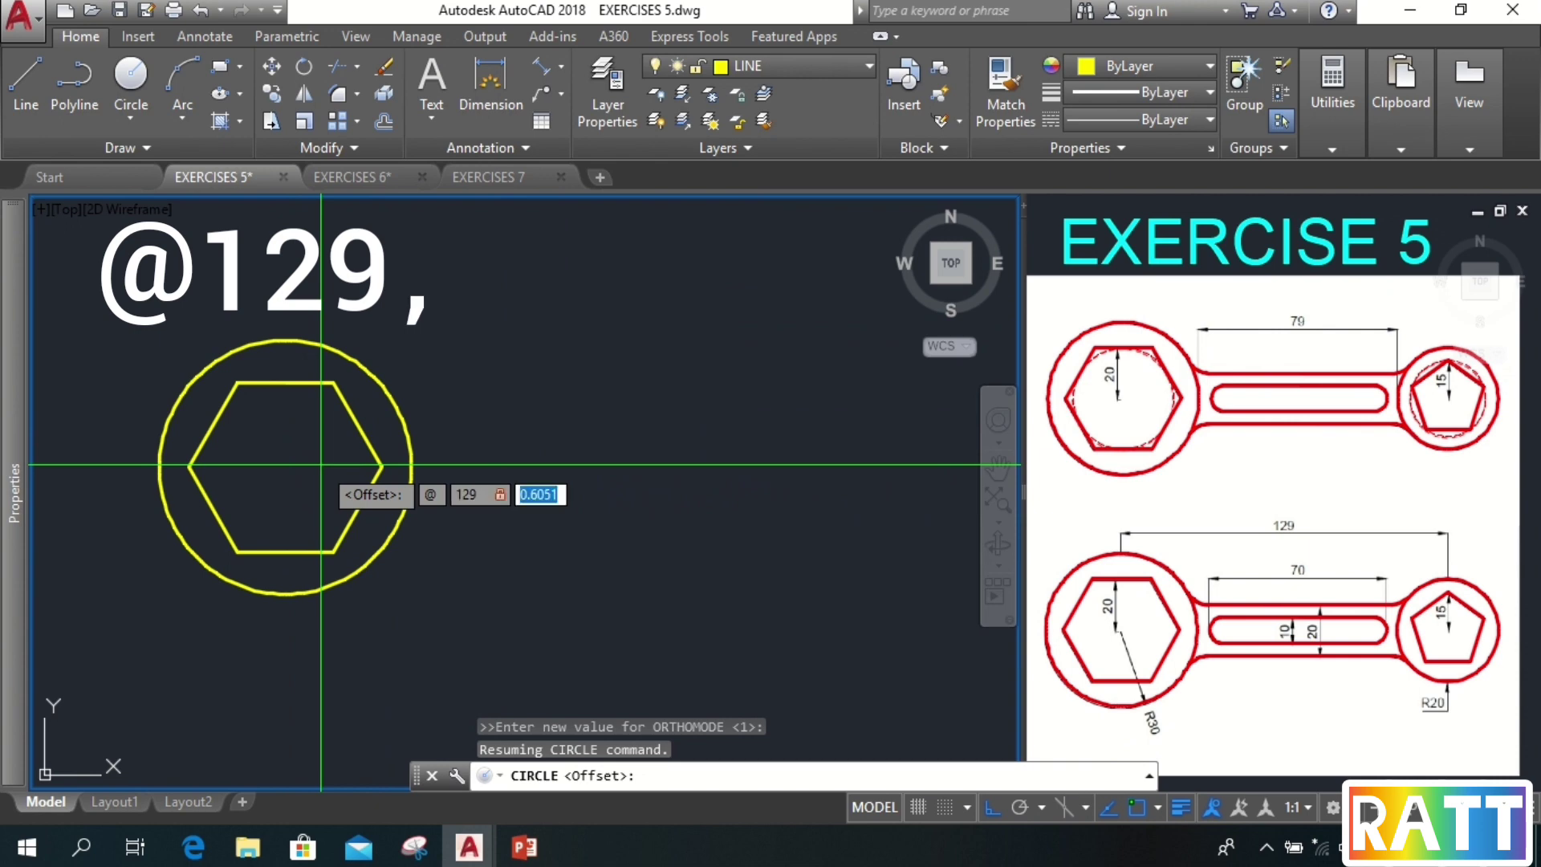
text(0)
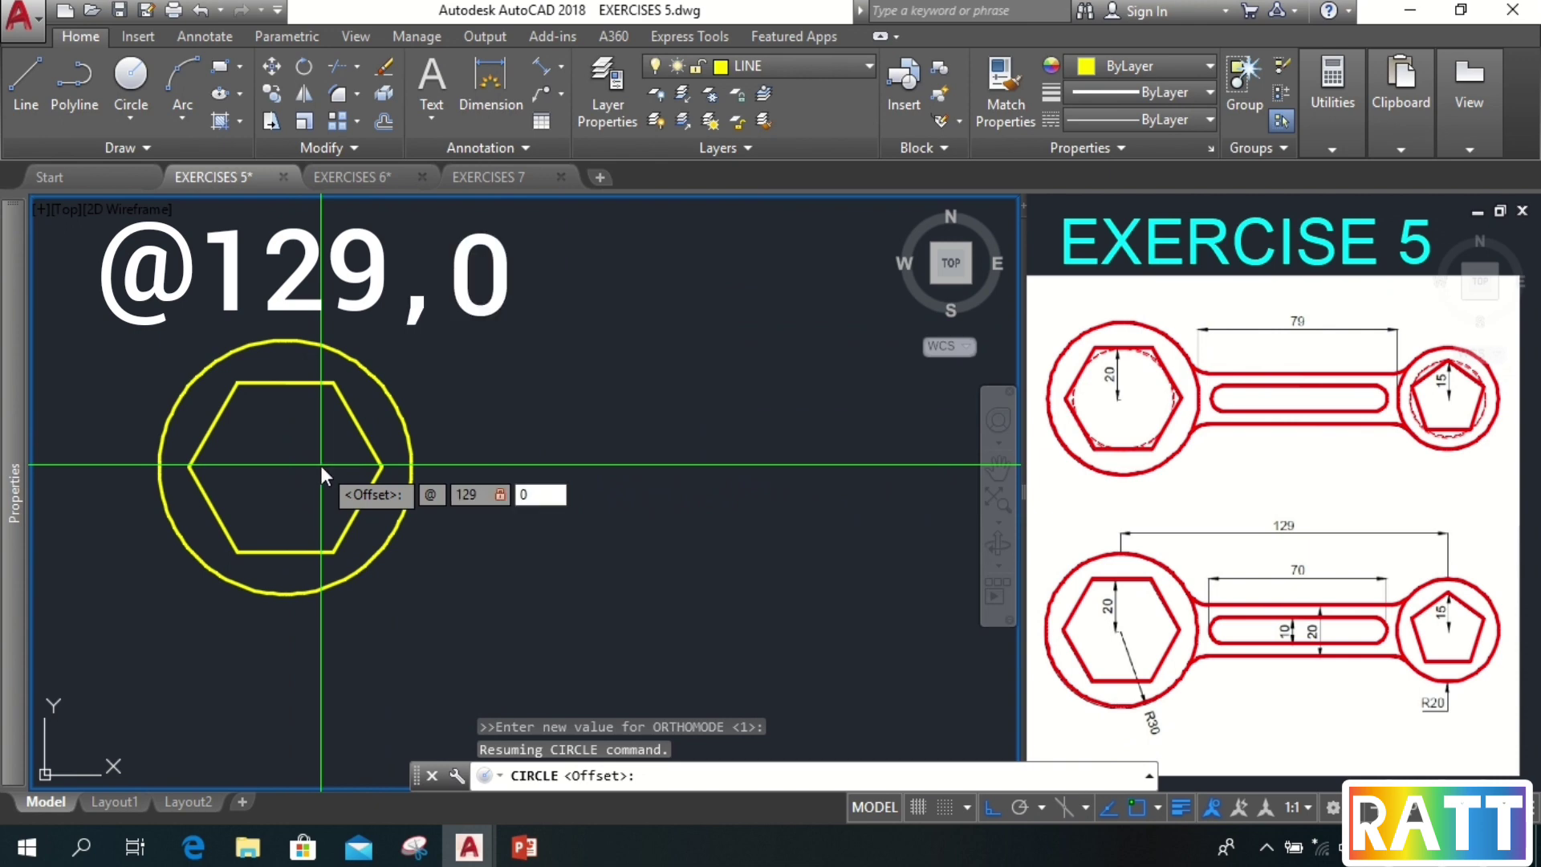
key(Return)
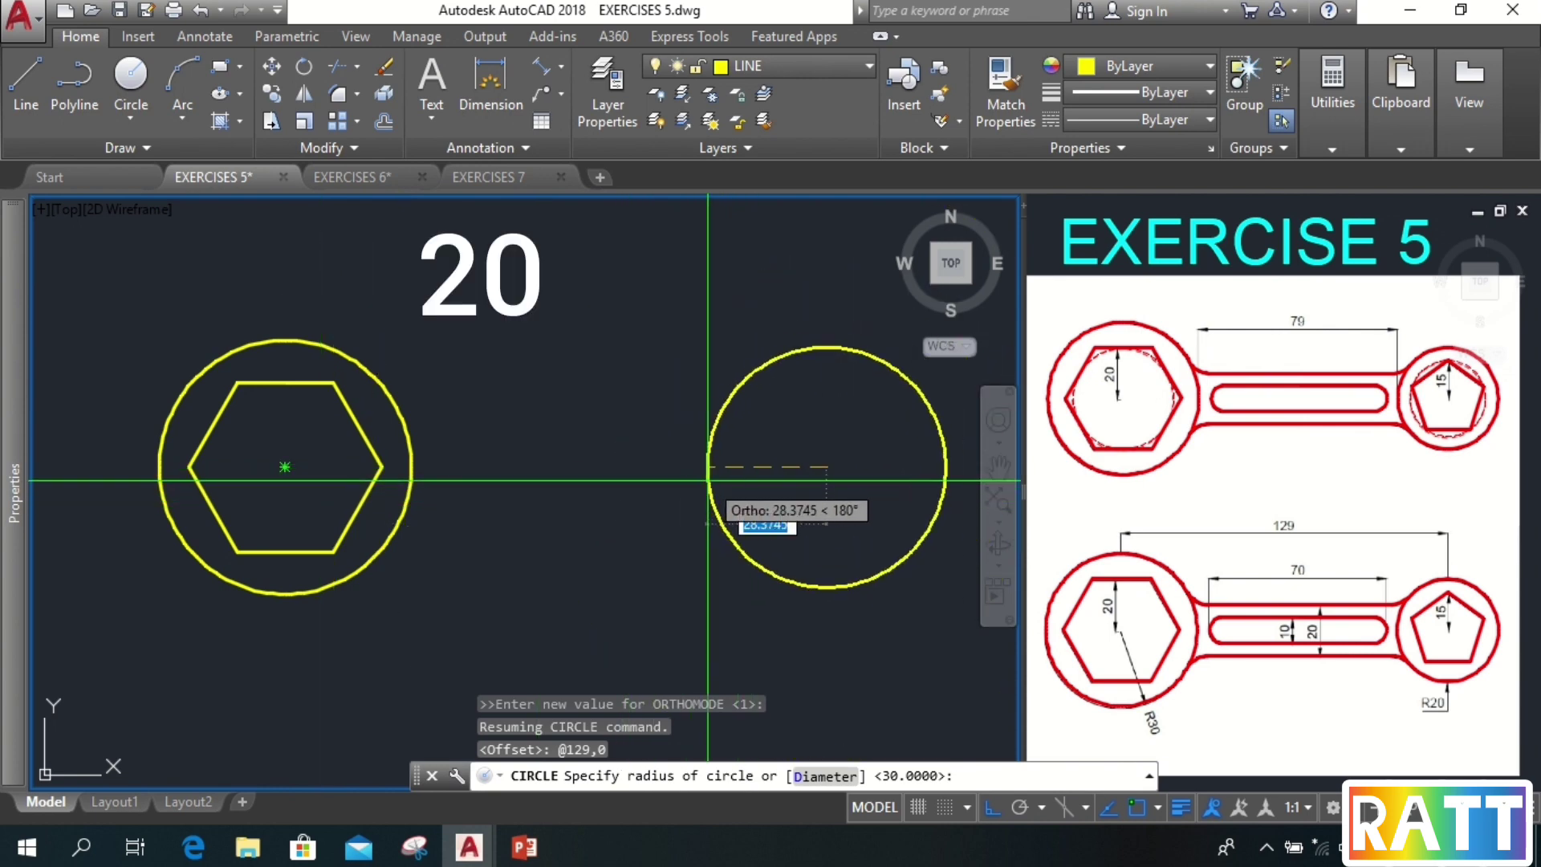
text(20)
key(Return)
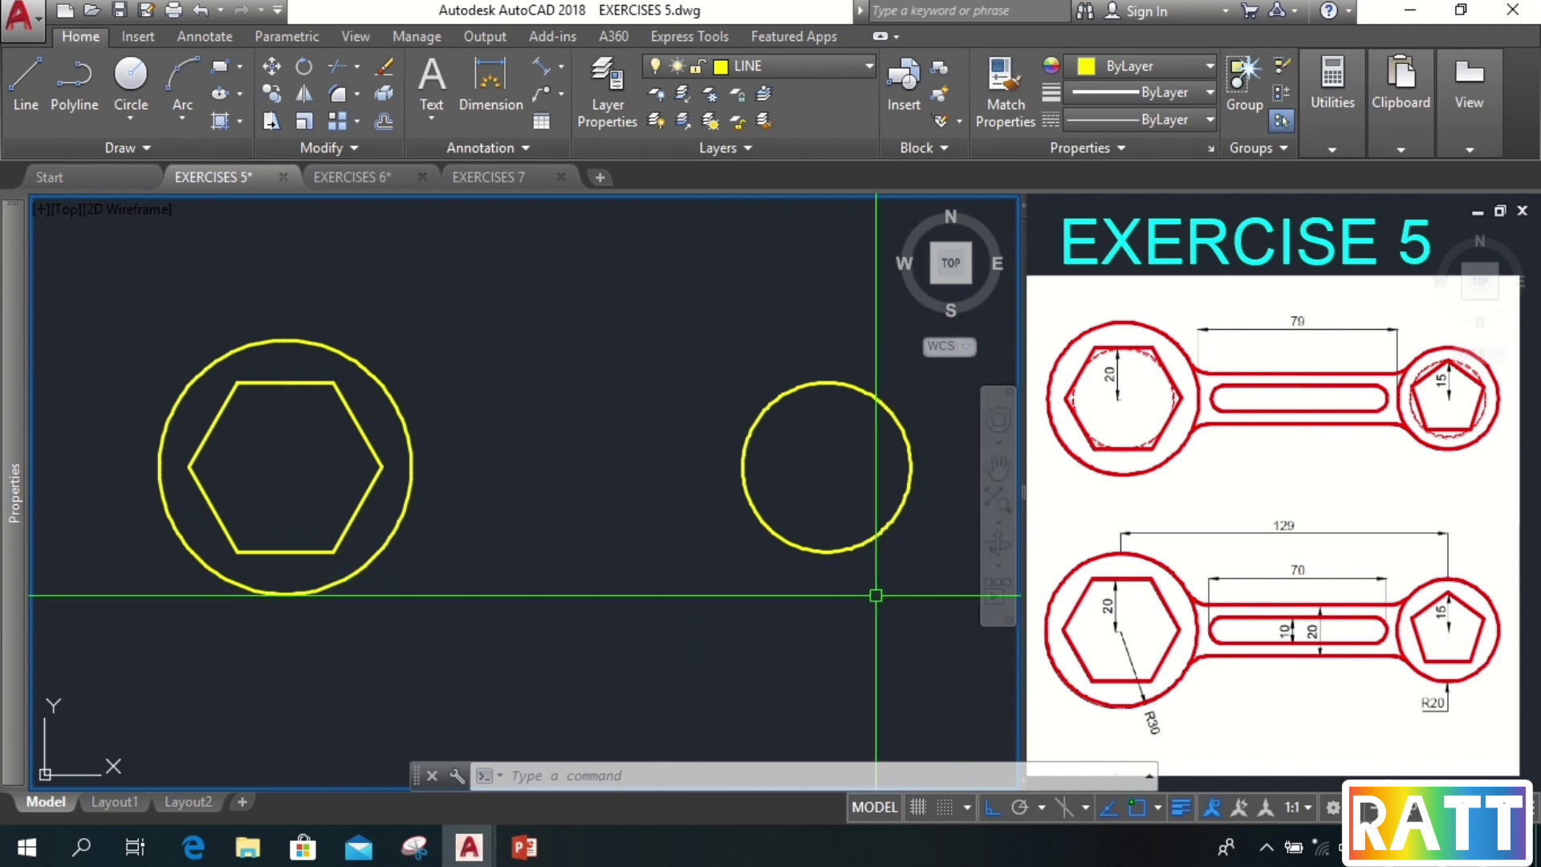
- Draw a five-sided polygon inscribed at radius 15 on the right circle's centre
text(pol)
key(Return)
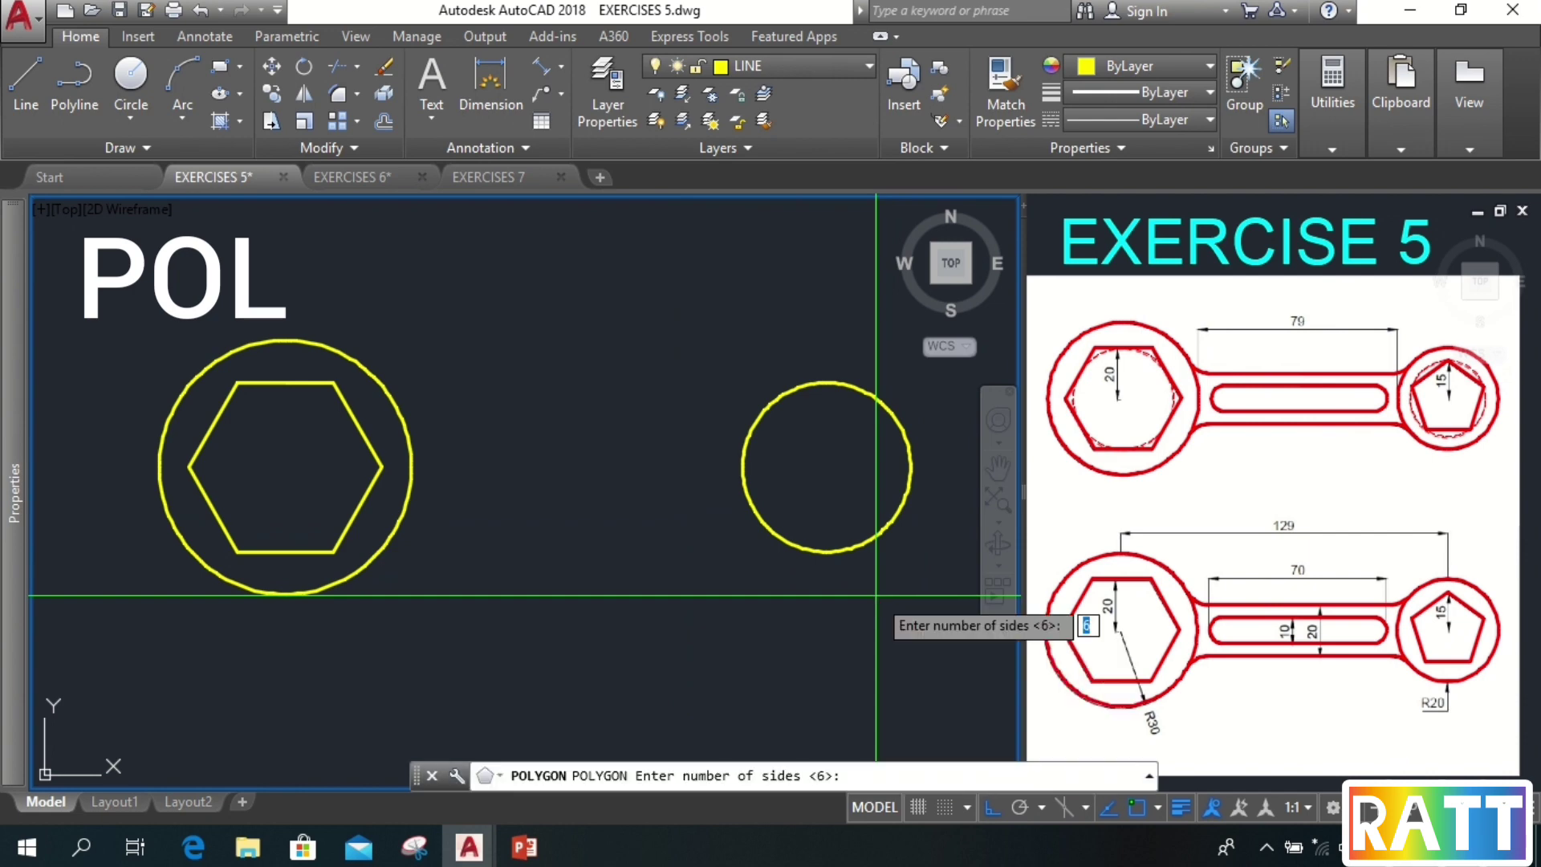
text(5)
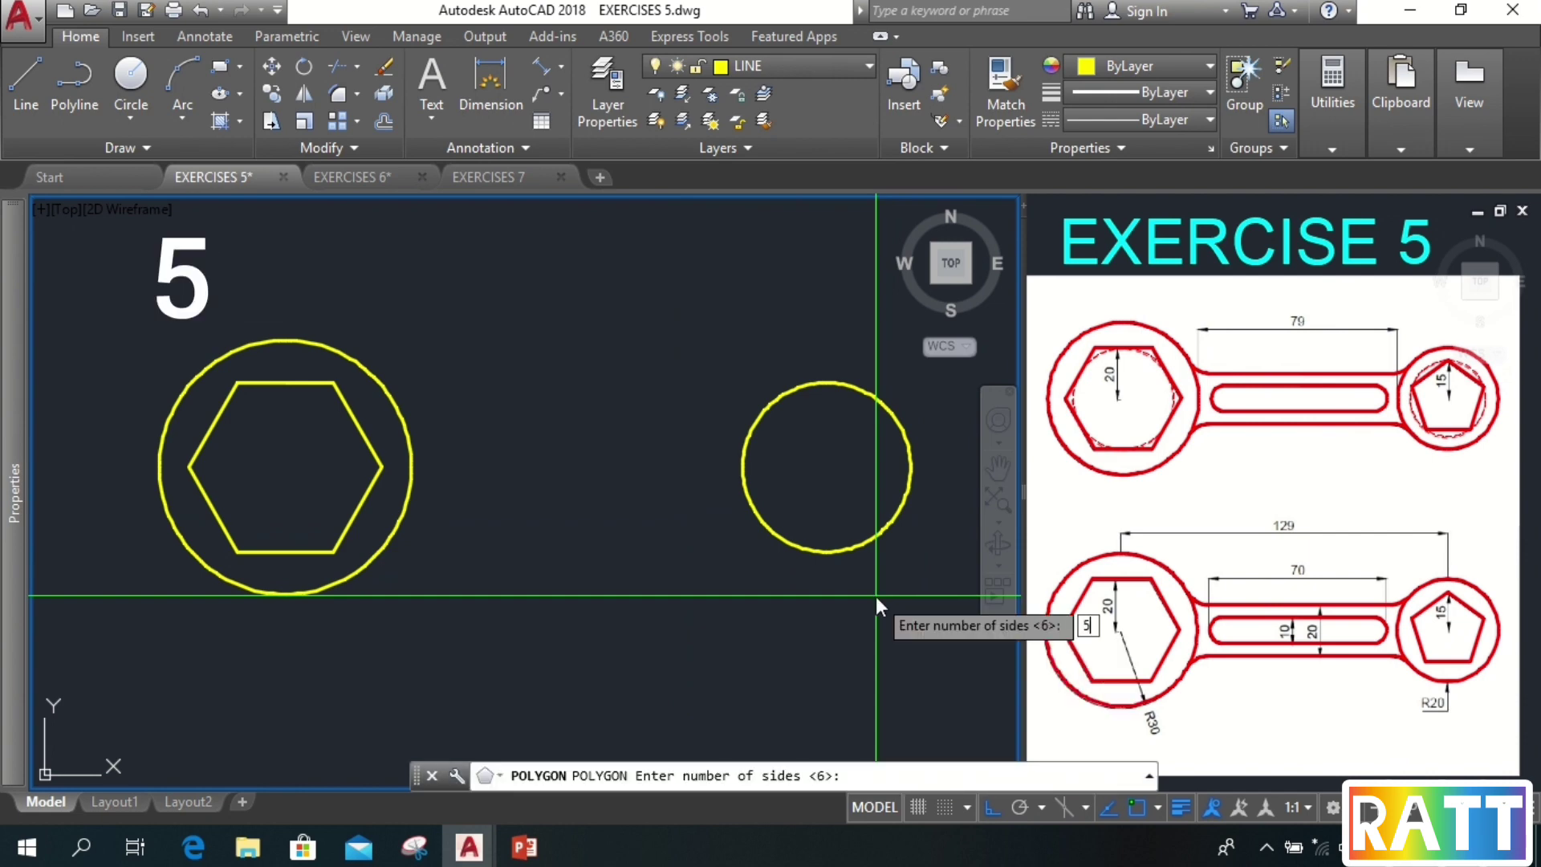
key(Return)
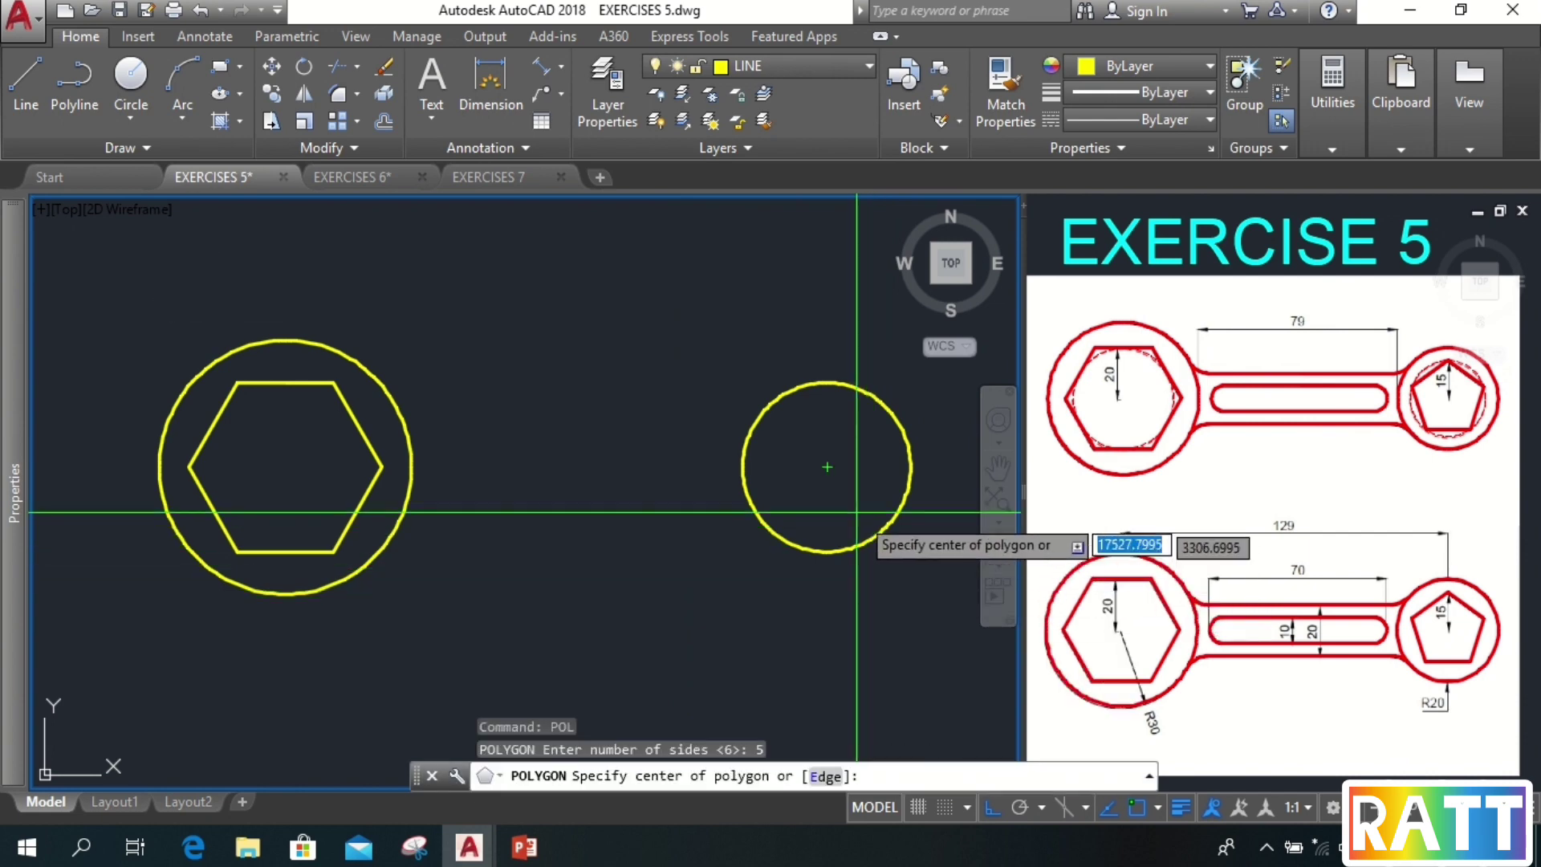
click(827, 466)
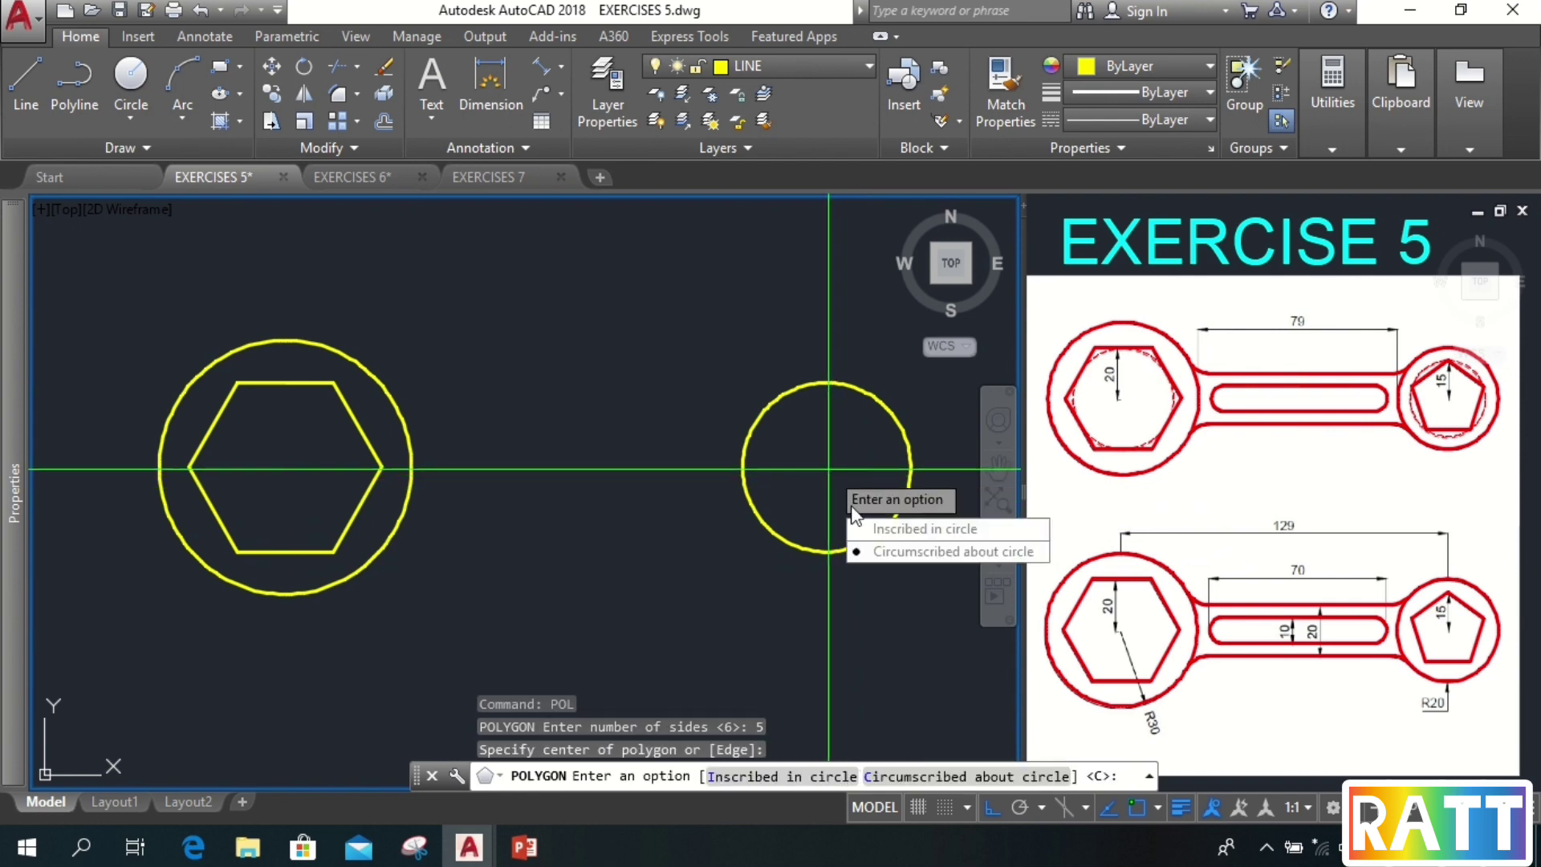
click(931, 531)
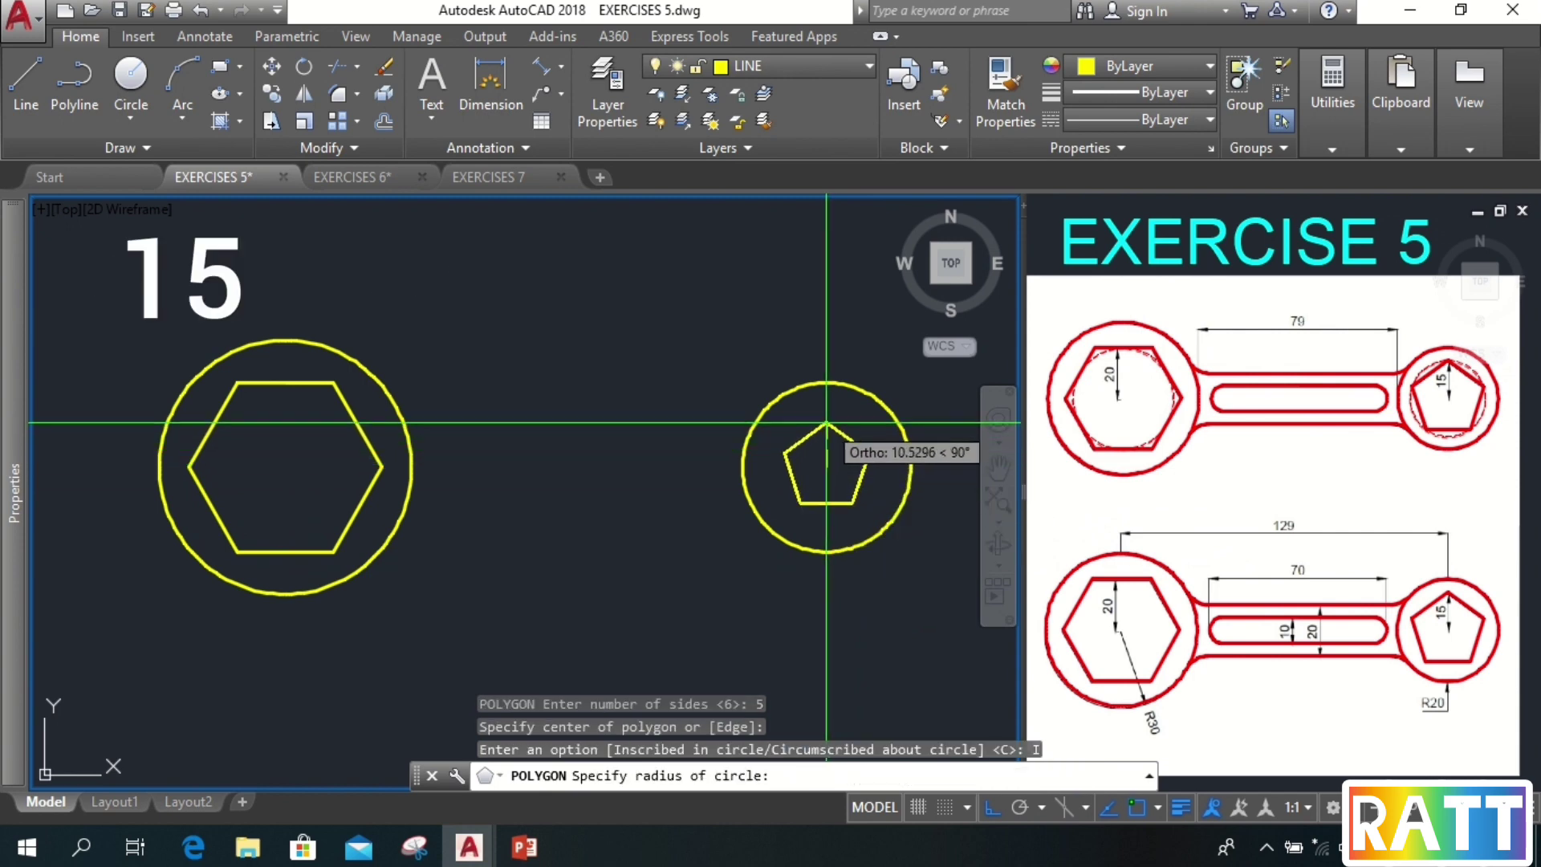
text(15)
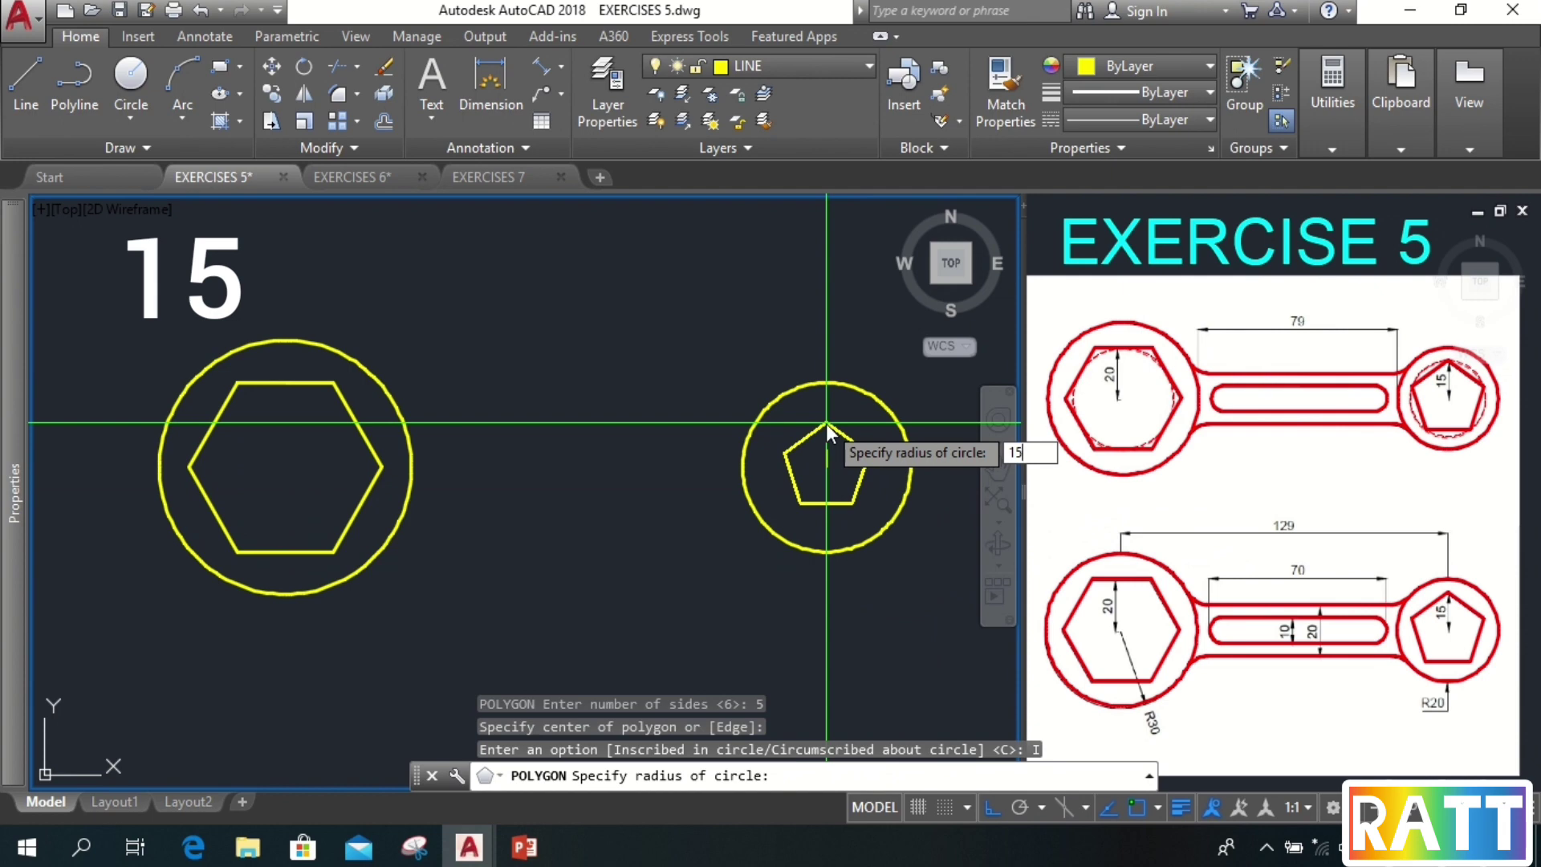
key(Return)
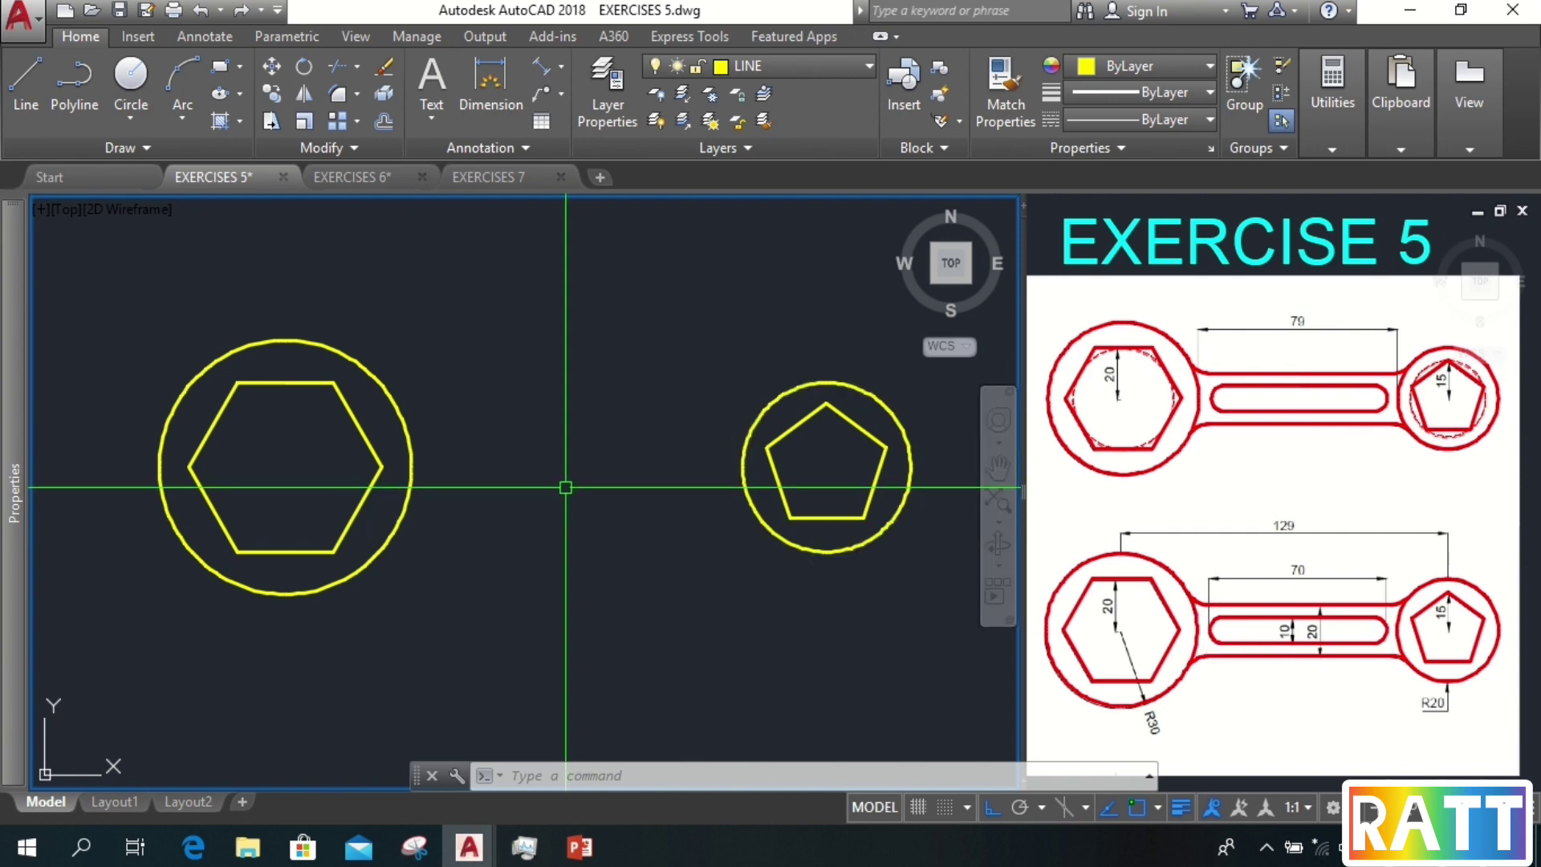
- Draw a line joining the facing edges of the two circles
text(l)
key(Return)
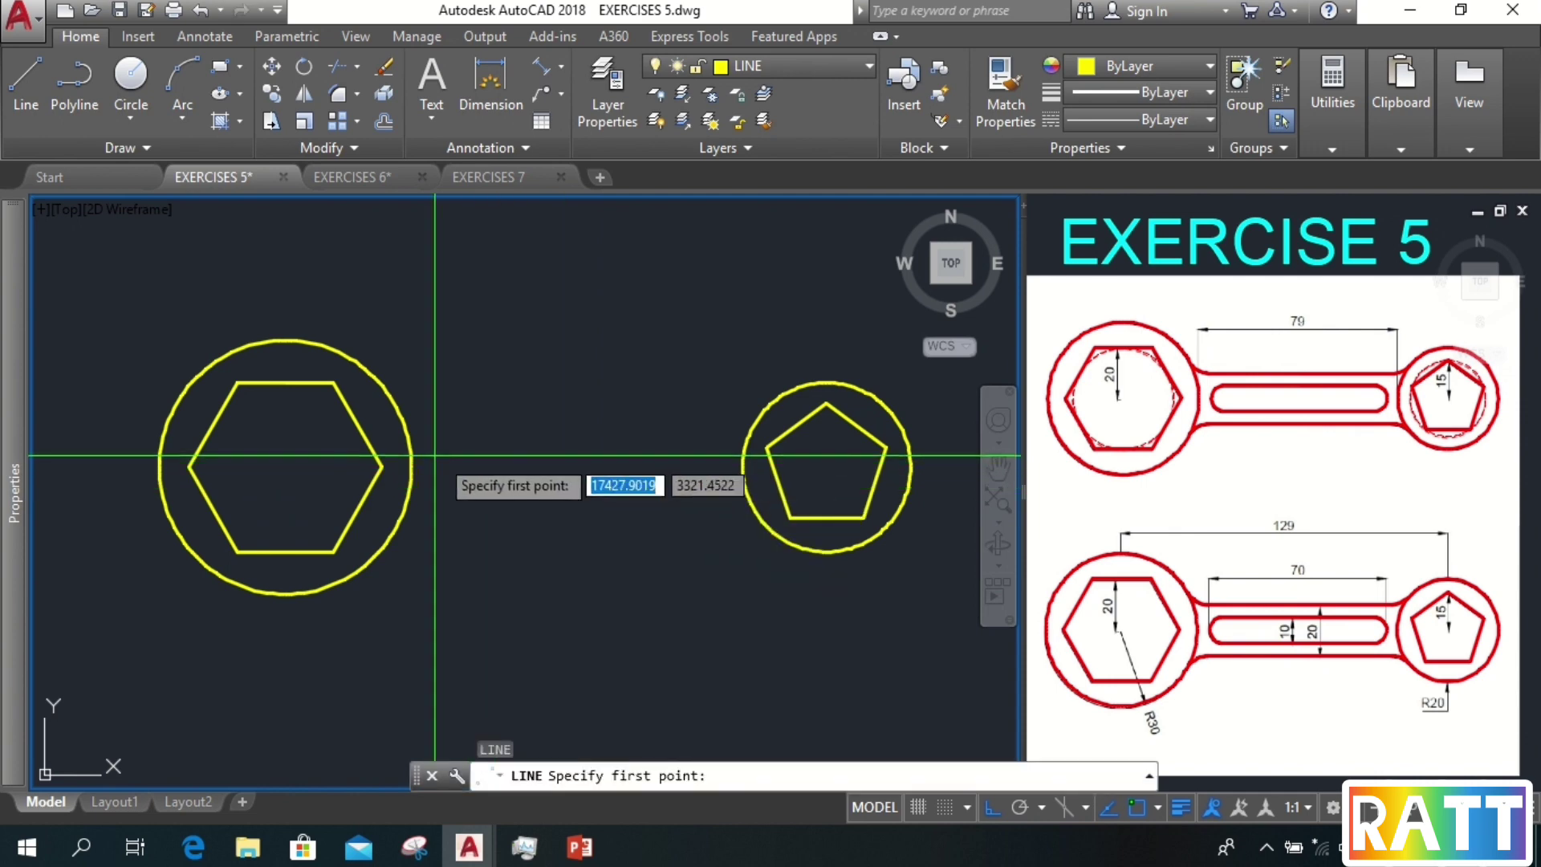
click(411, 466)
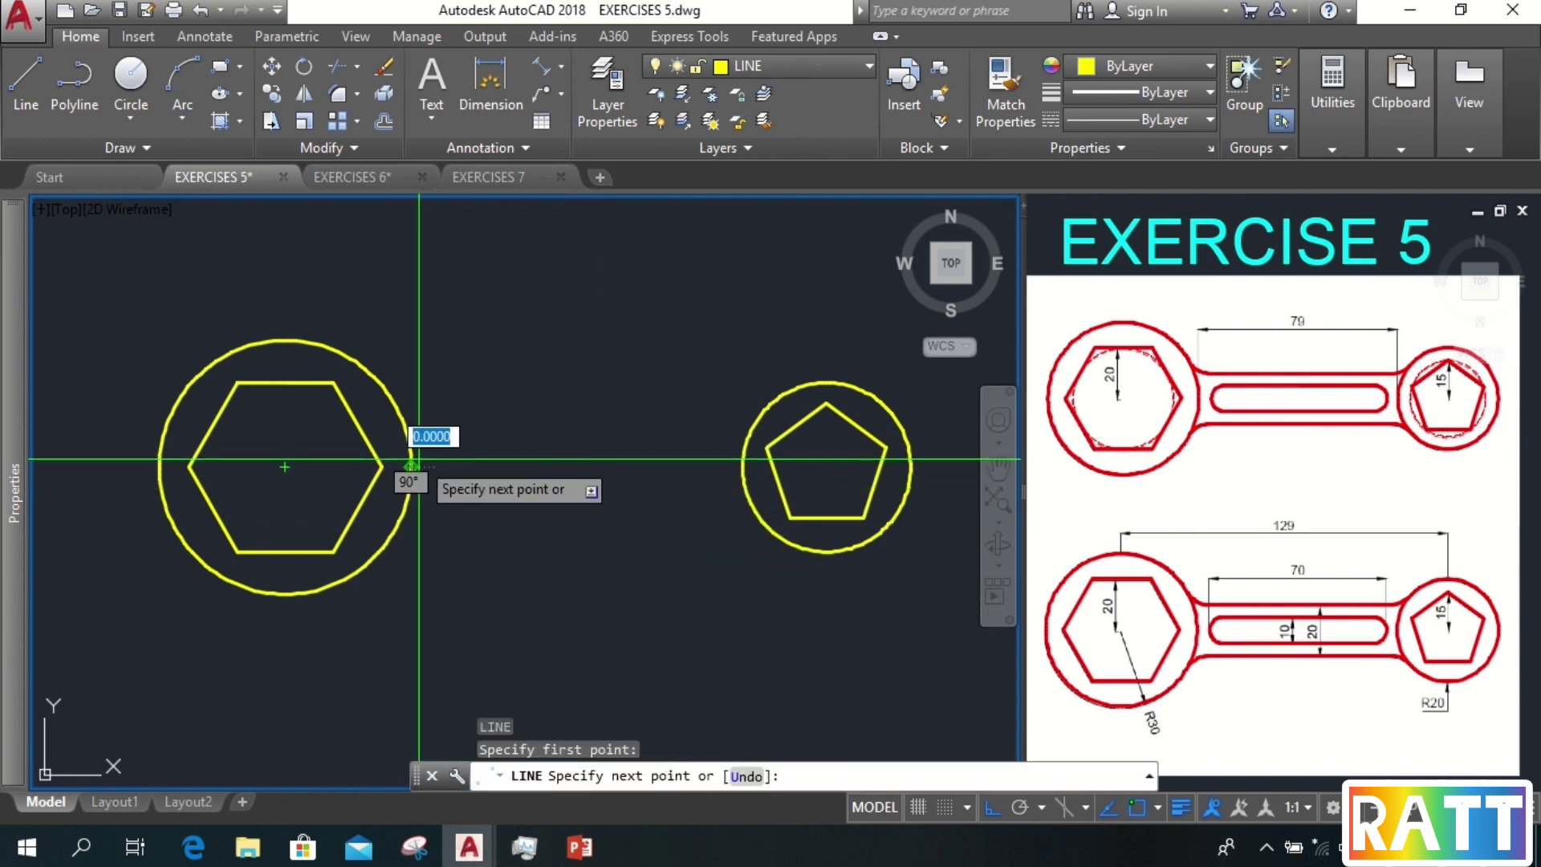
click(740, 467)
key(Return)
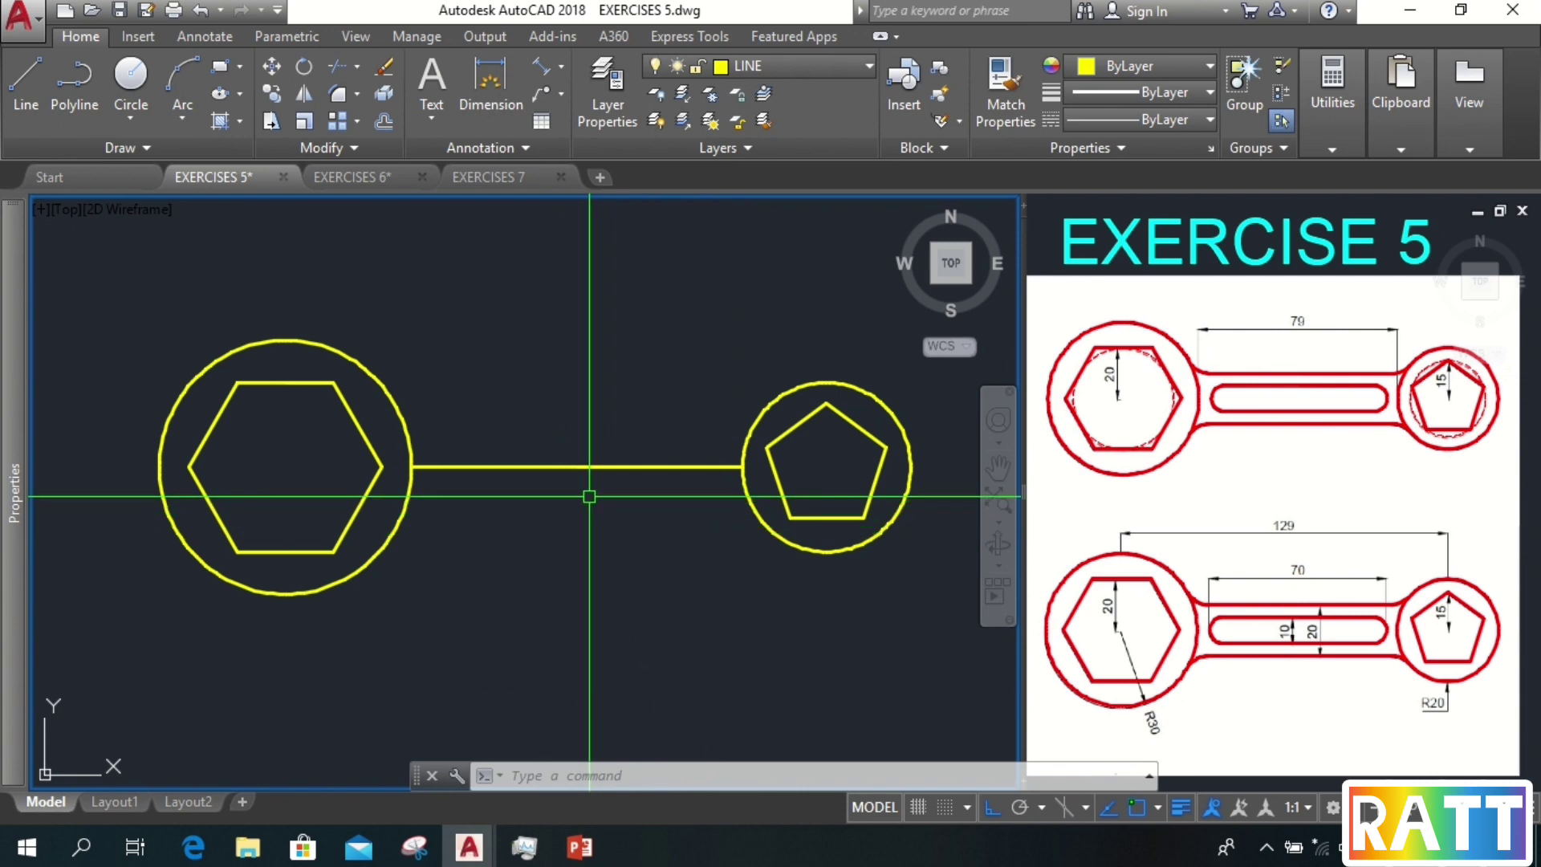
- Offset the connecting line 5 above and 5 below
text(o)
key(Return)
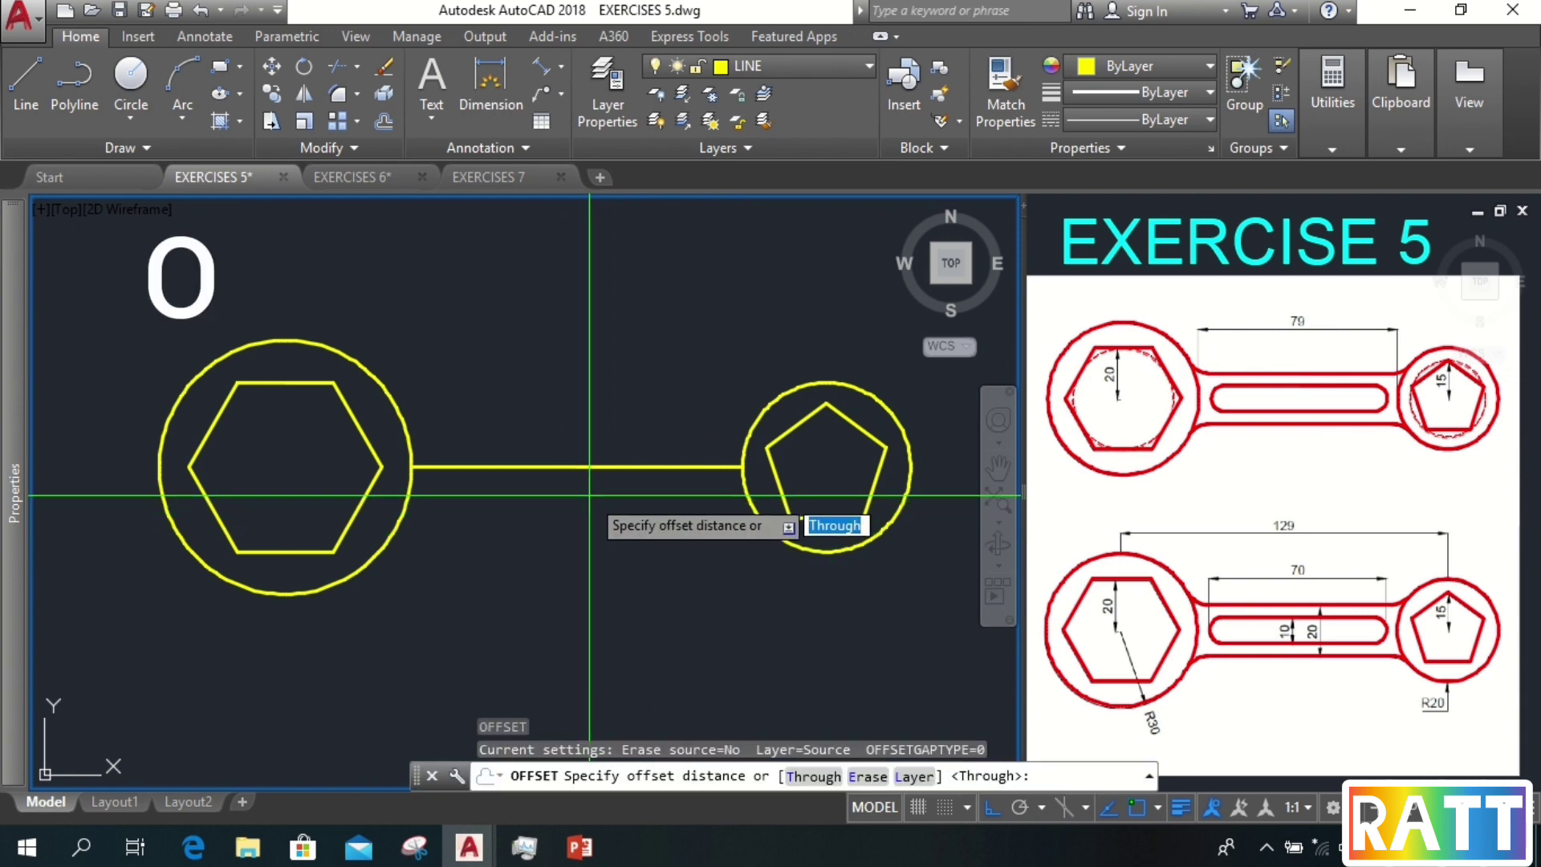
text(5)
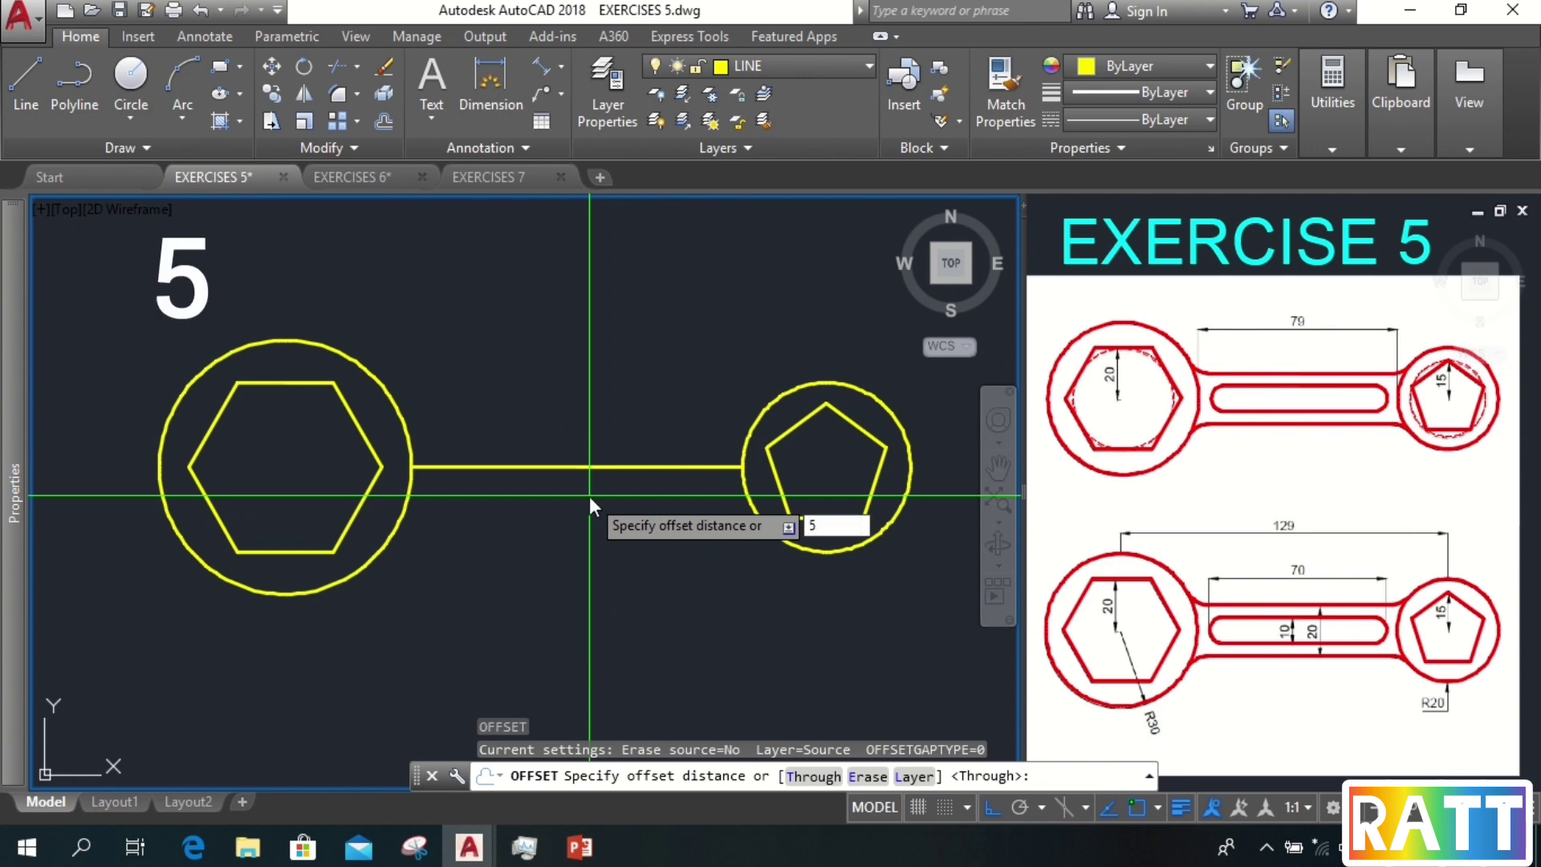
key(Return)
click(588, 467)
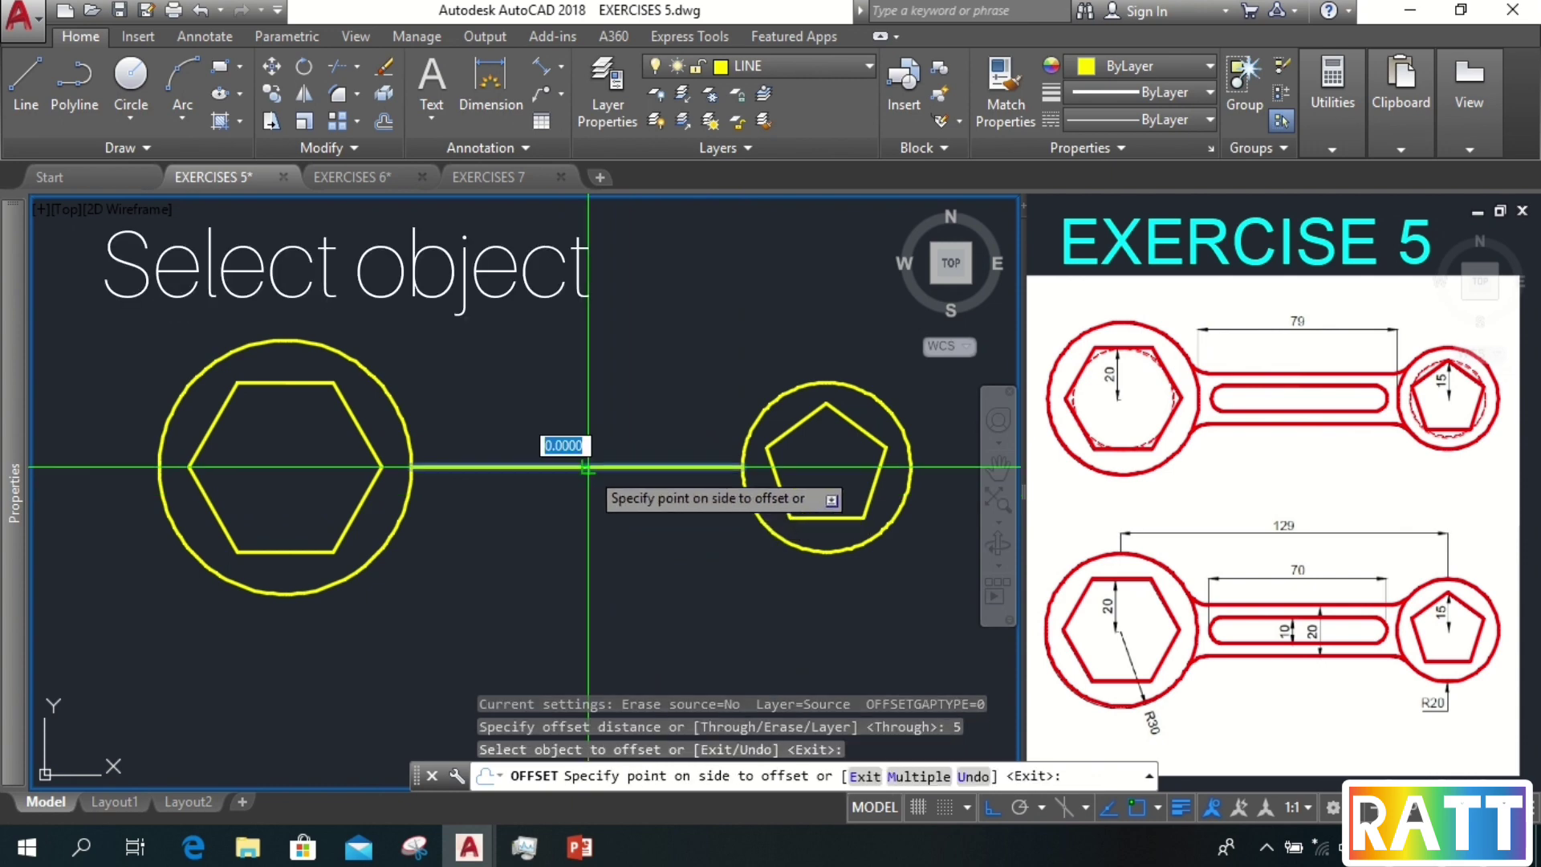
click(592, 426)
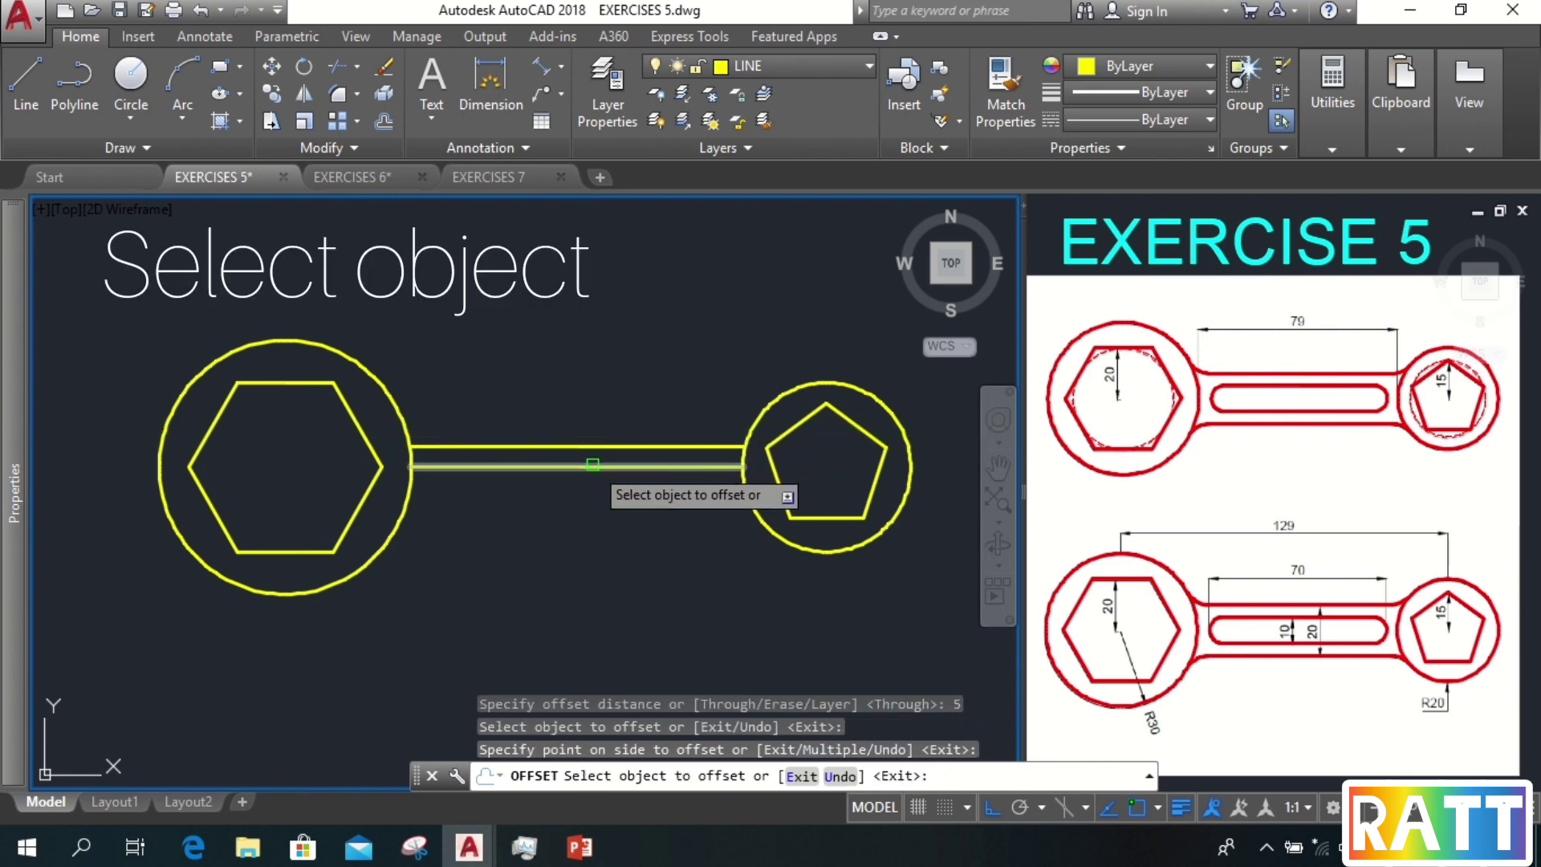
click(592, 464)
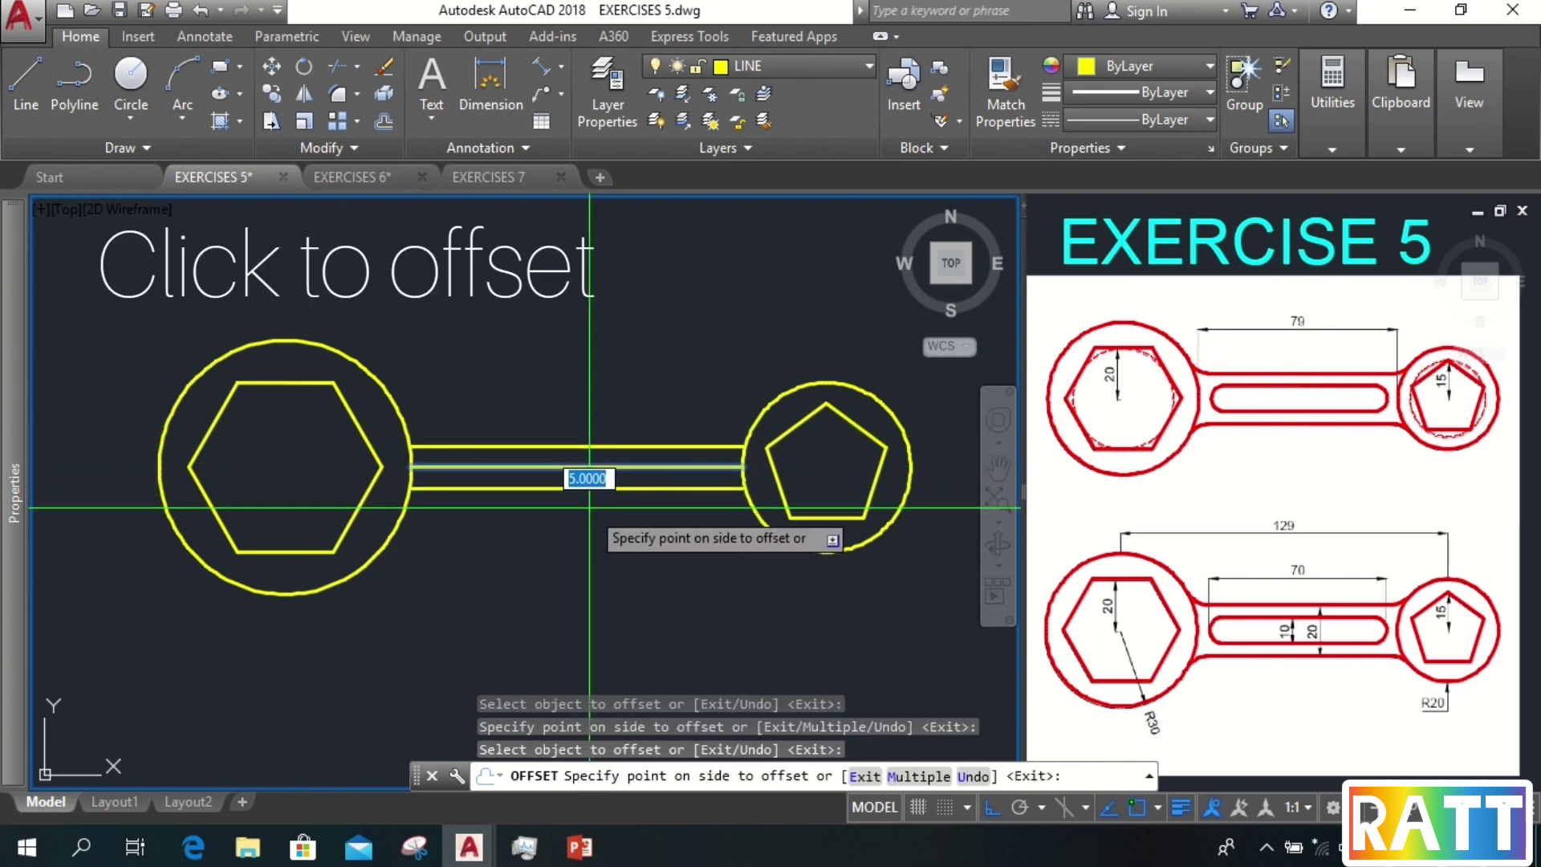
click(592, 498)
key(Return)
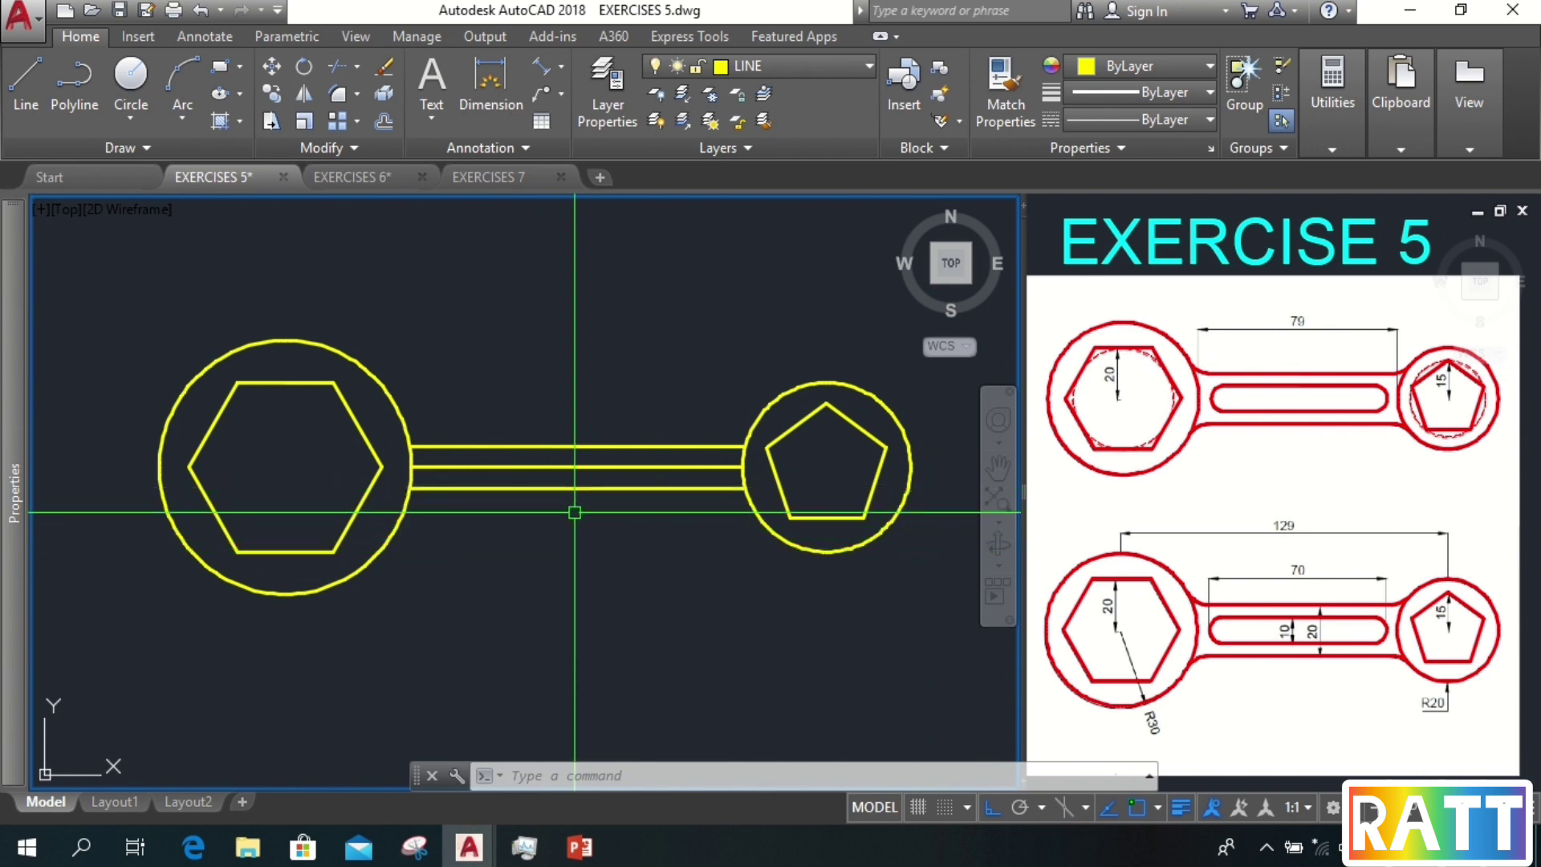
- Offset the middle line 10 above and 10 below
text(o)
key(Return)
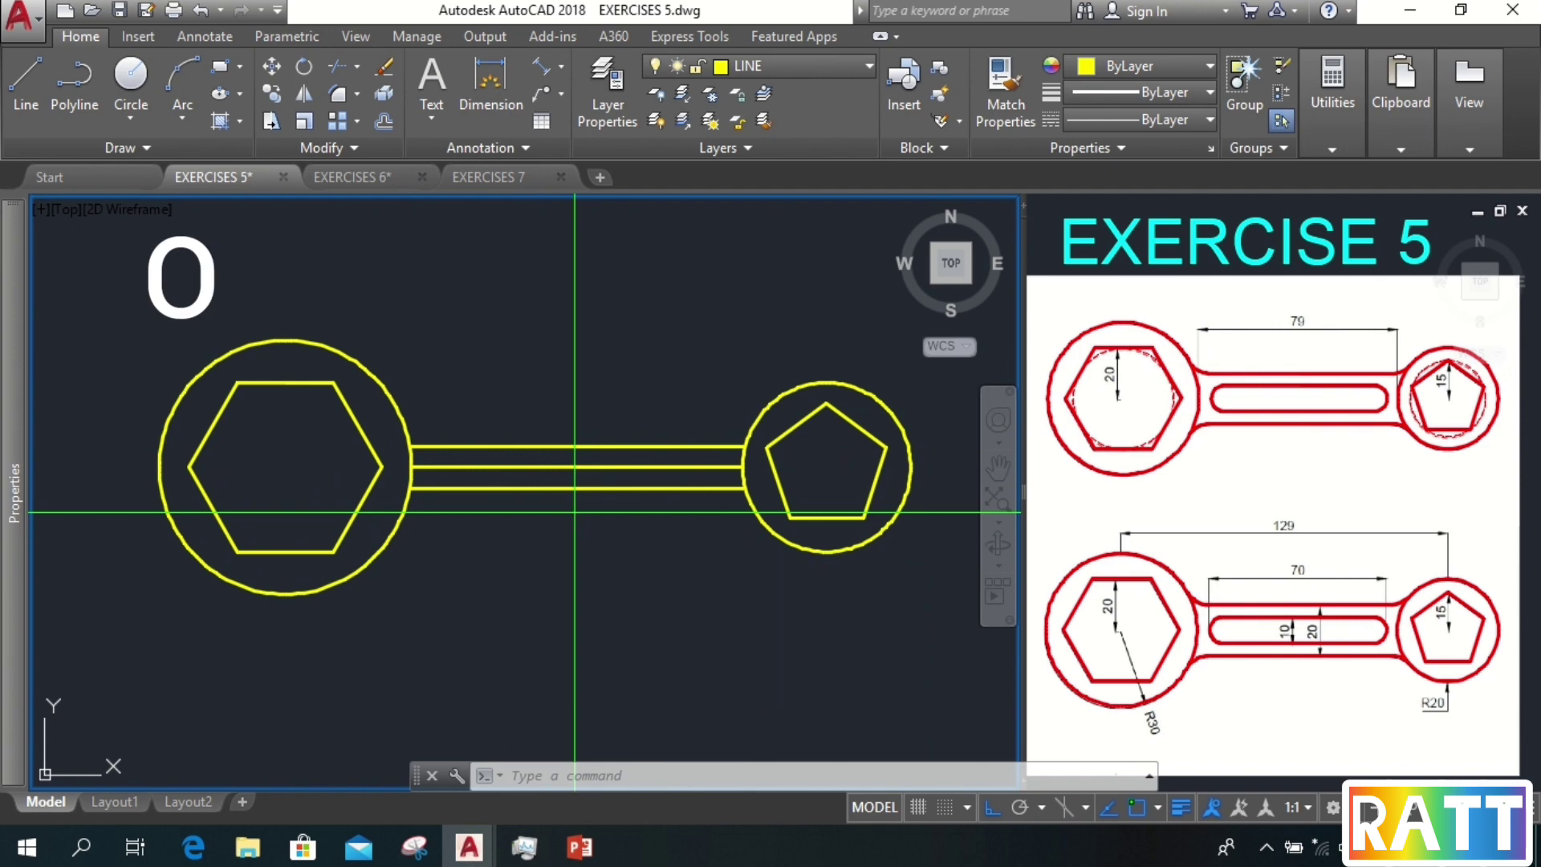
text(10)
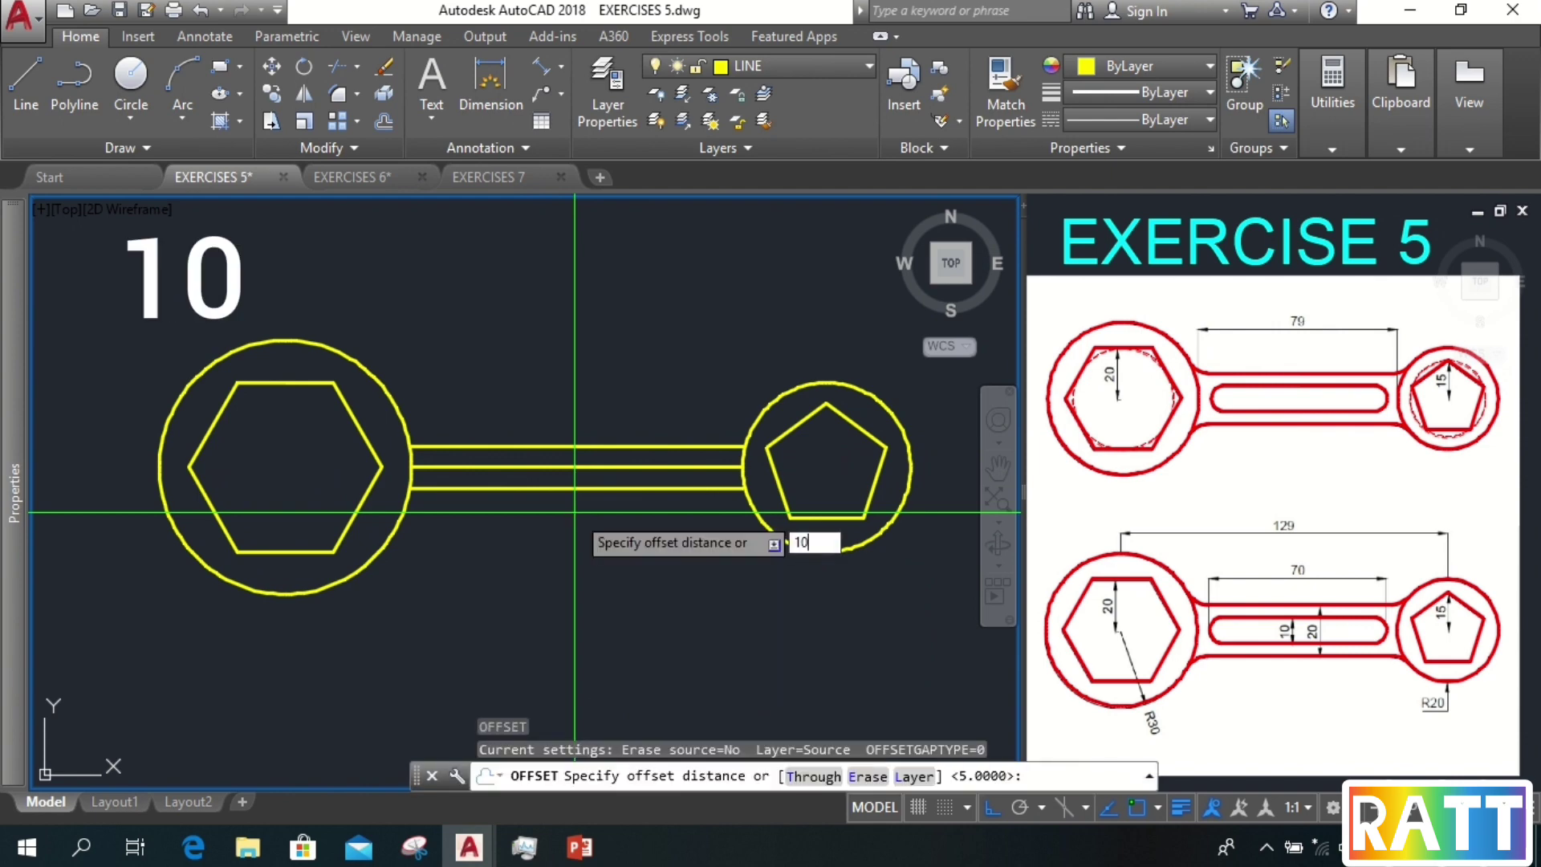
key(Return)
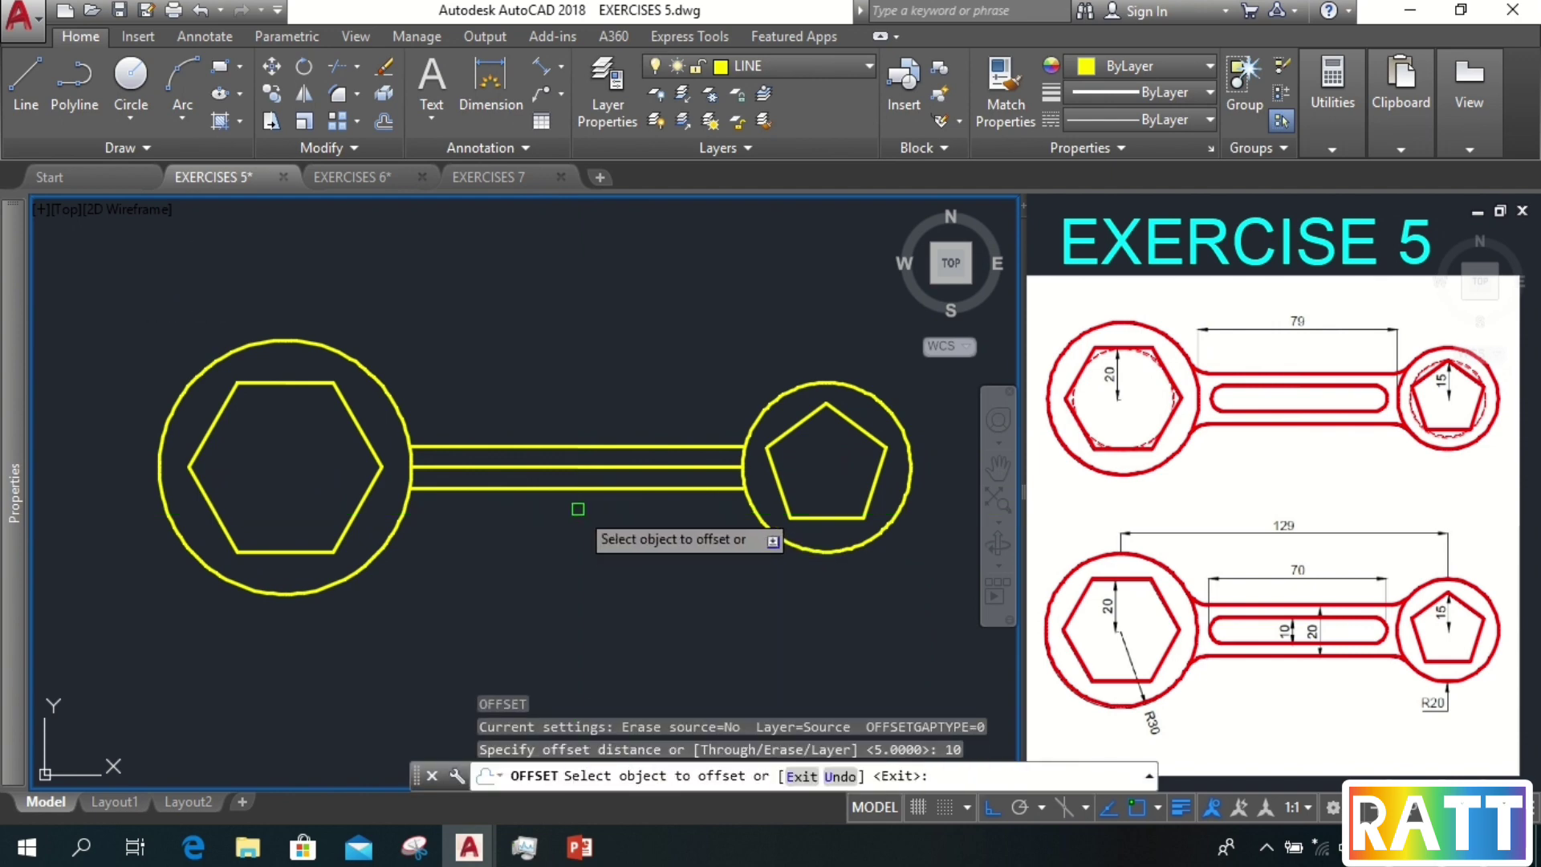
click(584, 467)
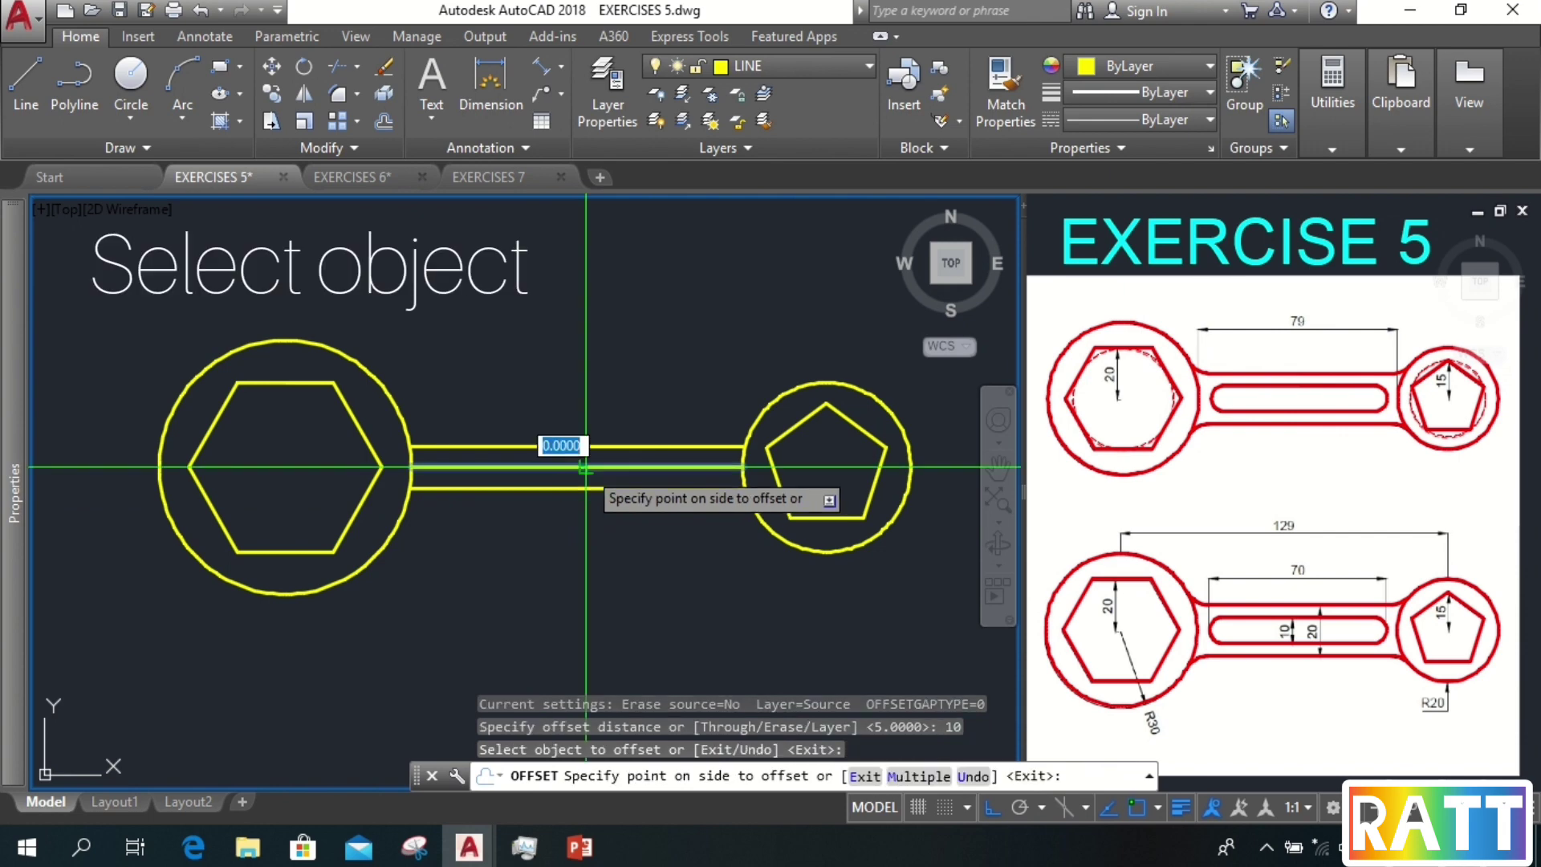
click(594, 418)
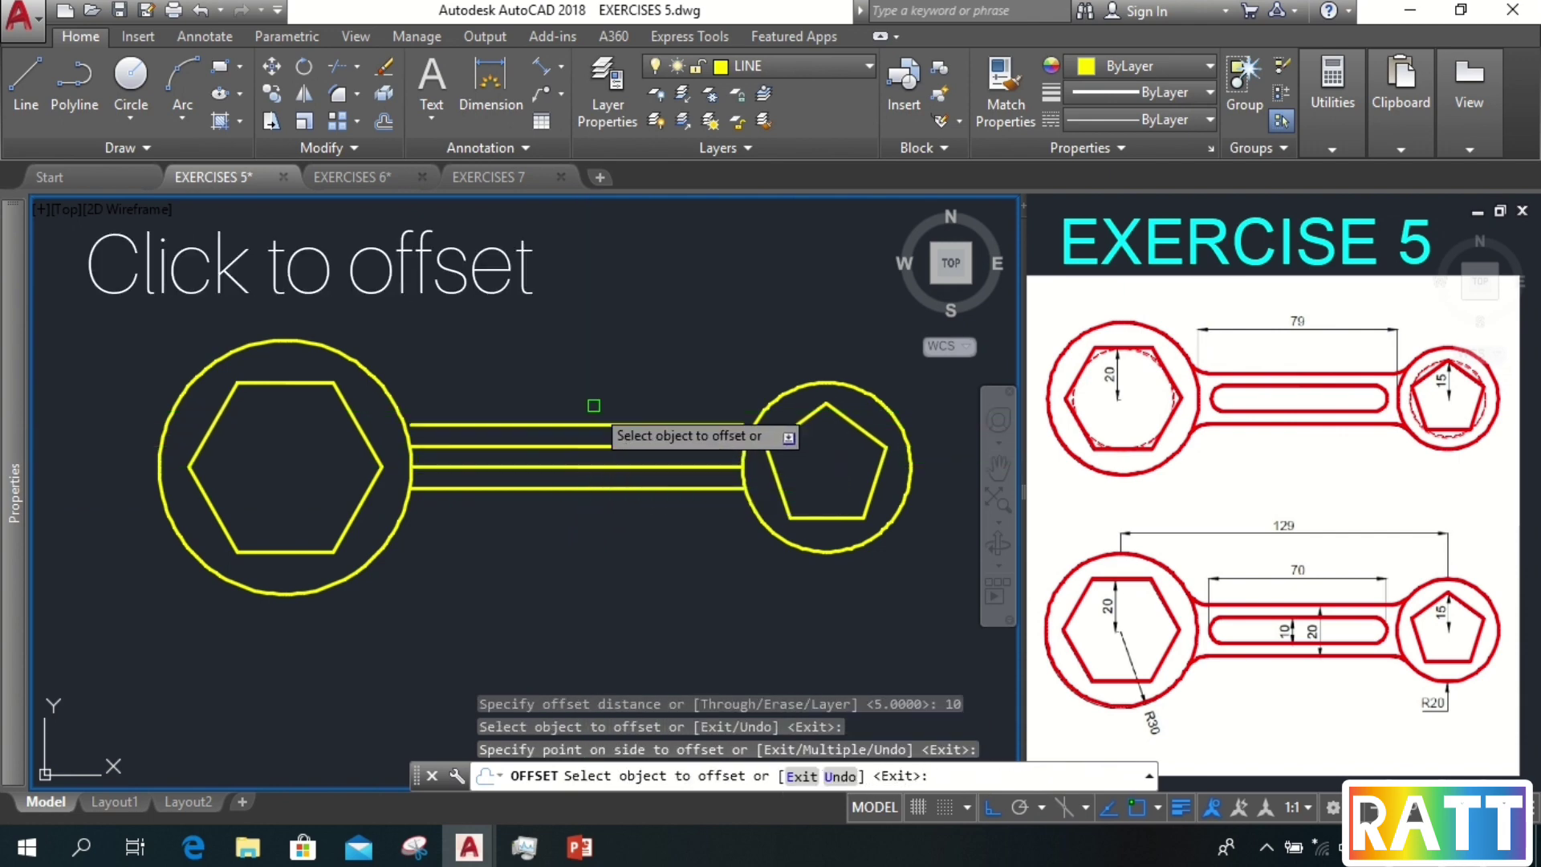
click(592, 465)
click(583, 537)
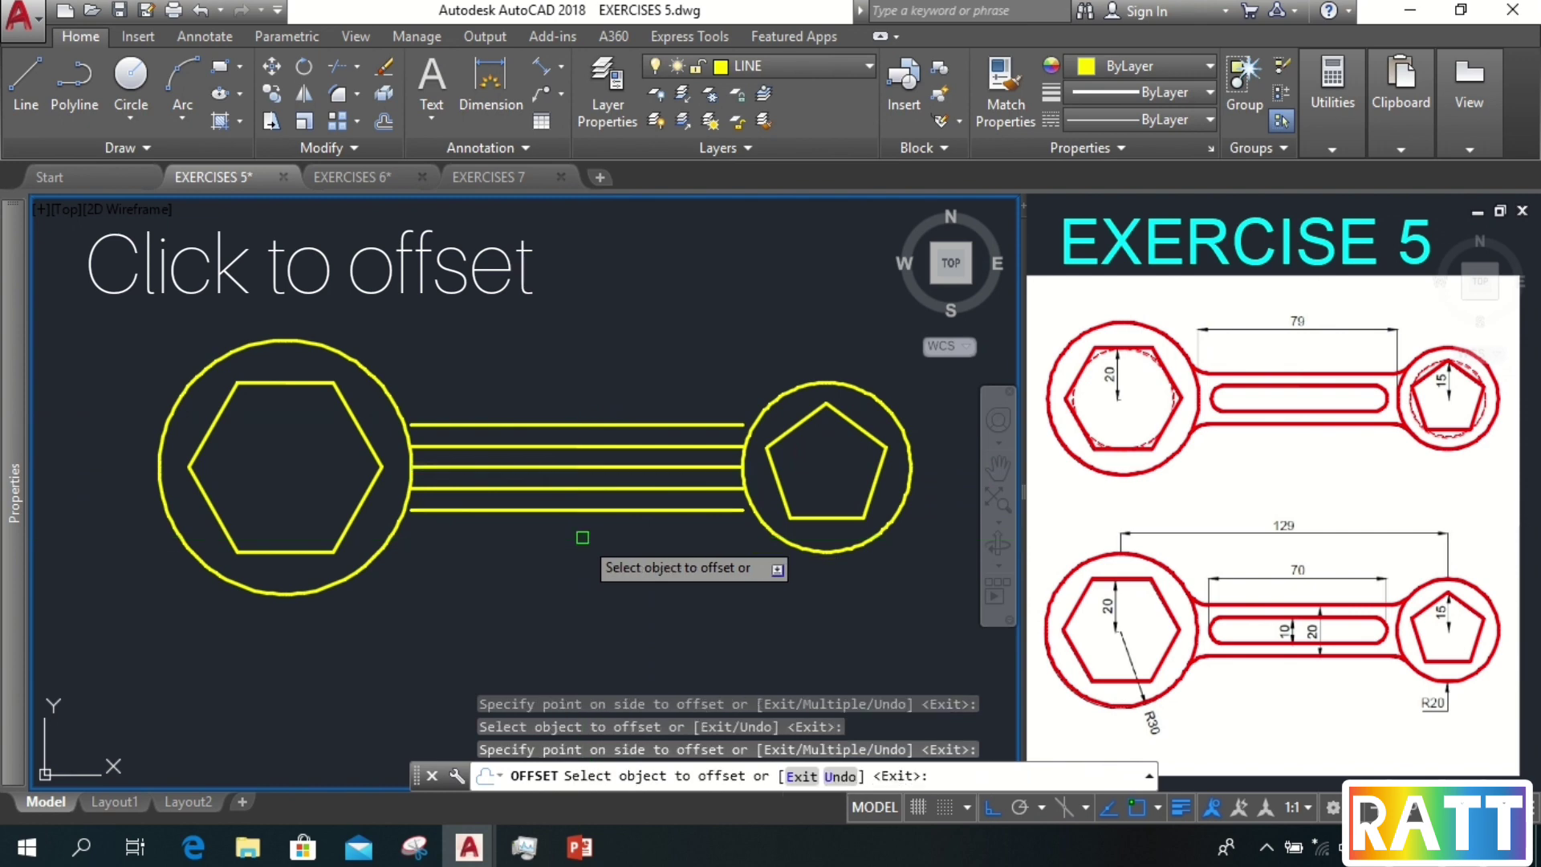
key(Return)
- Erase the middle centreline between the handle lines
scroll(569, 493, up, 3)
middle_drag(570, 493, 572, 511)
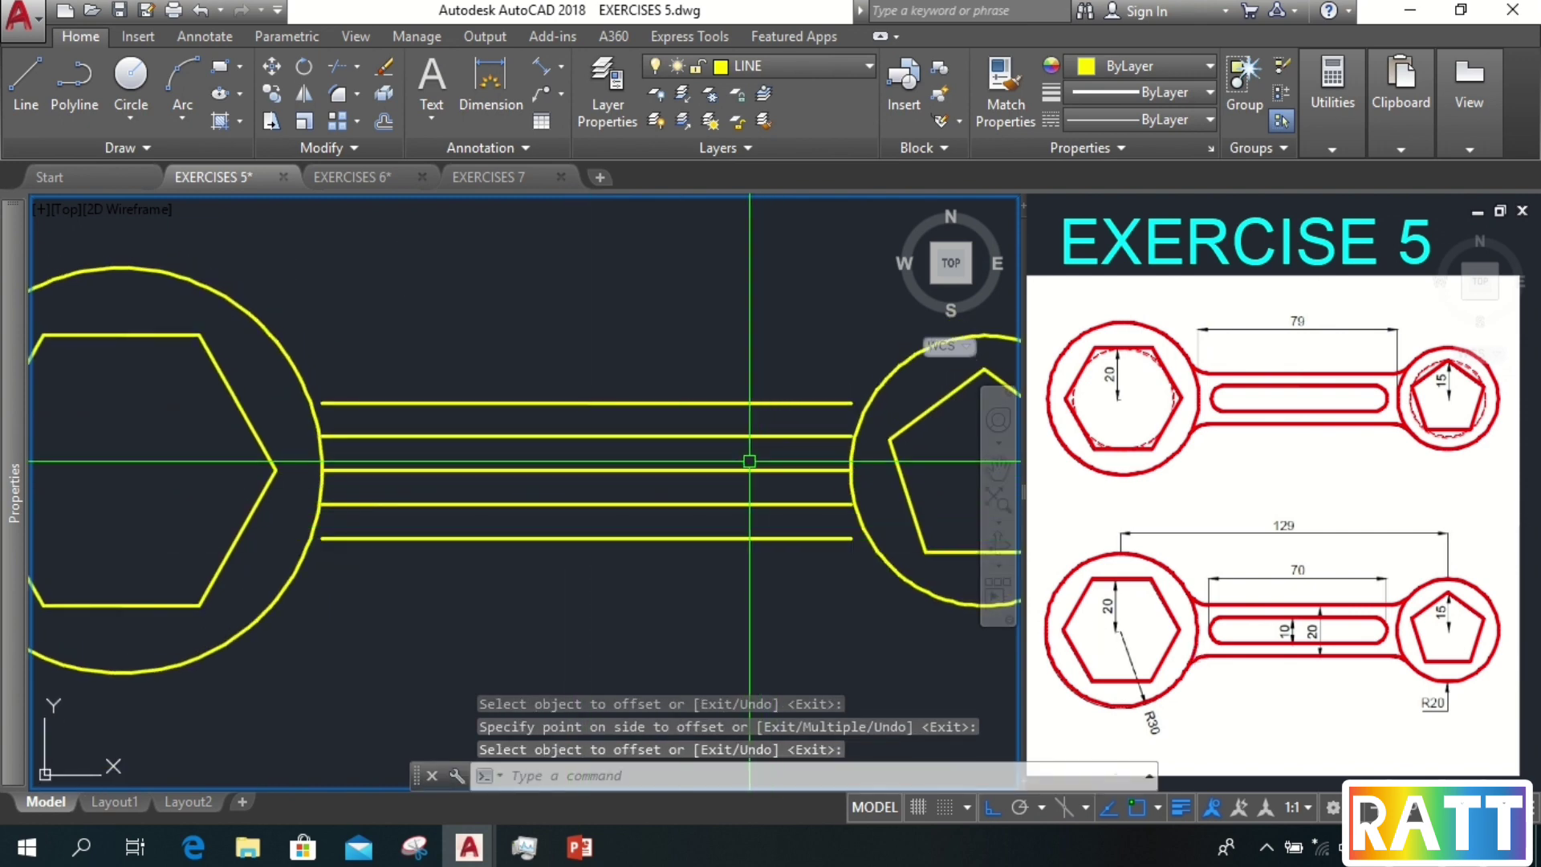
click(724, 483)
click(723, 482)
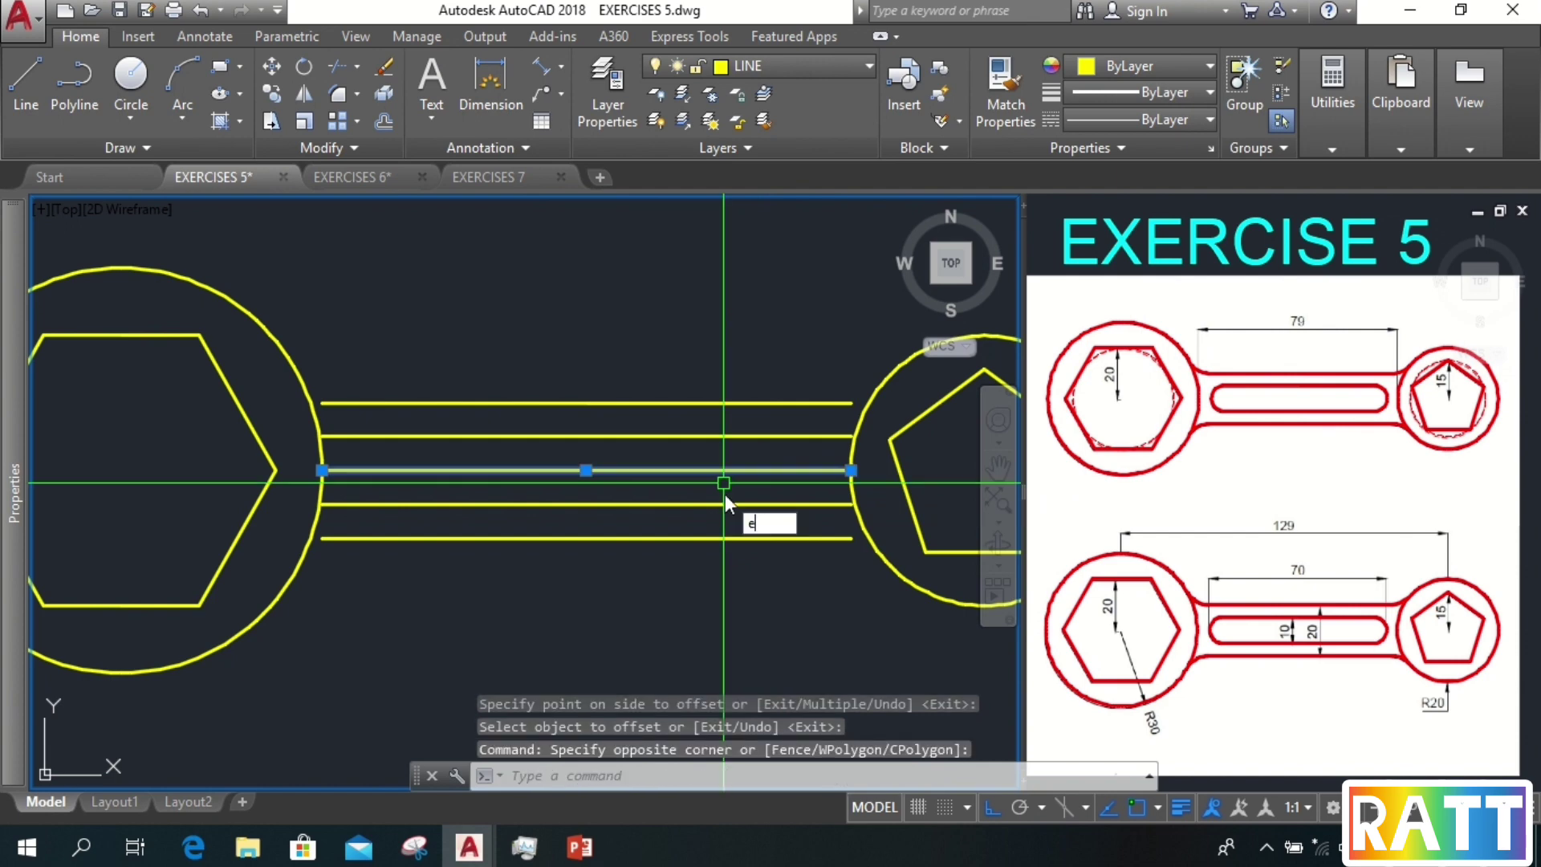
text(e)
key(Return)
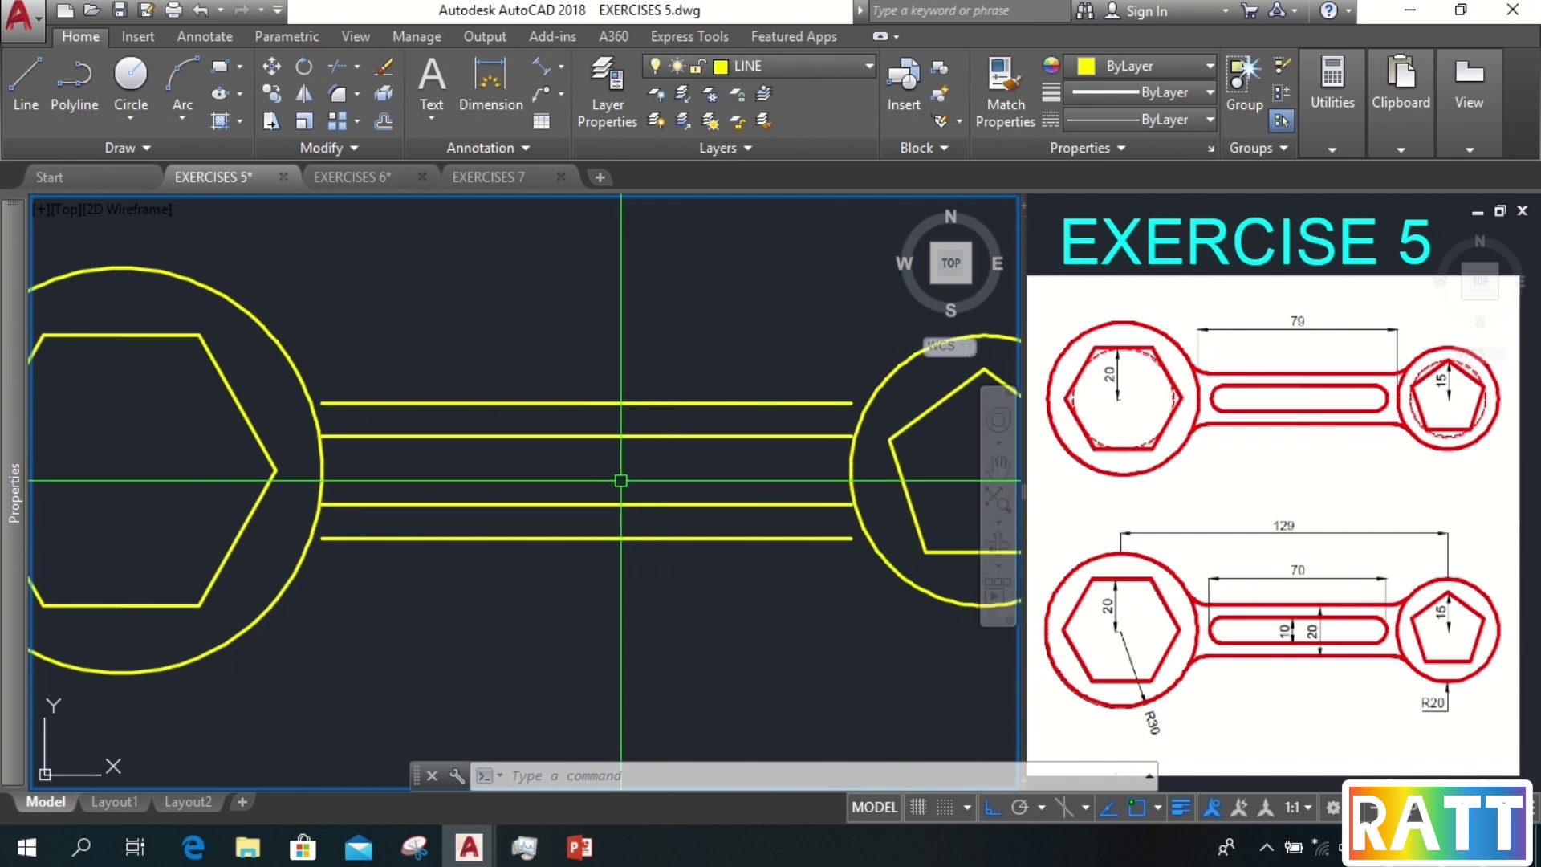
- Draw a short vertical line between the upper and lower inner handle lines
text(l)
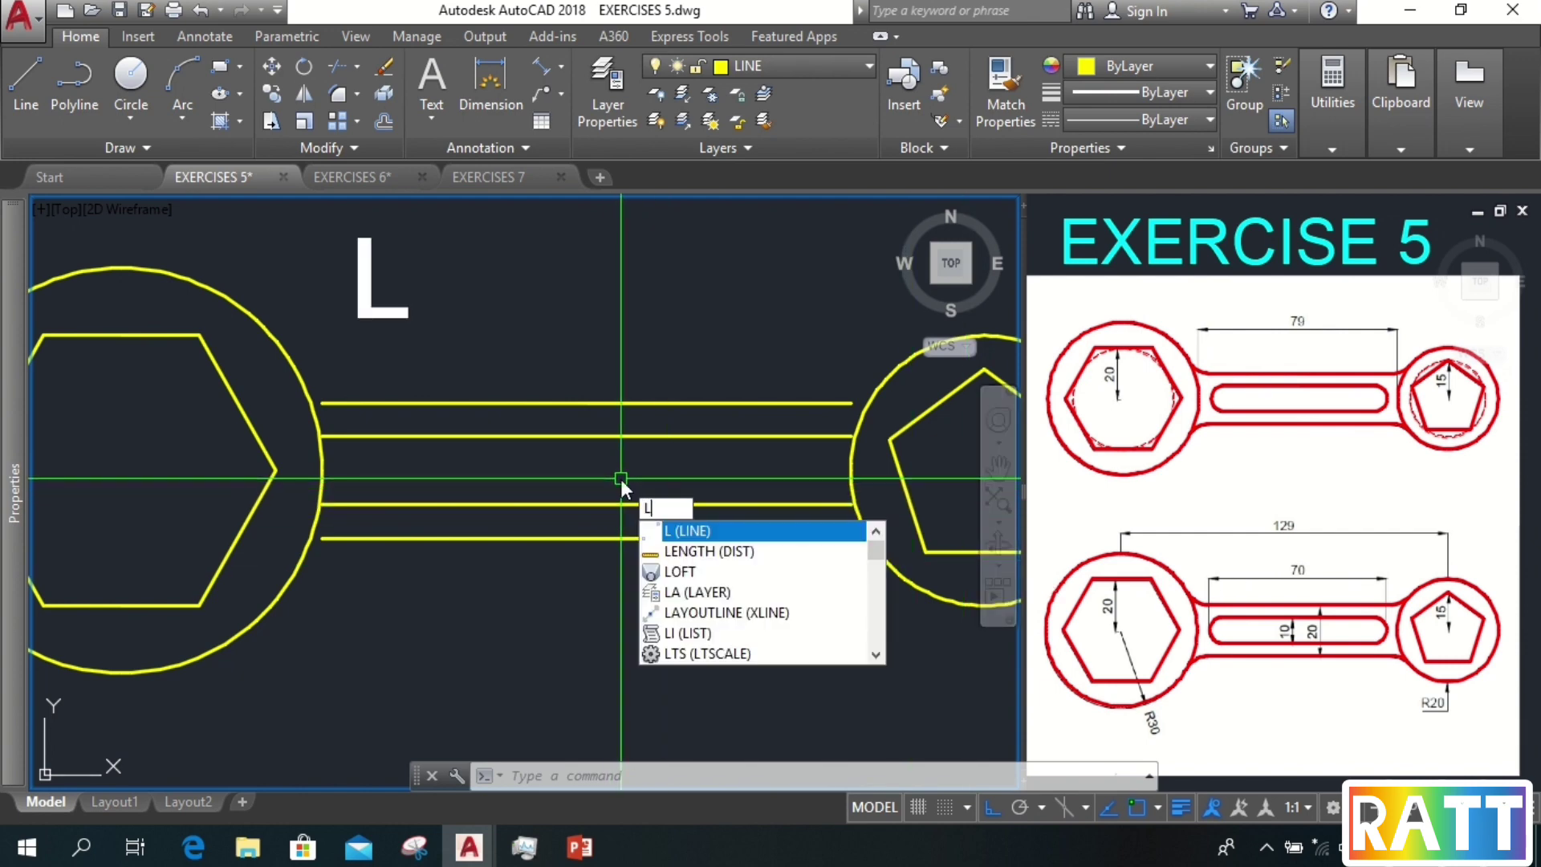
key(Return)
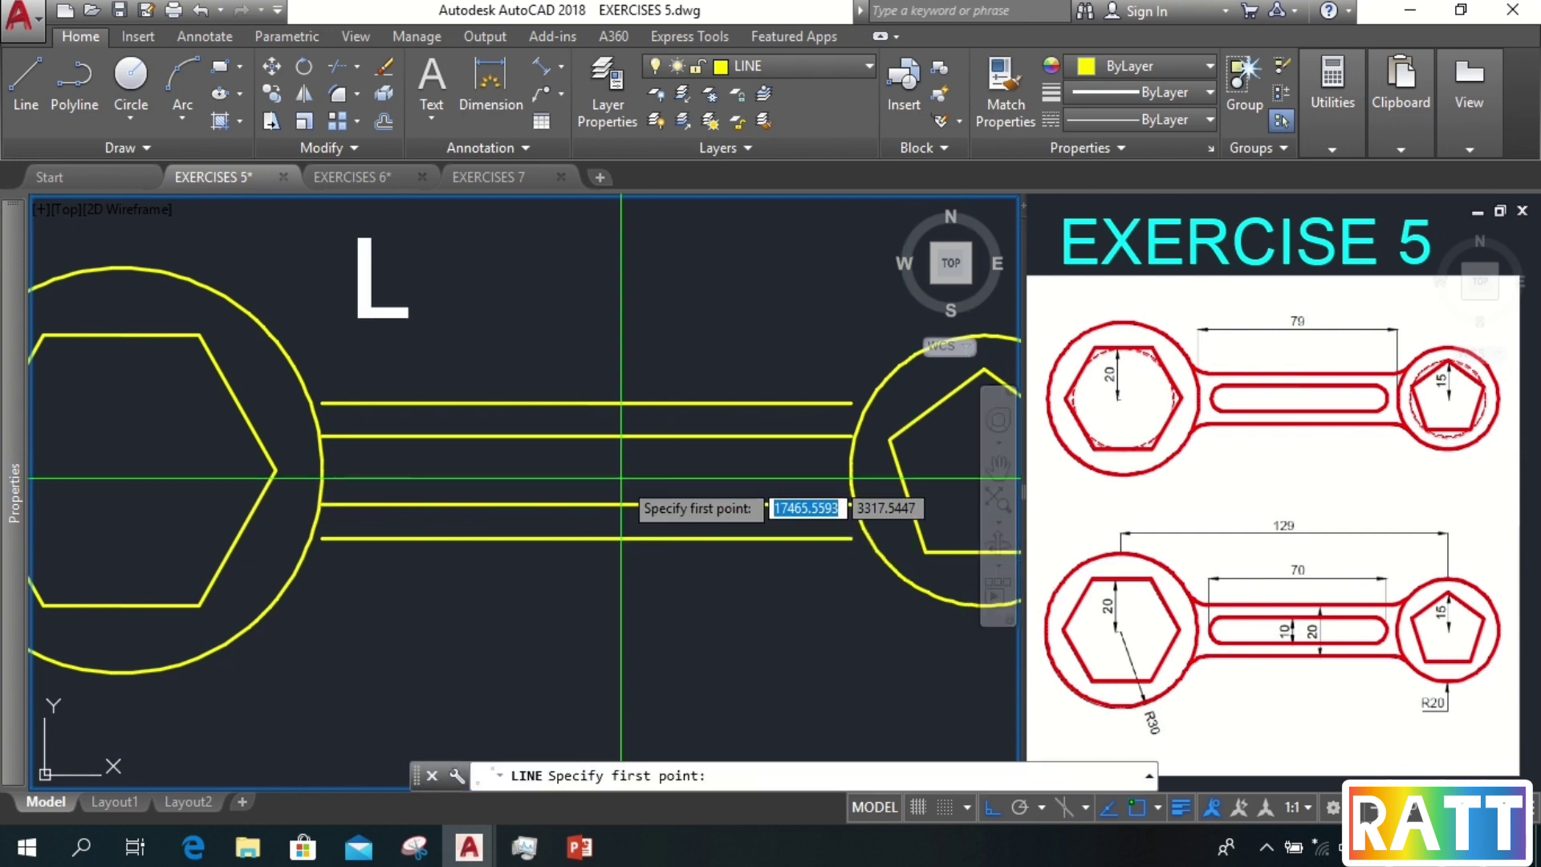
click(586, 437)
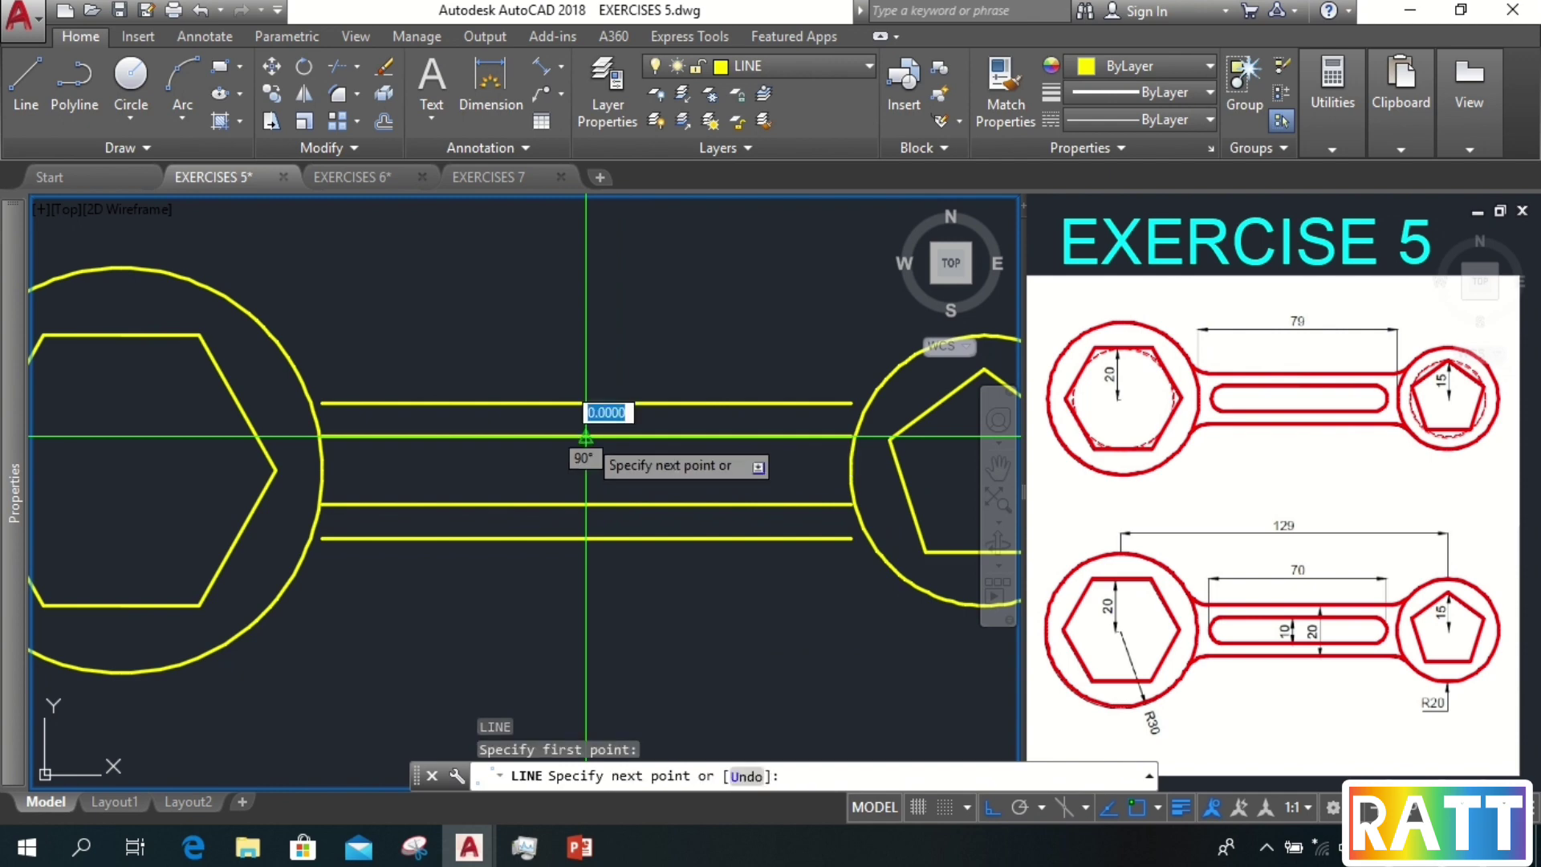
click(586, 505)
key(Return)
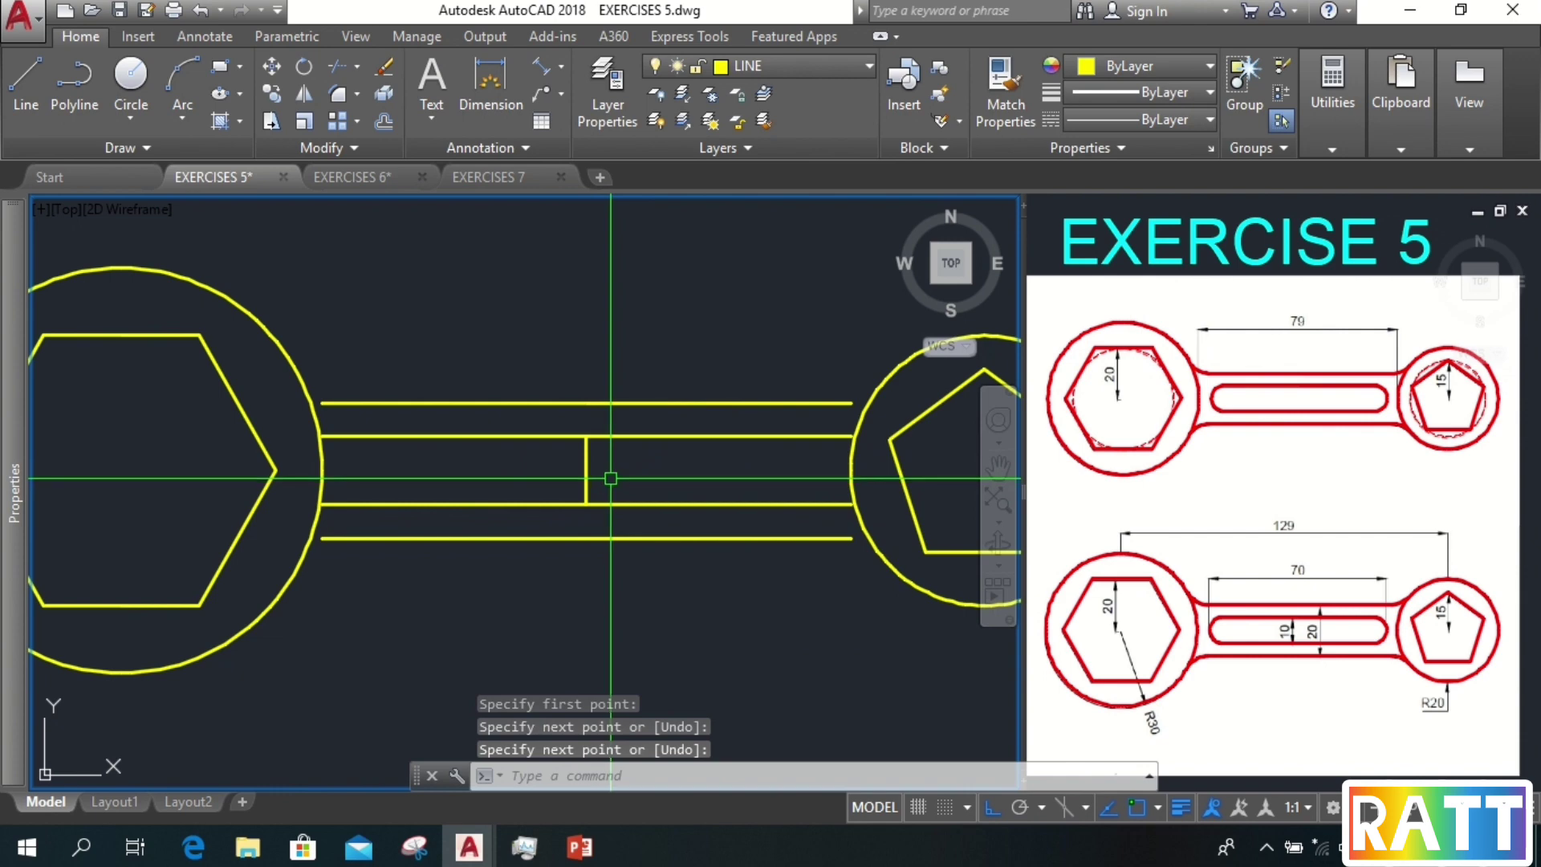
- Offset the vertical line 35 to the left and 35 to the right
text(o)
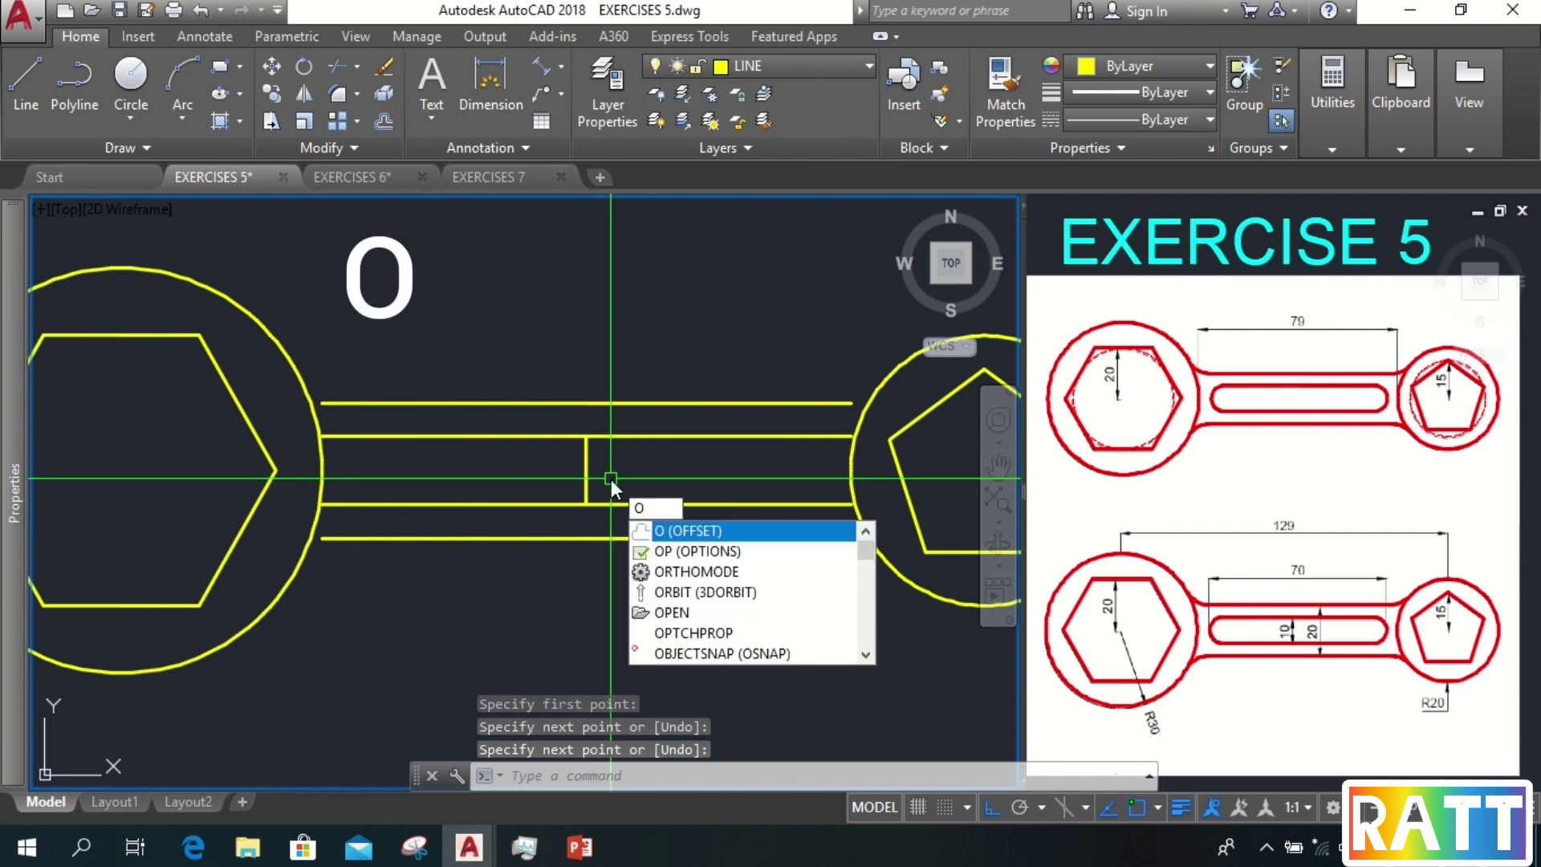
key(Return)
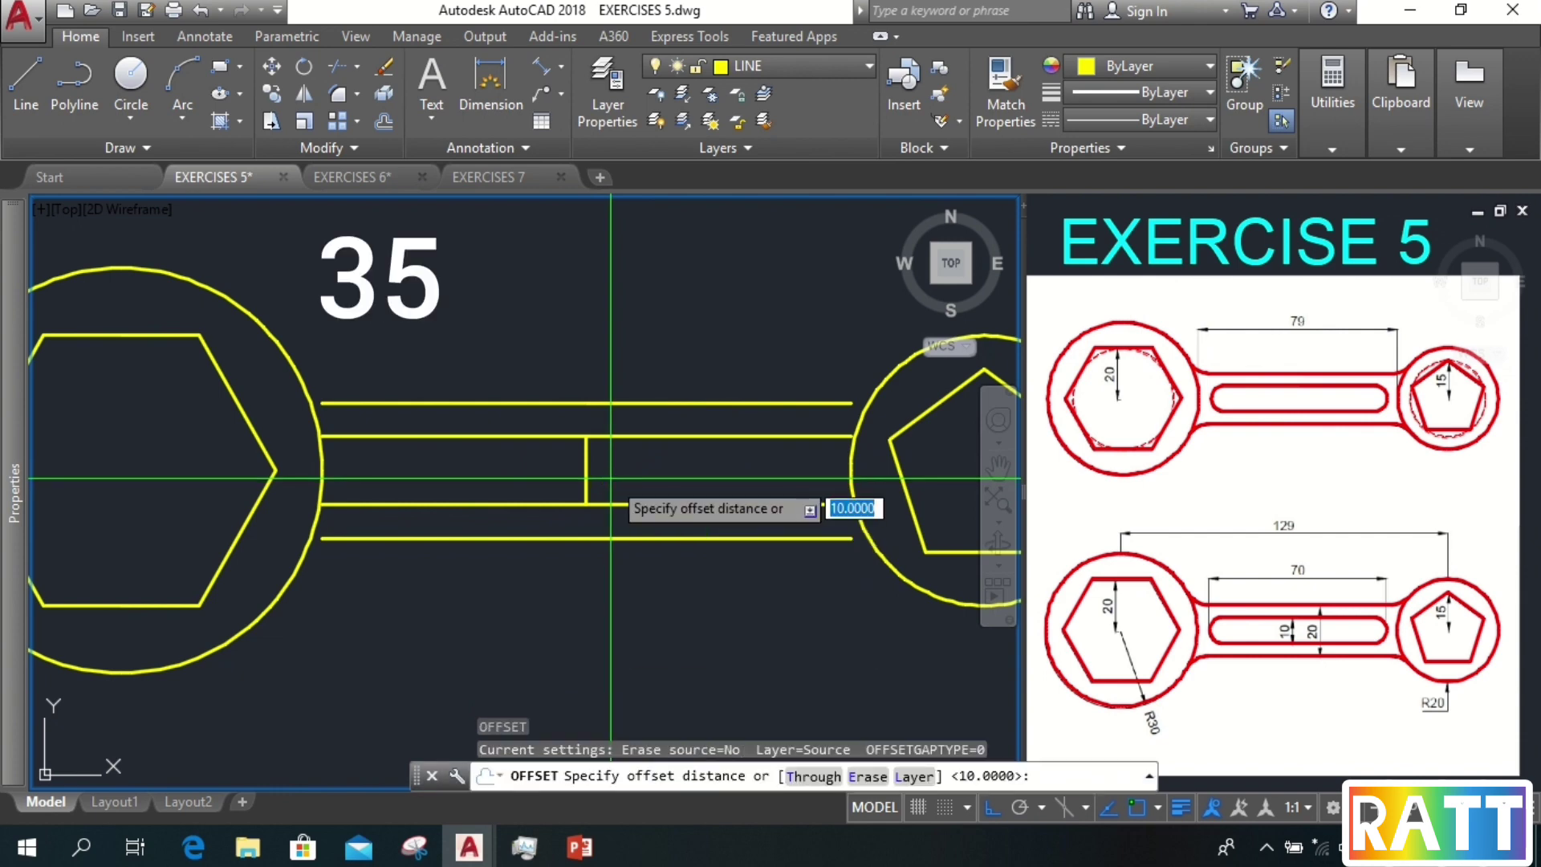
text(35)
key(Return)
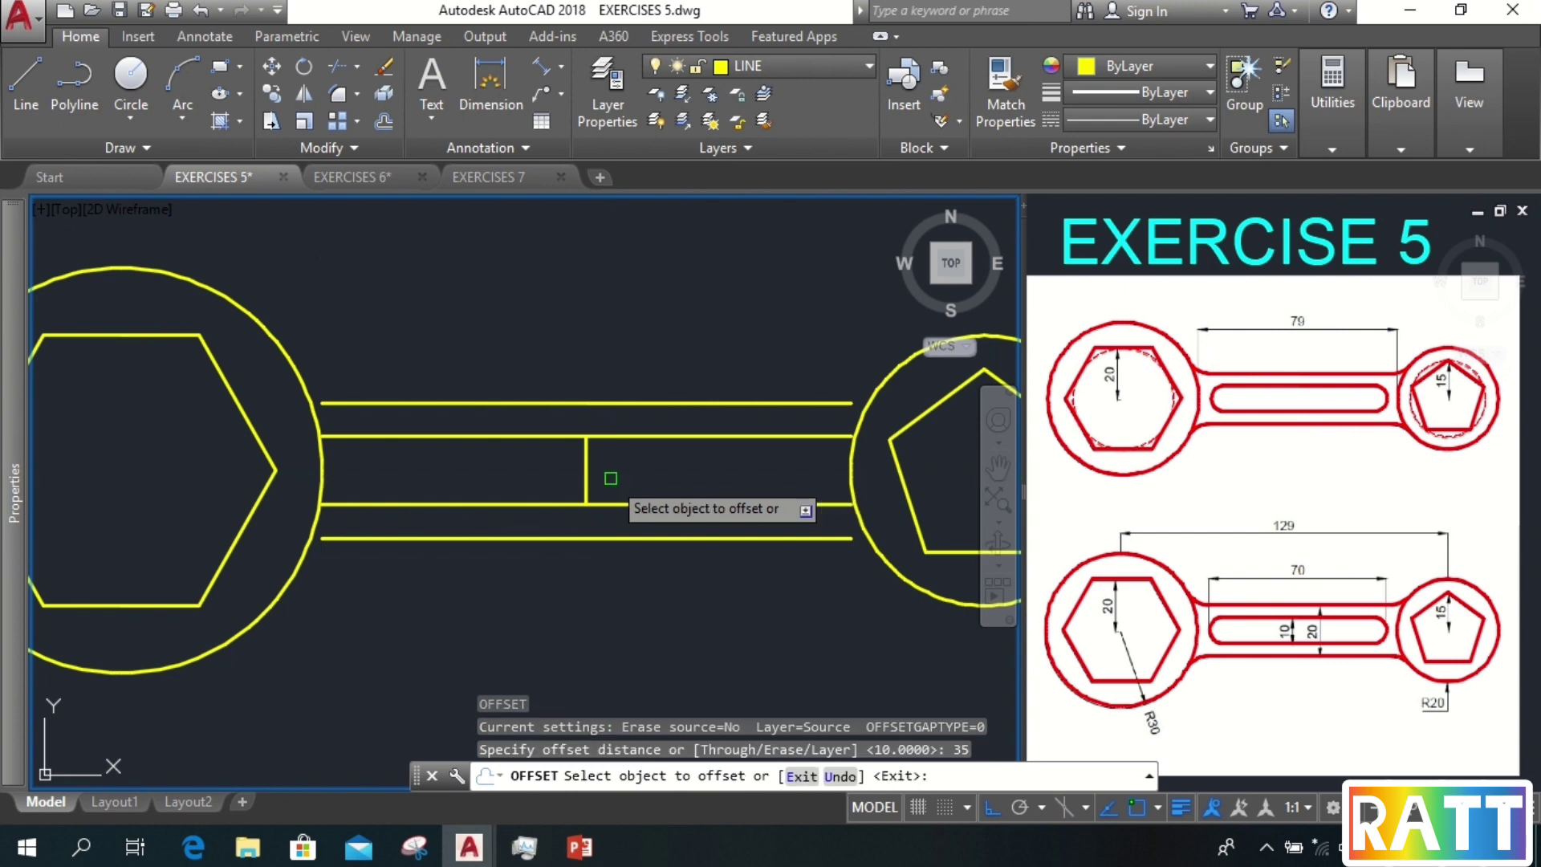
click(586, 471)
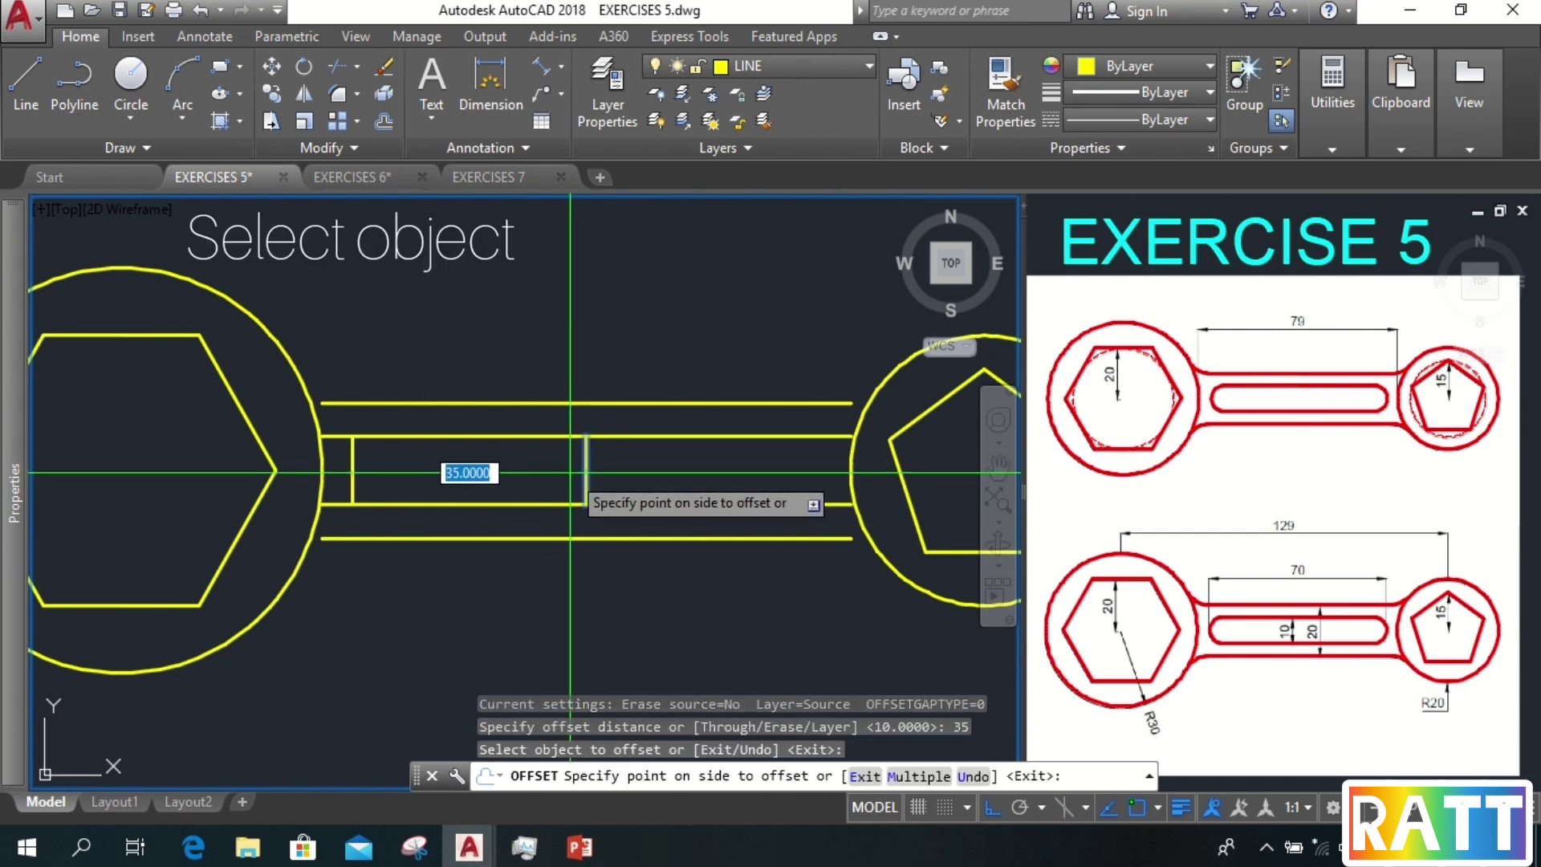
click(546, 473)
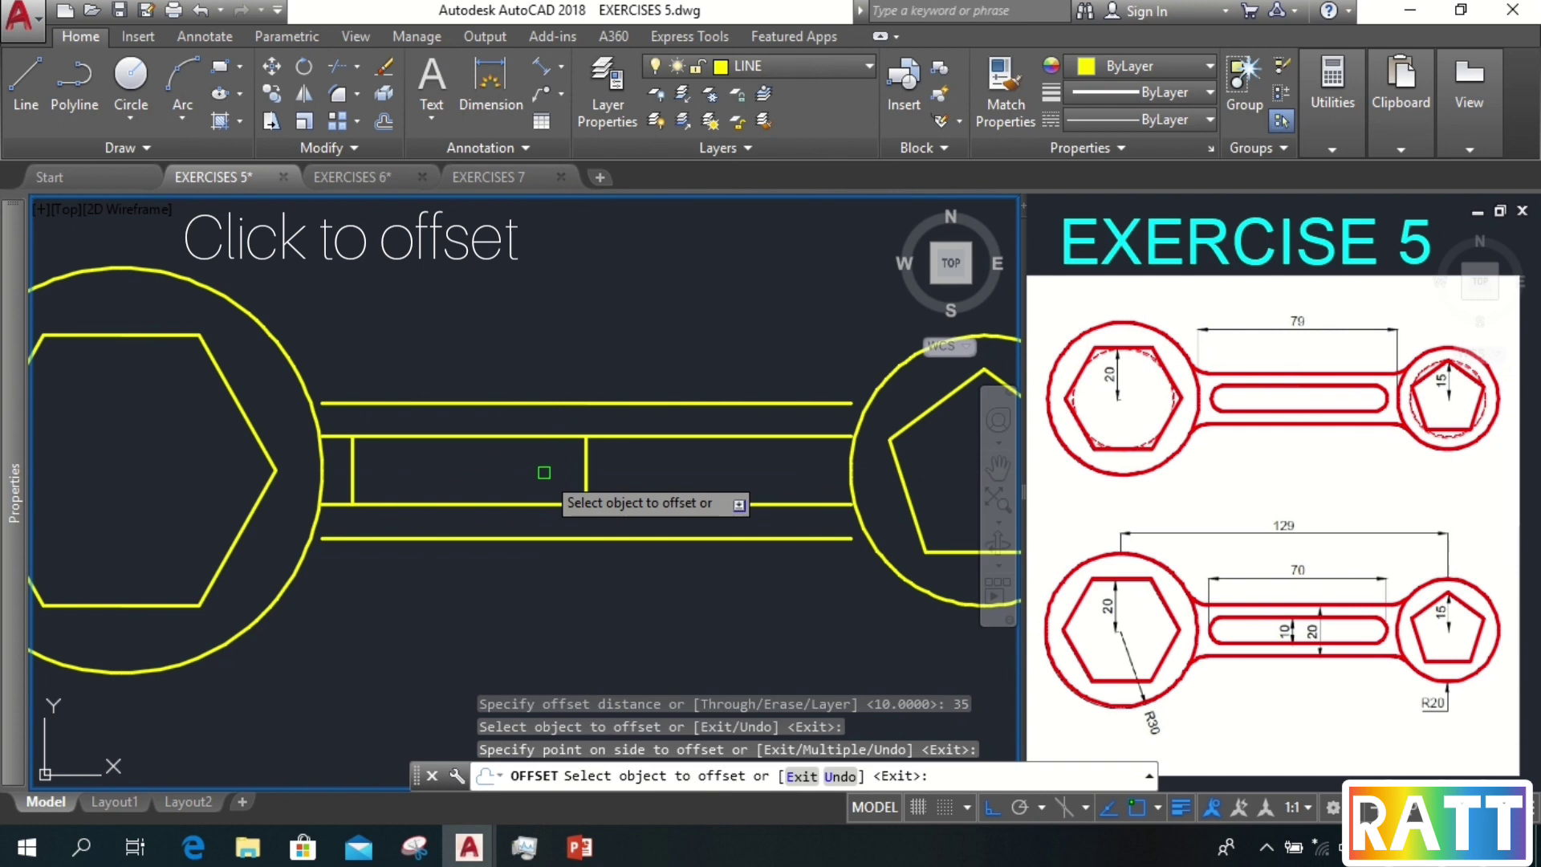
click(586, 469)
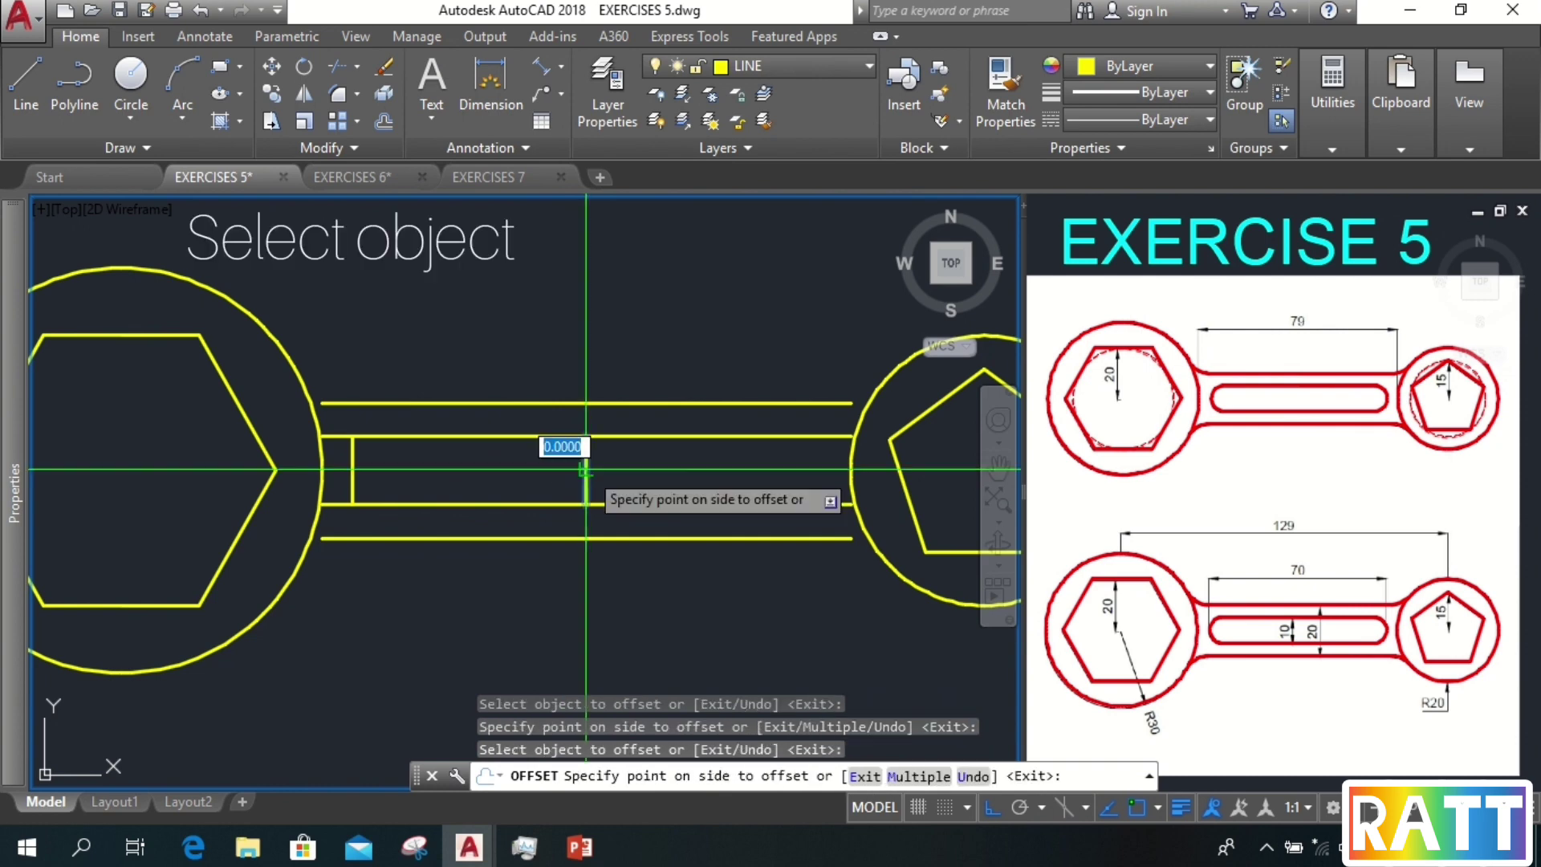
click(686, 469)
key(Return)
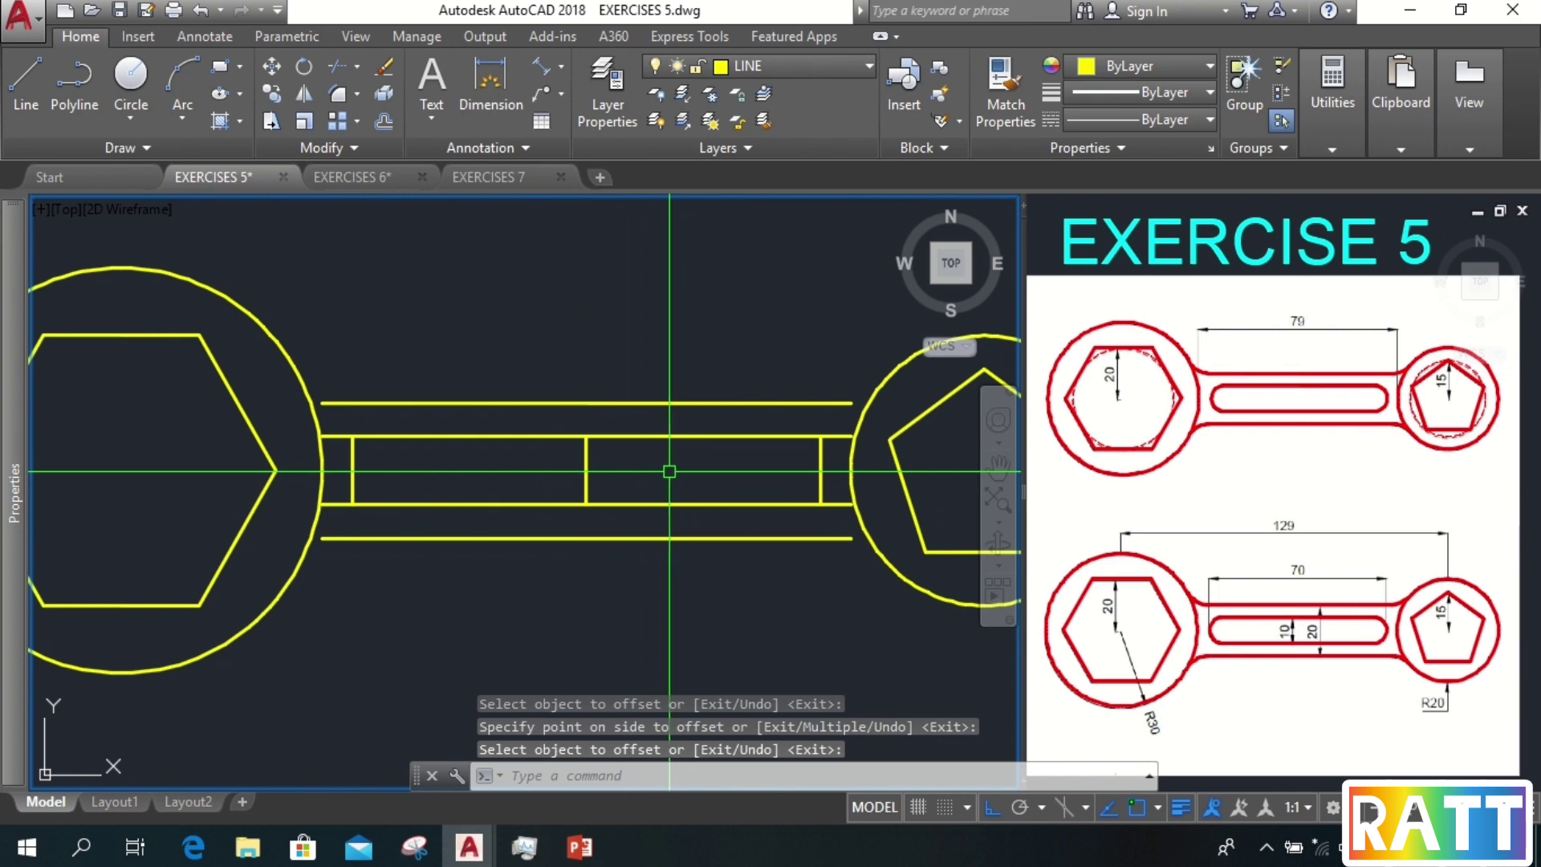
- Erase the middle vertical line
click(598, 456)
click(573, 483)
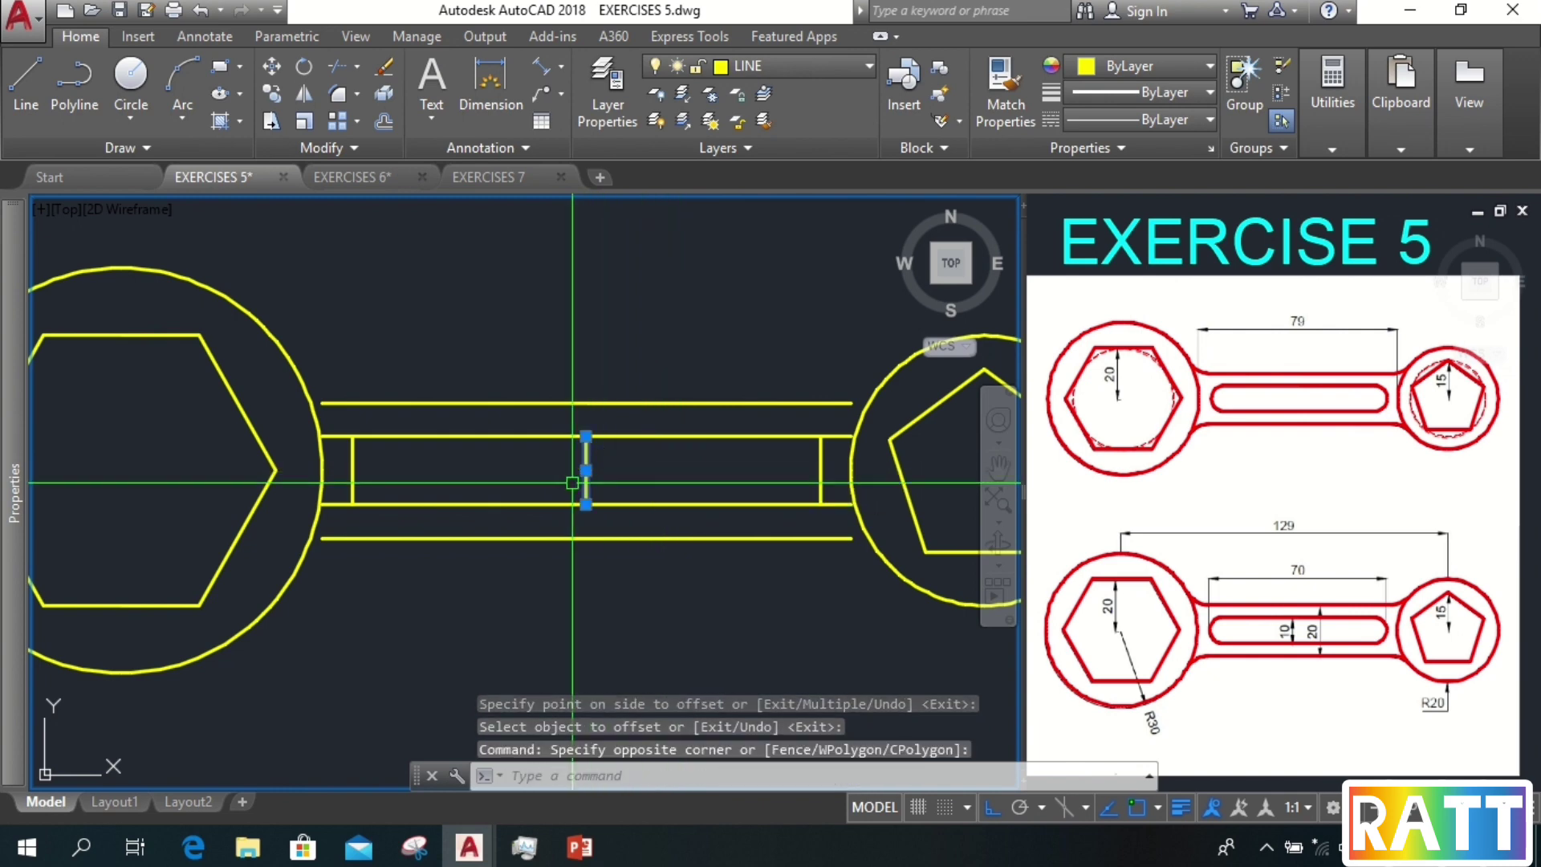
text(e)
key(Return)
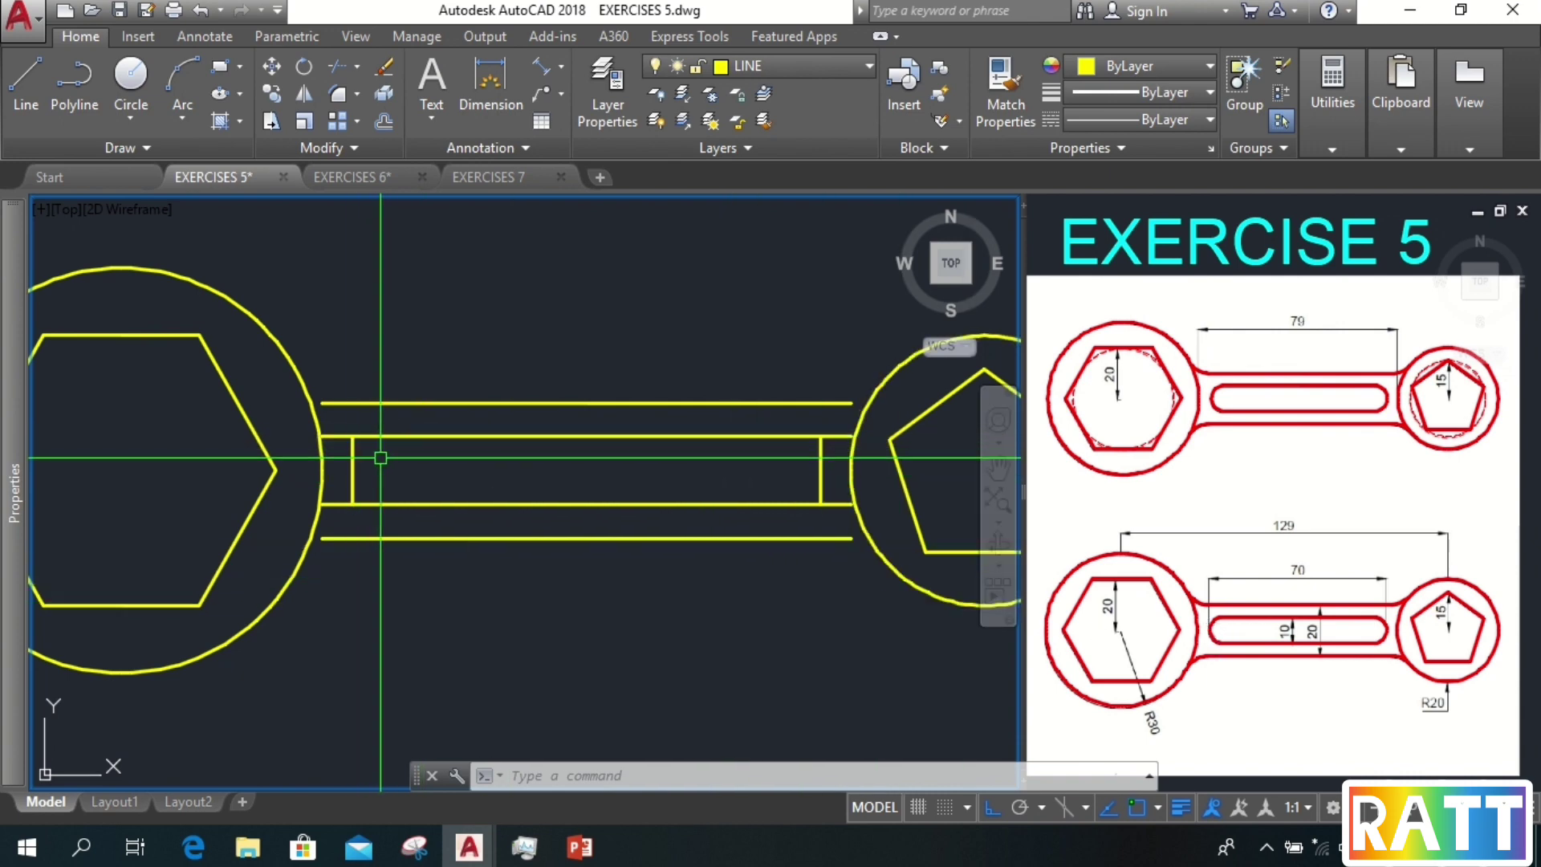
- Fillet the slot's top-left and bottom-left corners at radius 5 in Multiple mode
text(F)
key(Return)
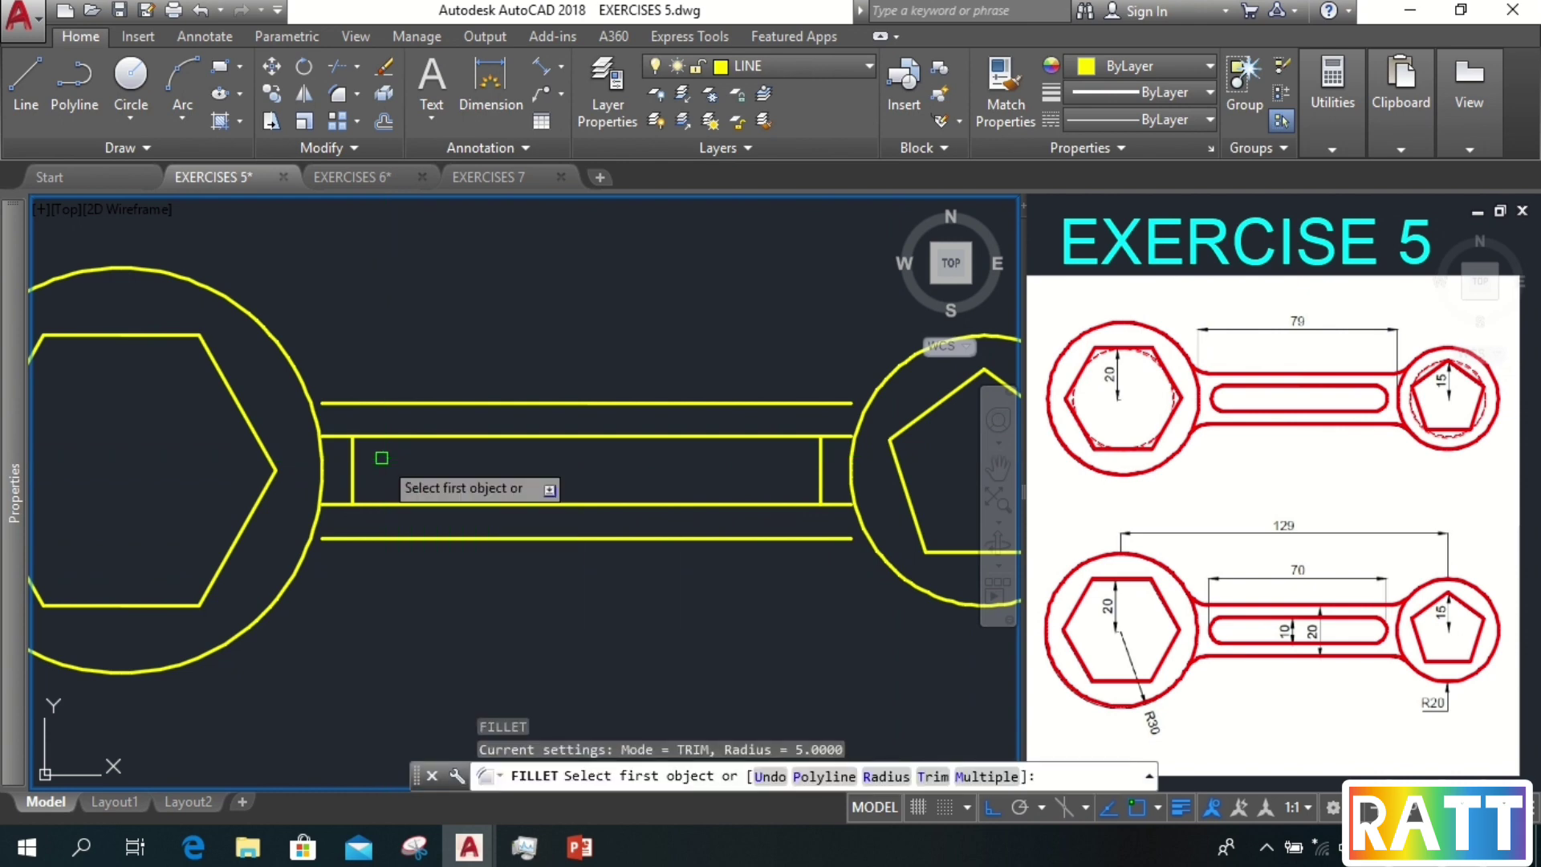
text(R)
key(Return)
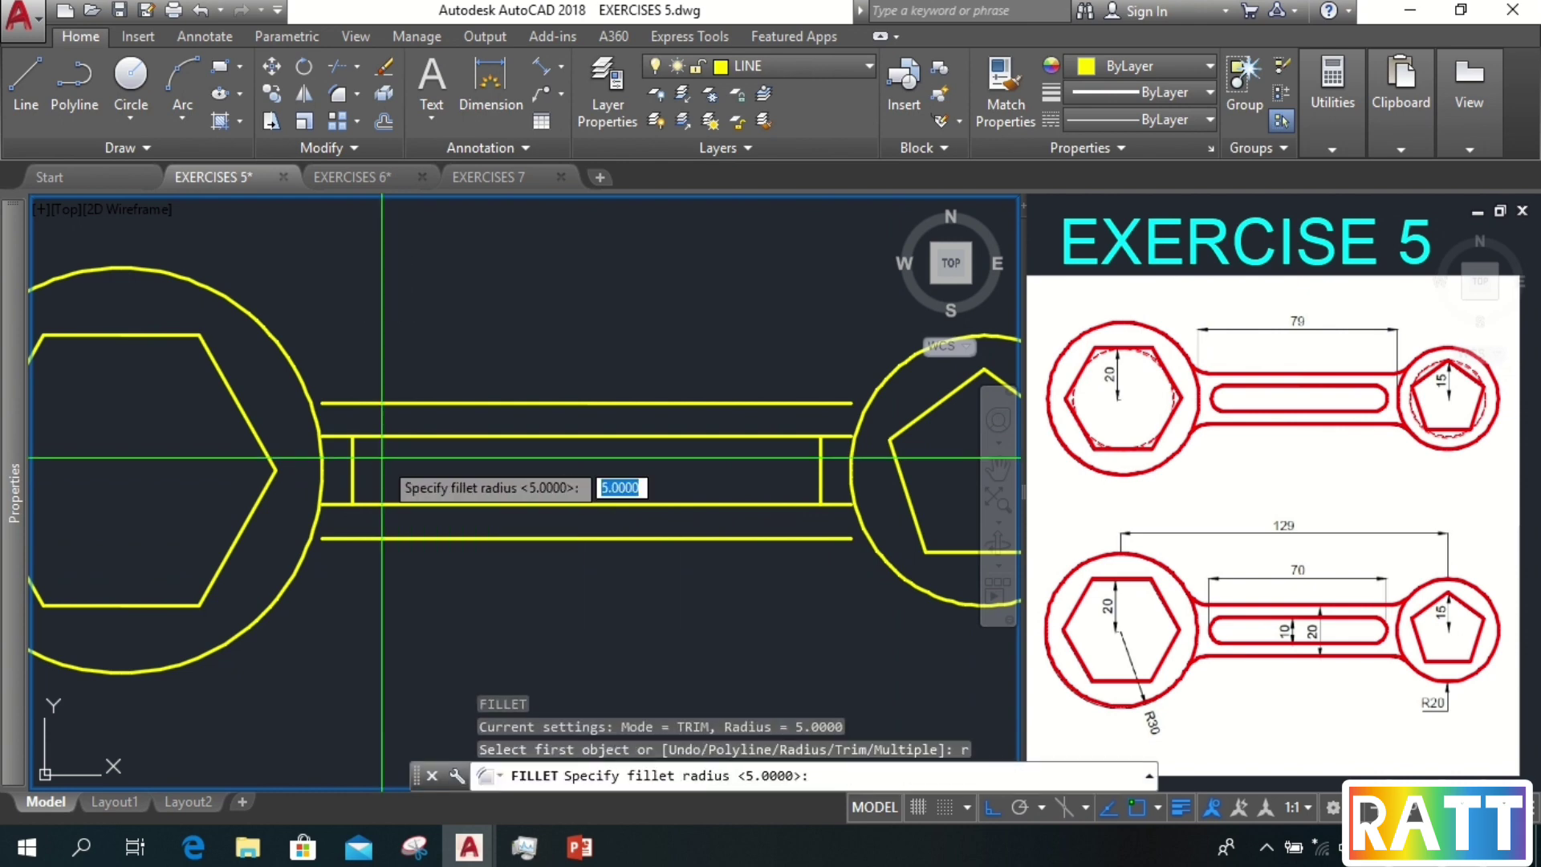
text(5)
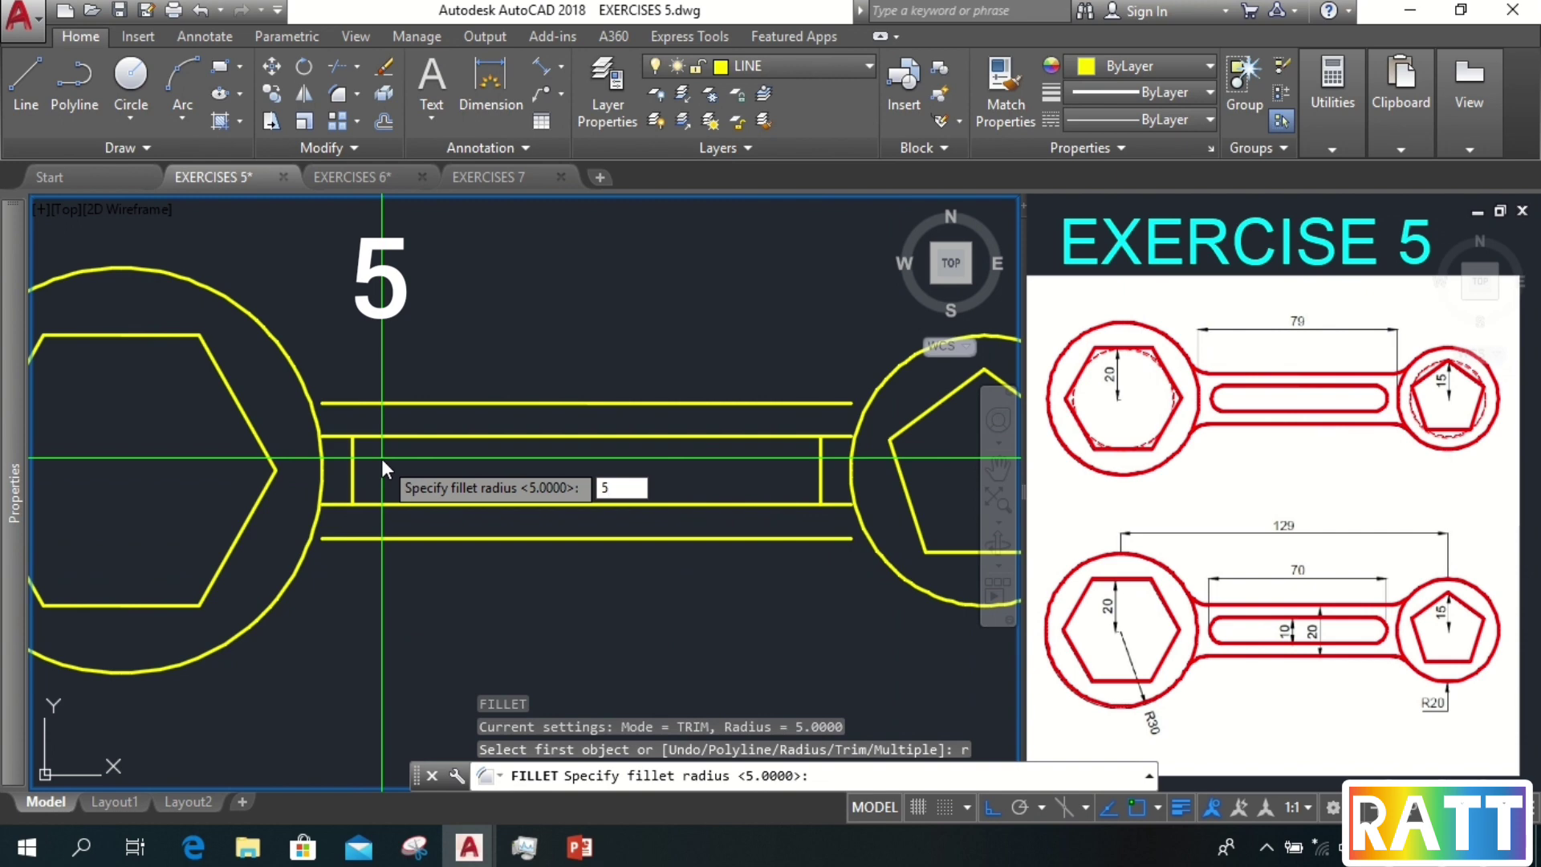
key(Return)
text(m)
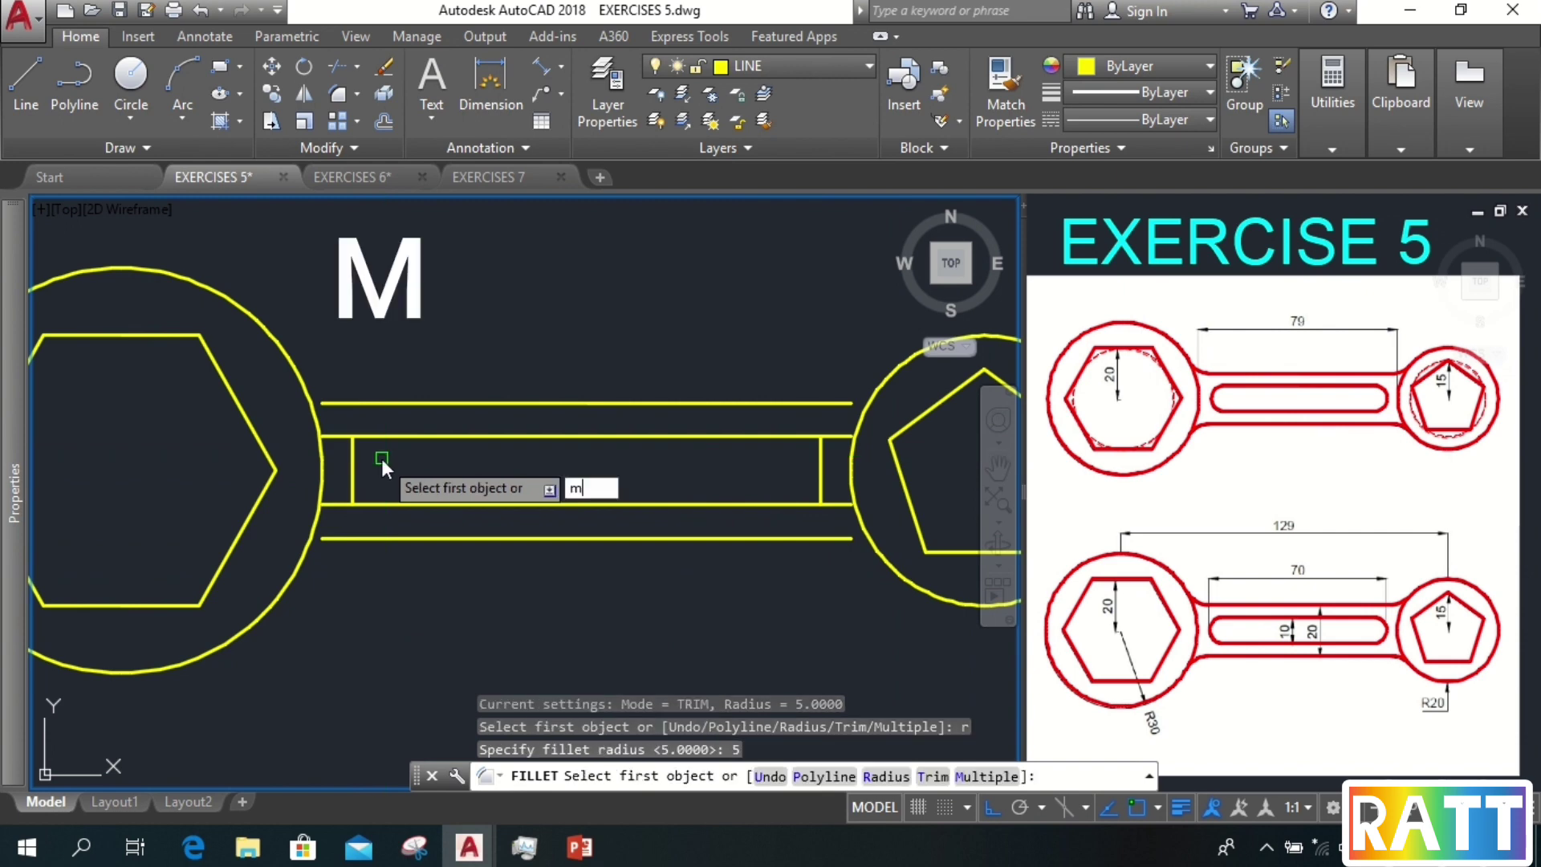
key(Return)
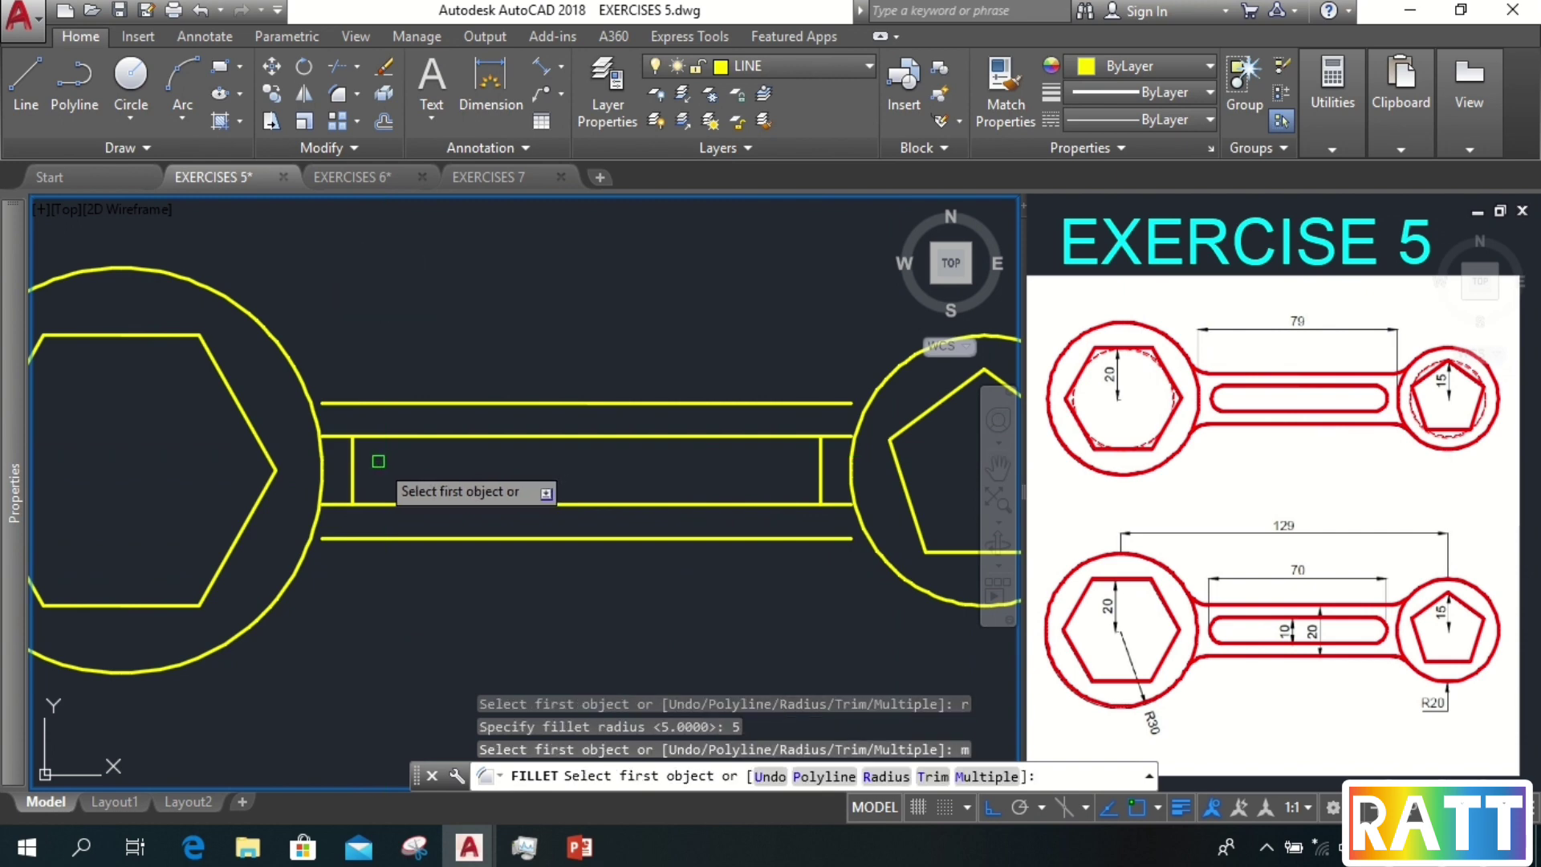
click(354, 456)
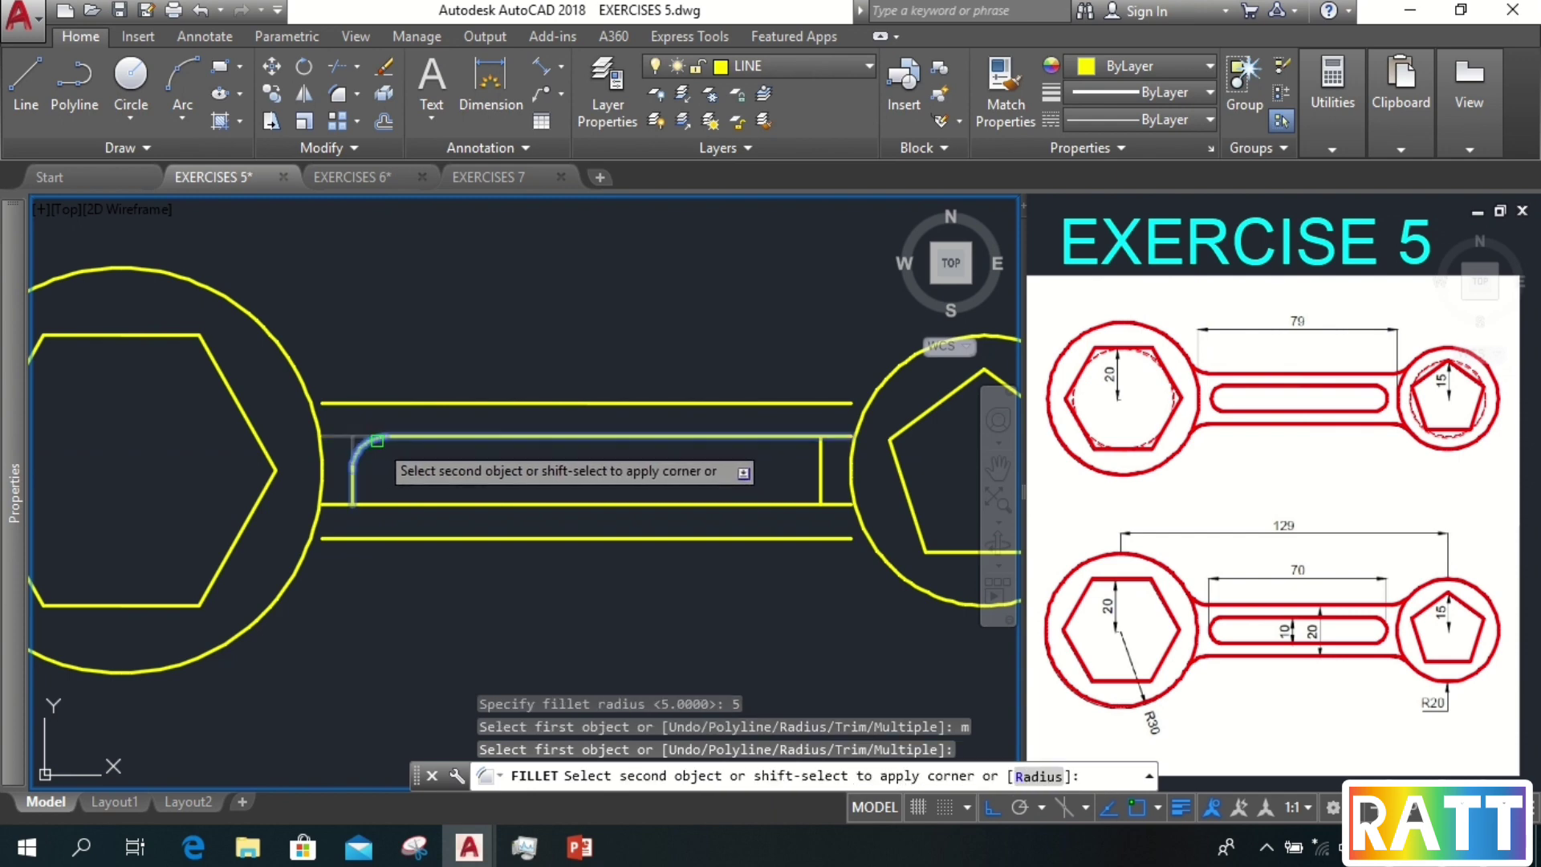
click(375, 438)
click(353, 480)
click(379, 505)
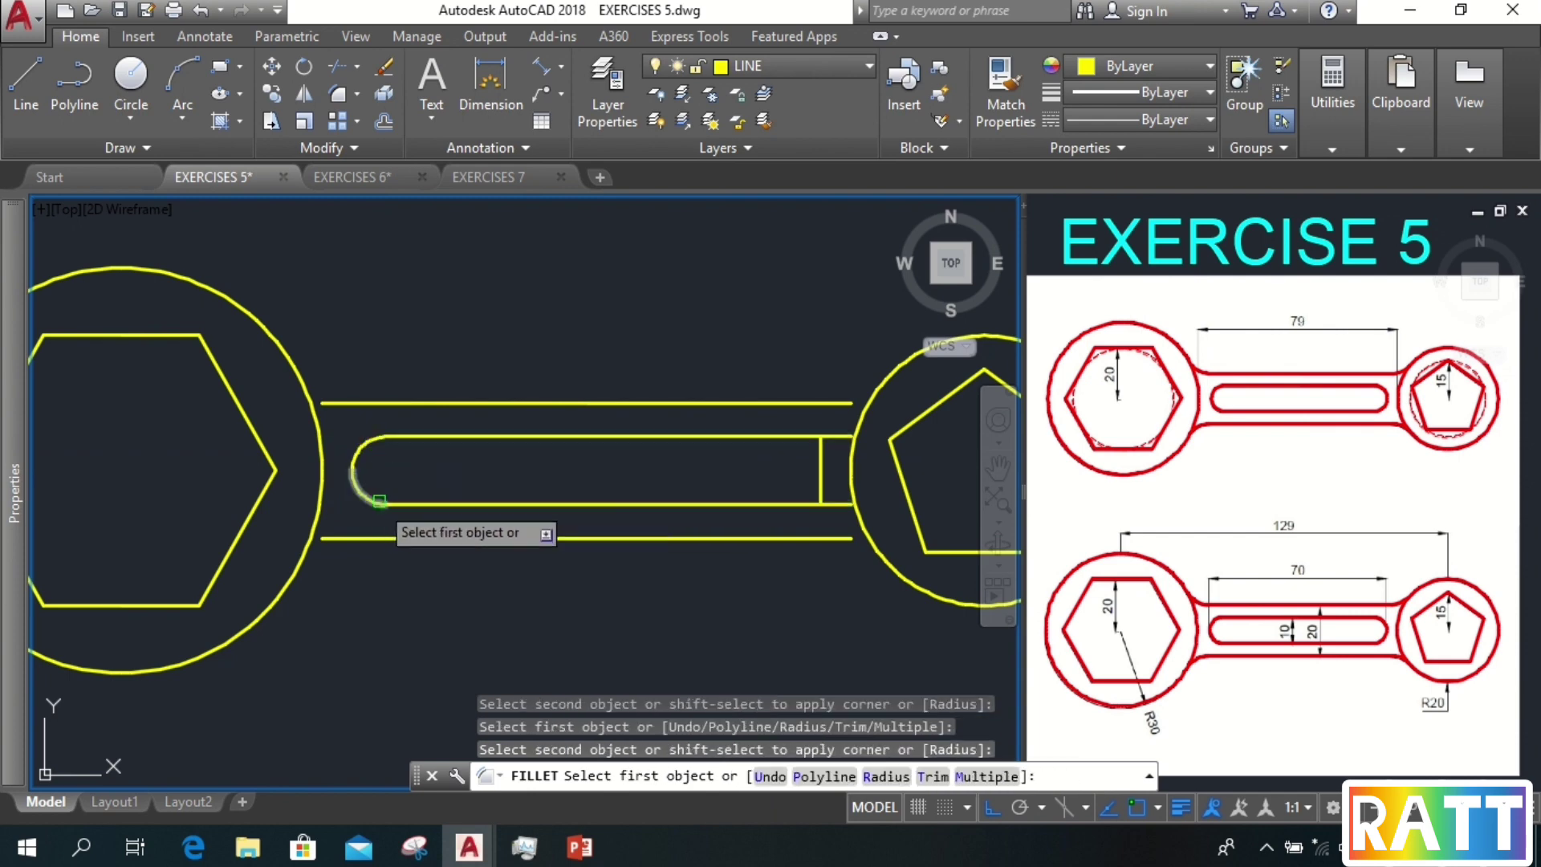
- Fillet the slot's bottom-right and top-right corners at radius 5
click(792, 506)
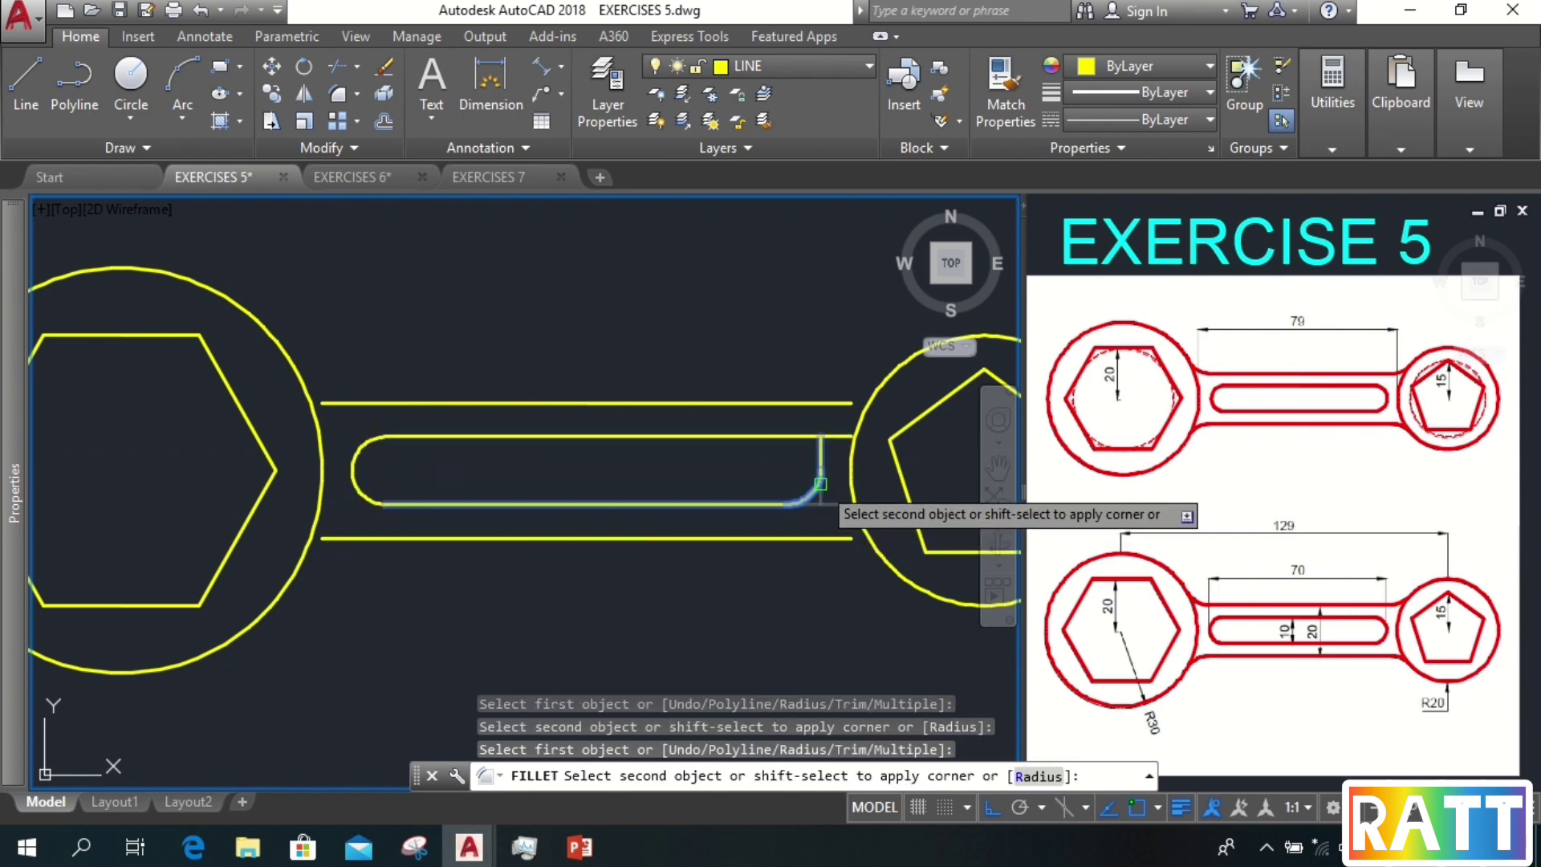
click(820, 480)
click(800, 436)
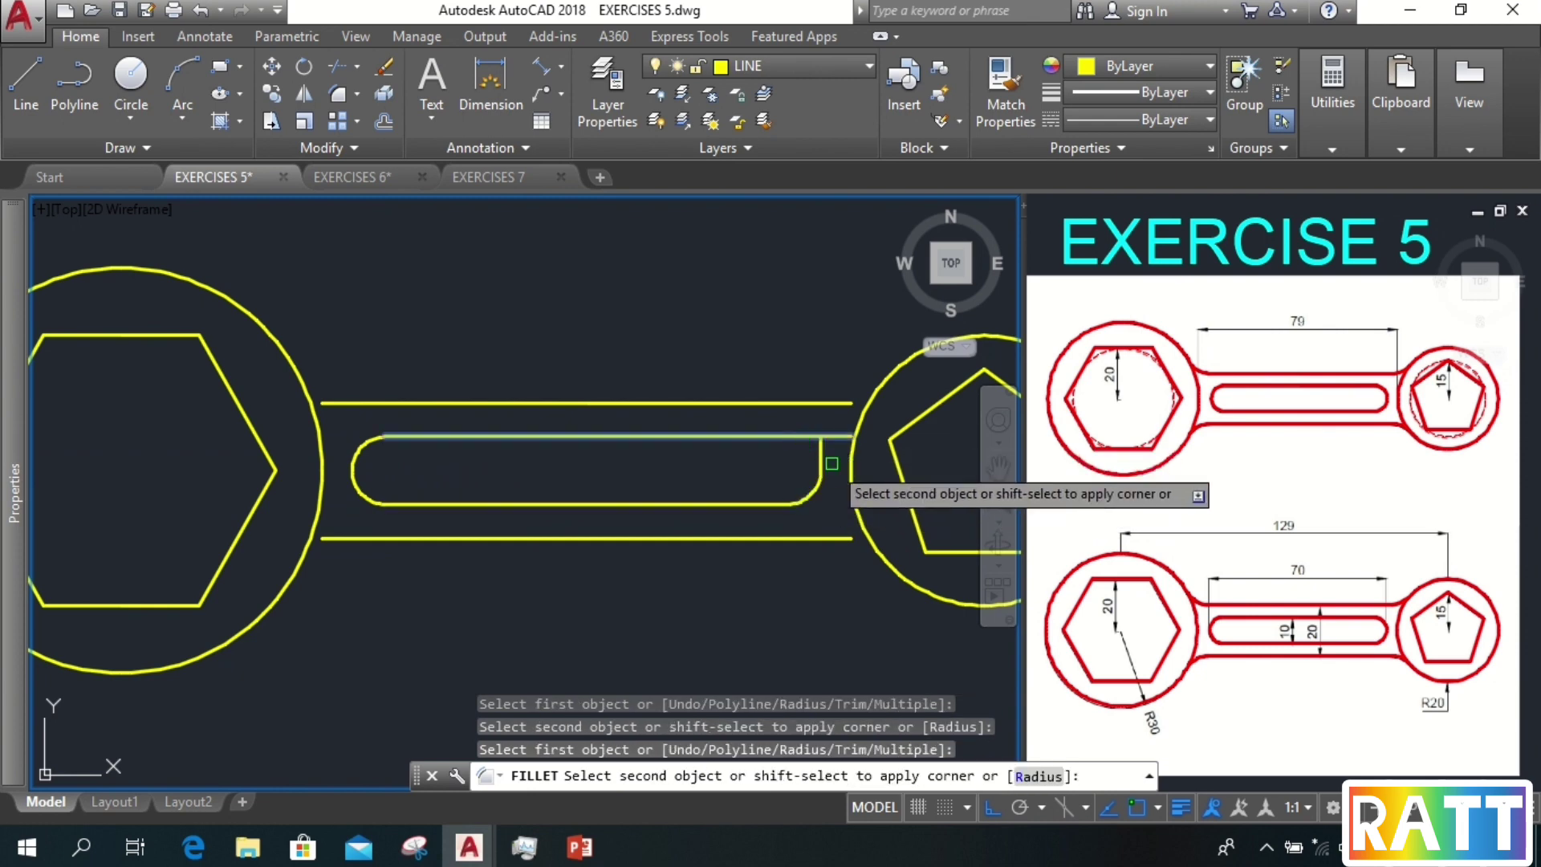
click(823, 456)
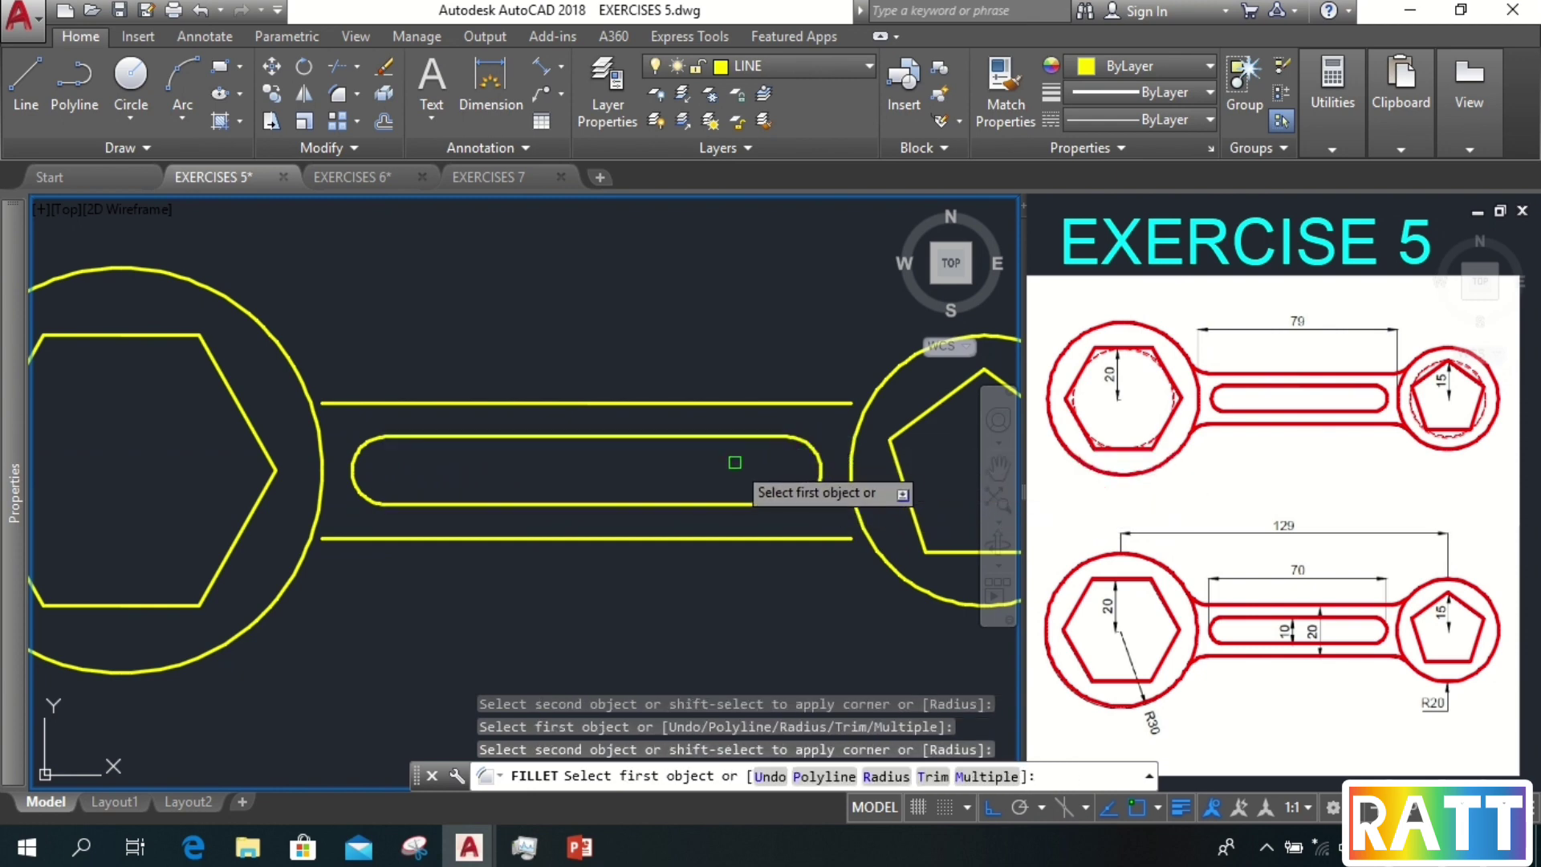
key(Return)
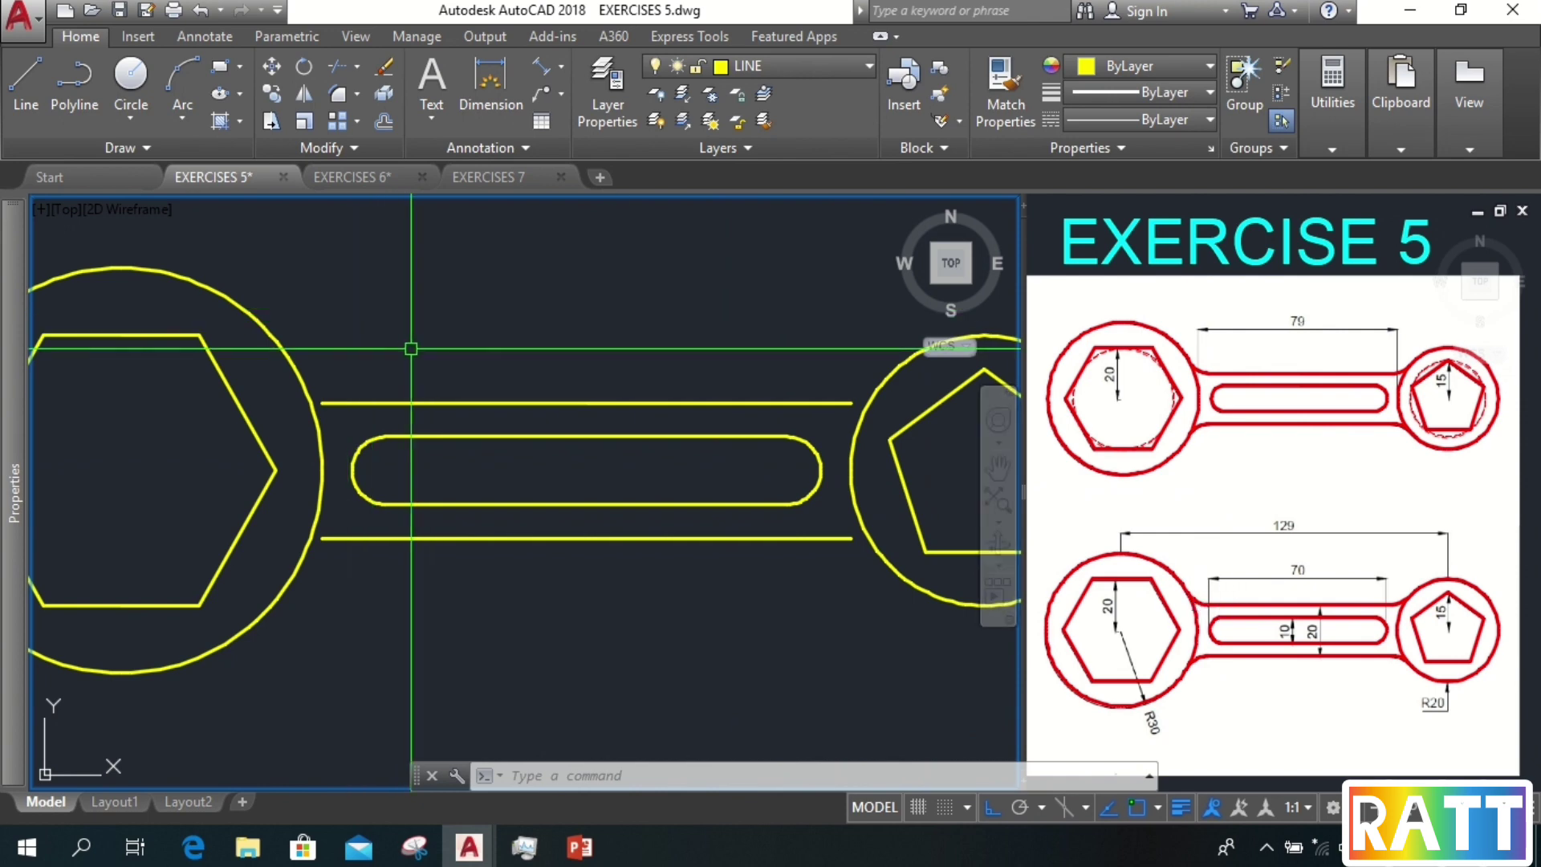
- Draw a radius 10 TTR circle tangent to the large left circle and the handle's top line
text(c)
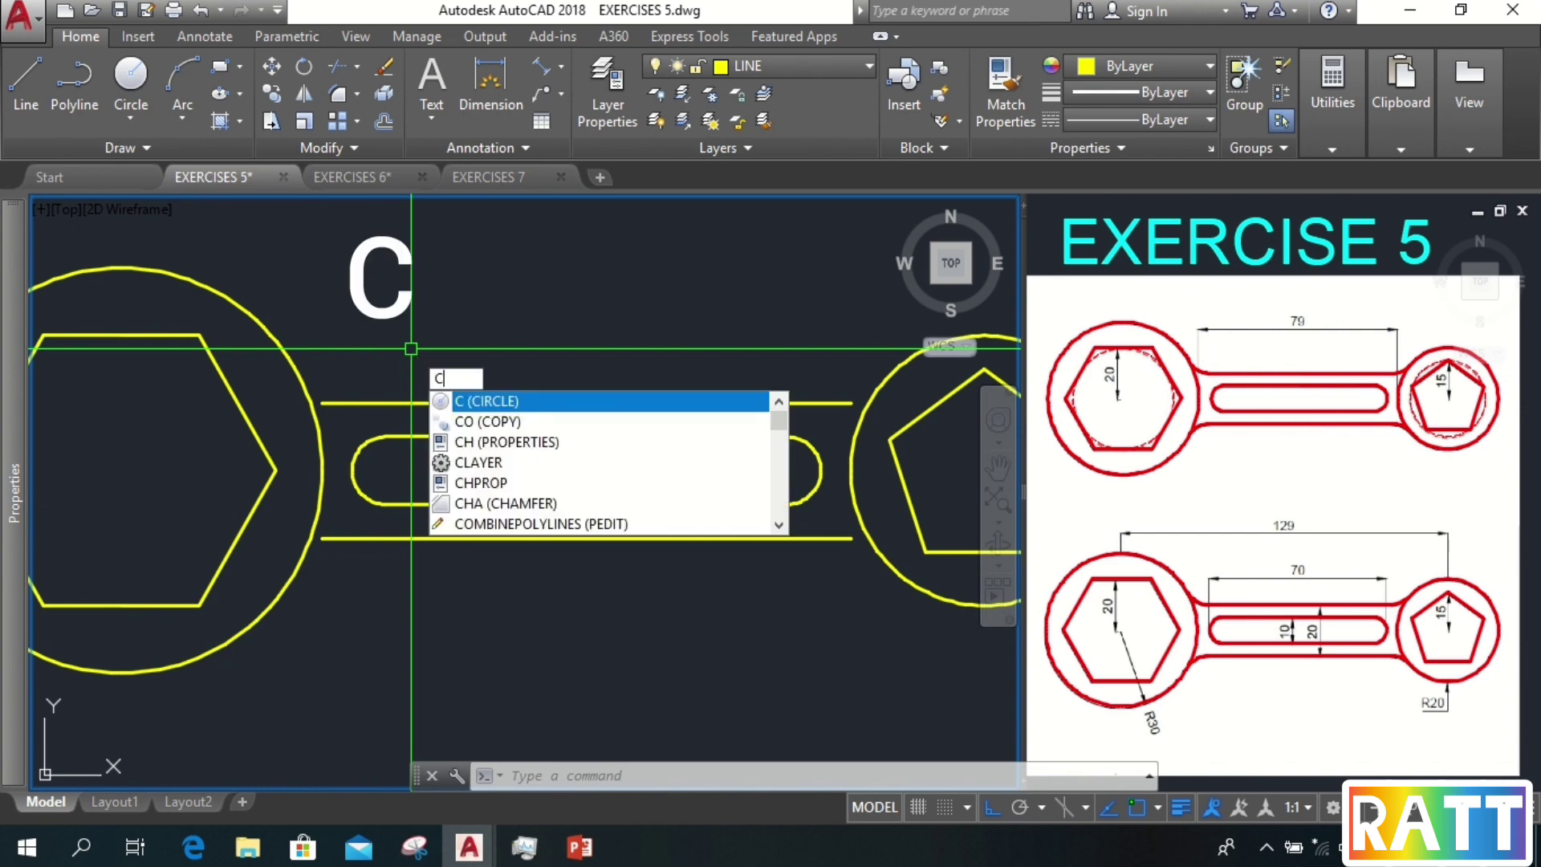
key(Return)
text(t)
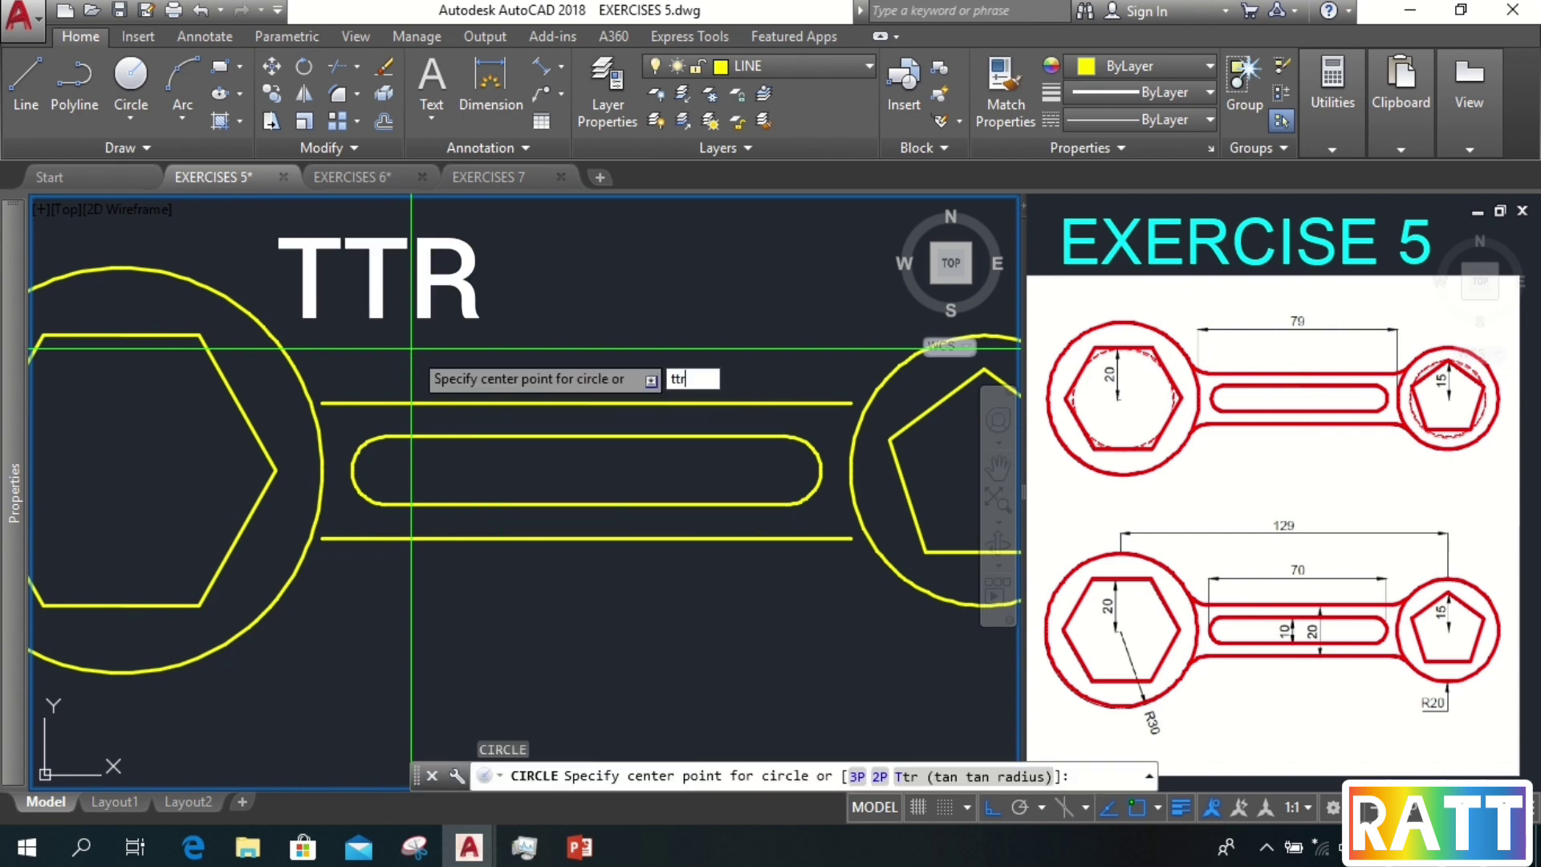
text(tr)
key(Return)
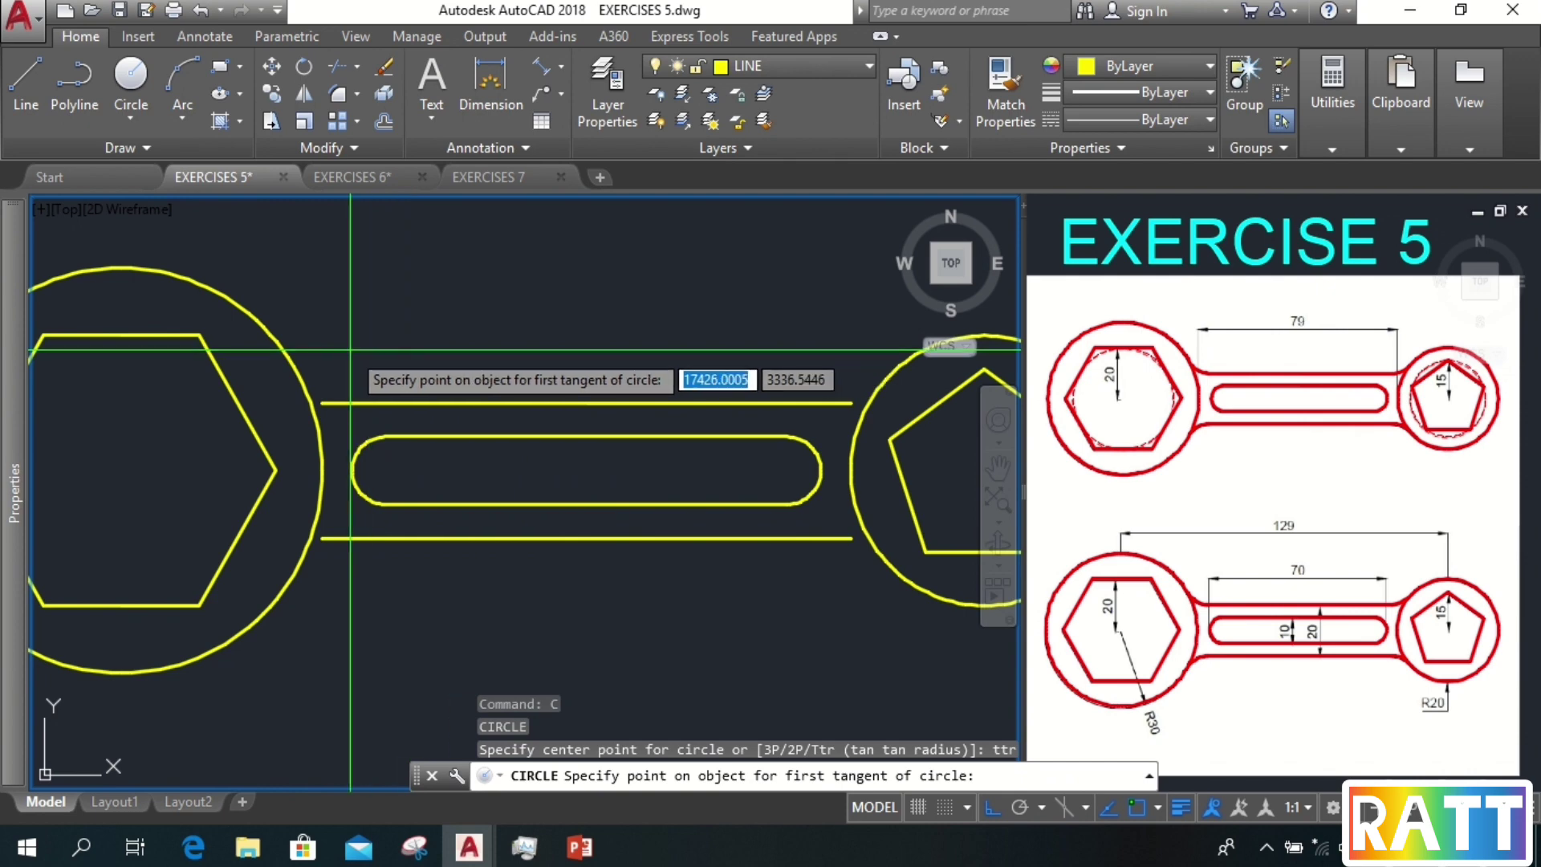
click(302, 370)
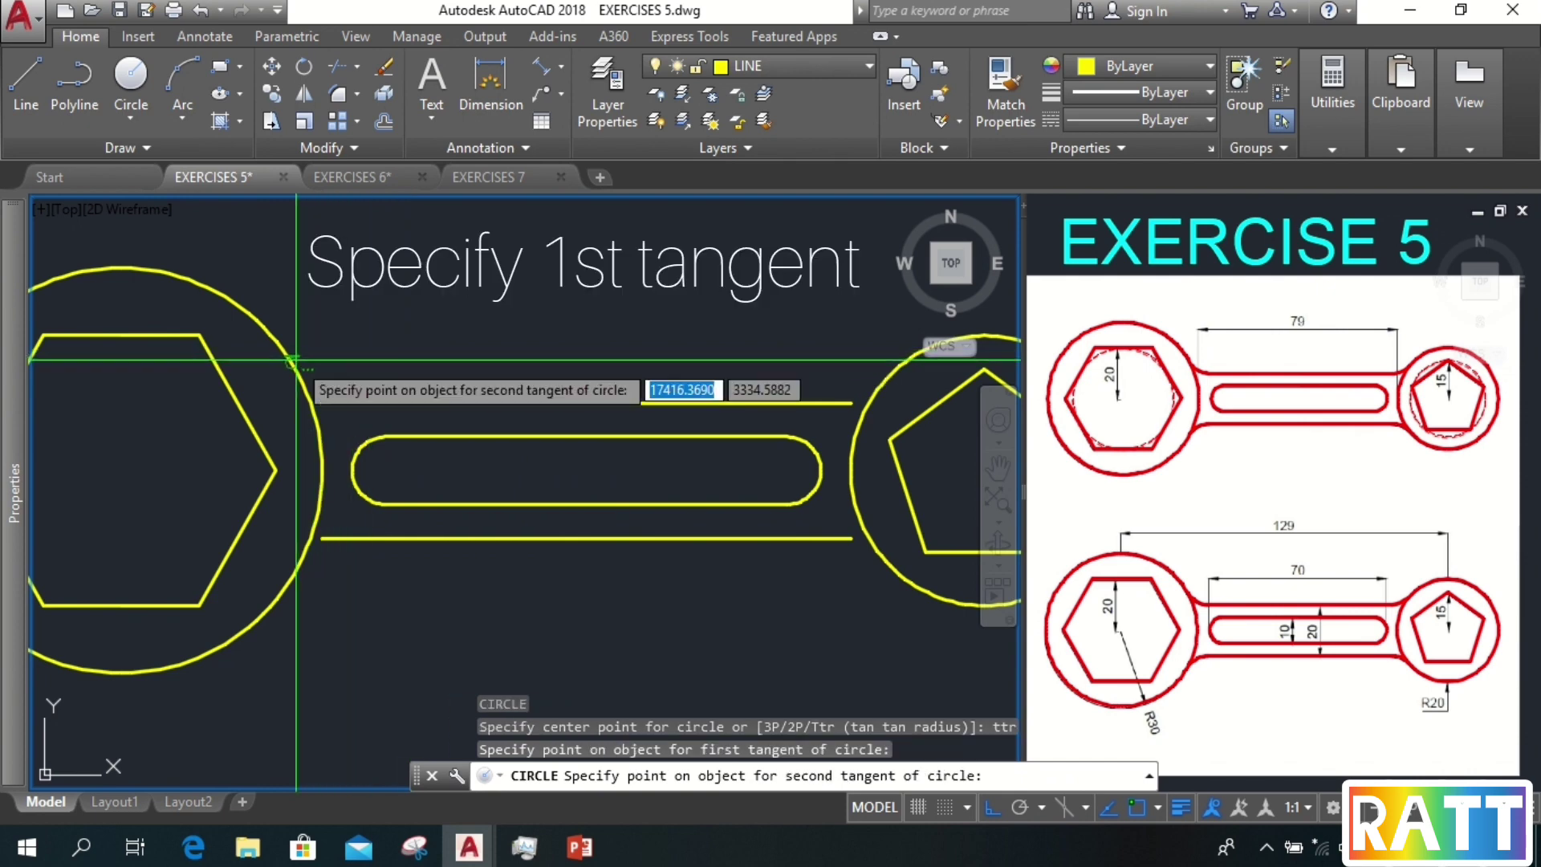
click(359, 394)
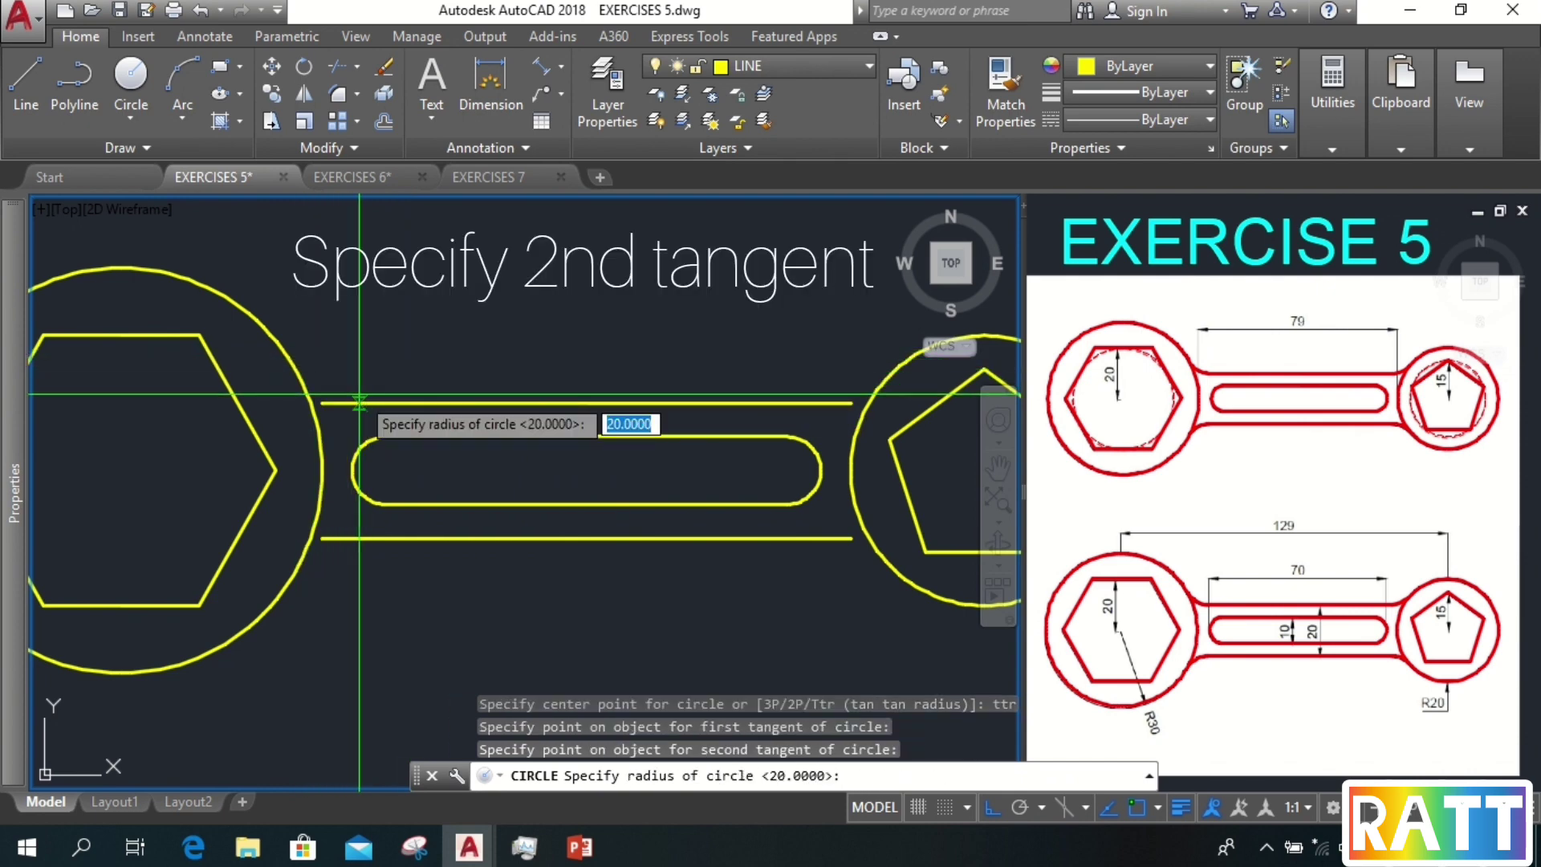
text(10)
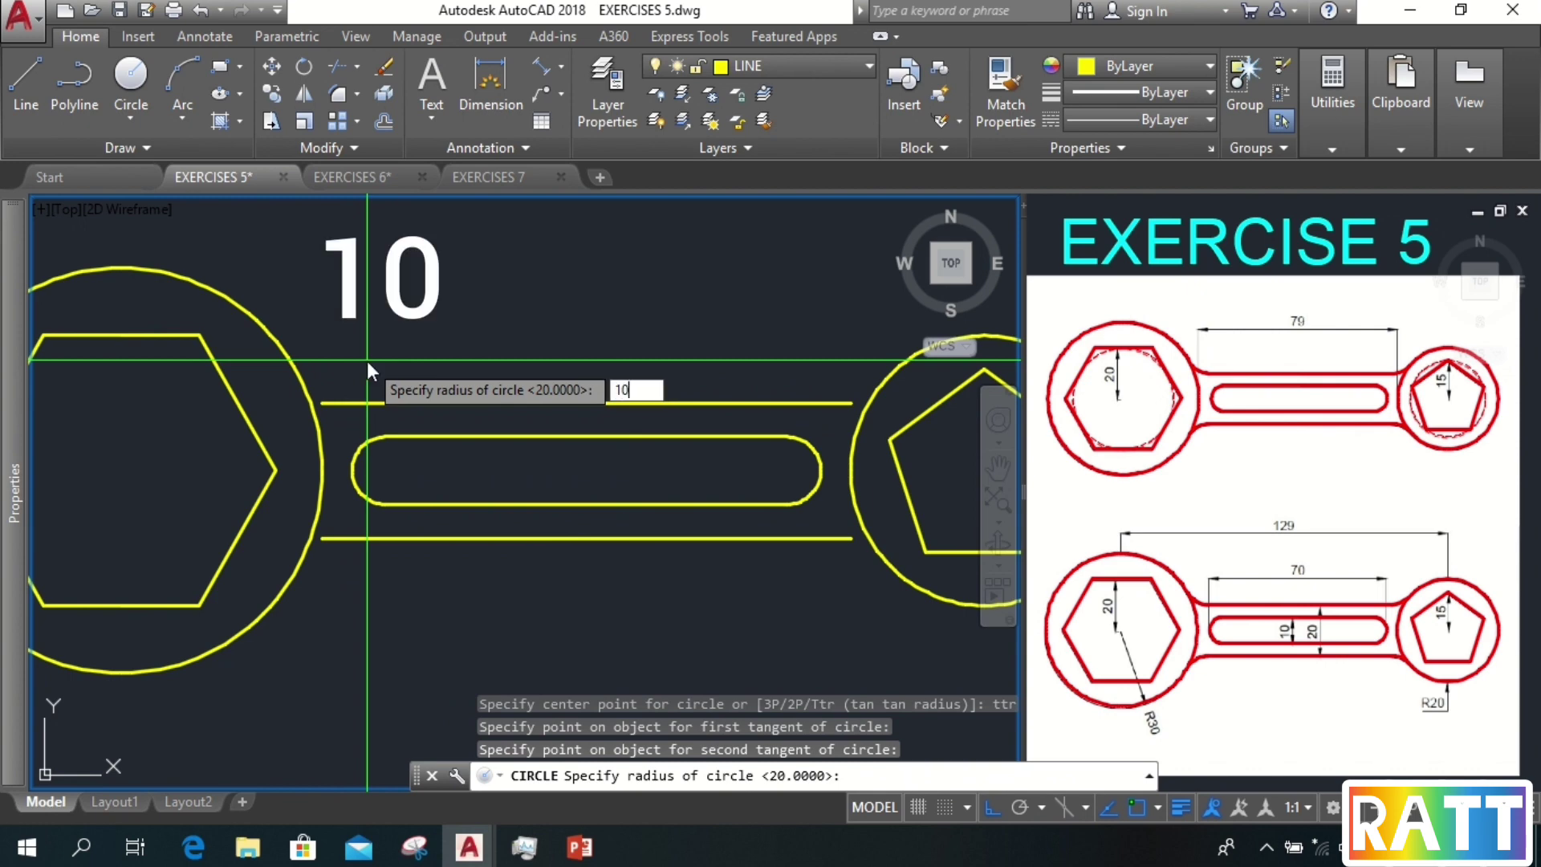
key(Return)
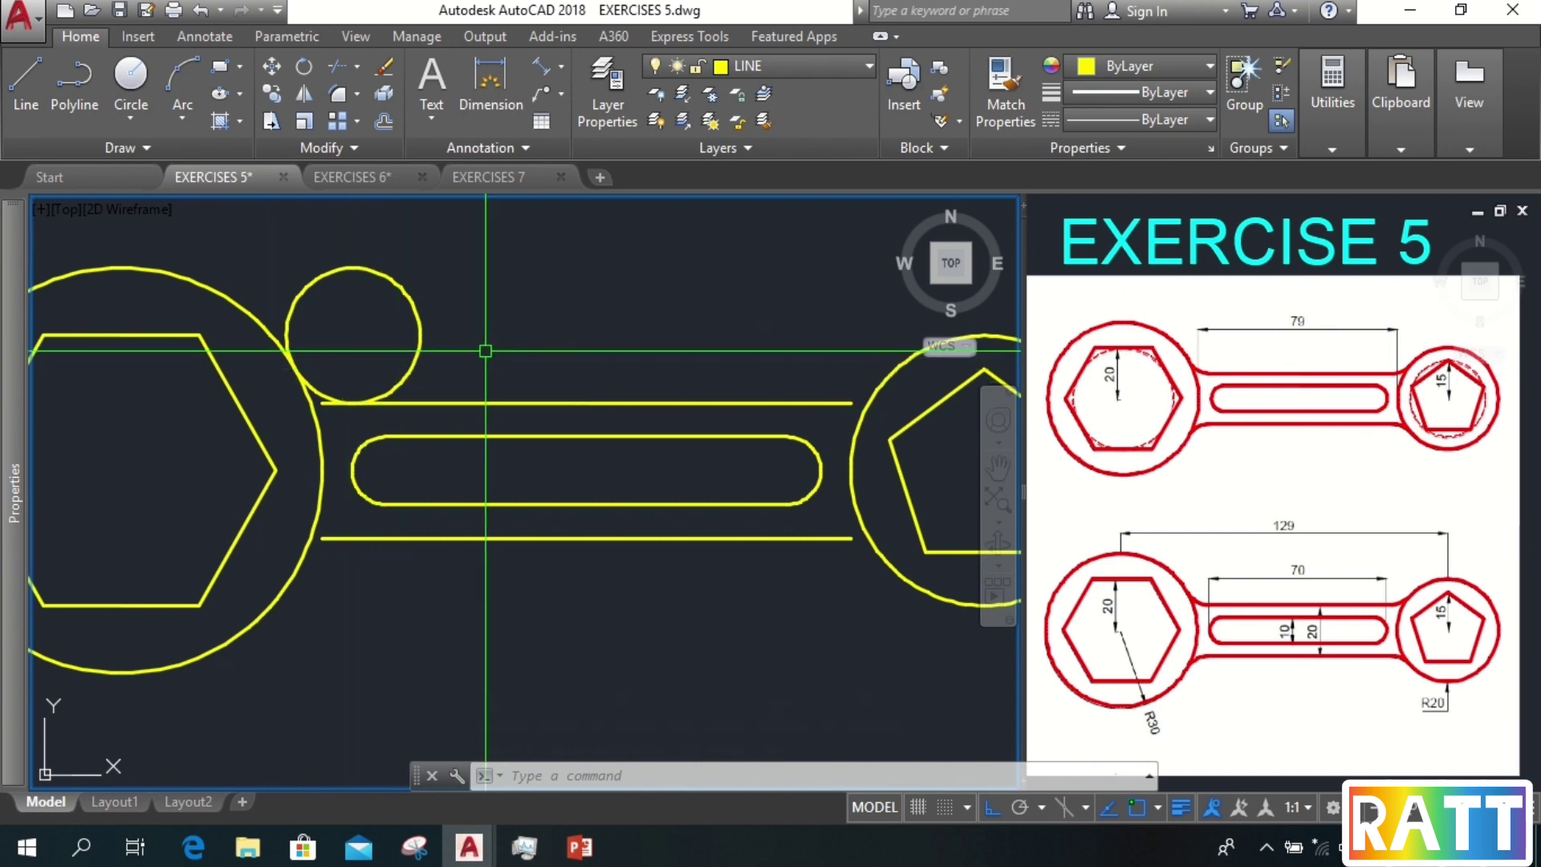
- Trim the tangent circle and left head circle into a blend arc at the upper-left junction
text(tr)
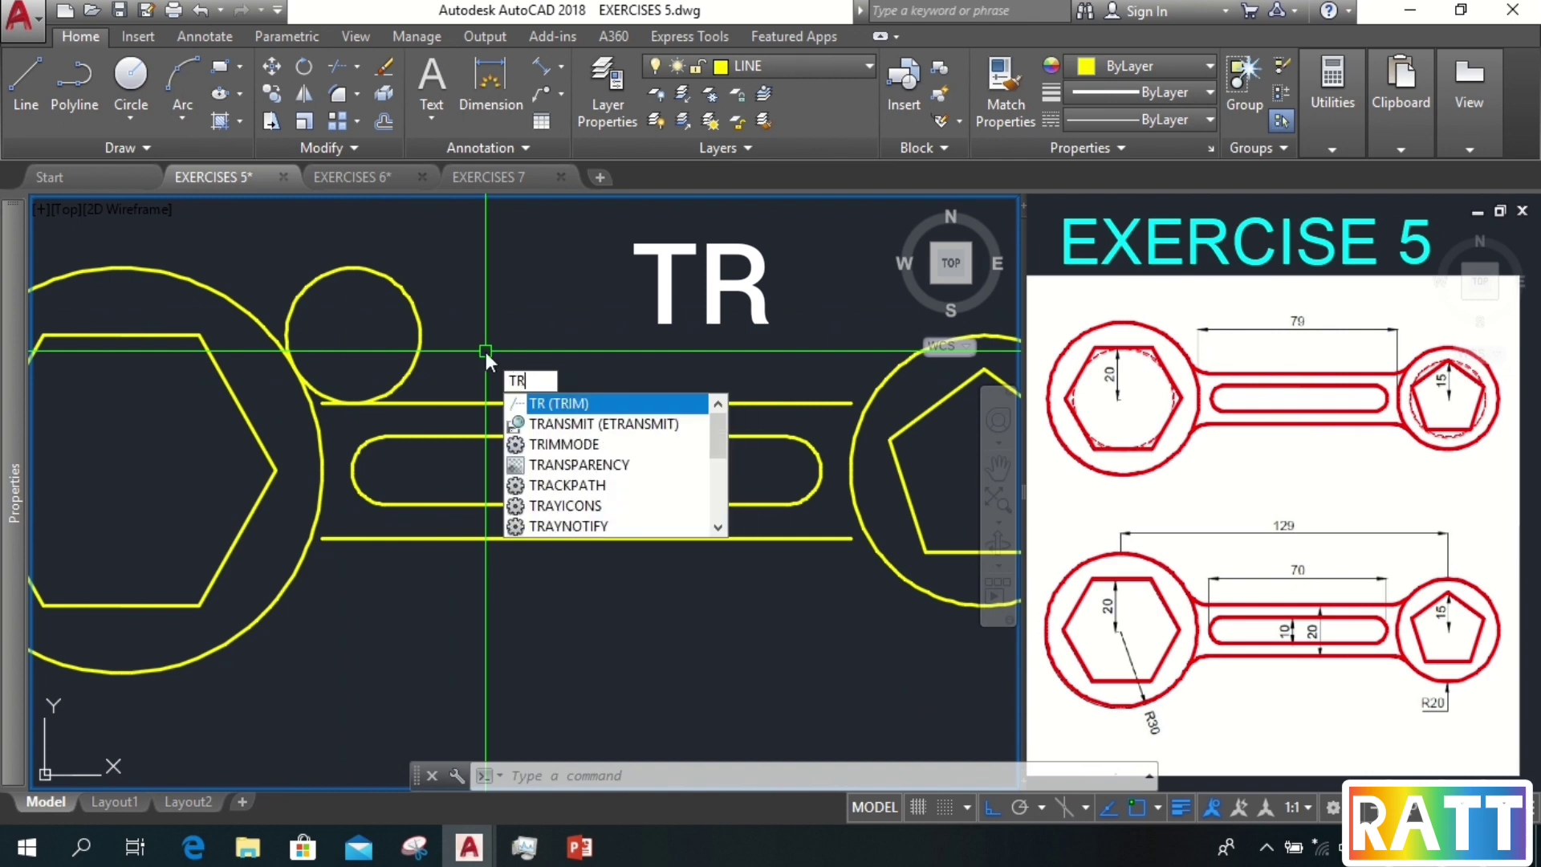
key(Return)
click(491, 261)
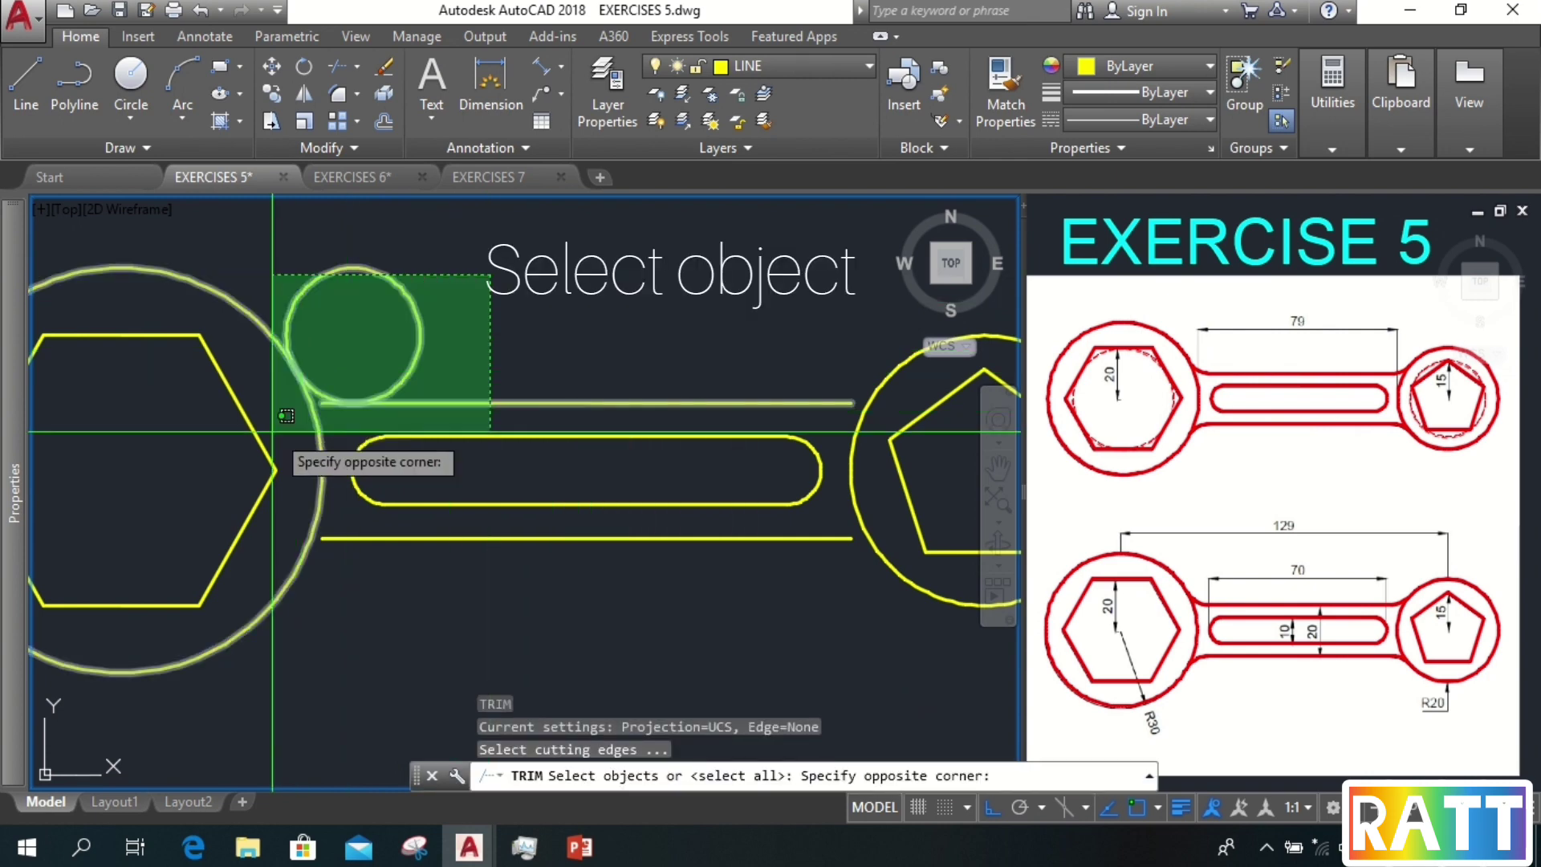
click(293, 425)
key(Return)
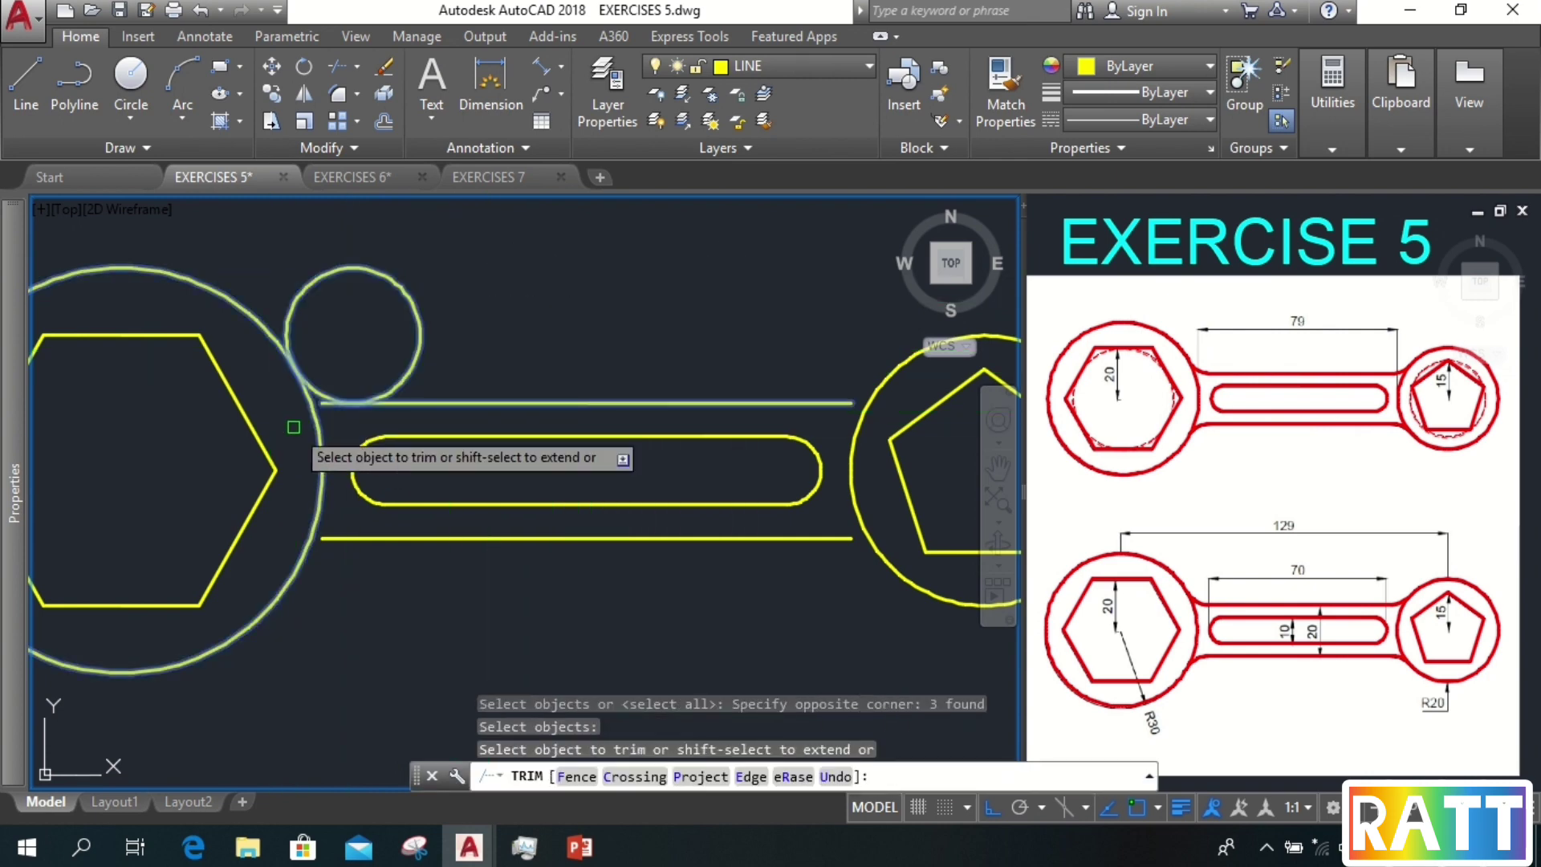
click(462, 315)
click(378, 367)
scroll(321, 417, up, 3)
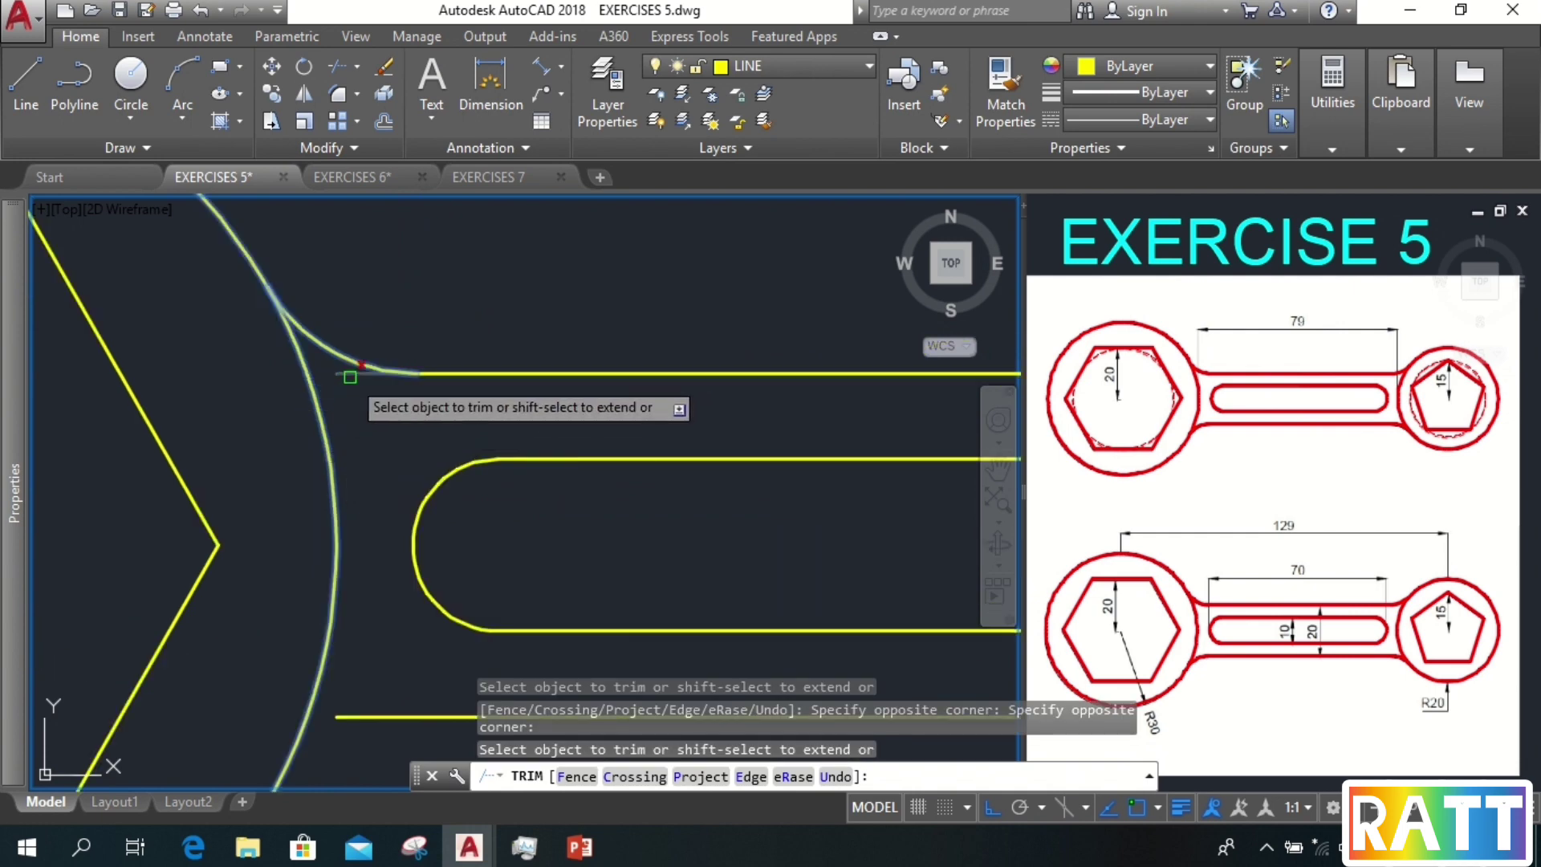
key(Return)
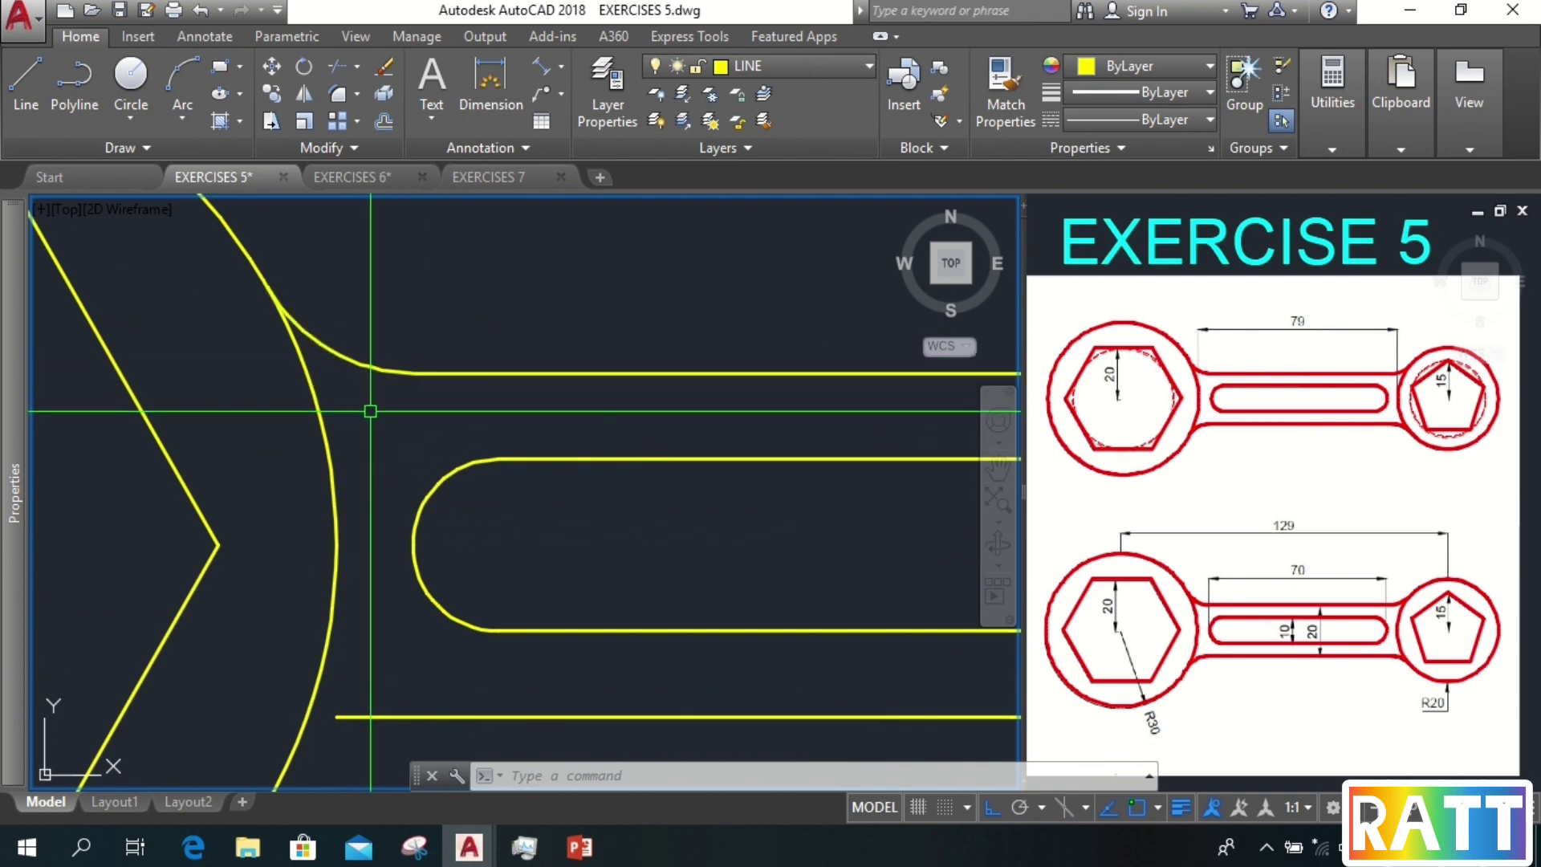
- Mirror the upper fillet arc about the horizontal centre line, keeping the original
text(i)
key(Return)
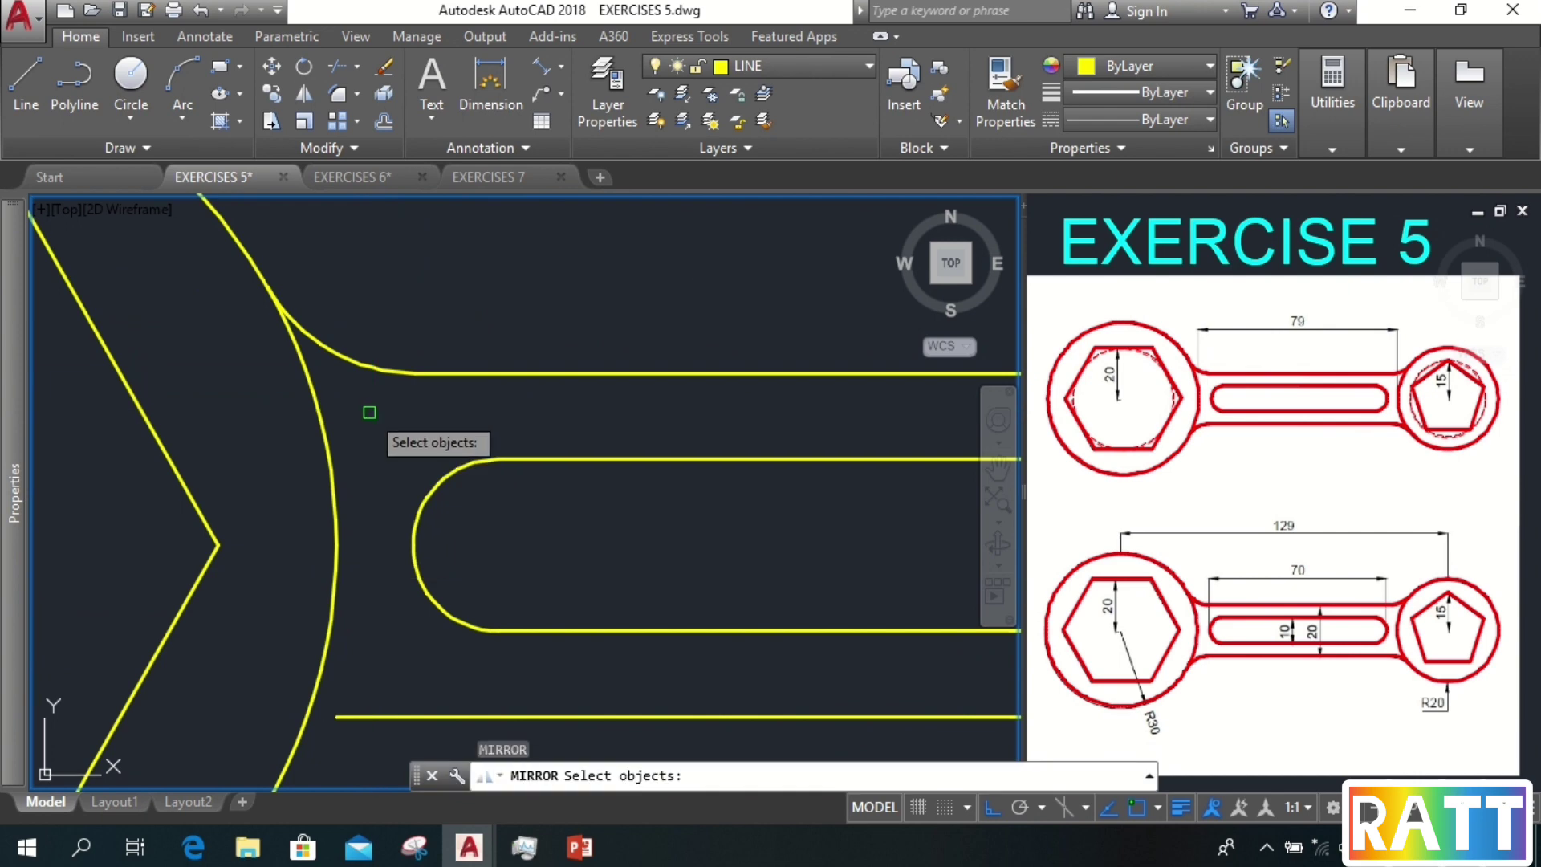
click(346, 363)
key(Return)
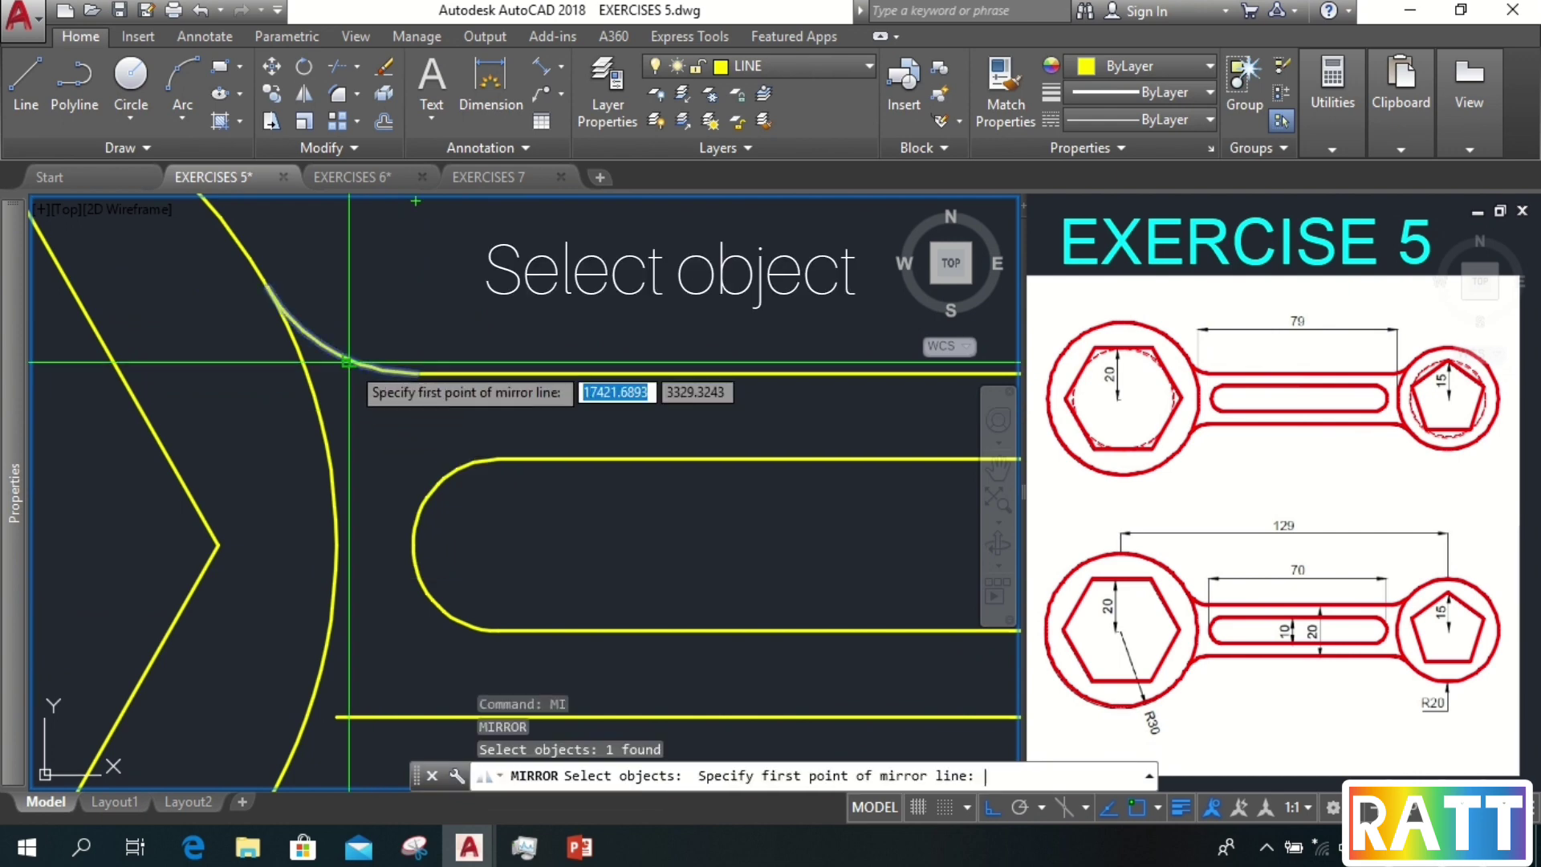
click(411, 545)
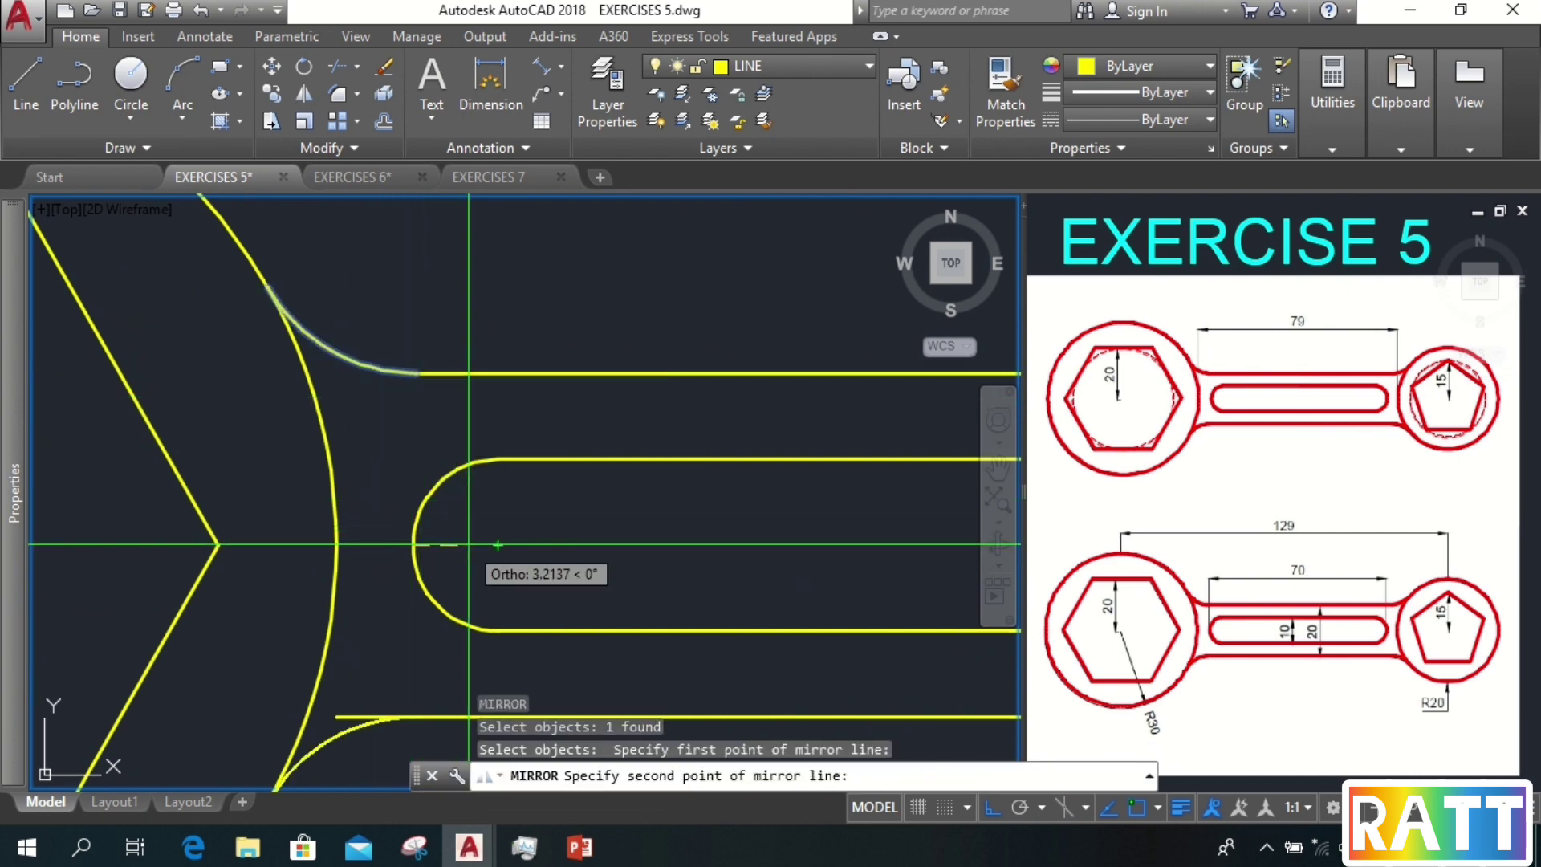
click(470, 545)
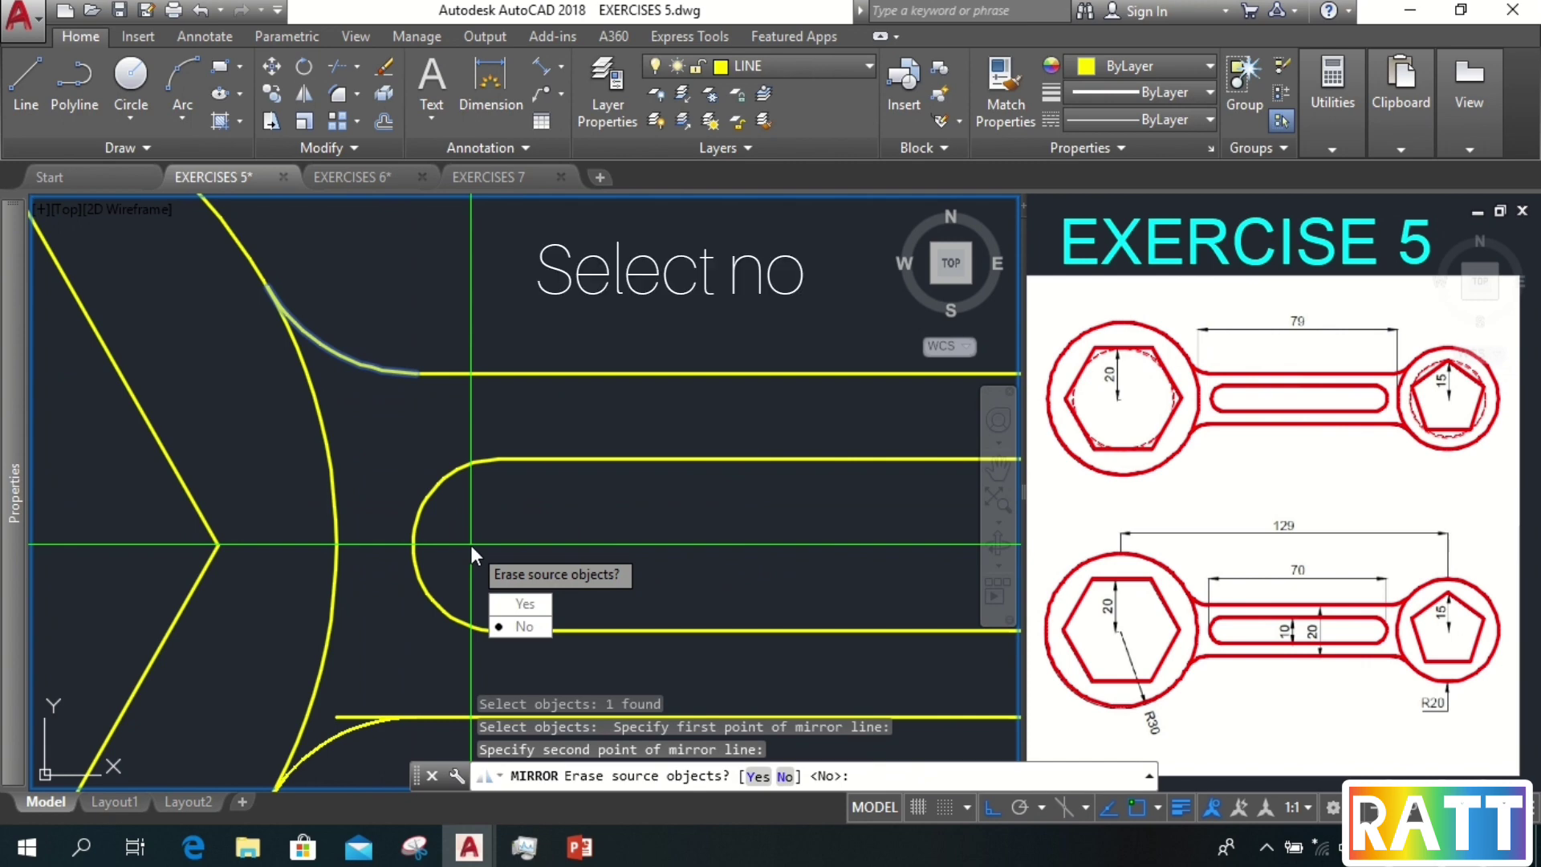
key(Return)
middle_drag(425, 595, 475, 498)
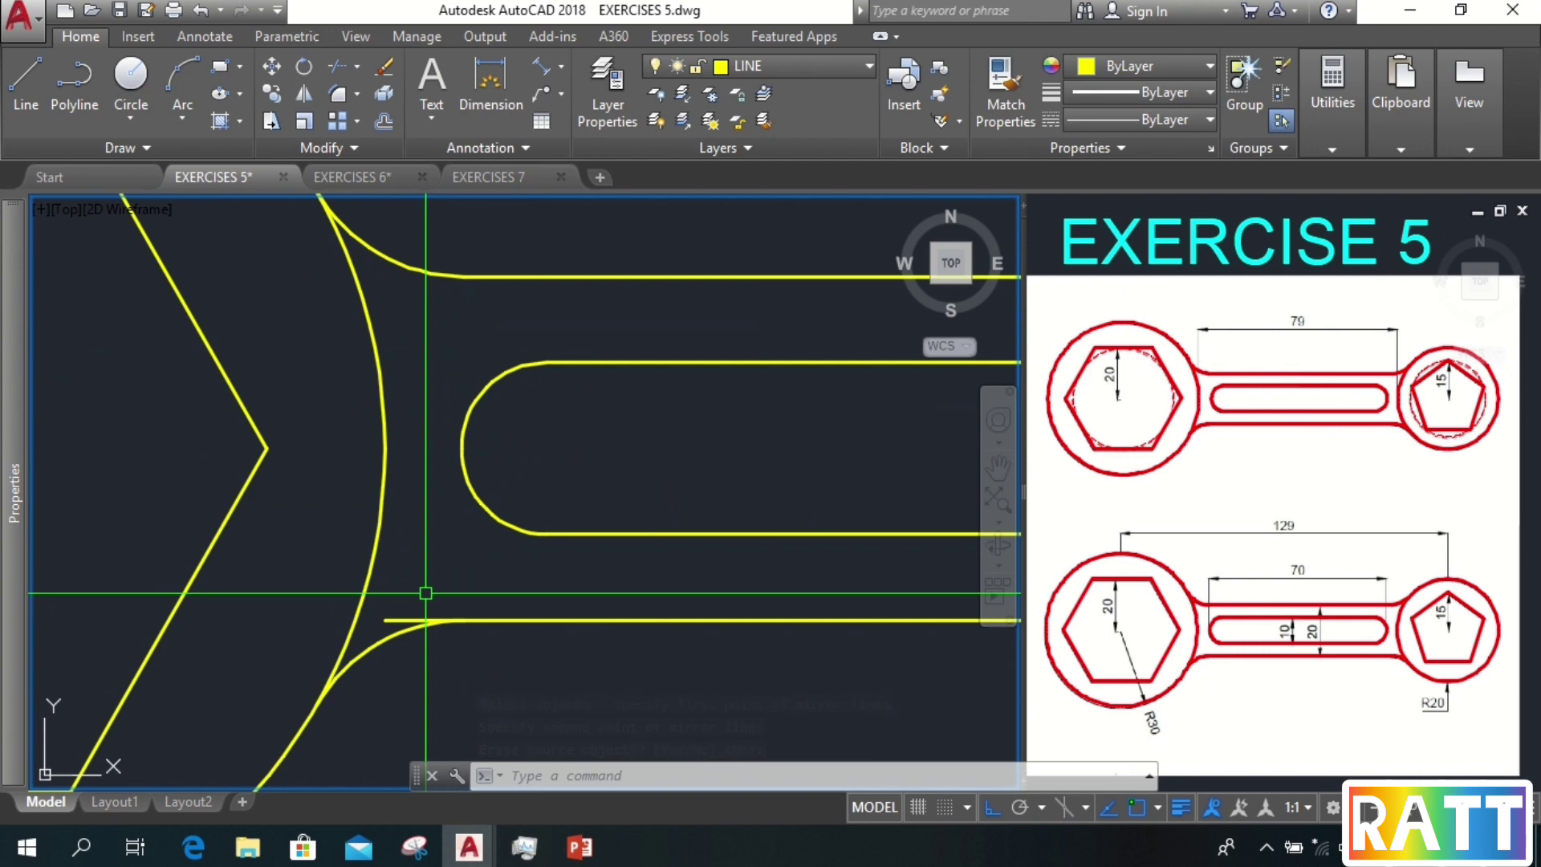
- Trim the excess at the lower left junction using all objects as cutting edges
text(TR)
key(Return)
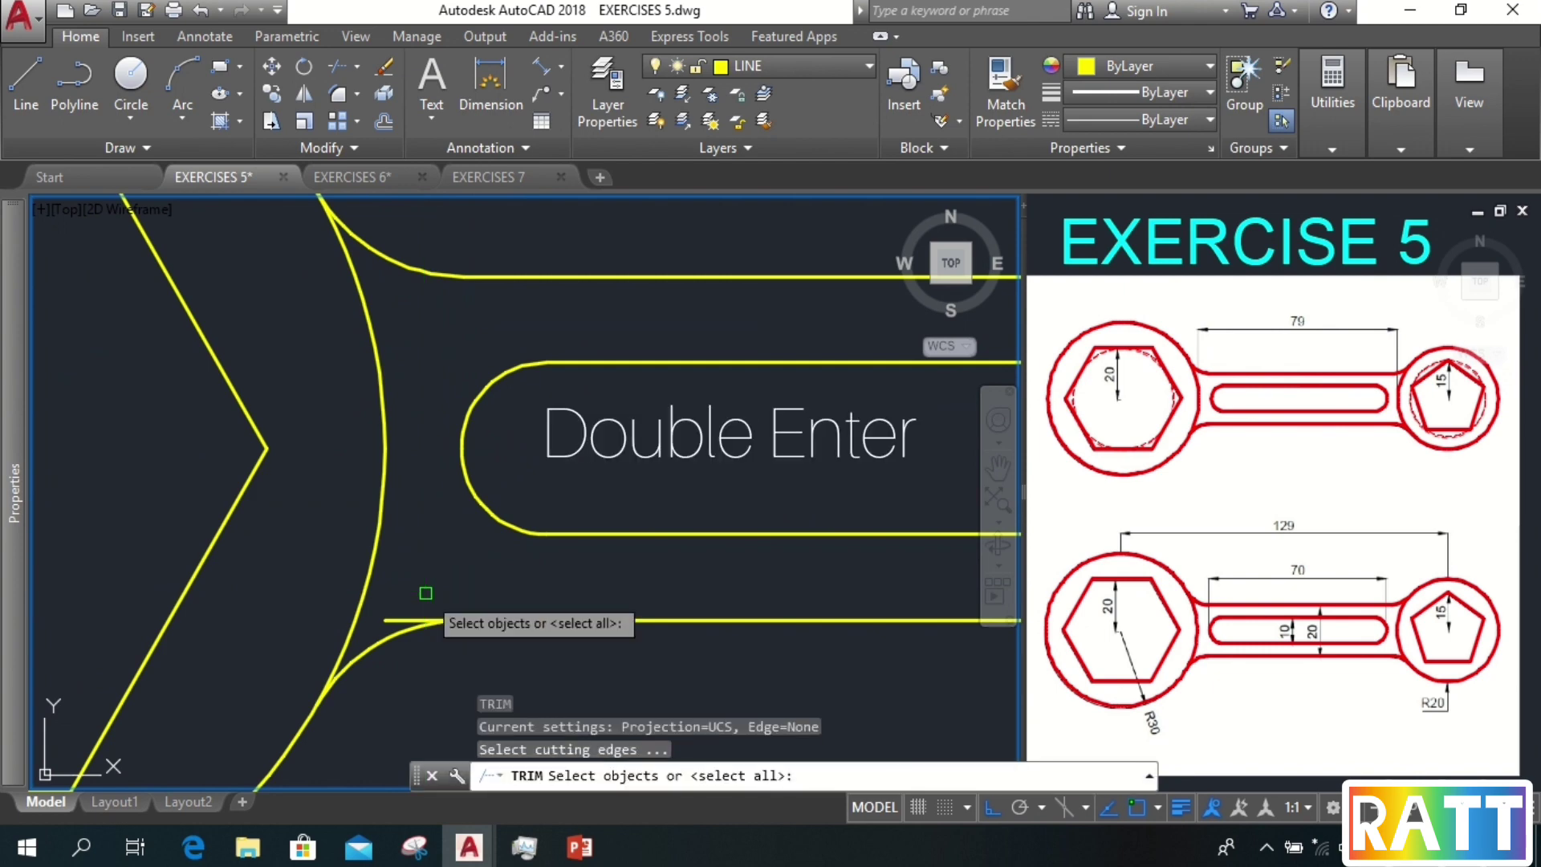
key(Return)
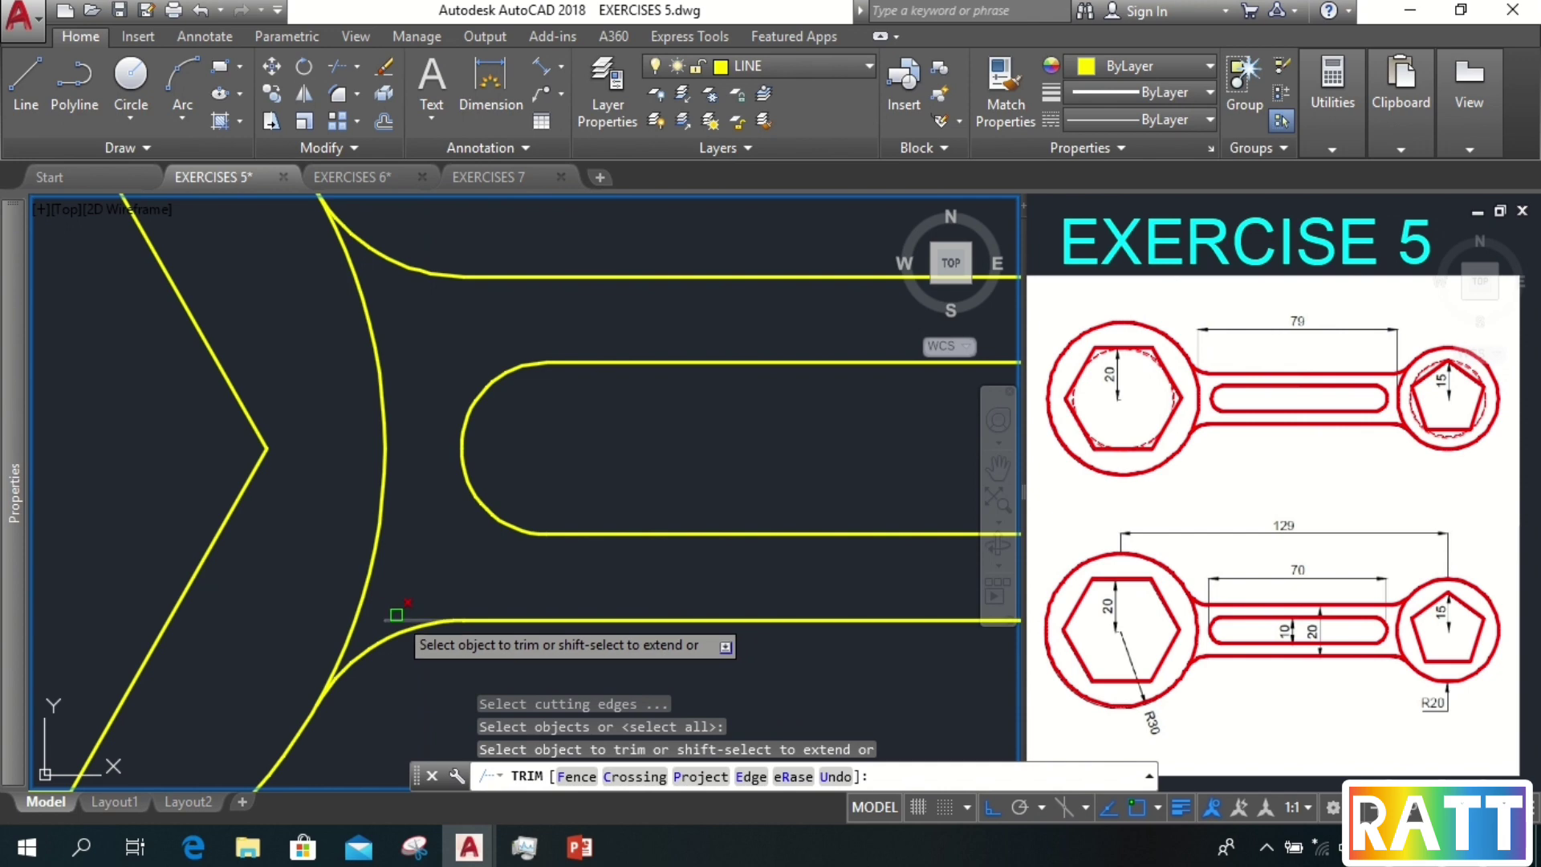
scroll(516, 550, down, 3)
middle_drag(516, 550, 417, 545)
key(Return)
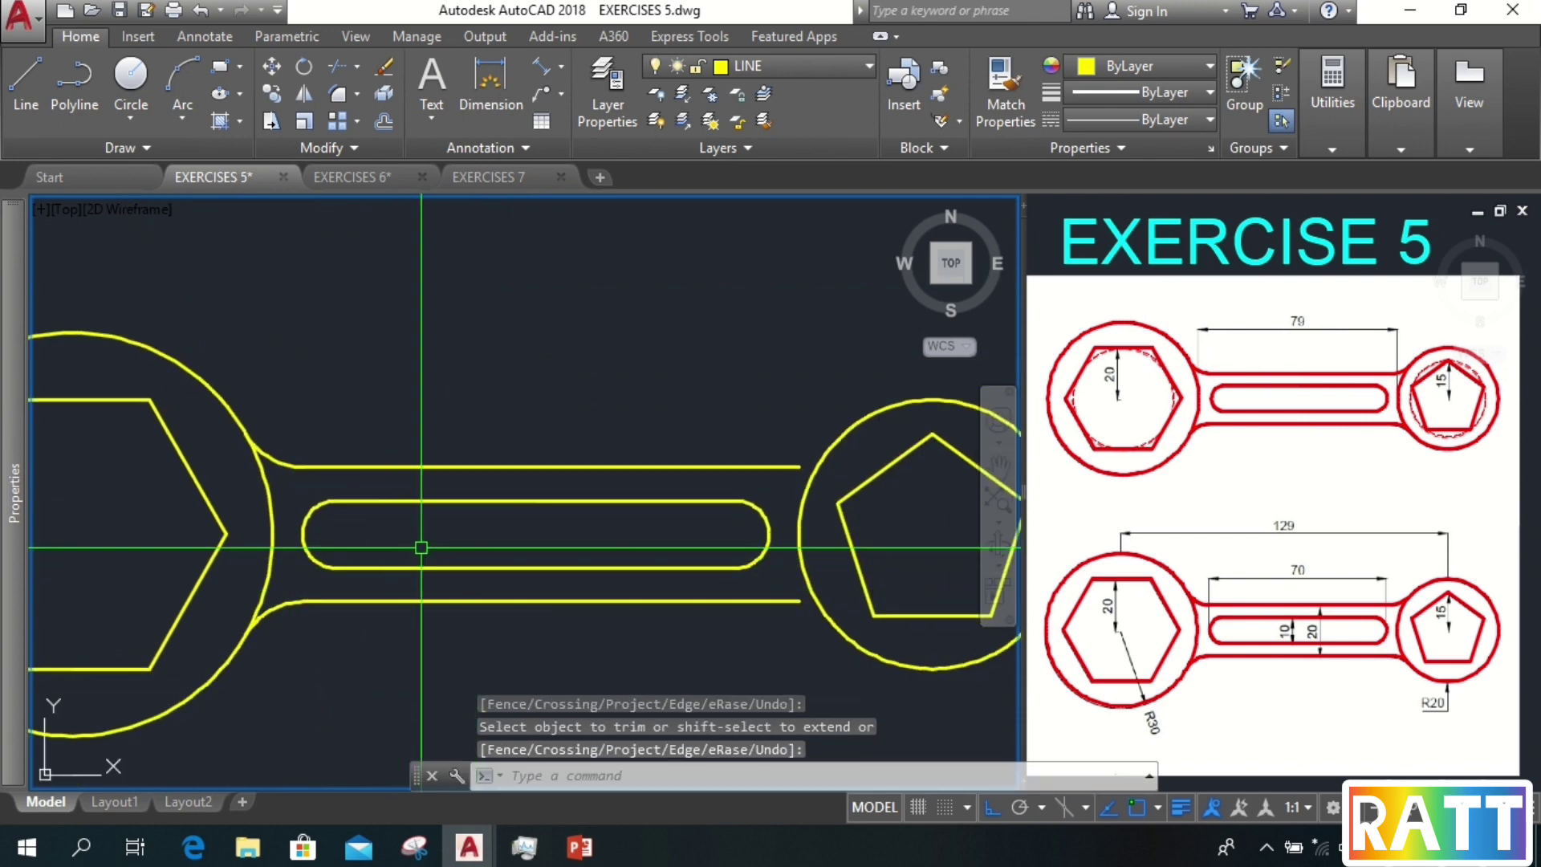
scroll(682, 544, up, 3)
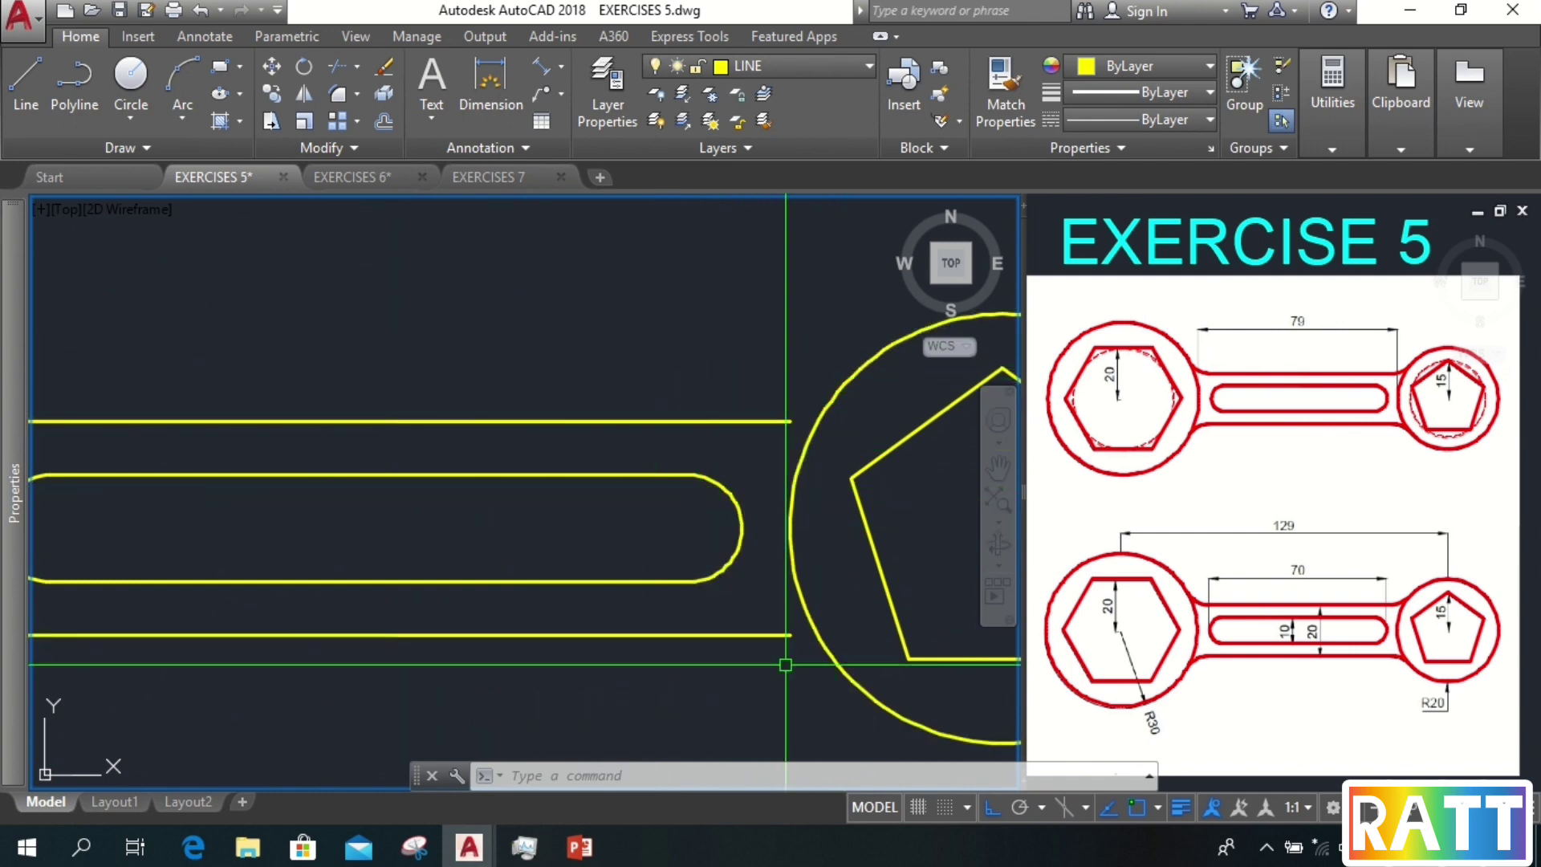
- Draw a radius 10 TTR circle tangent to the right head circle and the handle's top line
mouse_move(714, 383)
middle_down()
mouse_move(719, 413)
mouse_move(654, 449)
mouse_move(676, 449)
middle_up()
text(c)
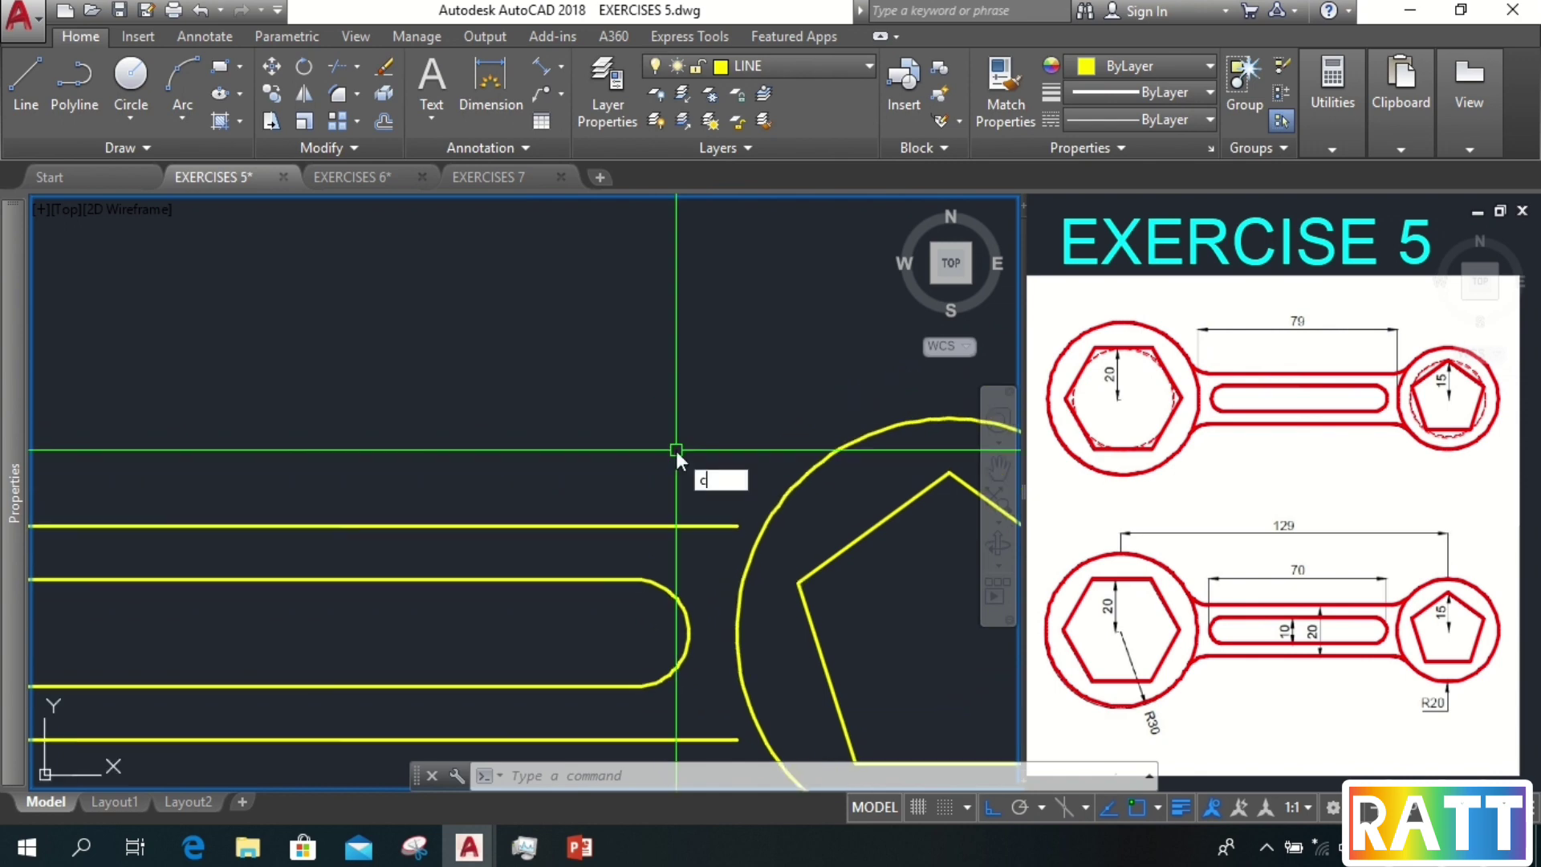
key(Return)
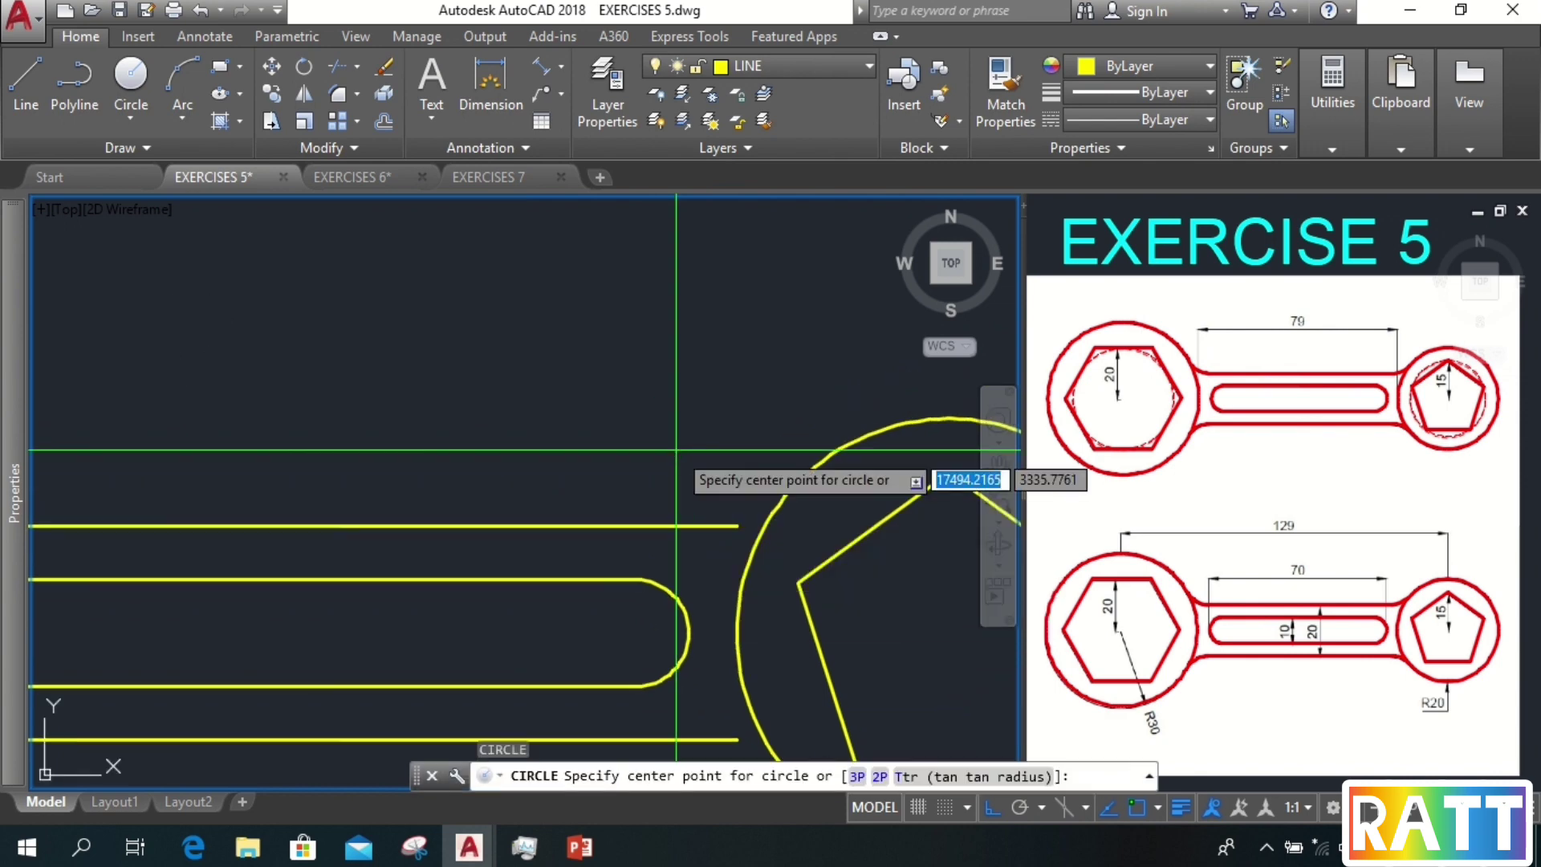
text(ttr)
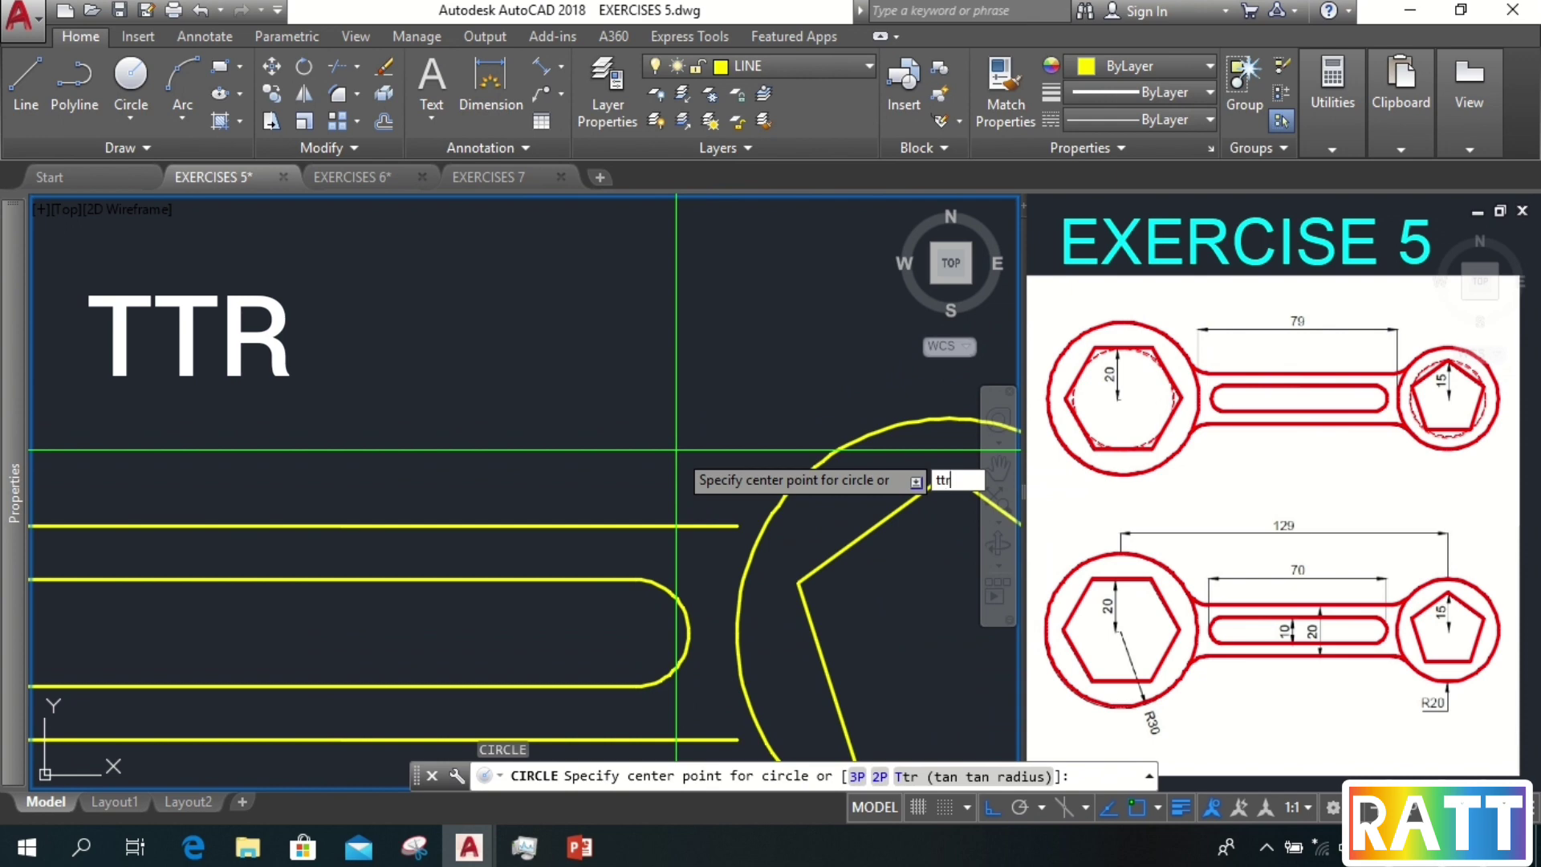
key(Return)
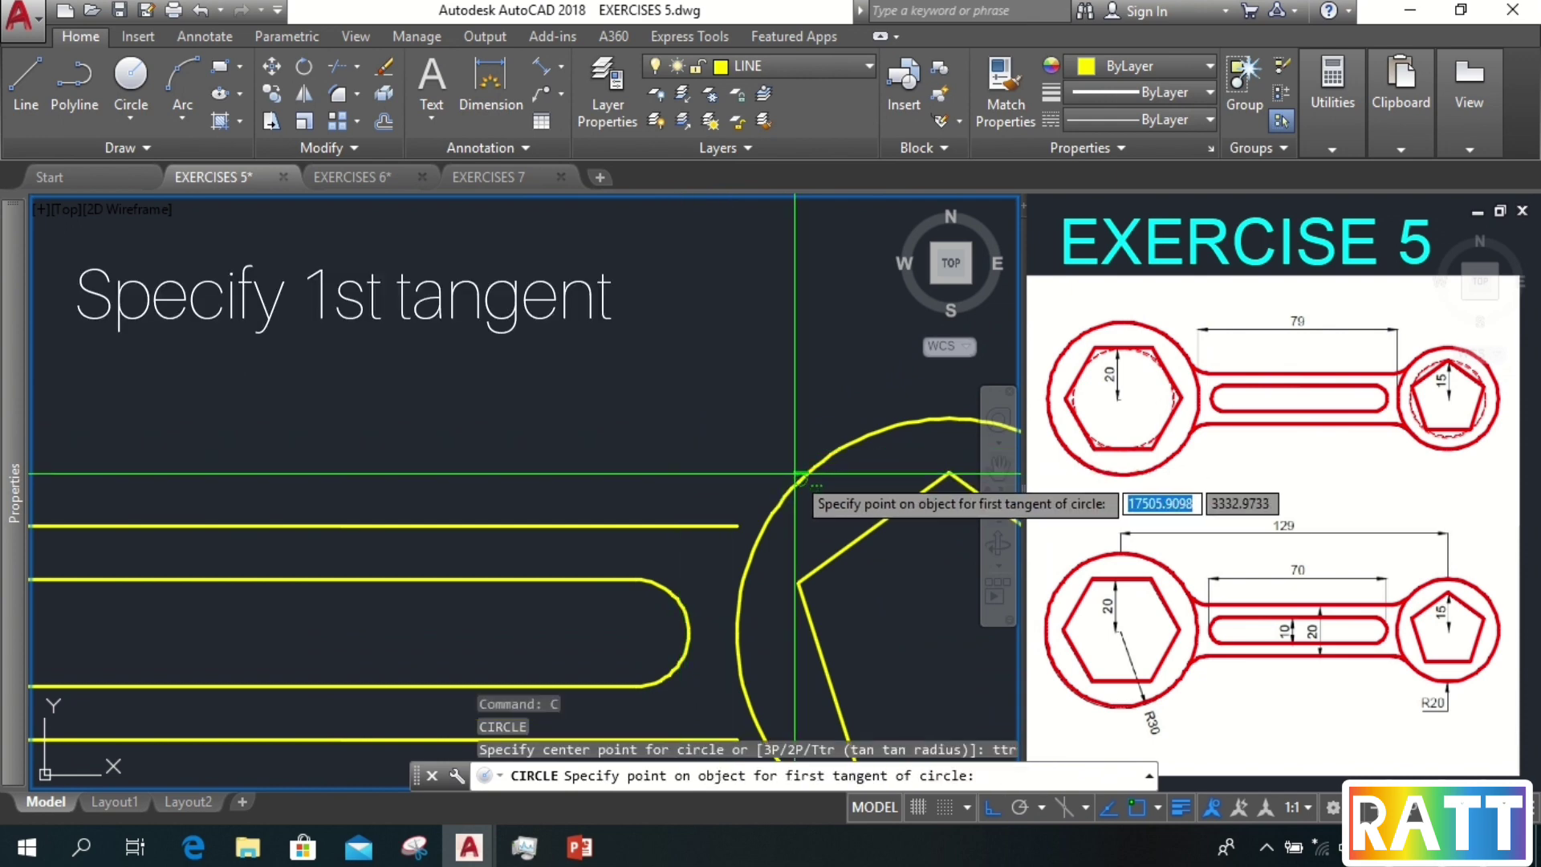
click(795, 475)
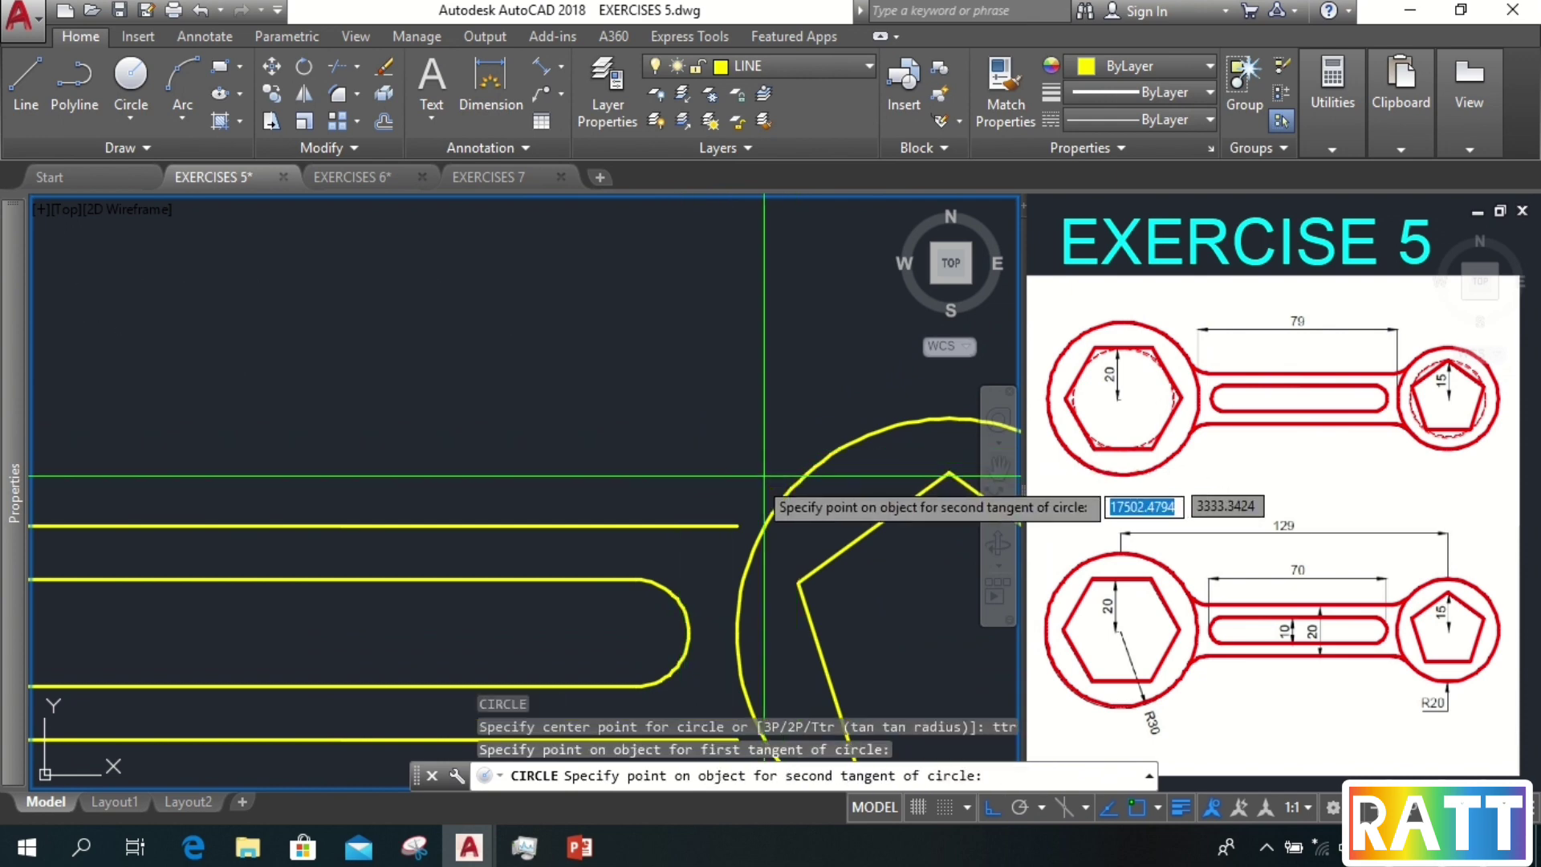
click(698, 500)
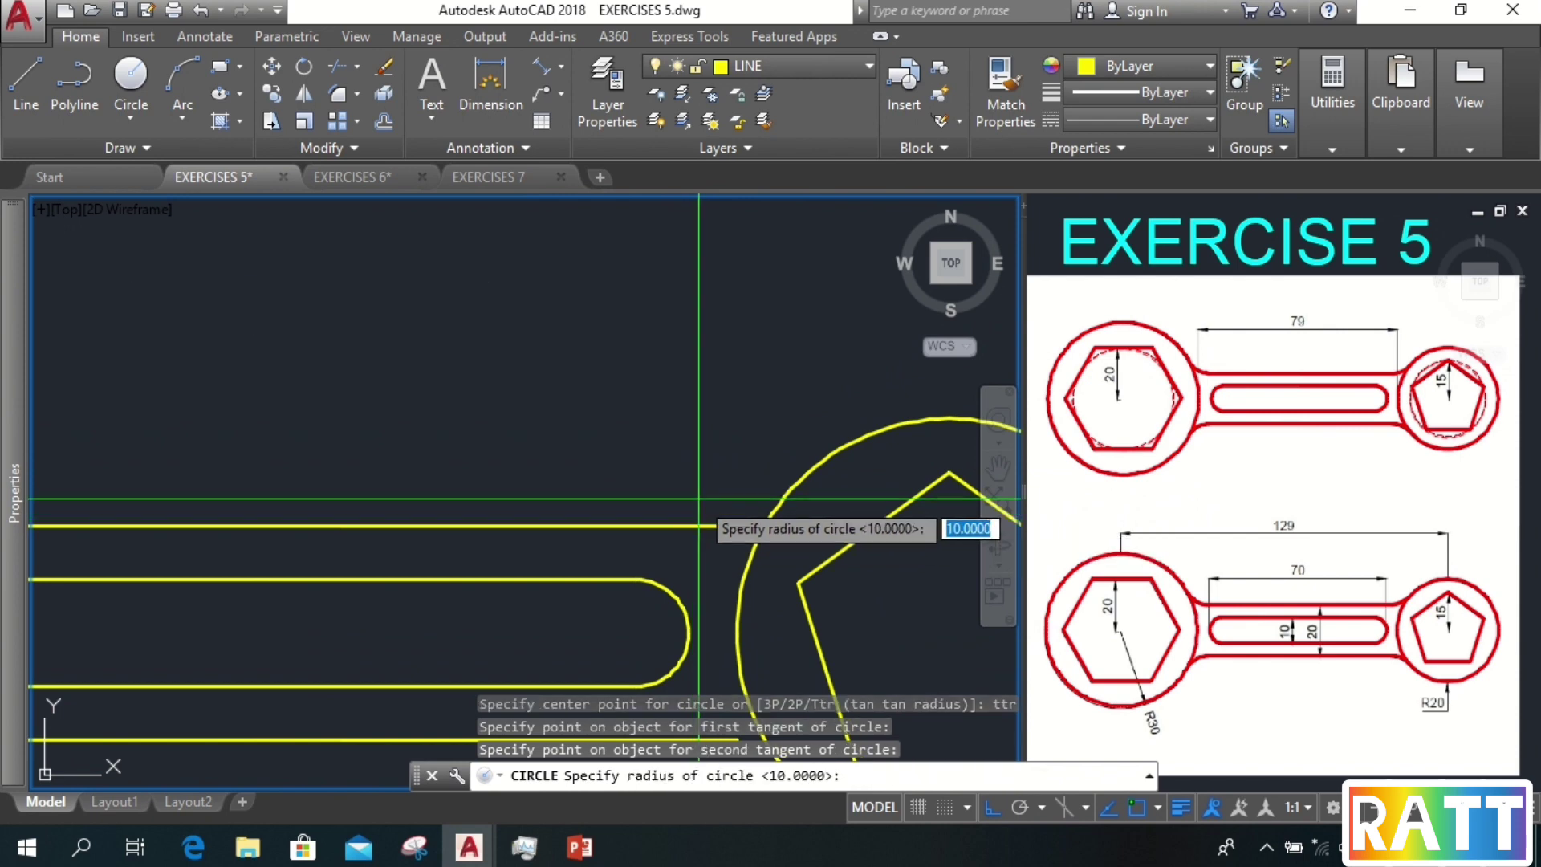
text(1)
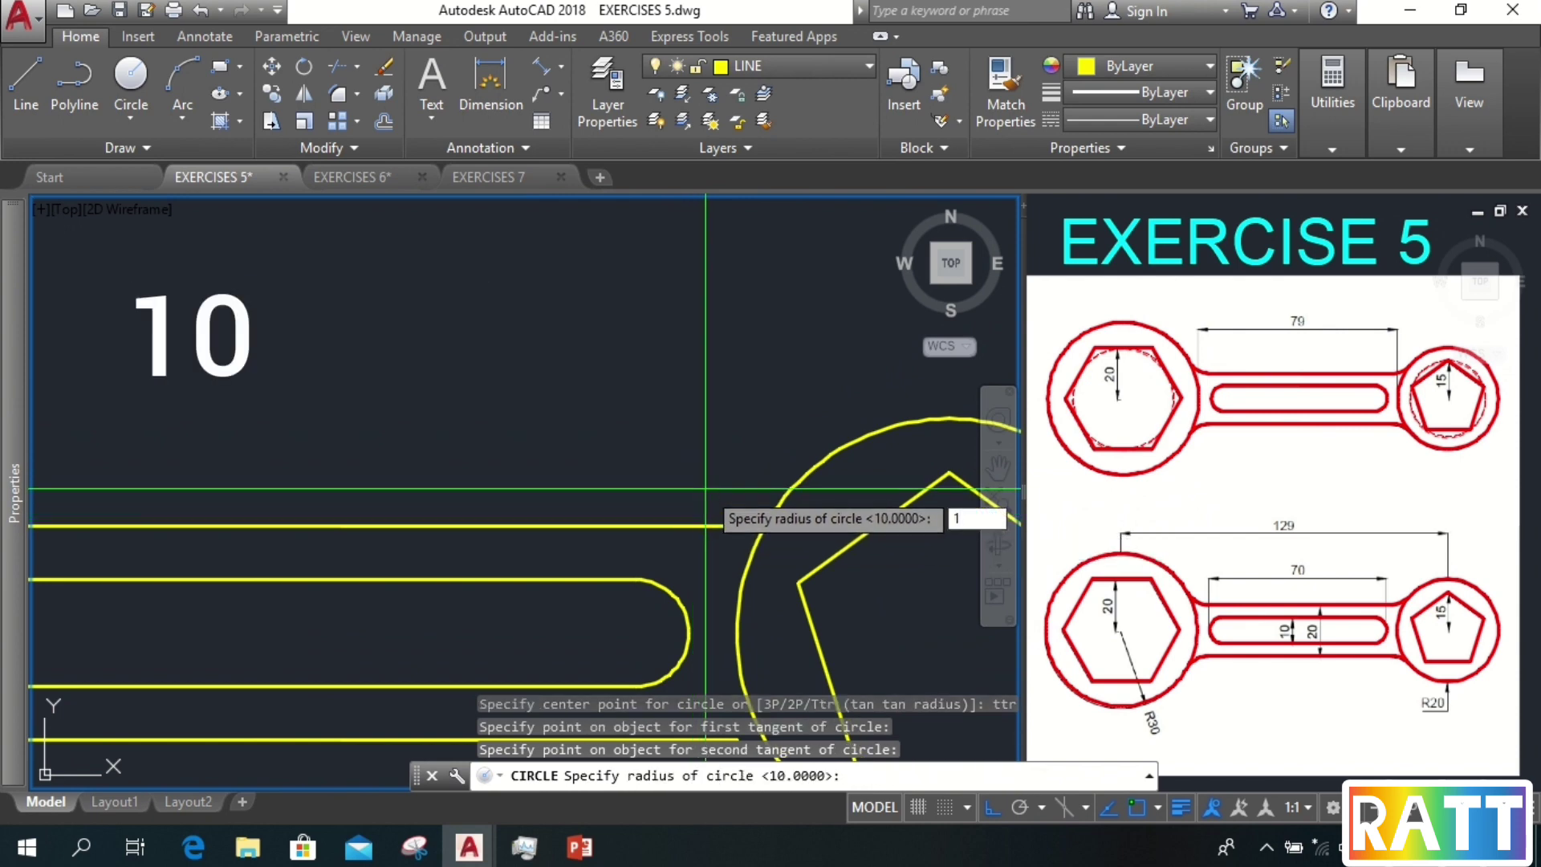
text(0)
key(Return)
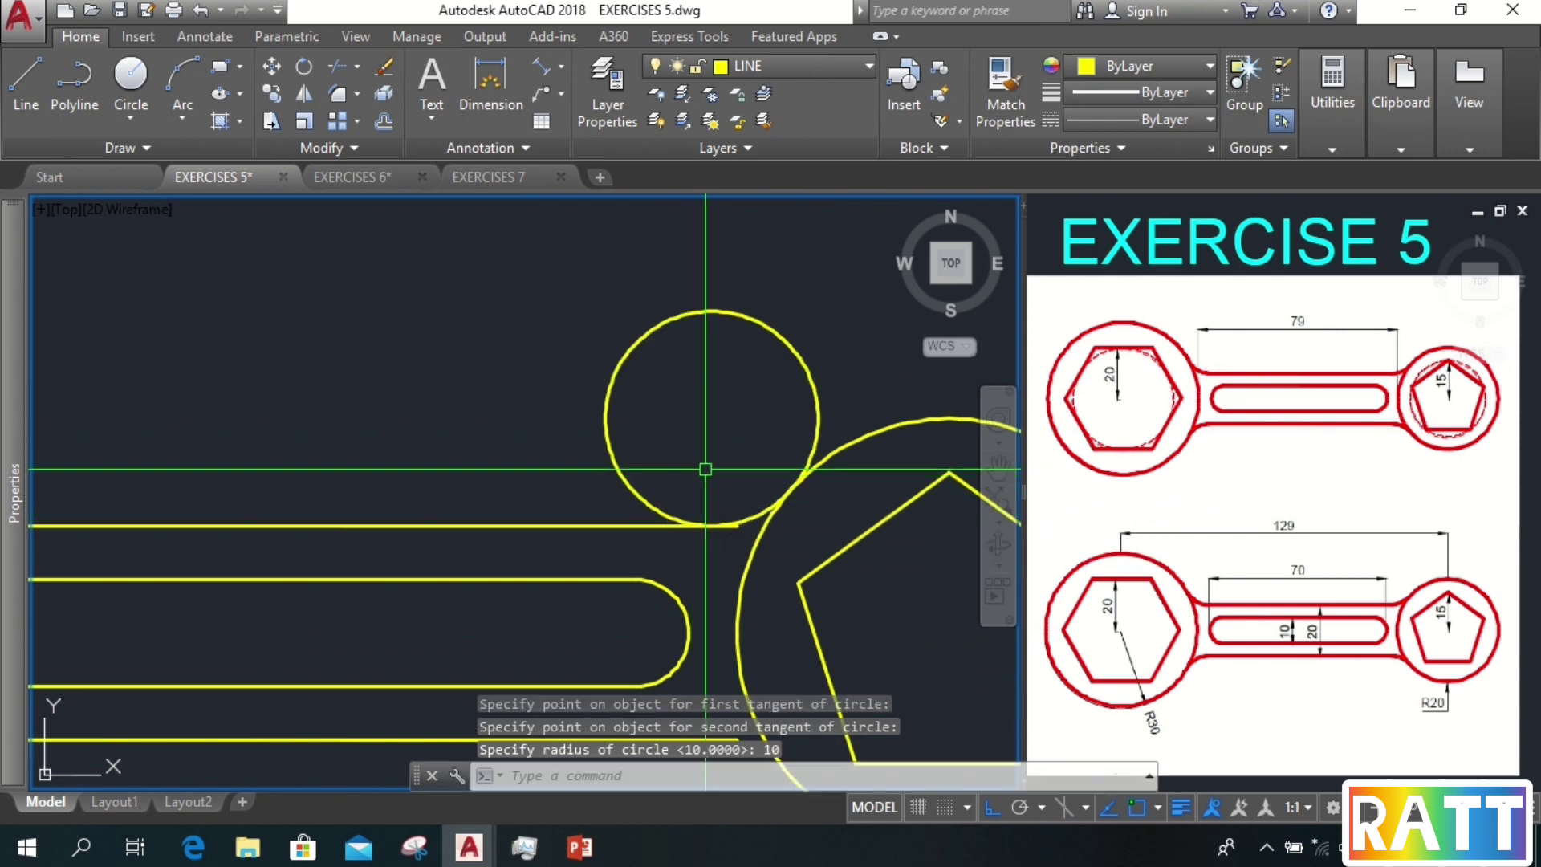
mouse_move(734, 509)
middle_down()
mouse_move(747, 499)
mouse_move(681, 475)
middle_up()
scroll(674, 490, up, 3)
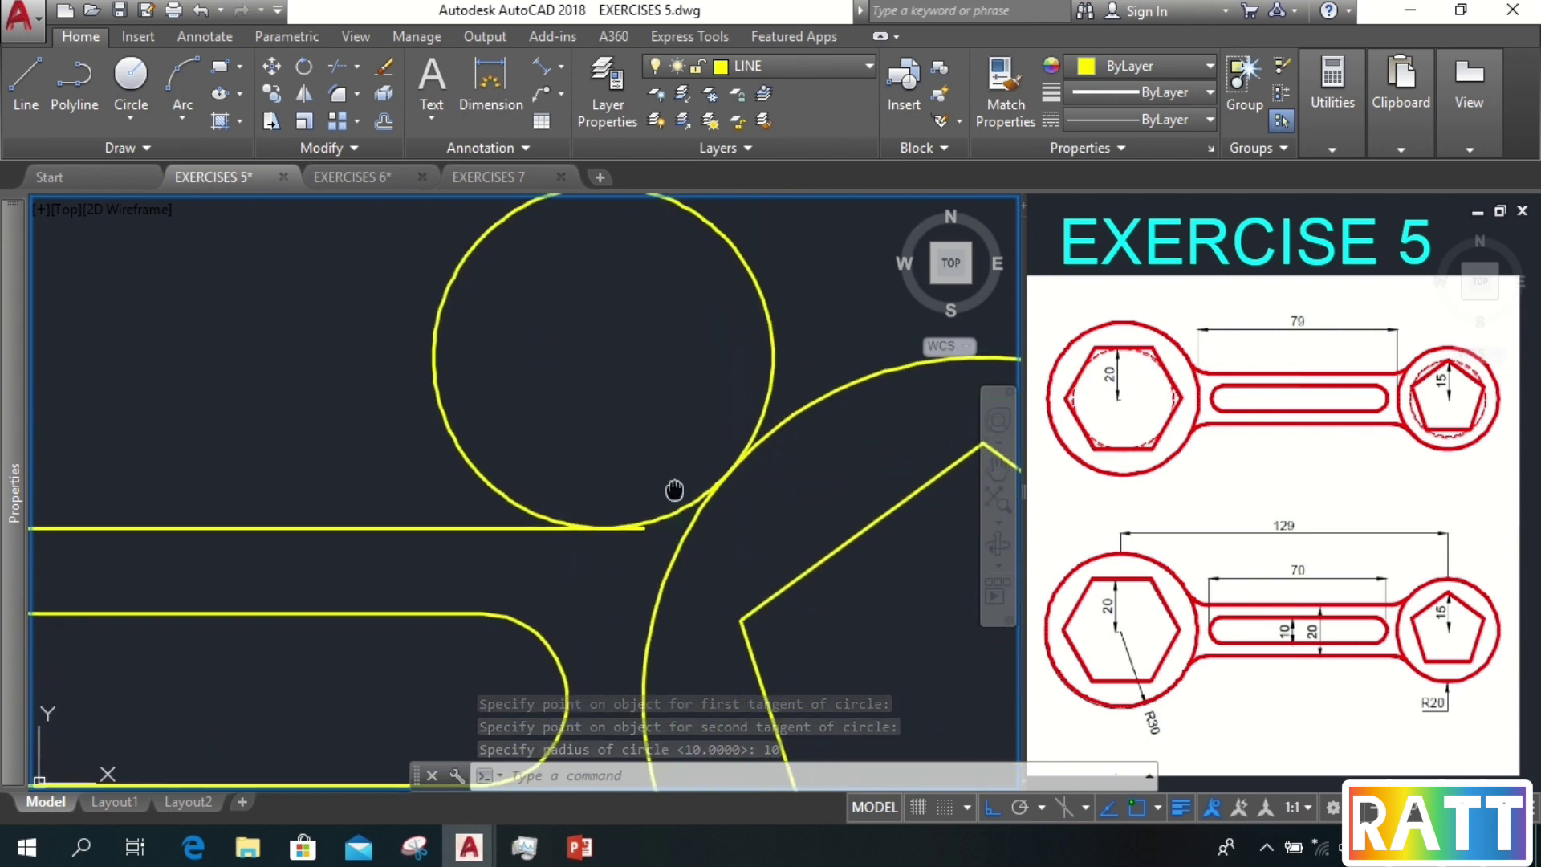
- Trim the upper excess of the radius 10 circle where the handle's top edge meets the right head
text(tr)
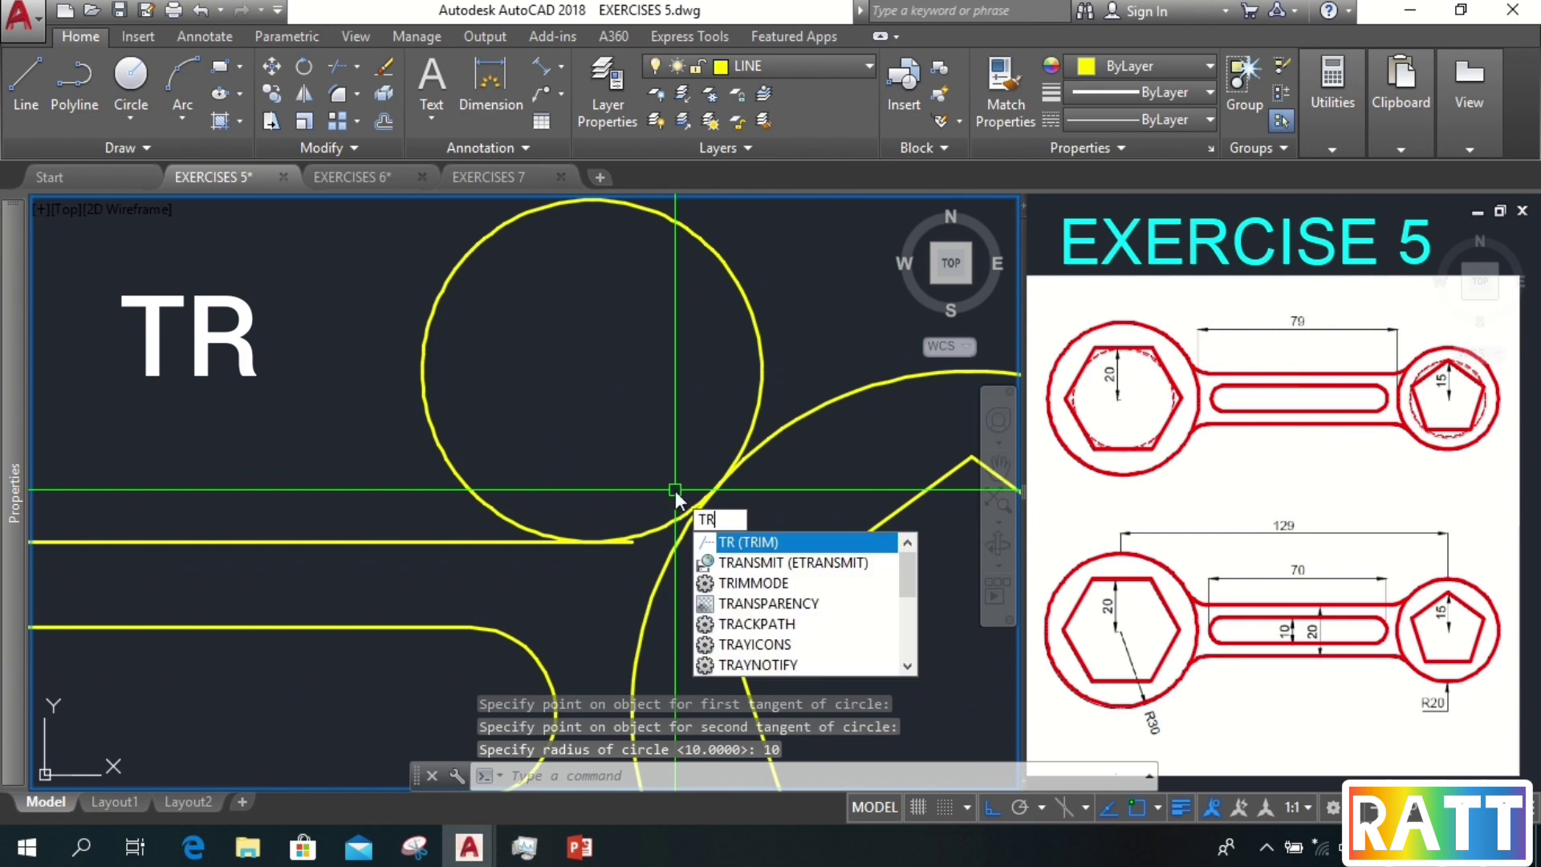
key(Return)
click(819, 345)
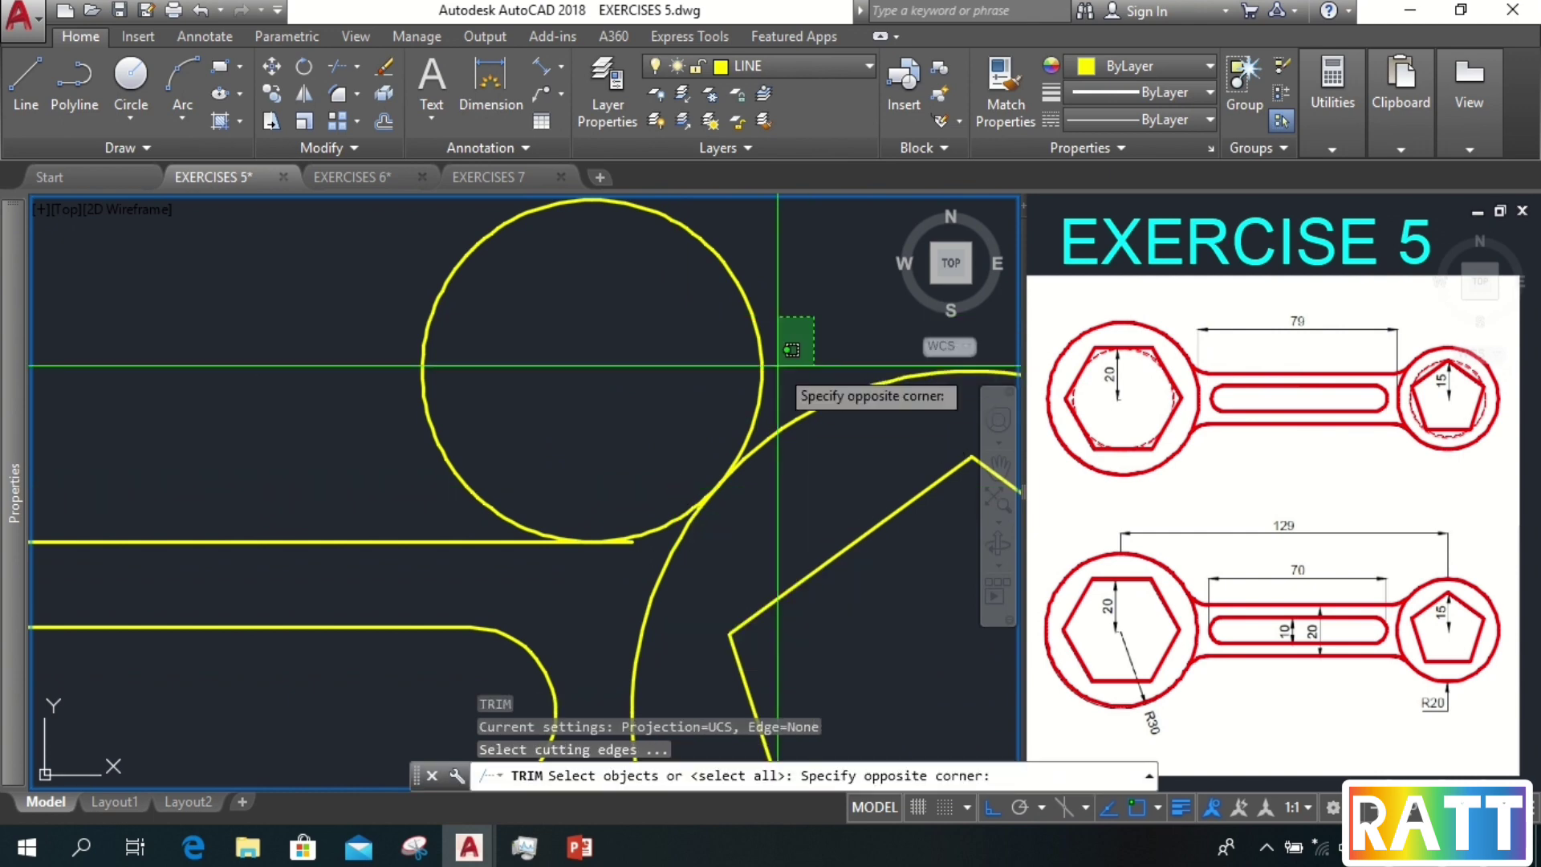
click(570, 578)
key(Return)
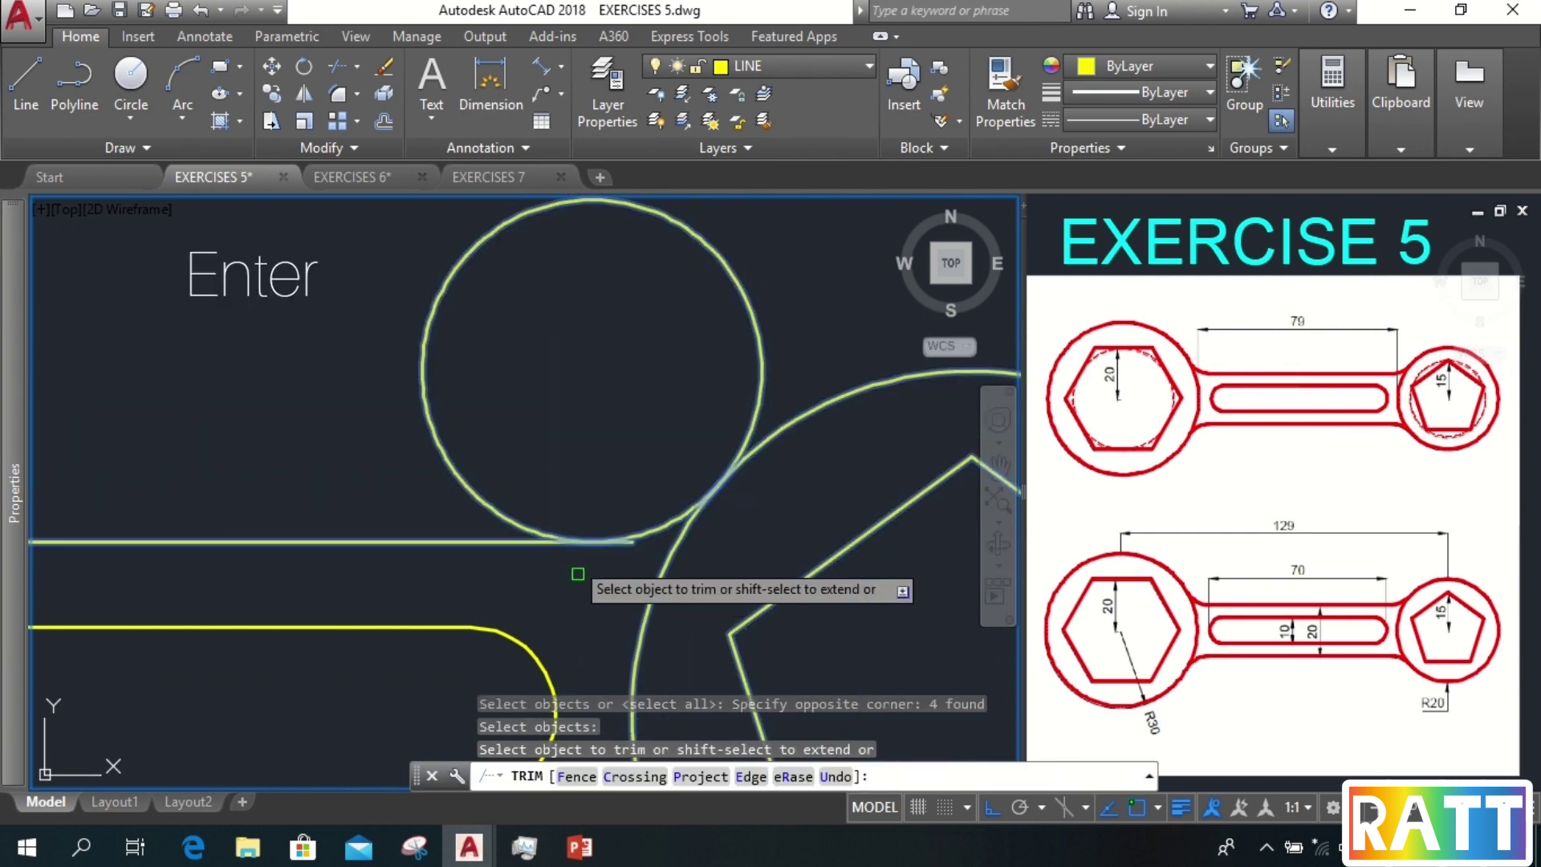
click(540, 365)
click(408, 416)
scroll(635, 526, up, 3)
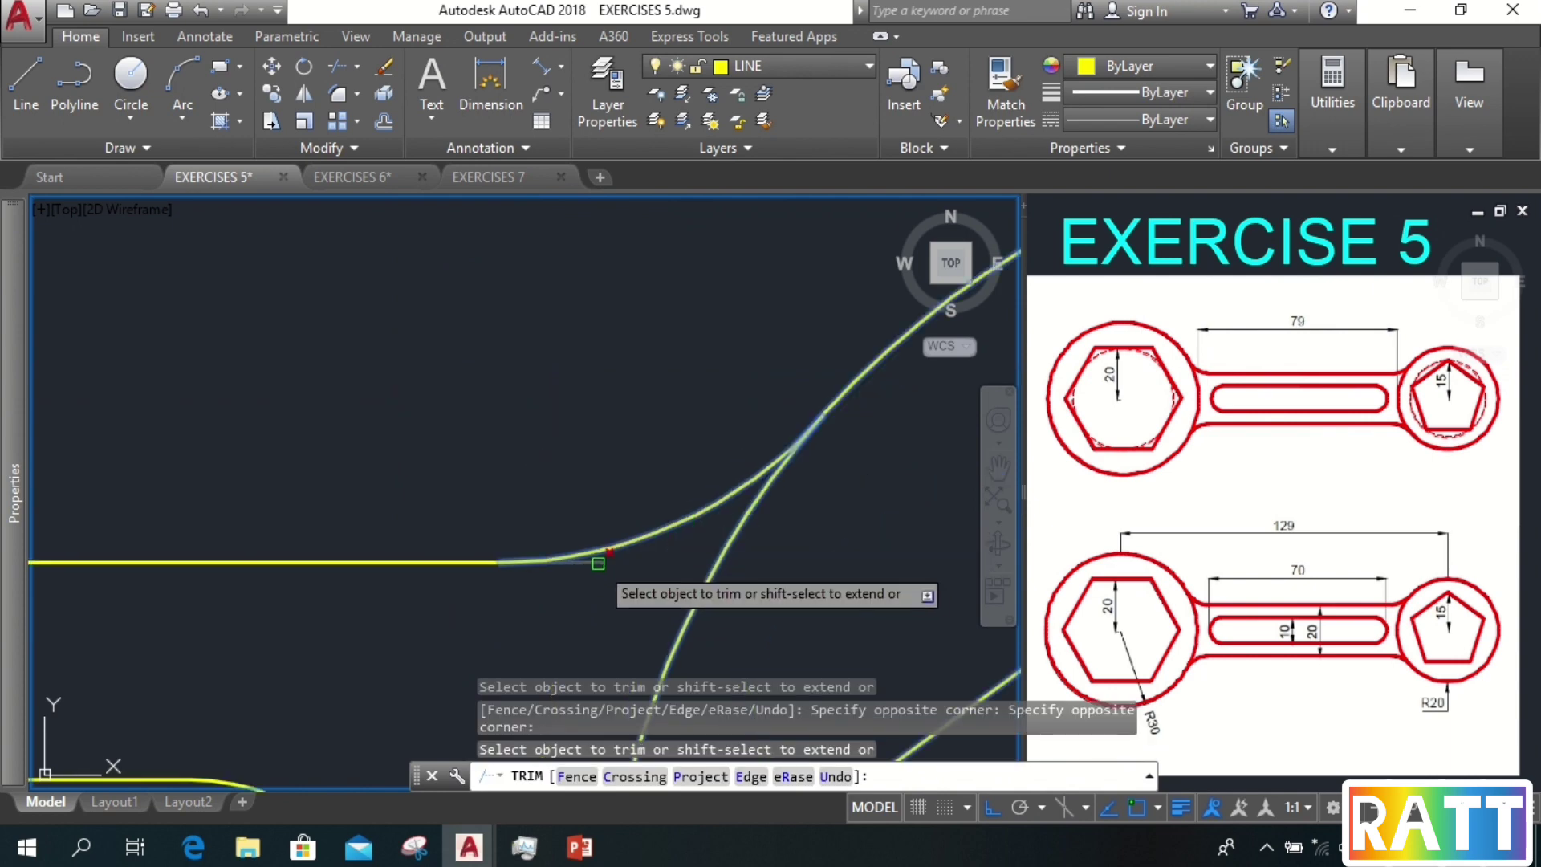
key(Return)
scroll(606, 533, down, 3)
middle_drag(606, 533, 631, 416)
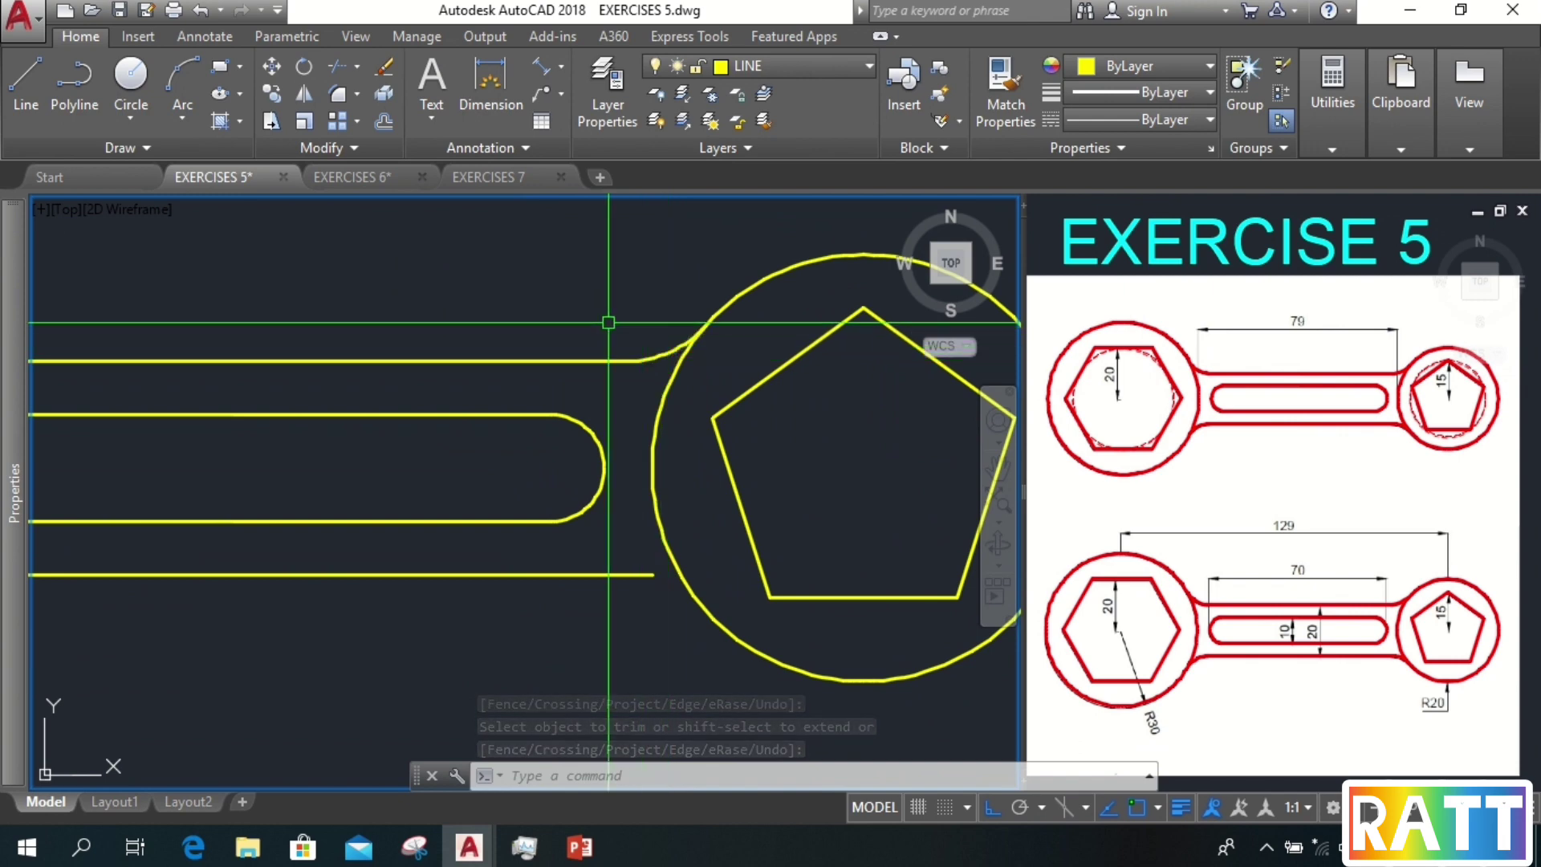
- Mirror the upper fillet arc across the ring's horizontal centre line, keeping the original
text(MI)
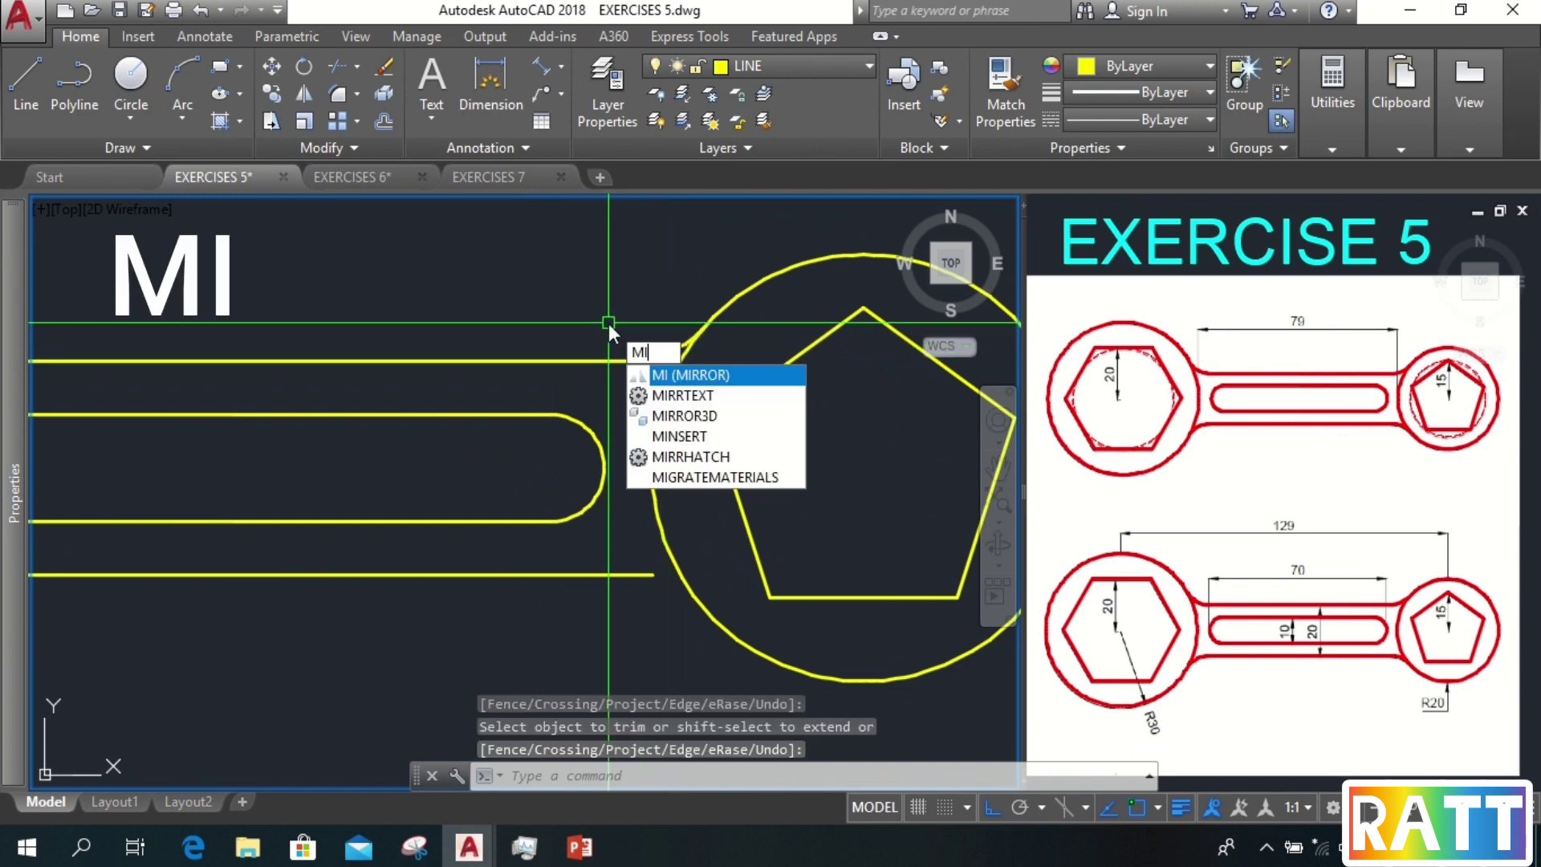
key(Return)
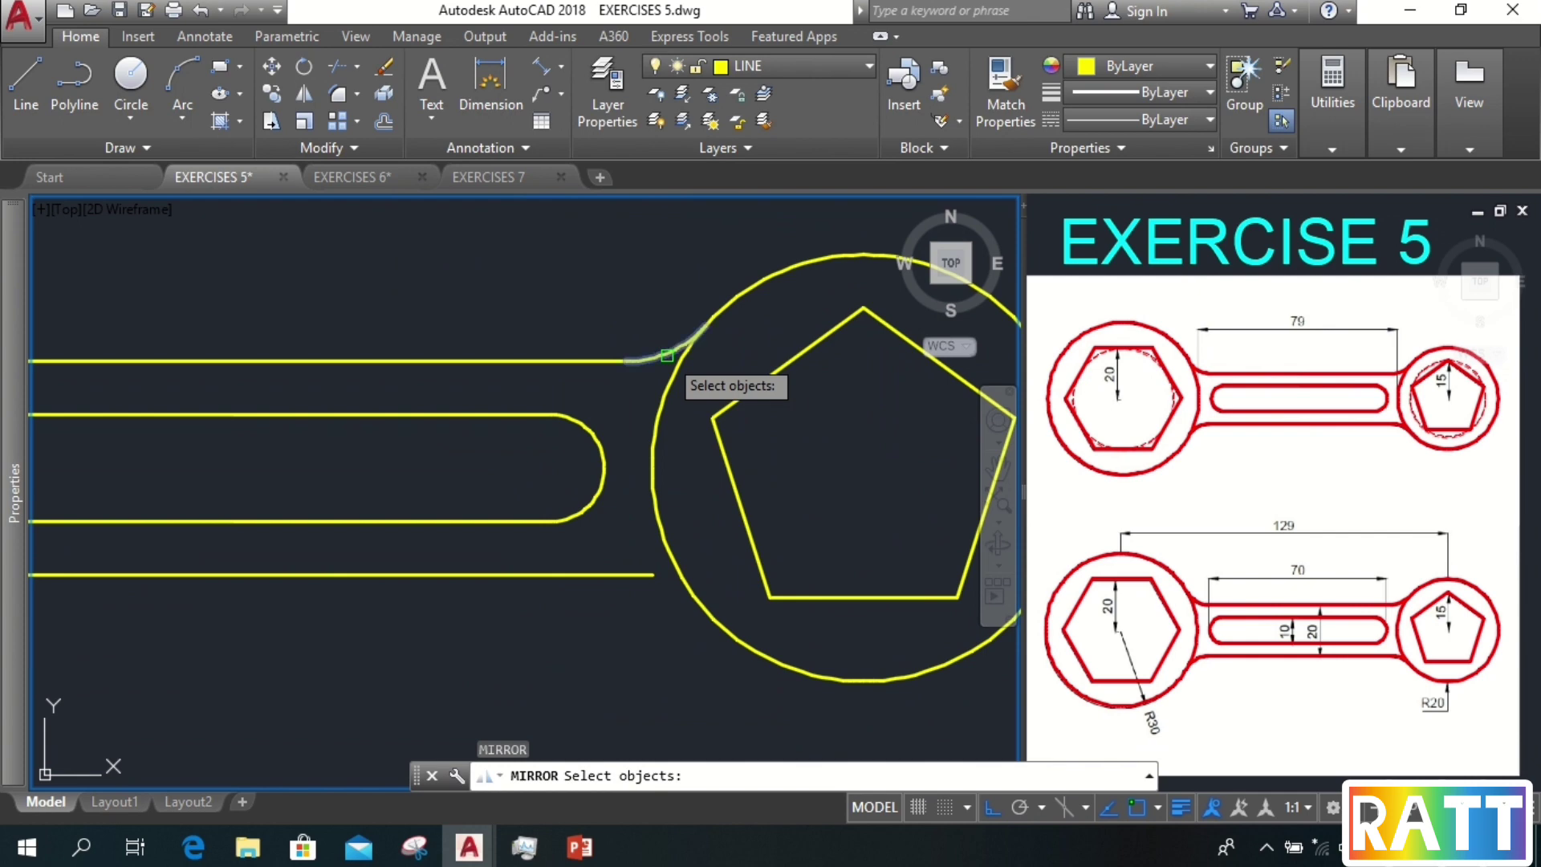
click(667, 355)
key(Return)
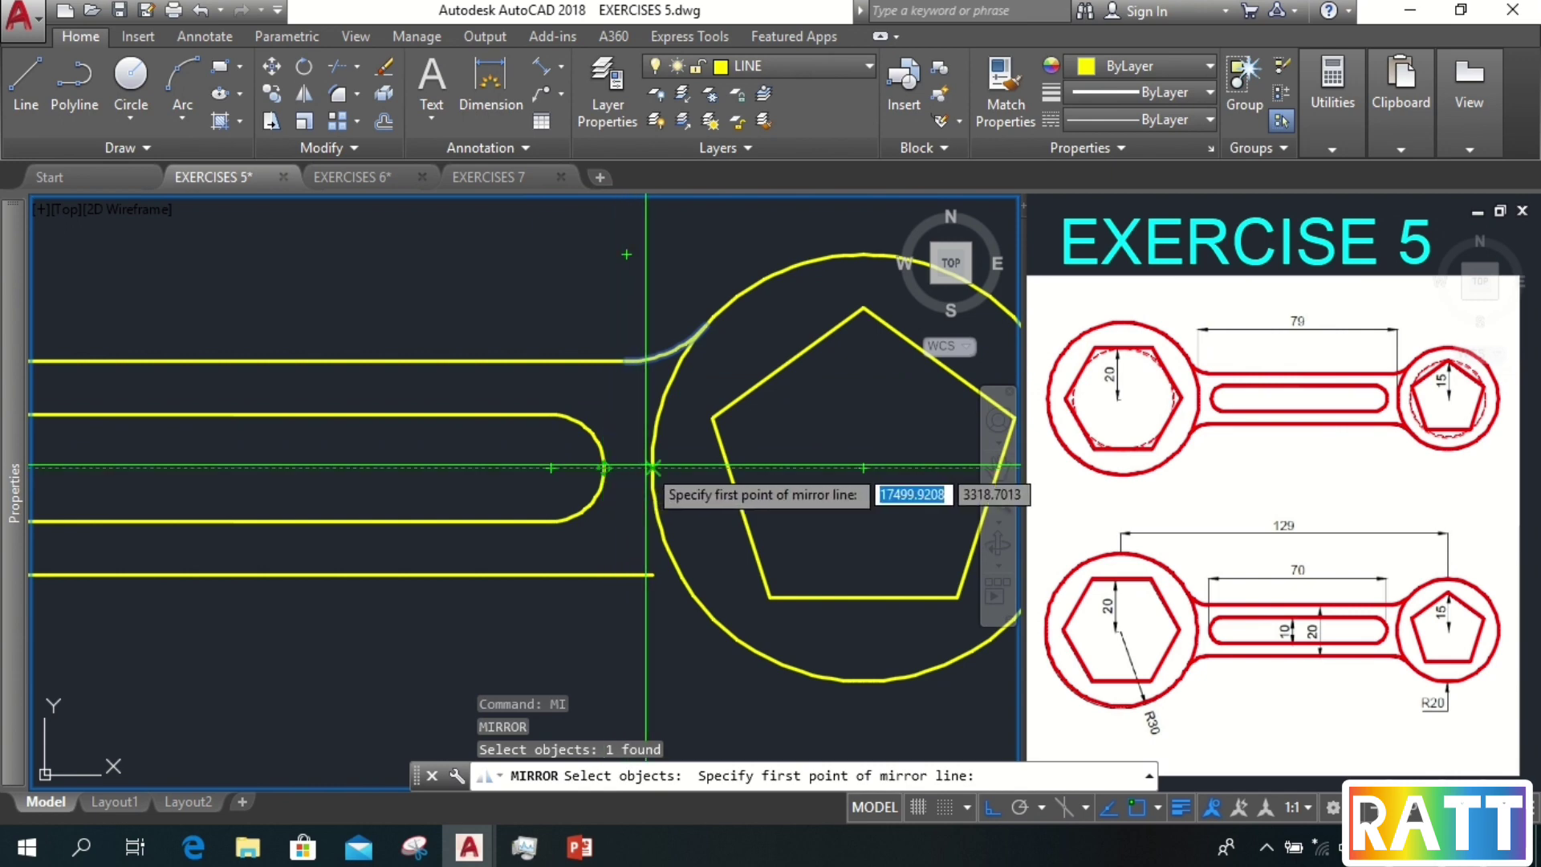
click(652, 468)
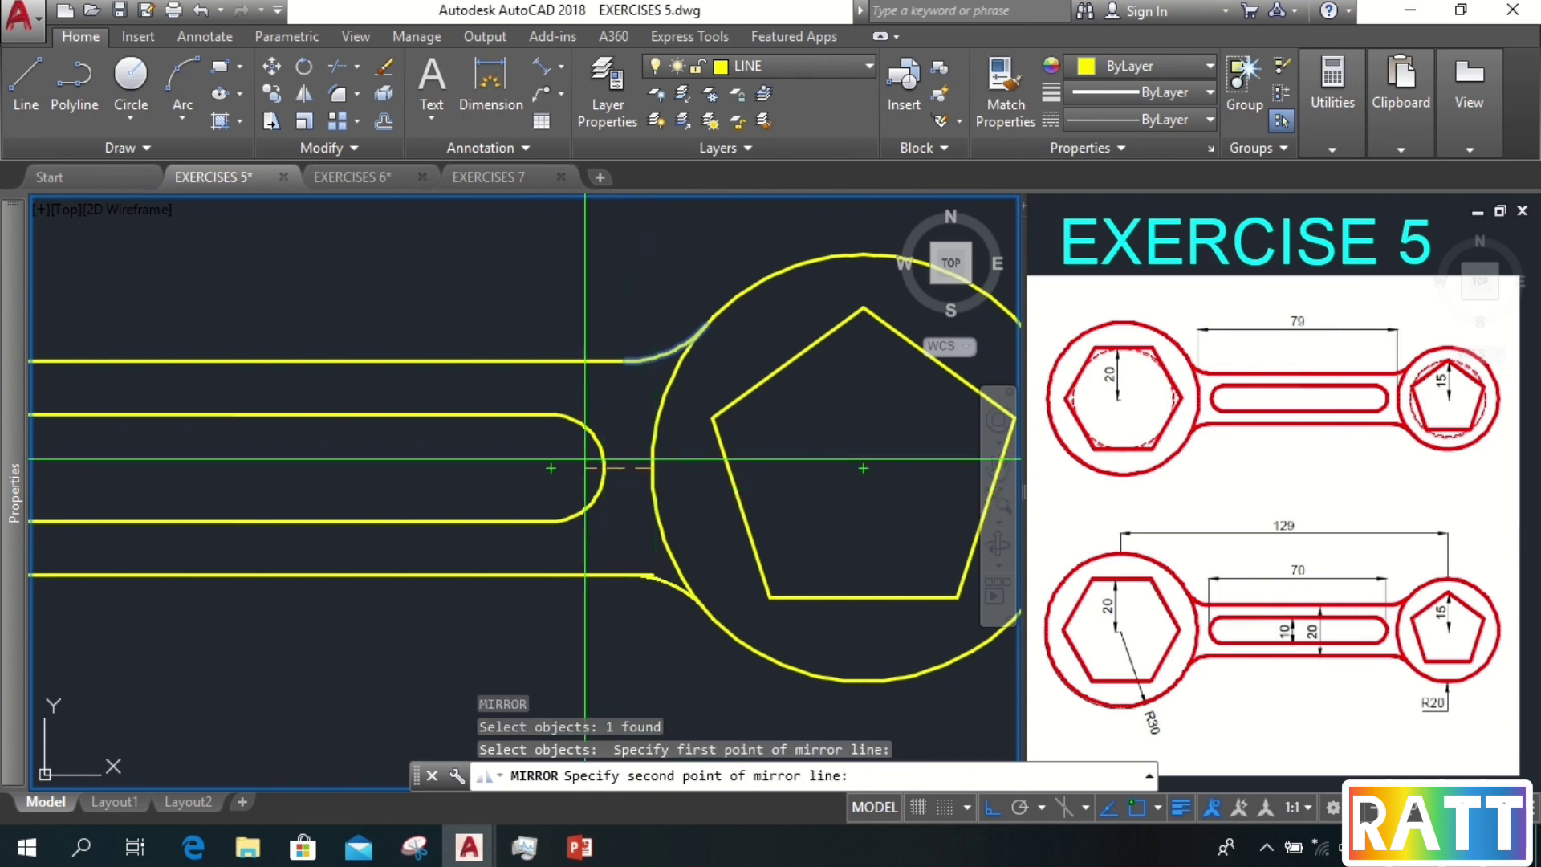
click(528, 460)
key(Return)
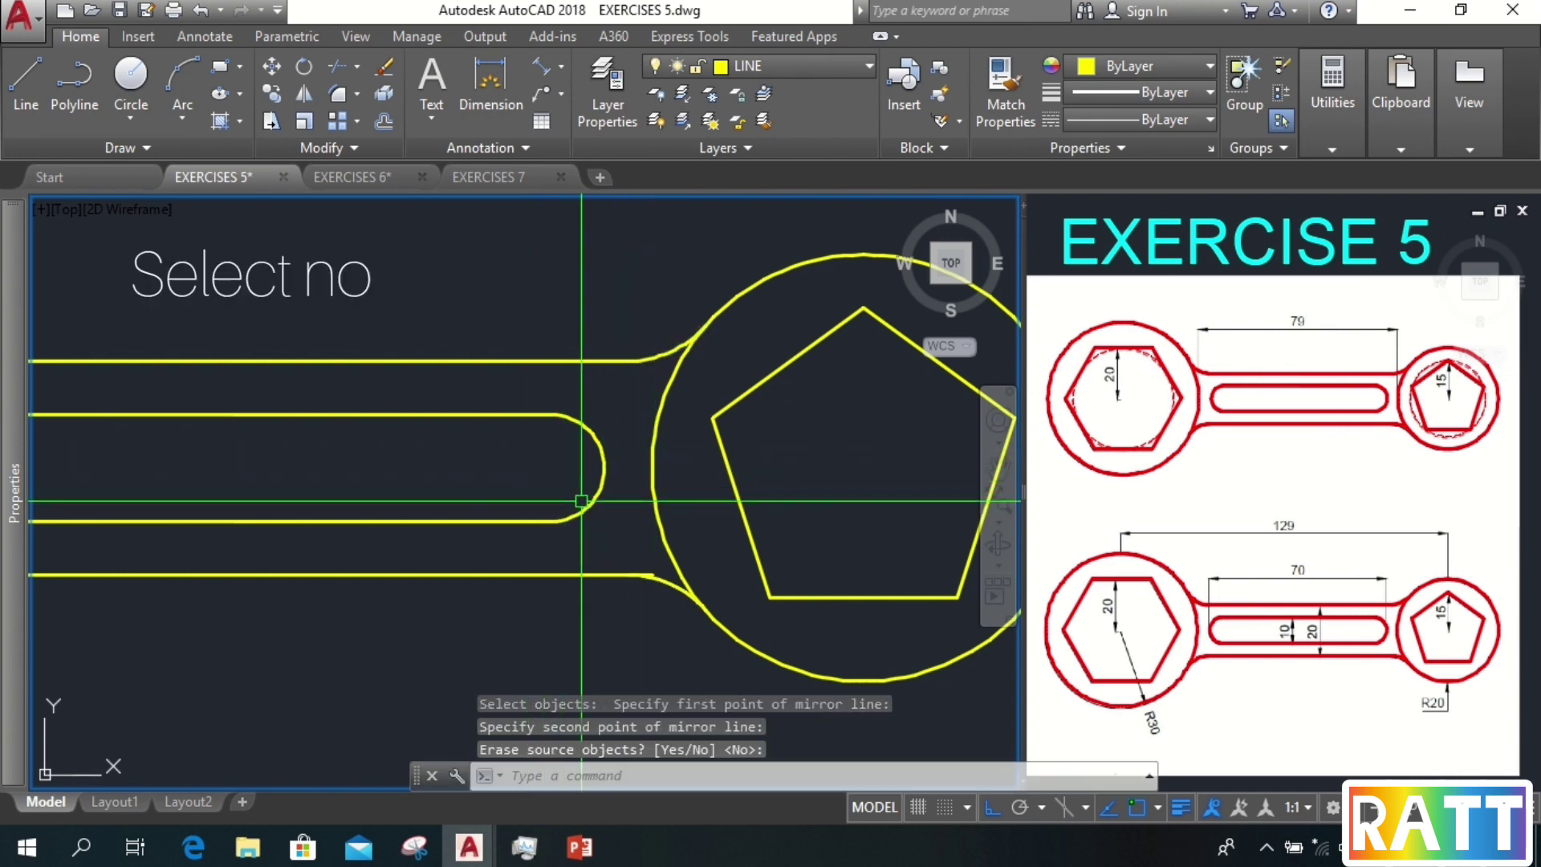
scroll(656, 592, up, 4)
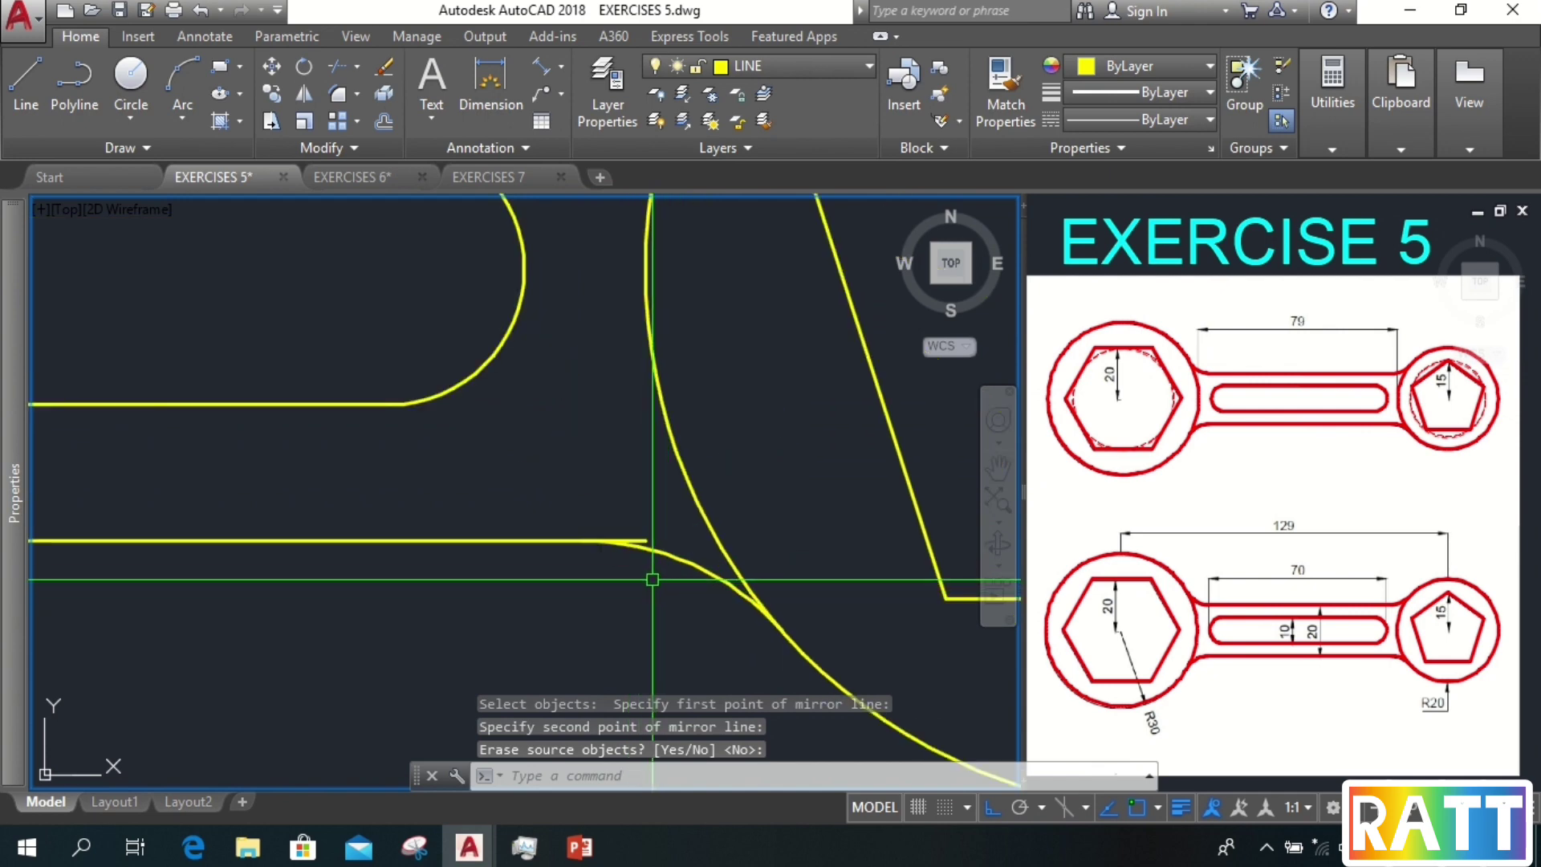
scroll(653, 577, up, 3)
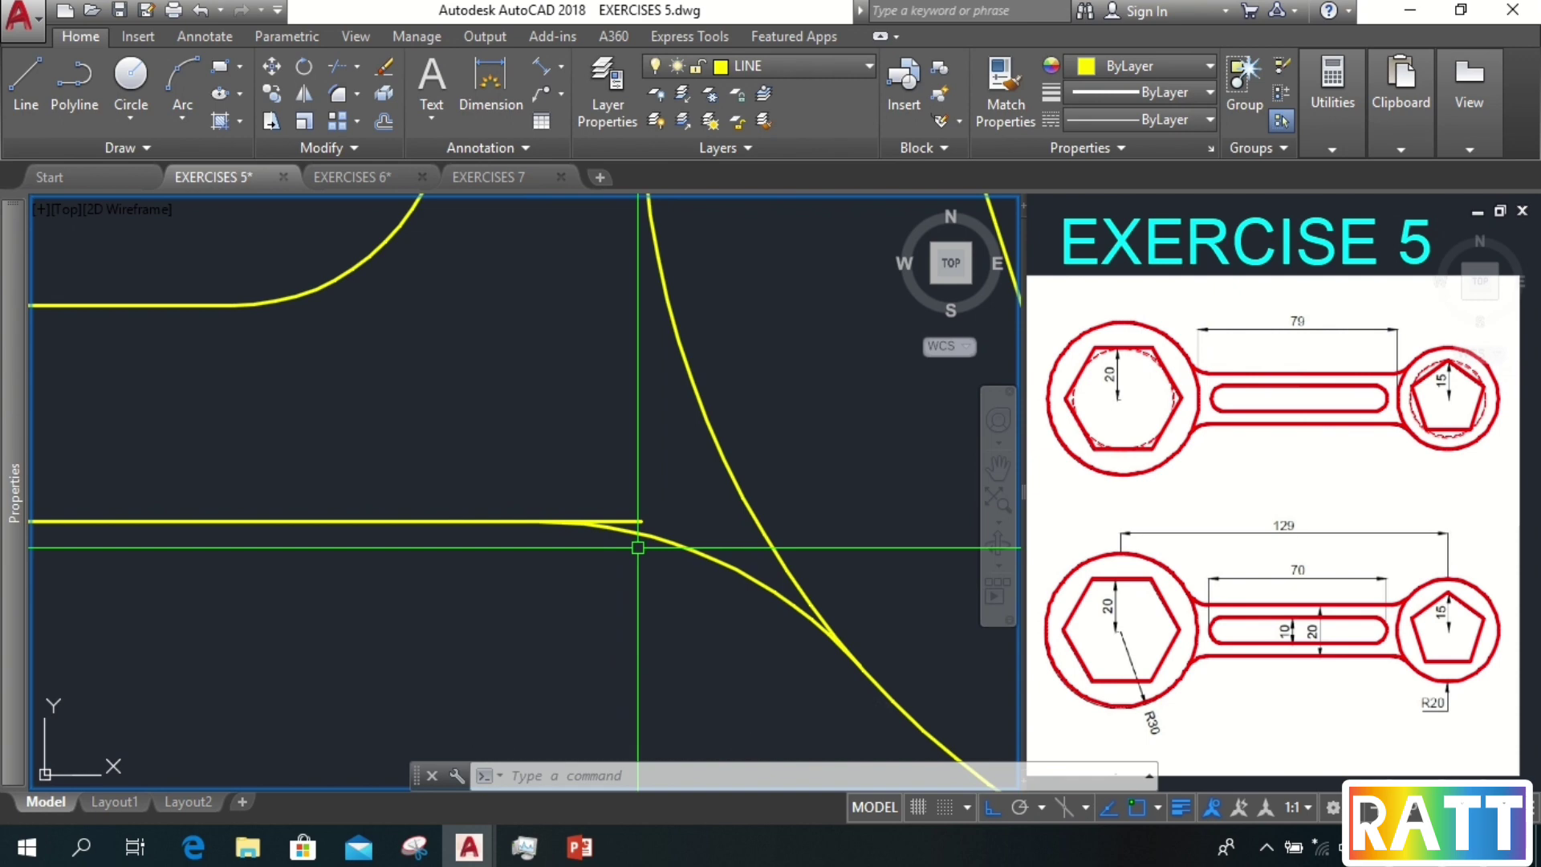
- Trim the overhanging line segment at the mirrored arc on the lower edge
text(TR)
key(Return)
key(Return)
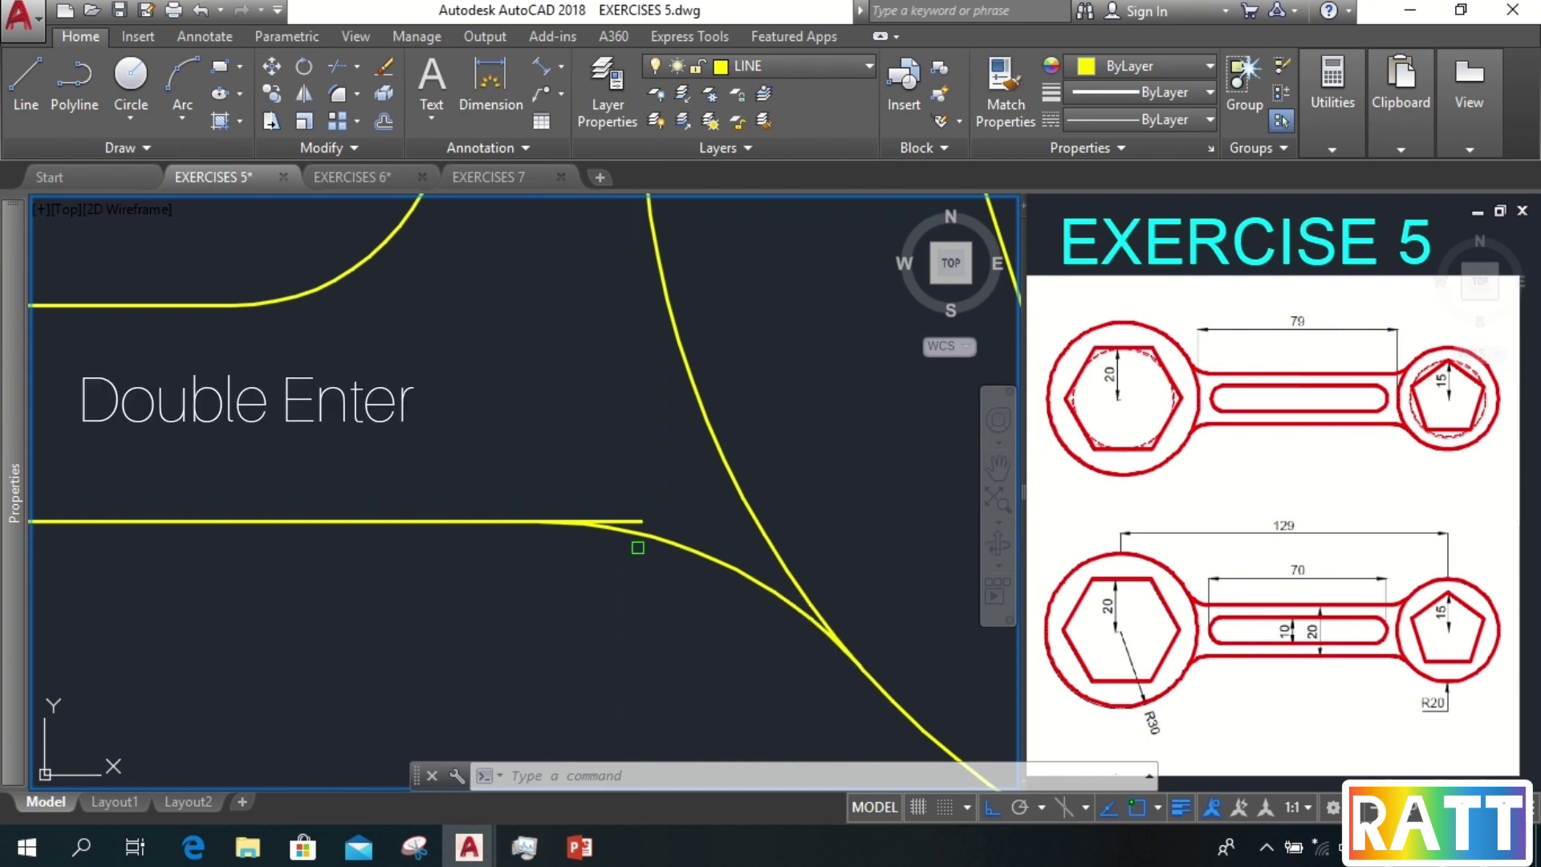
scroll(641, 520, up, 1)
click(640, 520)
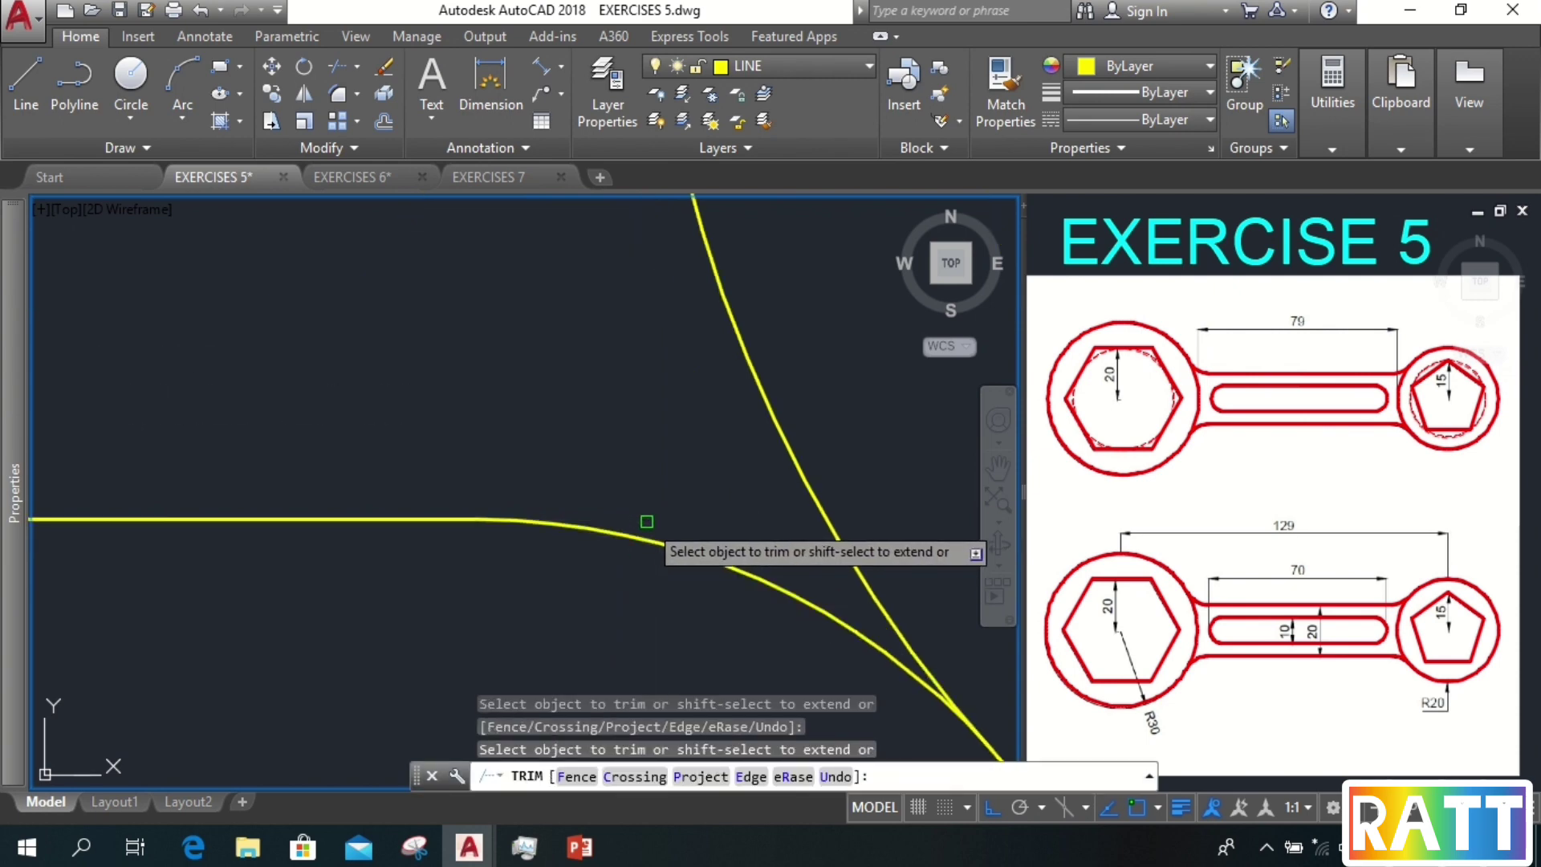
key(Return)
scroll(654, 545, down, 5)
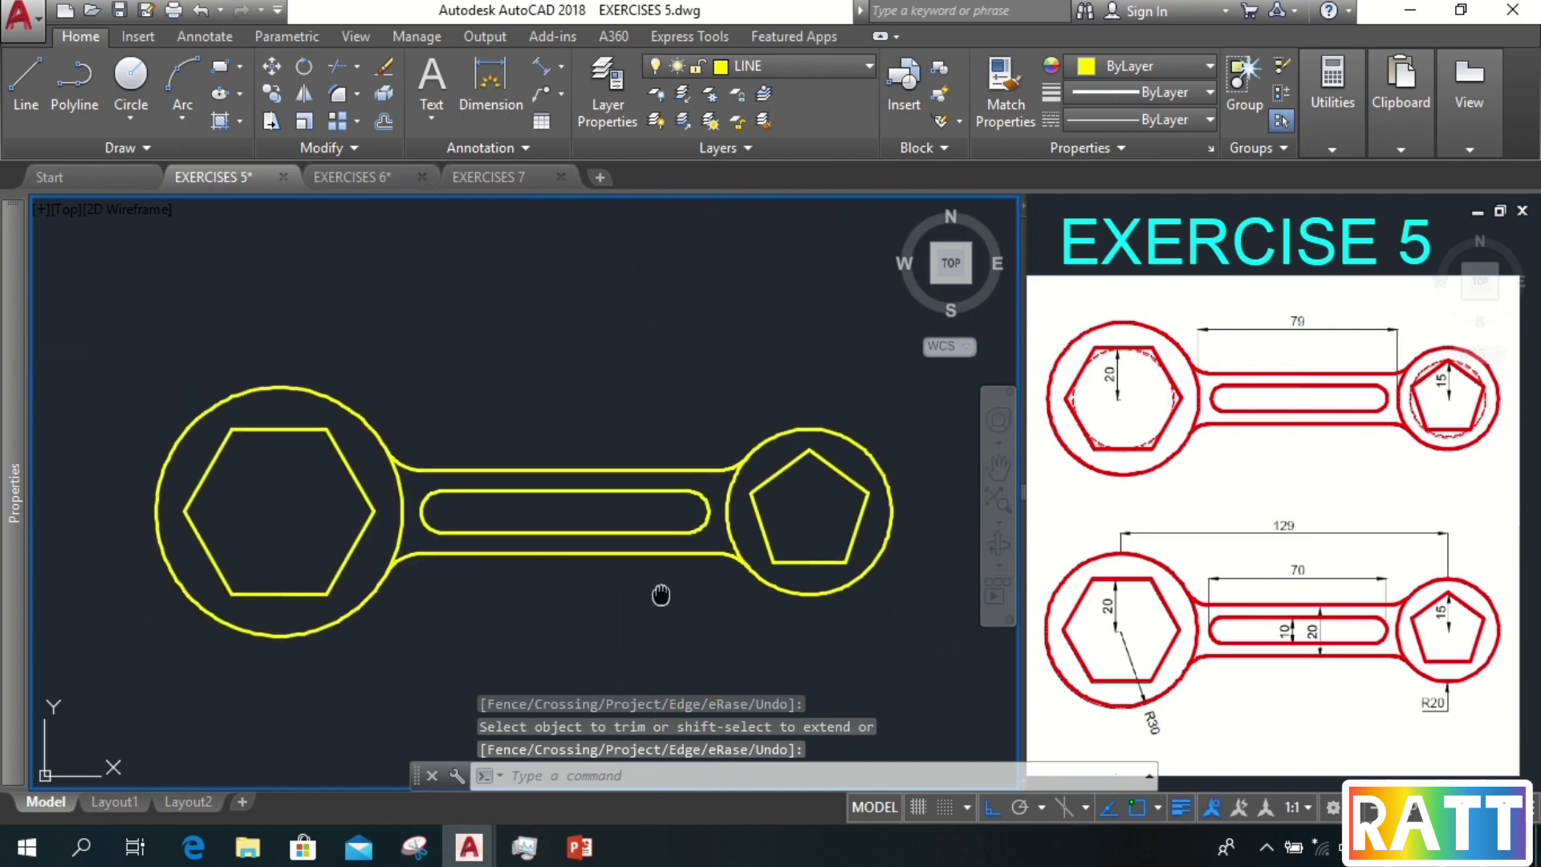
middle_drag(663, 591, 629, 568)
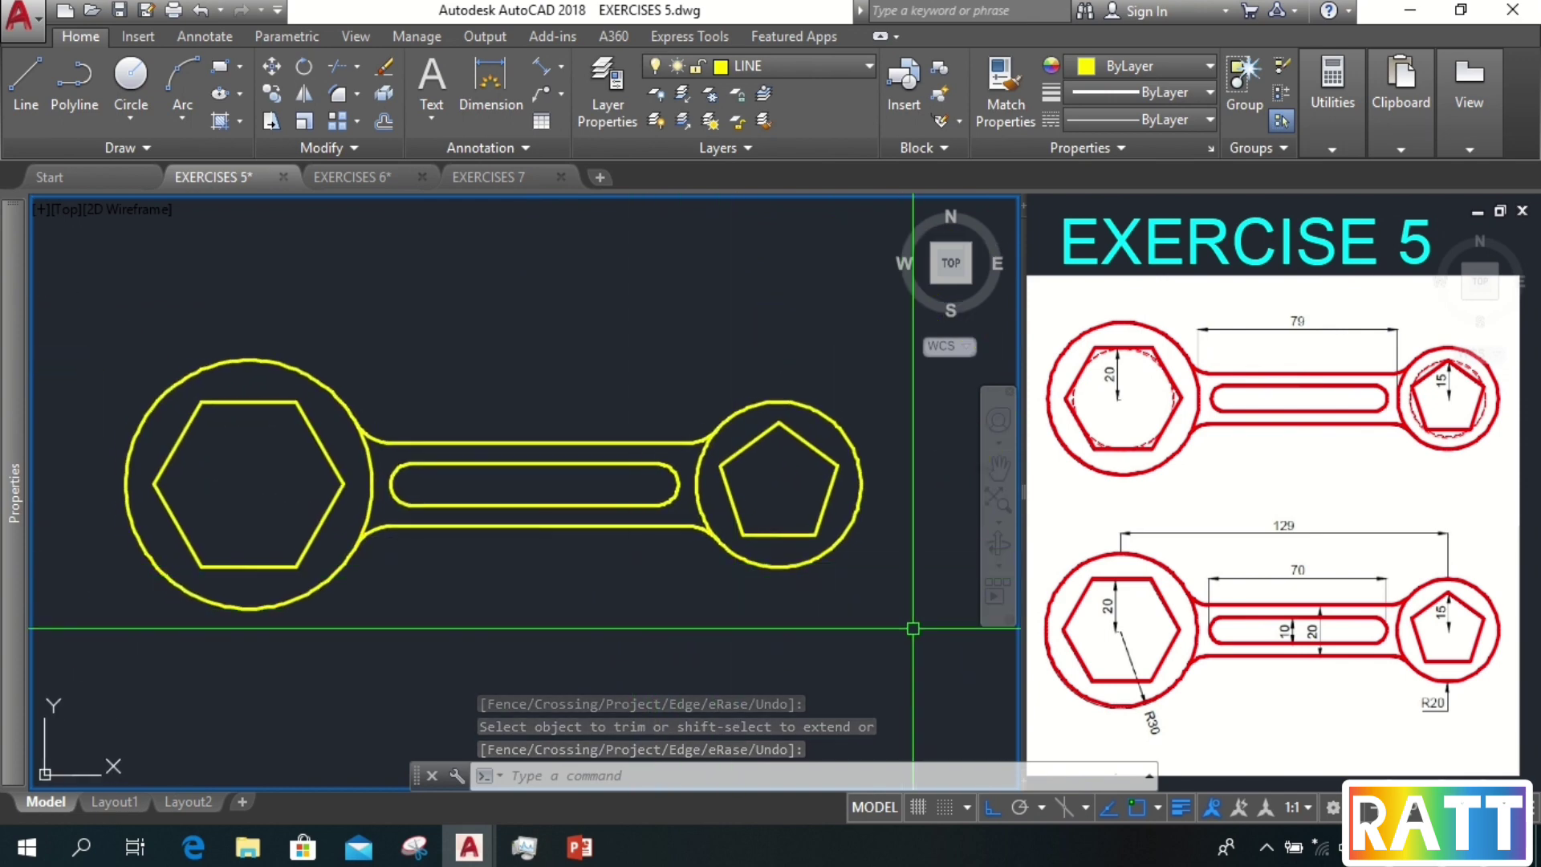
- Select the whole spanner and copy it to a position directly below the original
scroll(850, 613, down, 3)
click(874, 559)
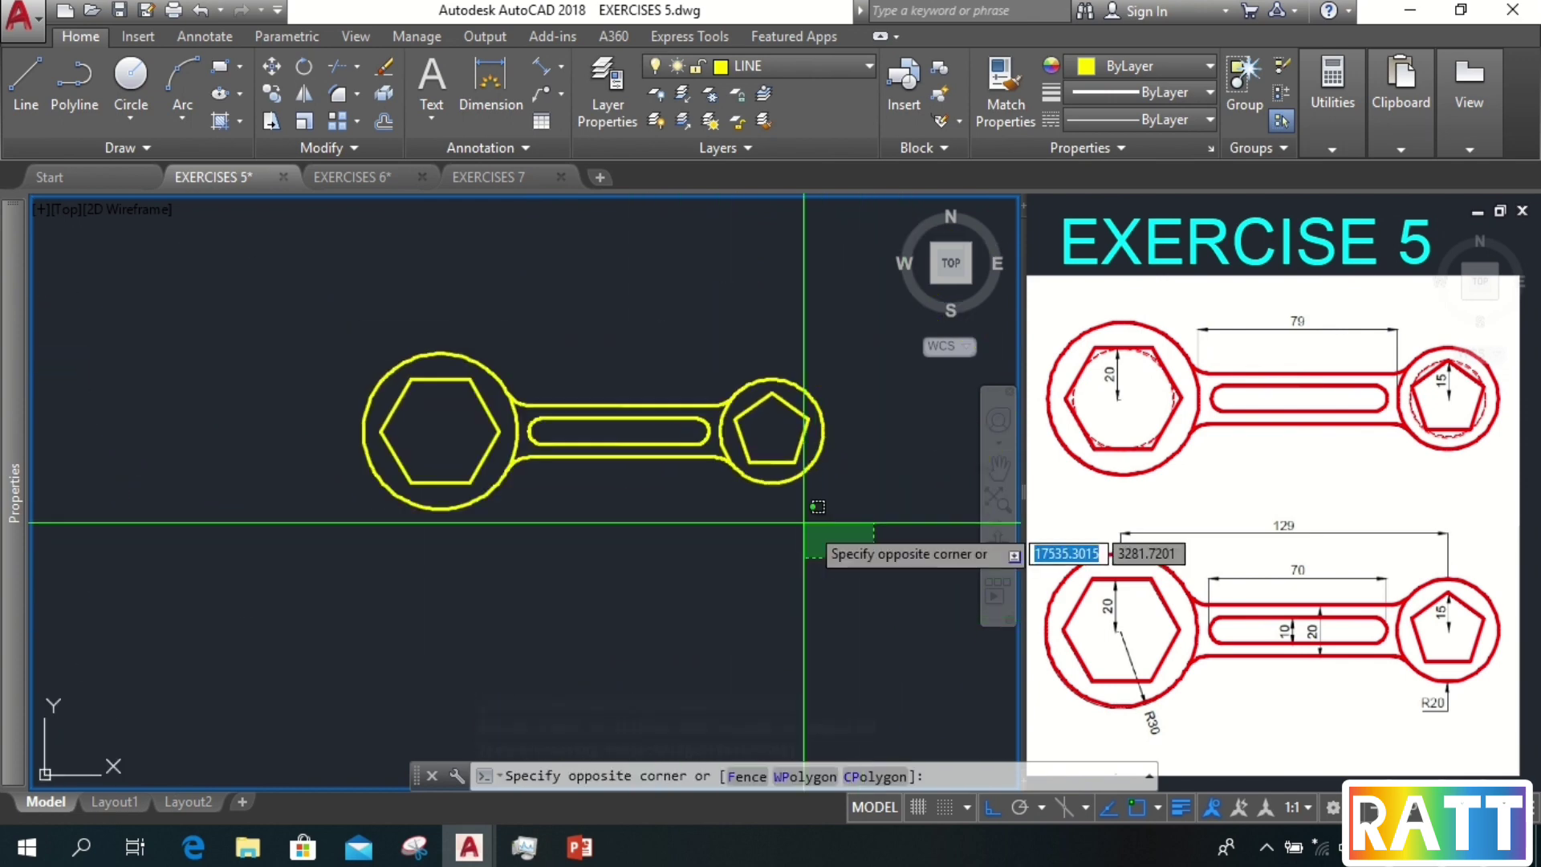
click(354, 345)
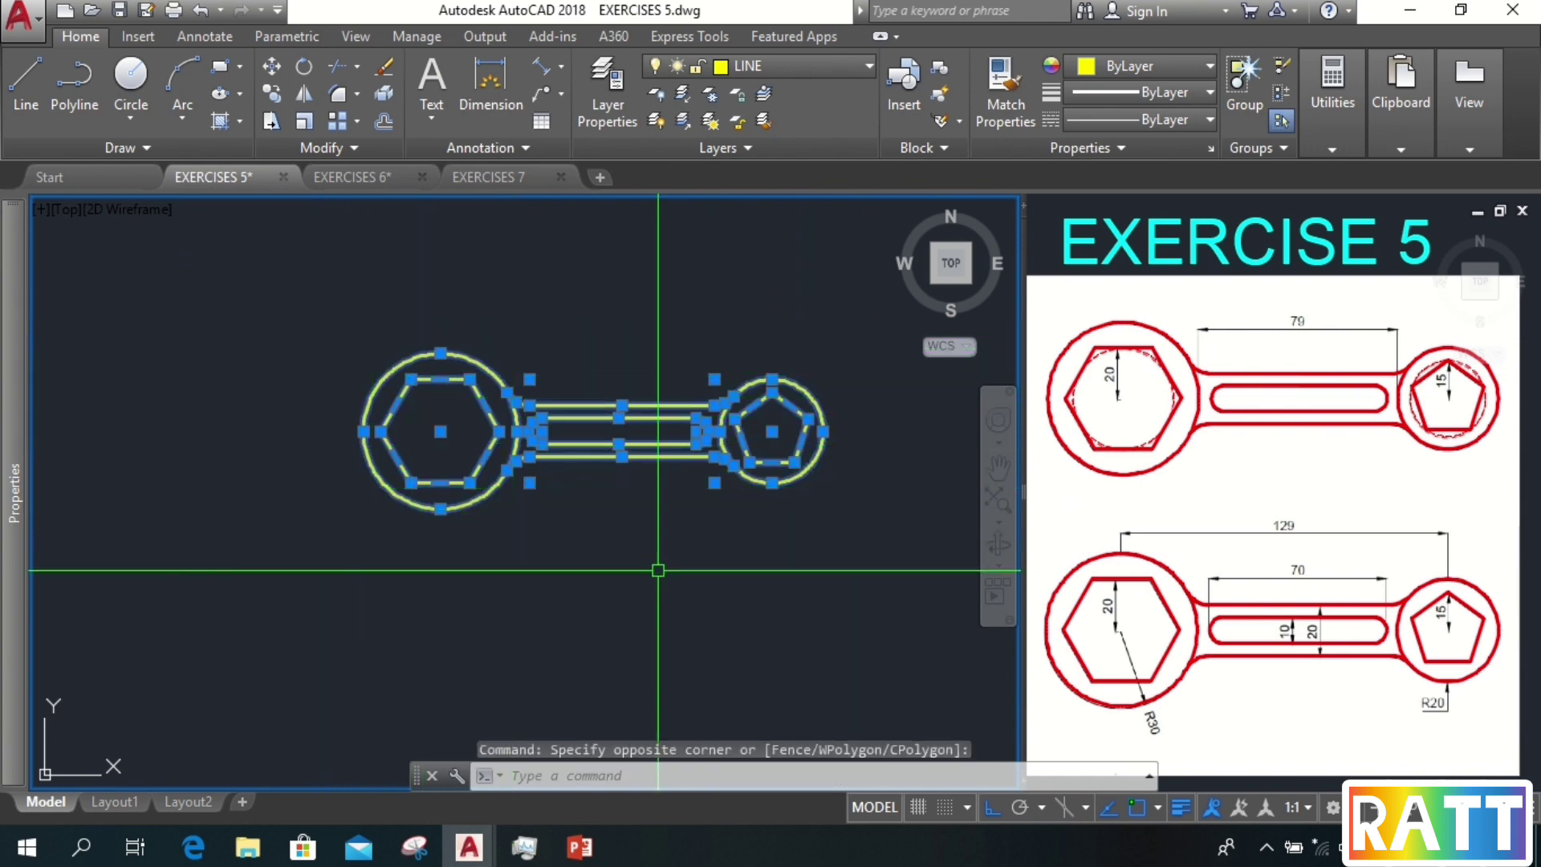
text(co)
key(Return)
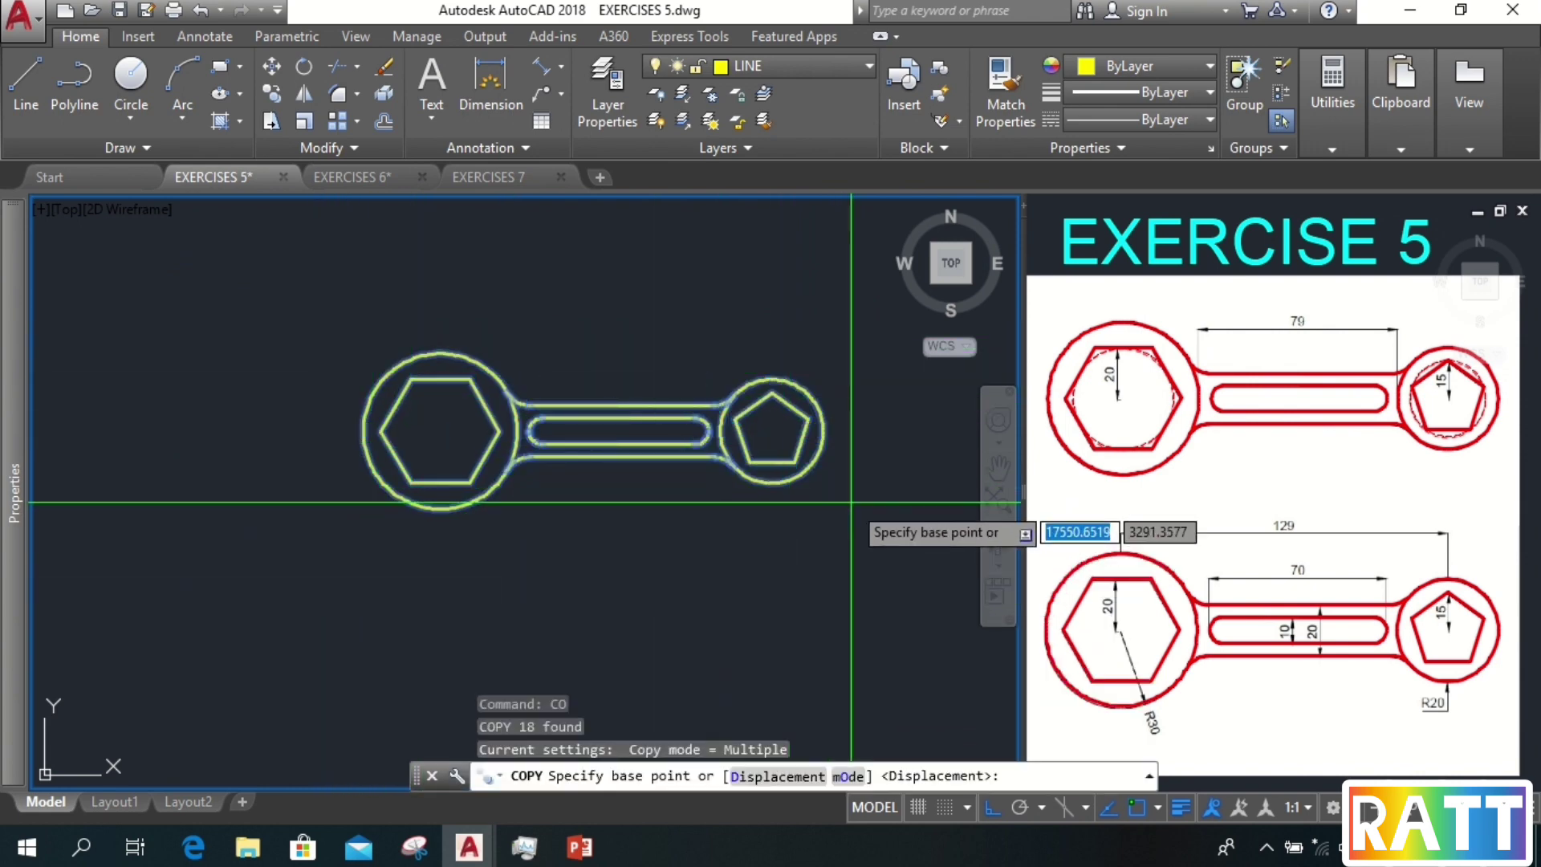
click(852, 503)
middle_drag(860, 619, 842, 580)
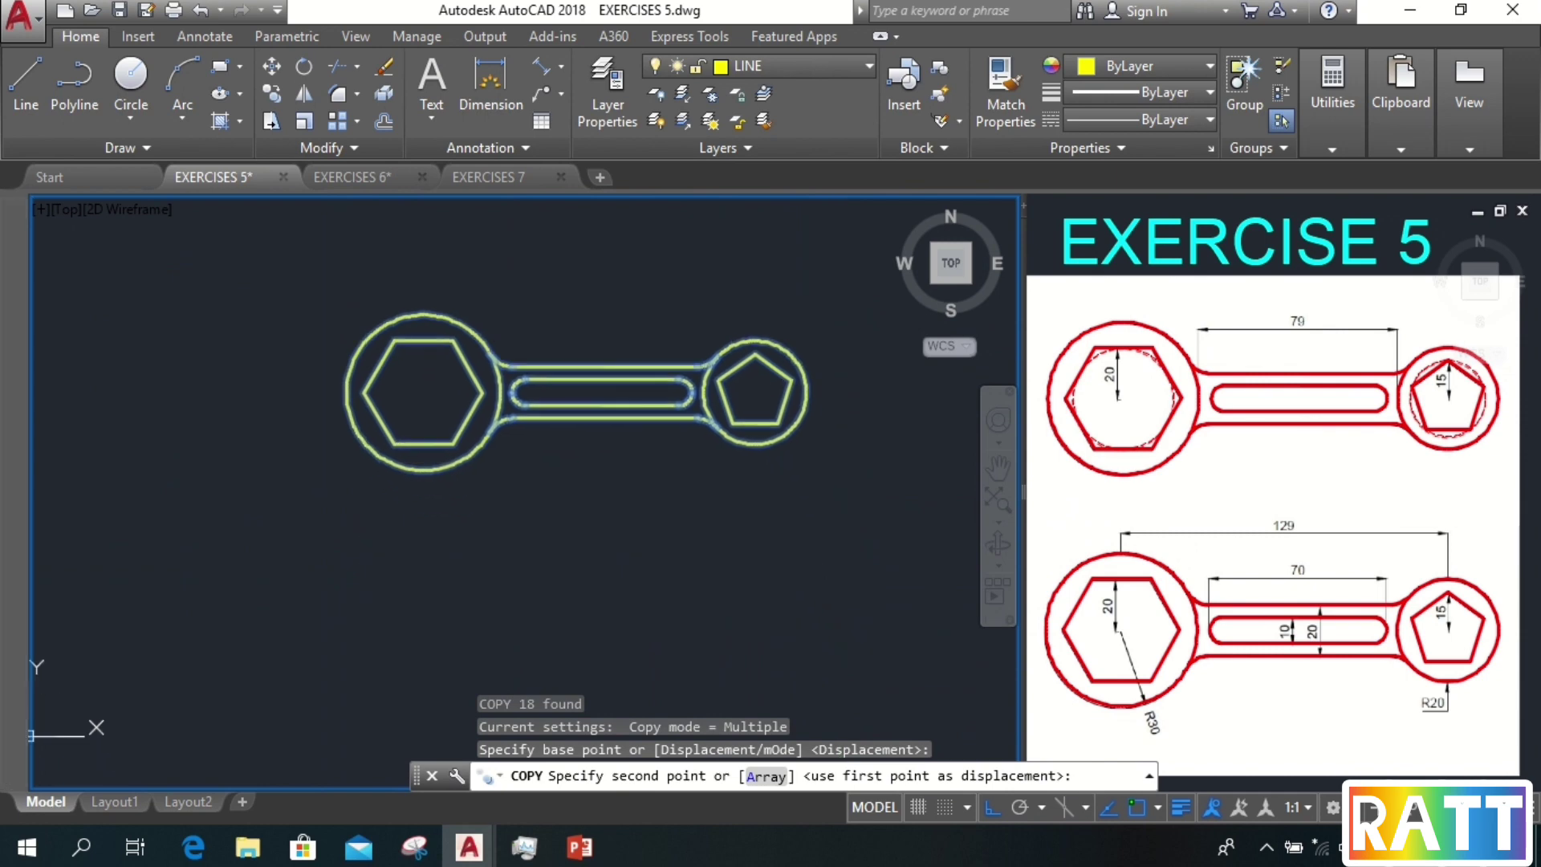
click(846, 639)
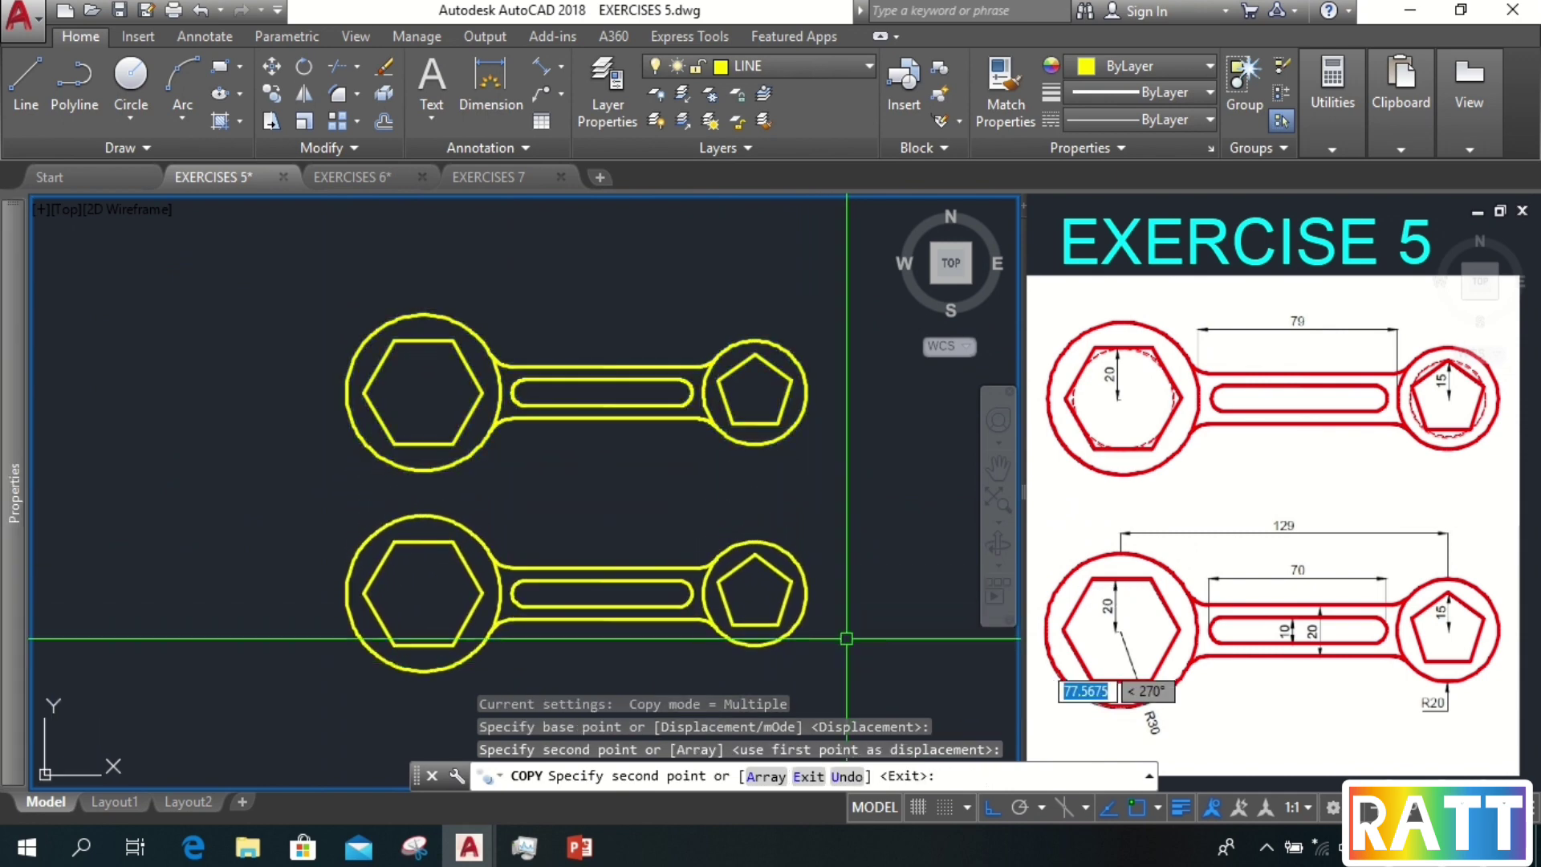
key(Return)
middle_drag(846, 639, 777, 605)
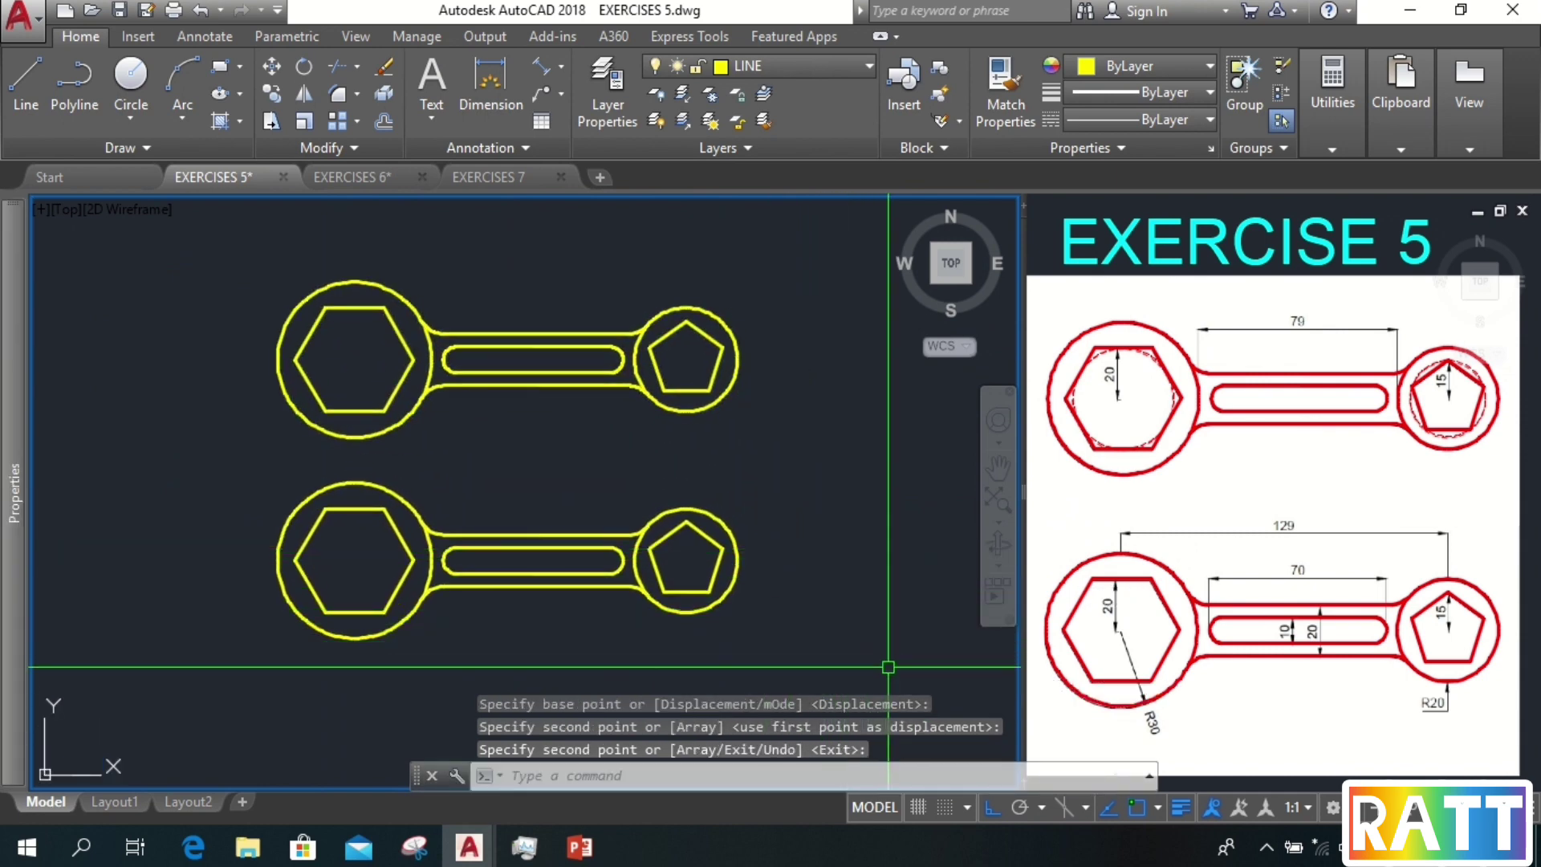
scroll(745, 504, up, 1)
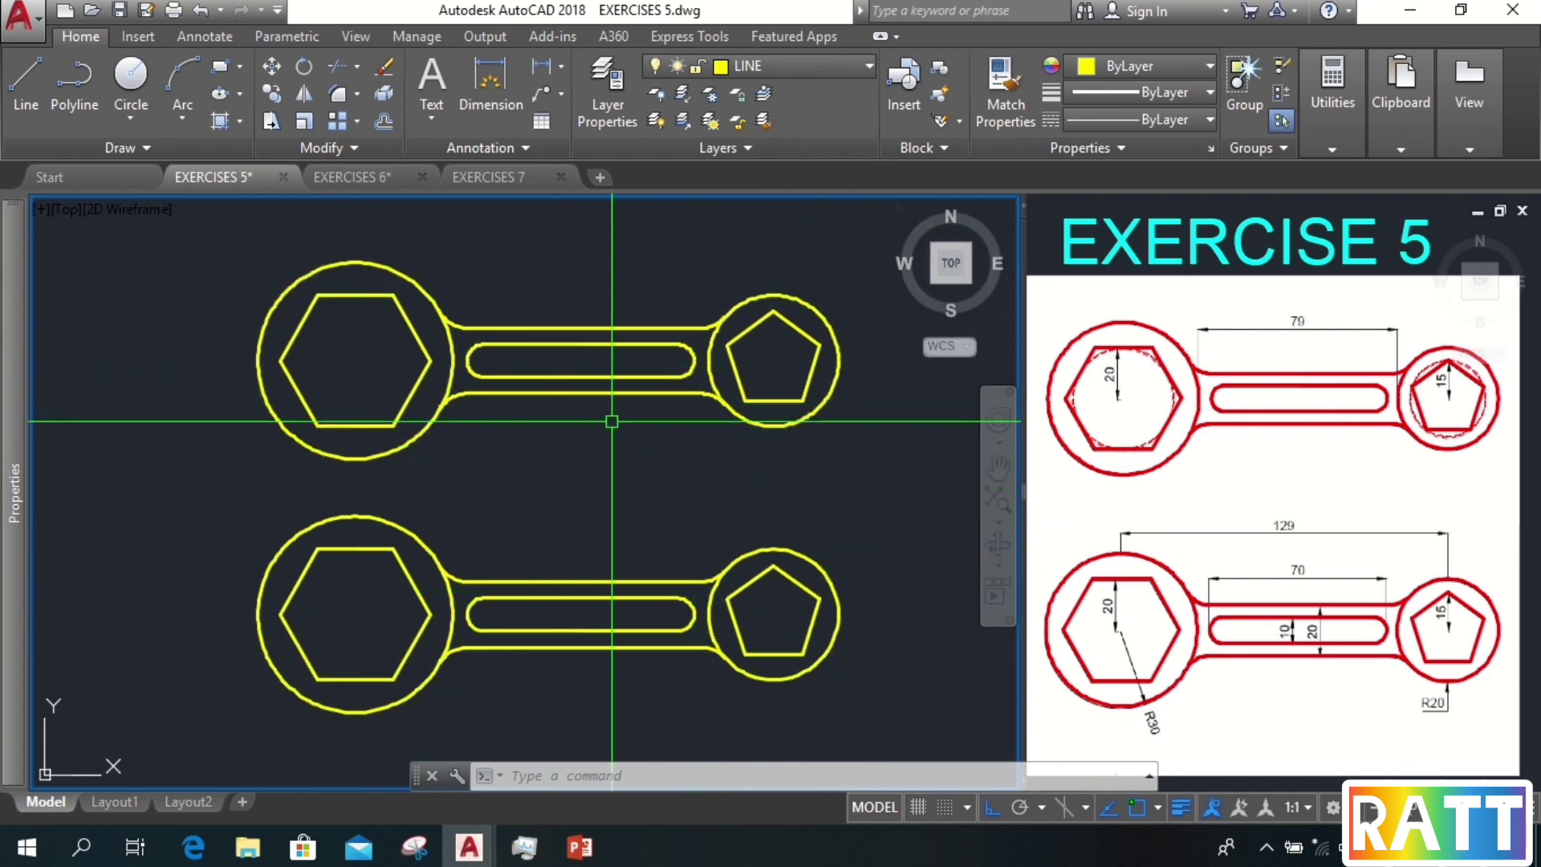
- Make layer 0 current and add a 79 linear dimension above the upper spanner's handle
click(796, 69)
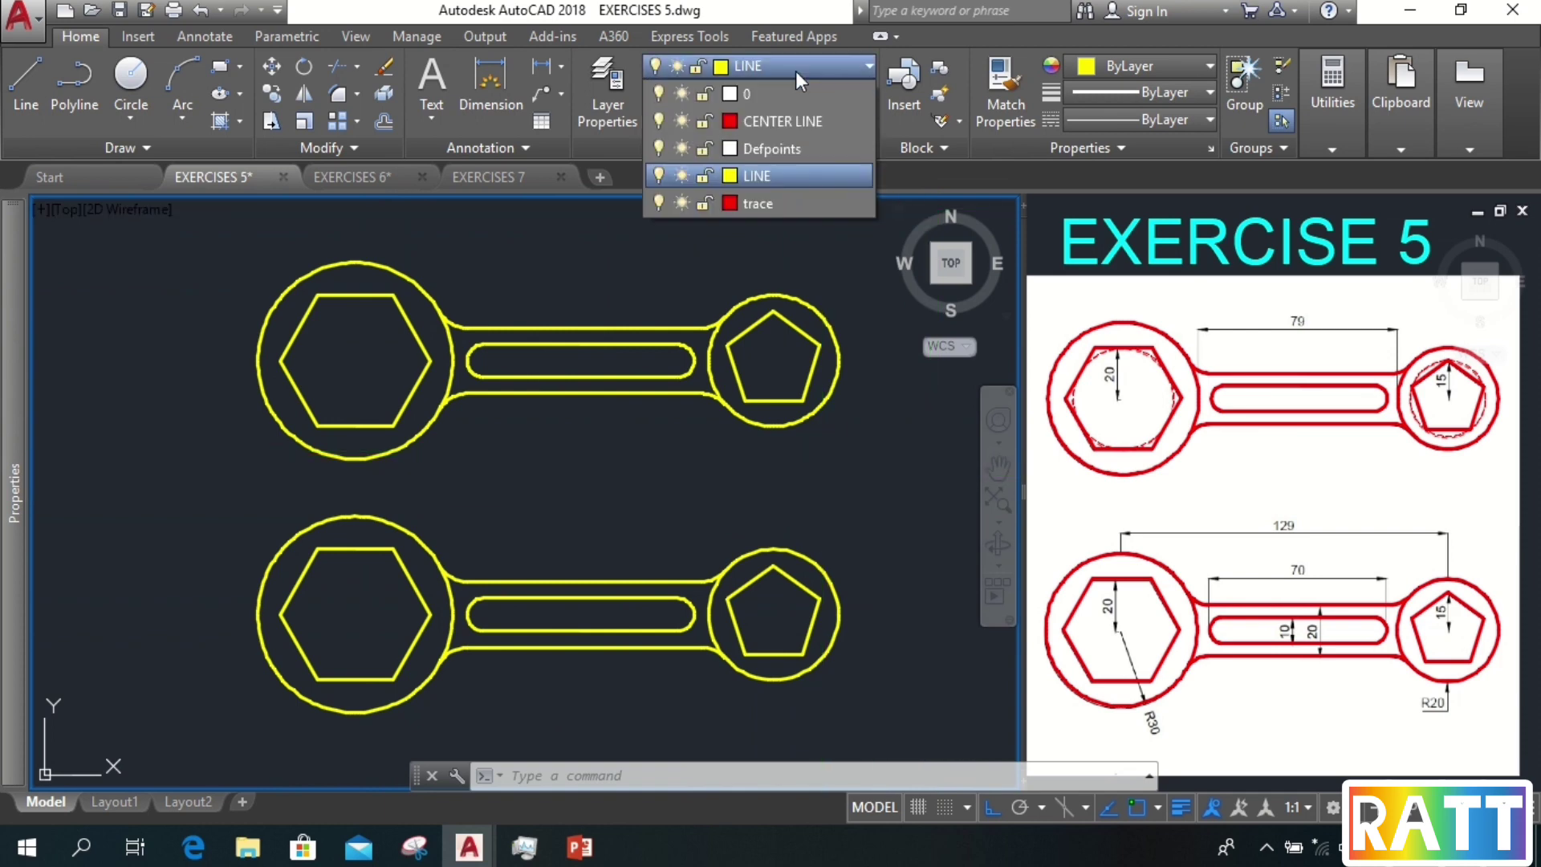
click(777, 98)
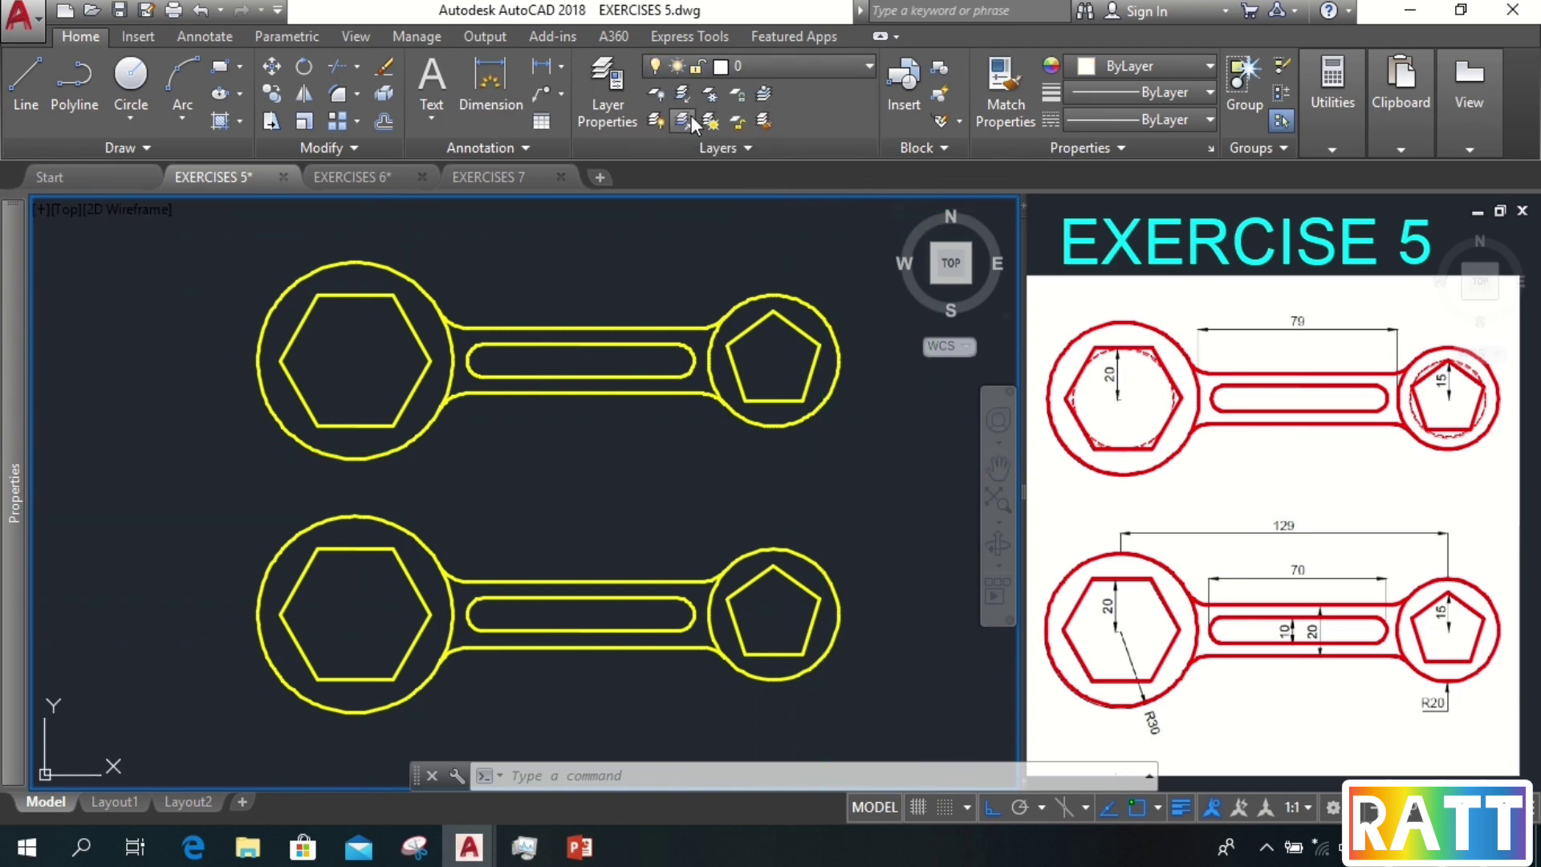
click(559, 68)
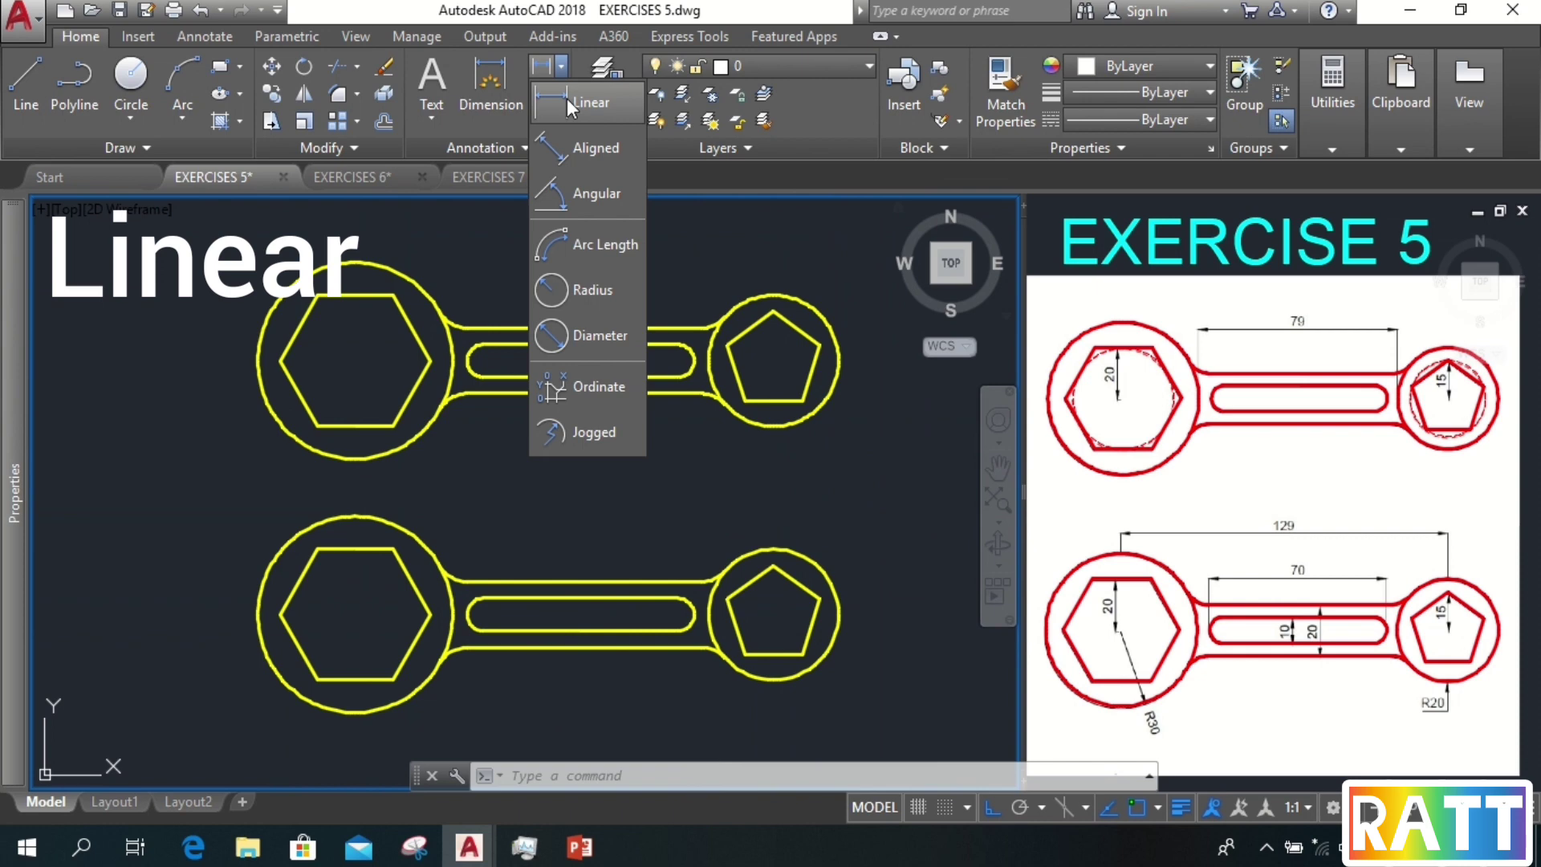
click(567, 98)
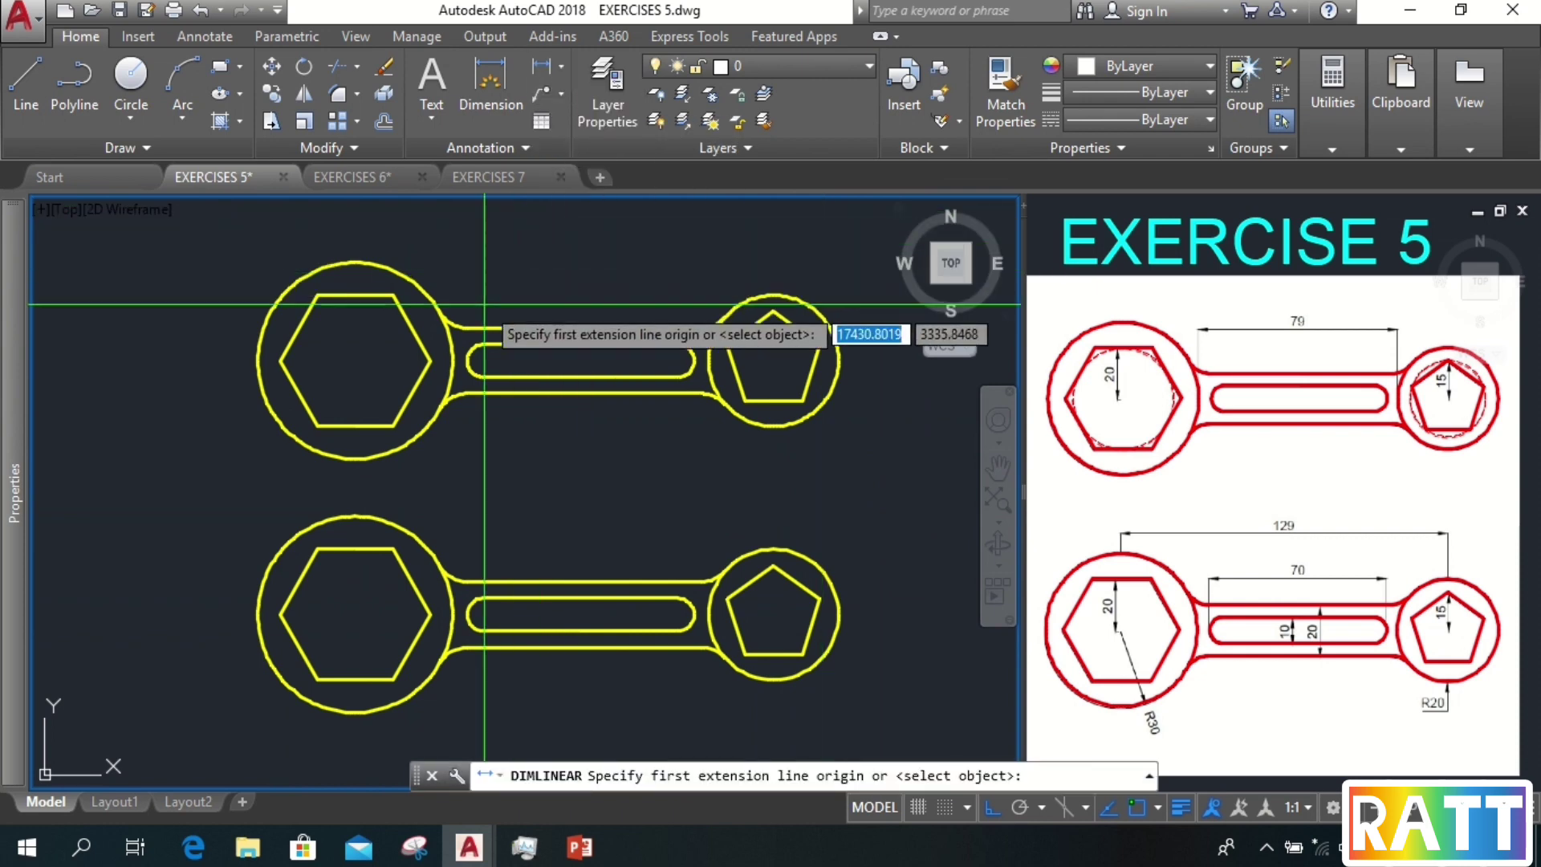
click(355, 360)
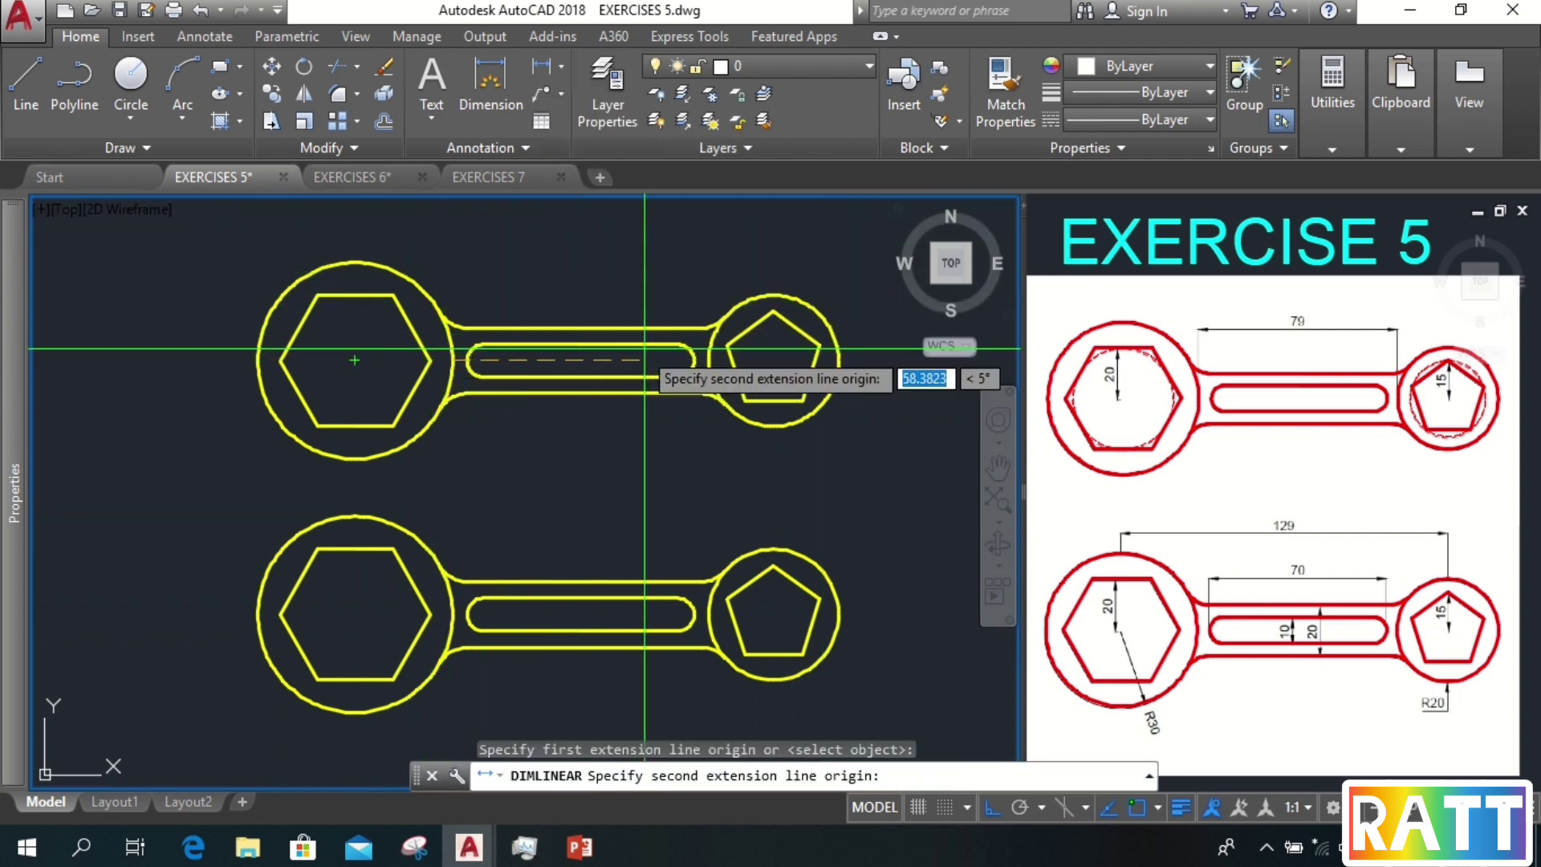
click(709, 359)
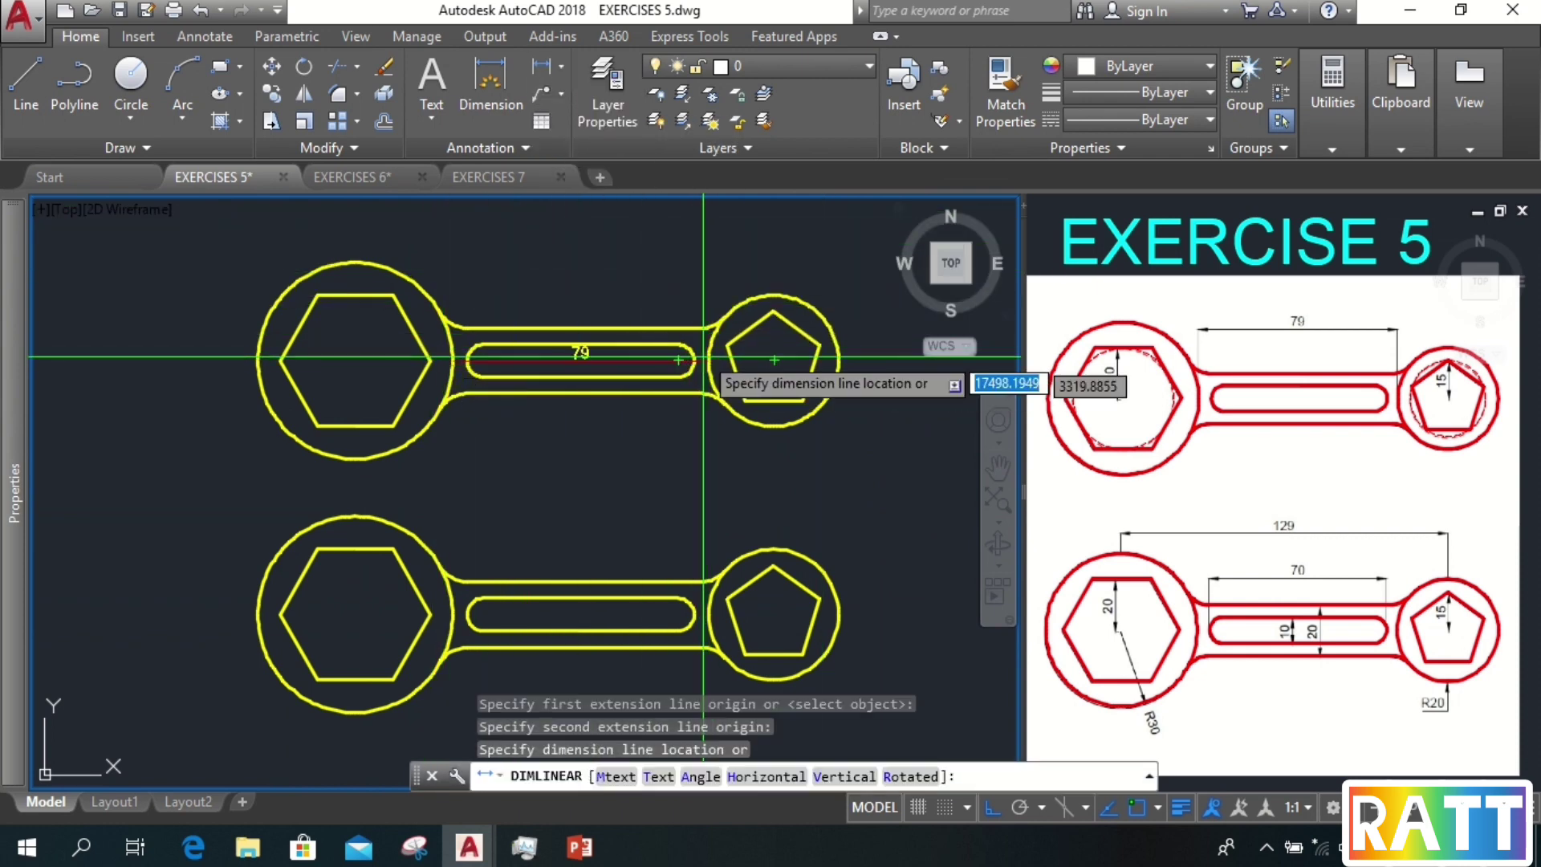
click(634, 272)
- Add a vertical 15 linear dimension on the upper spanner's pentagon
key(Return)
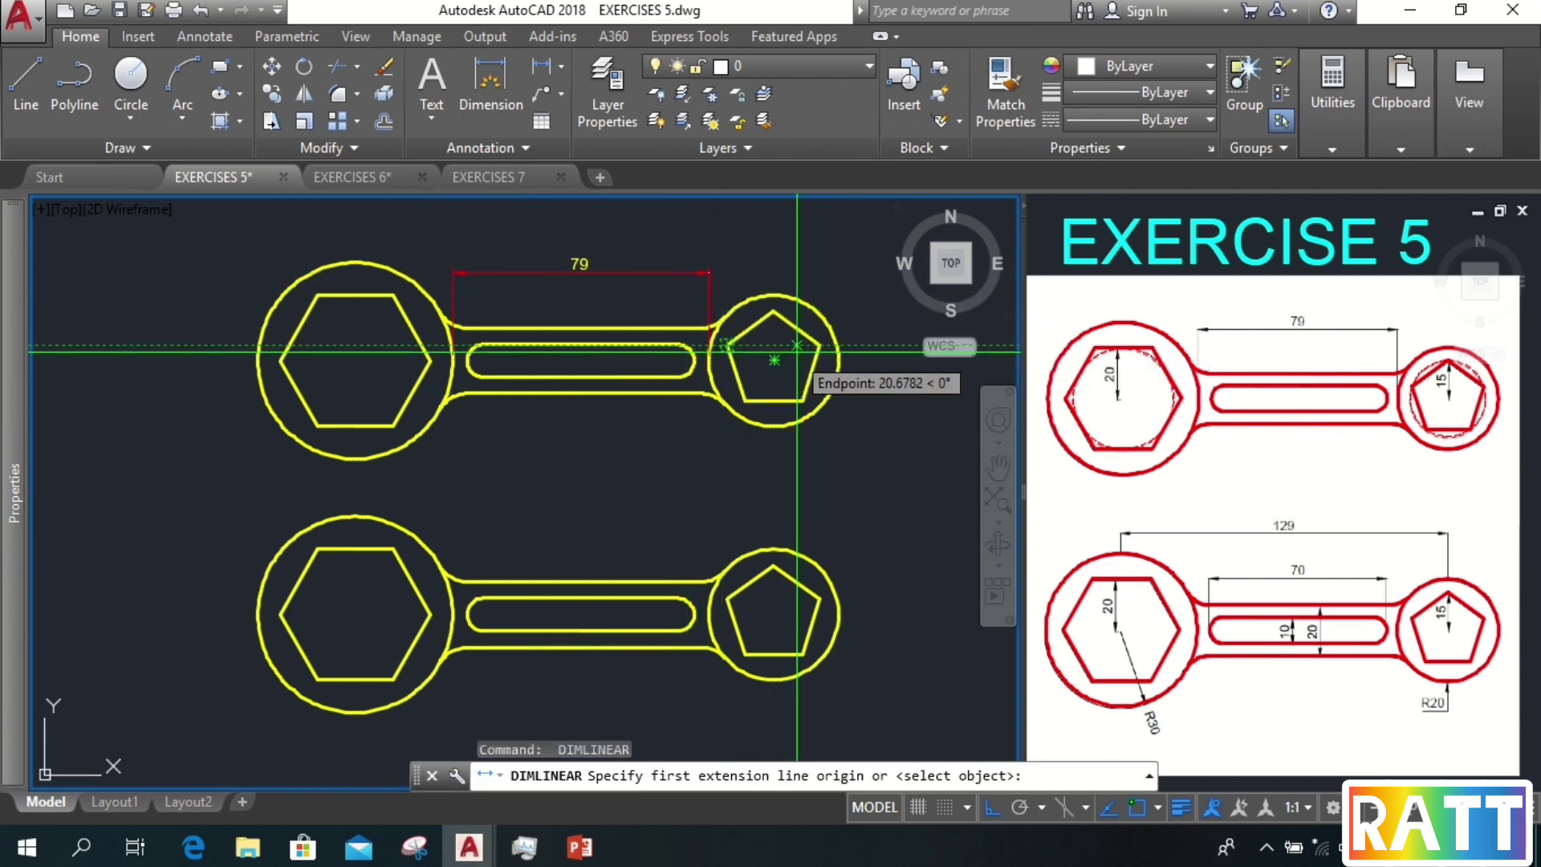
click(774, 310)
click(774, 360)
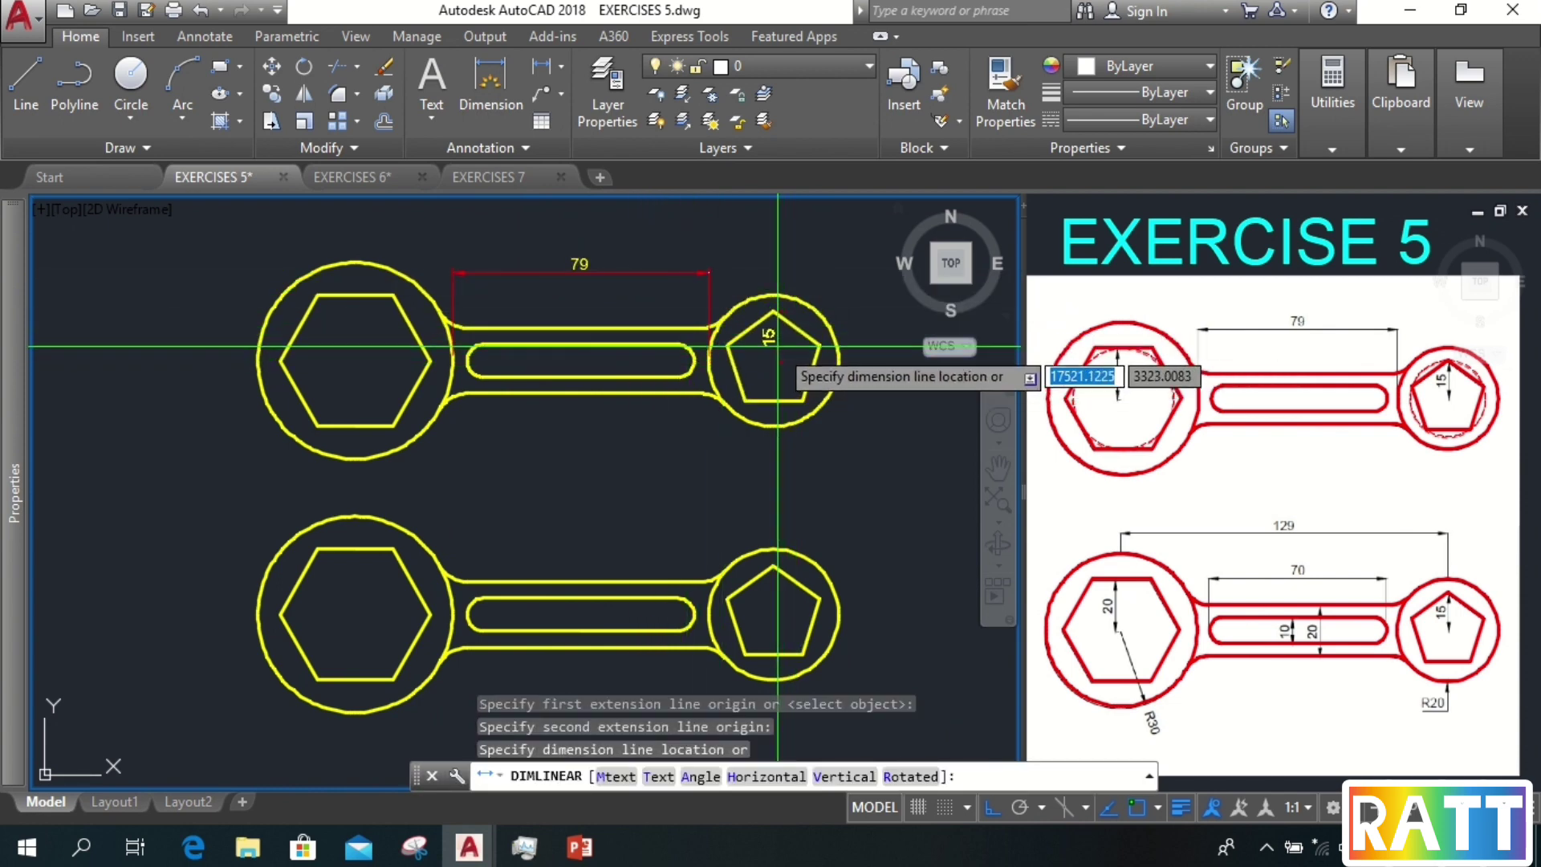
click(777, 347)
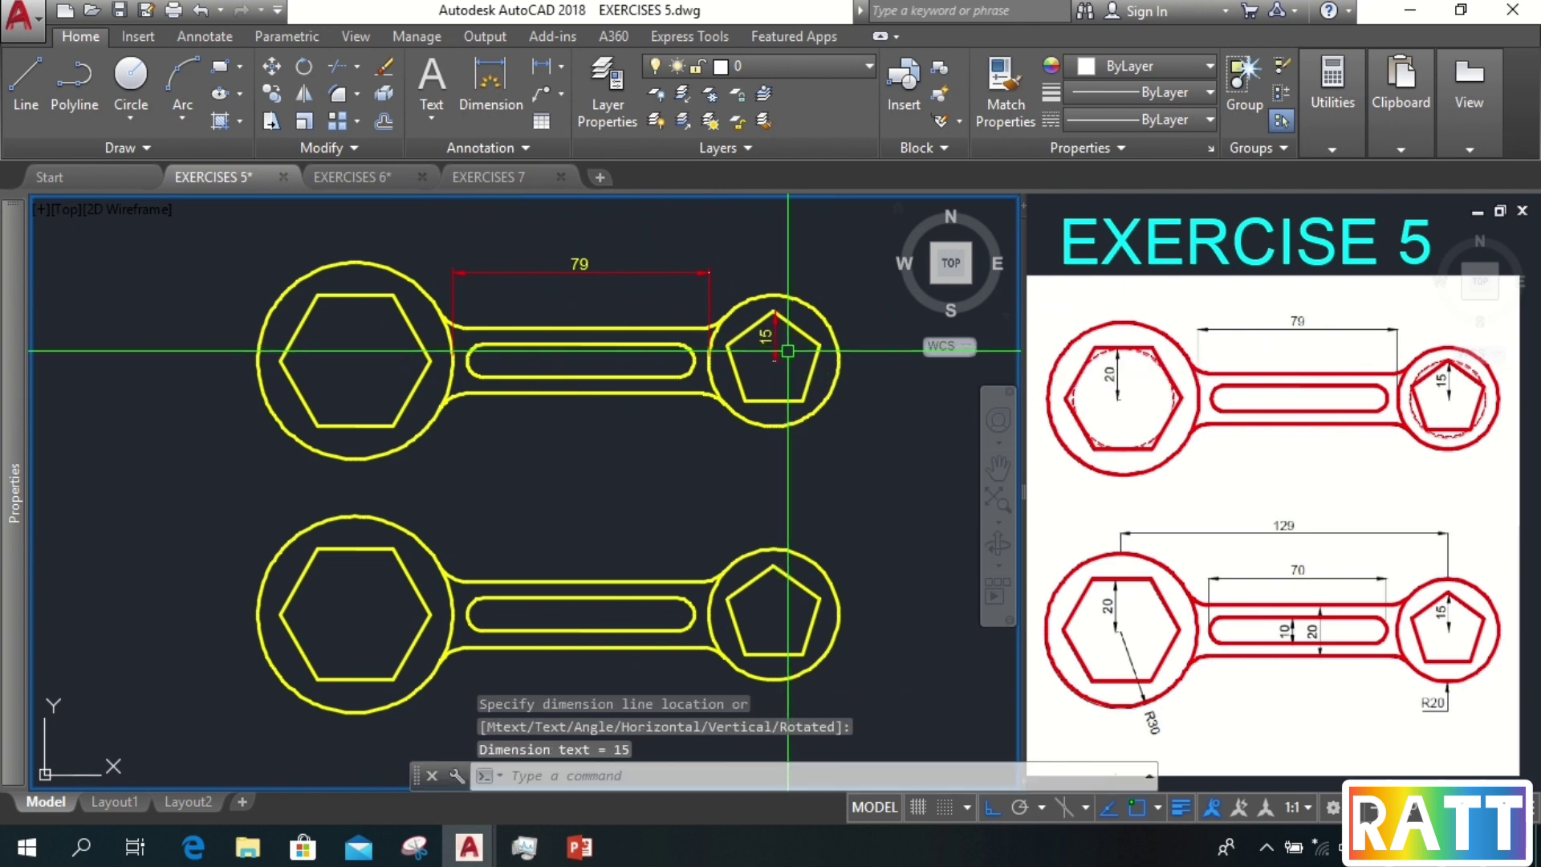
key(Return)
- Dimension the lower spanner's 129 overall length and the 70 slot length
click(354, 517)
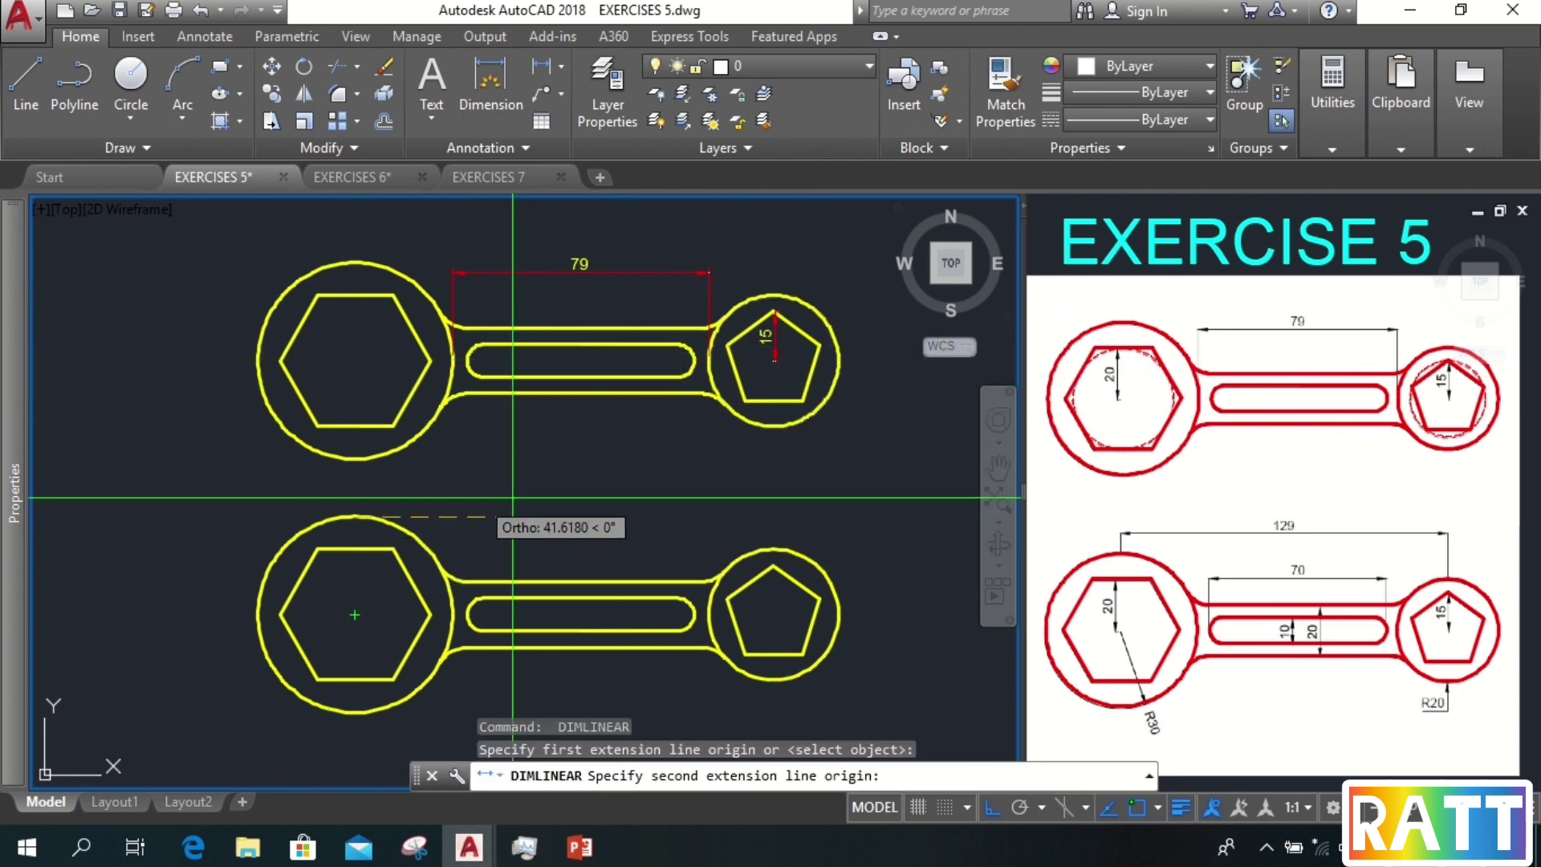
click(773, 549)
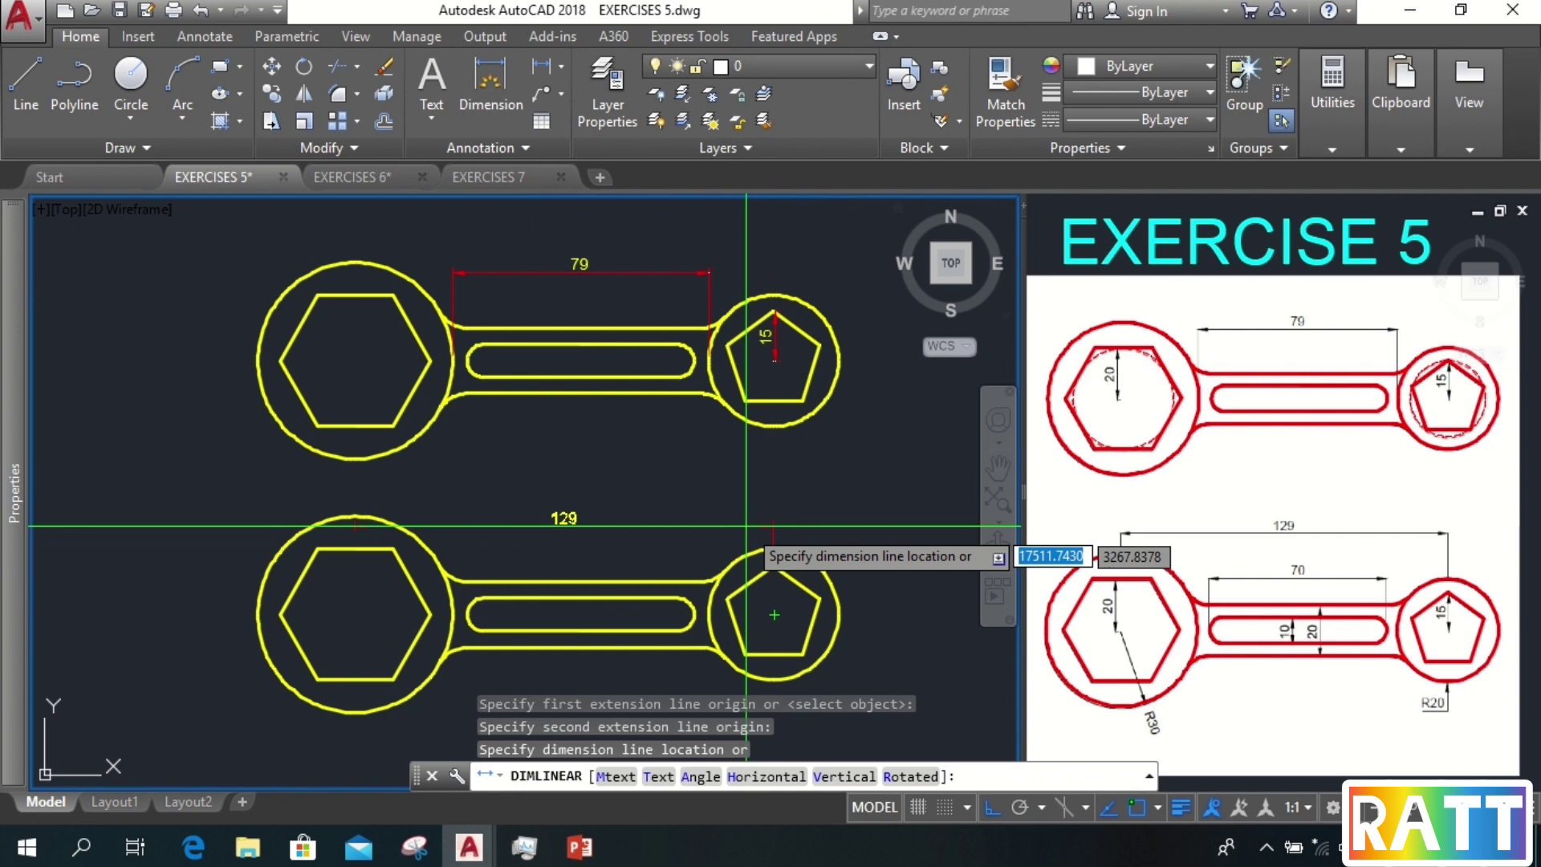
click(701, 488)
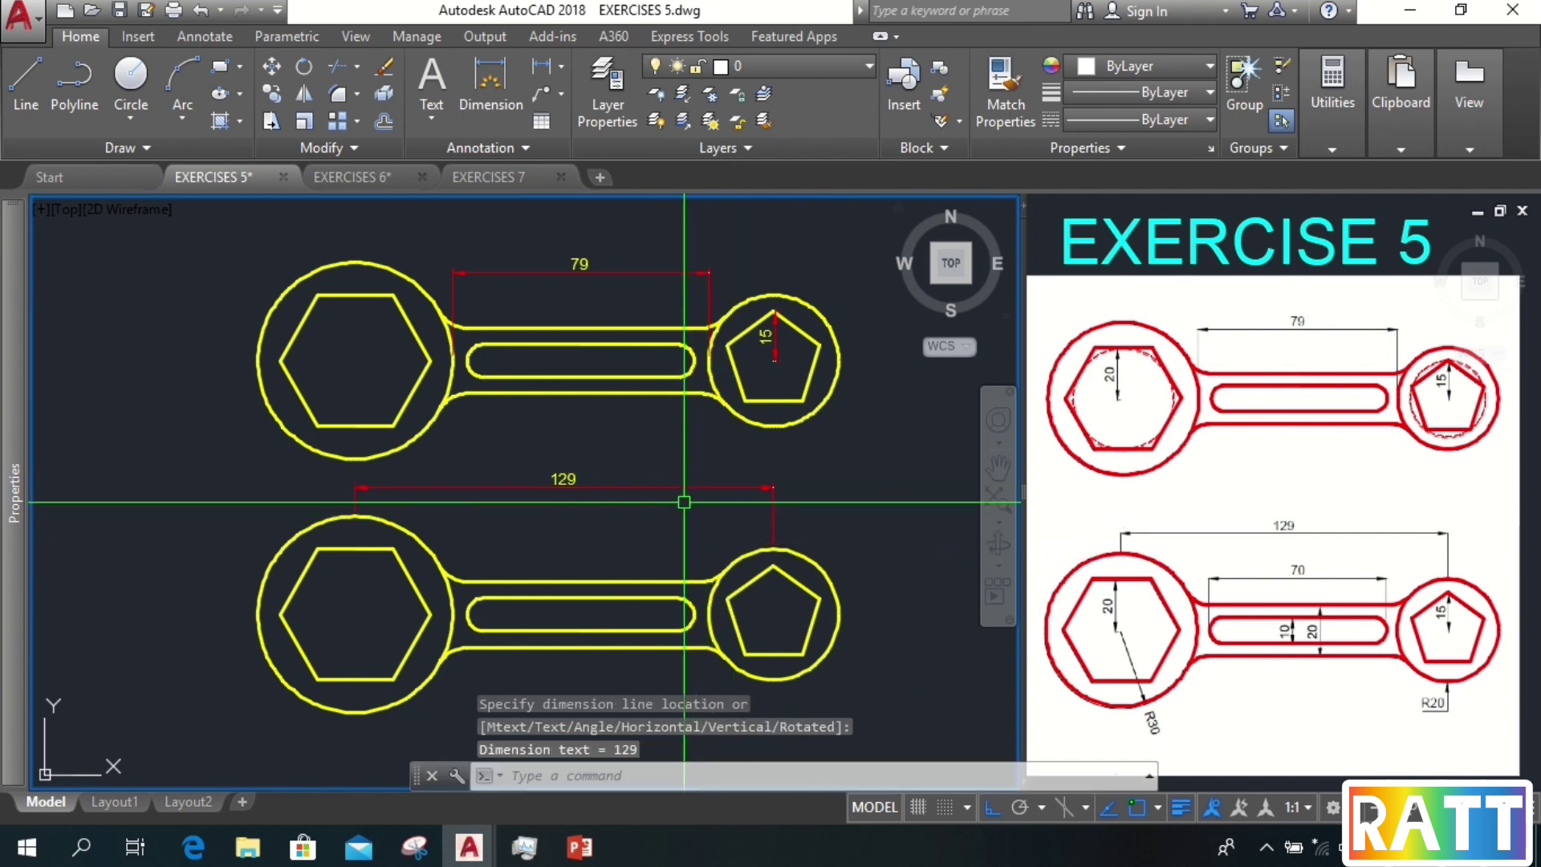
key(Return)
click(452, 615)
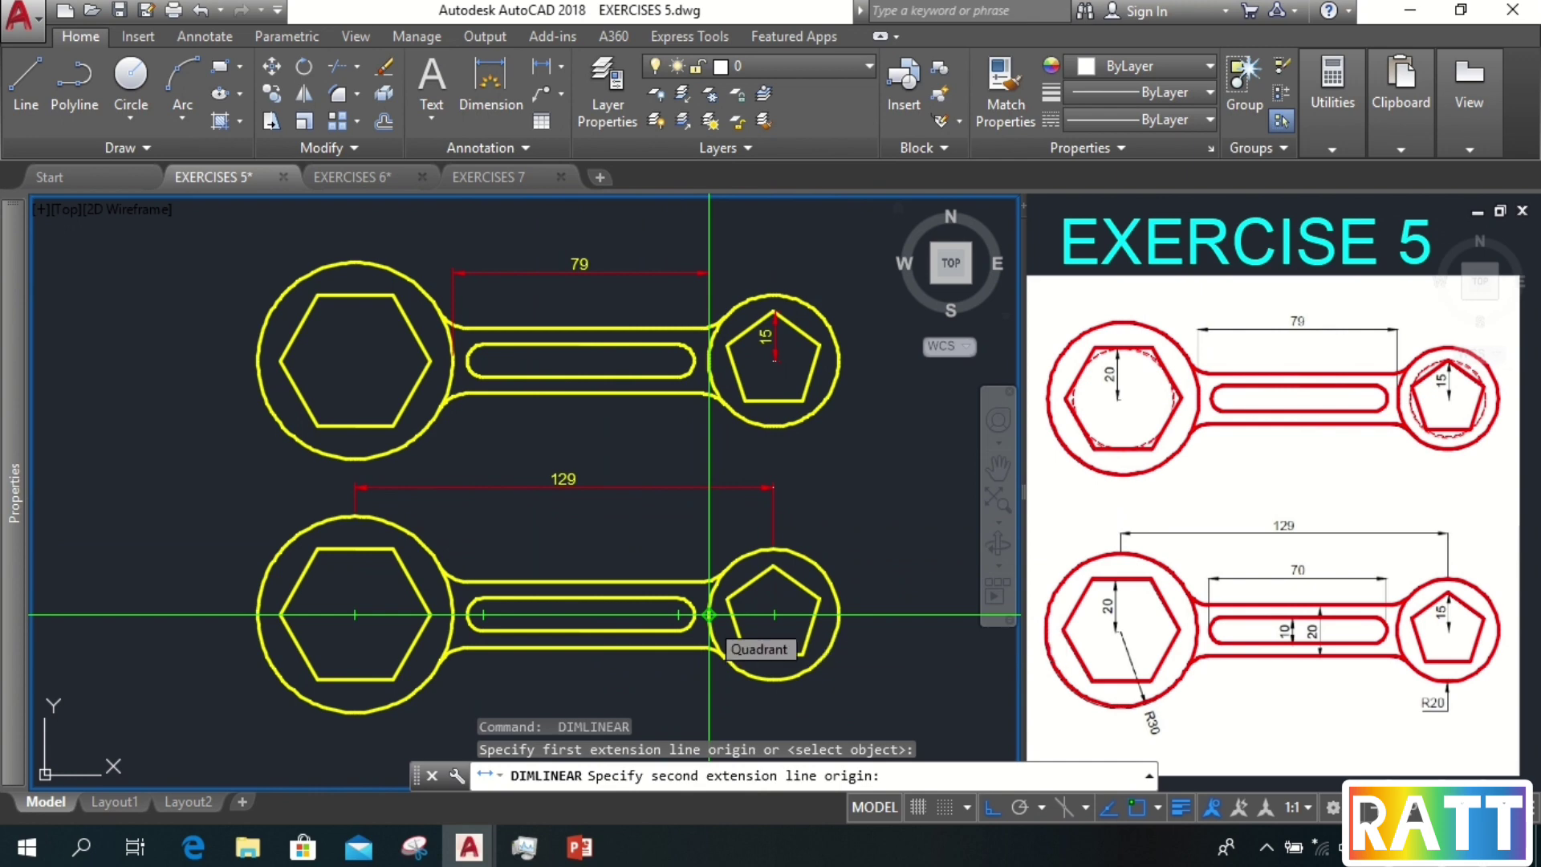
key(Escape)
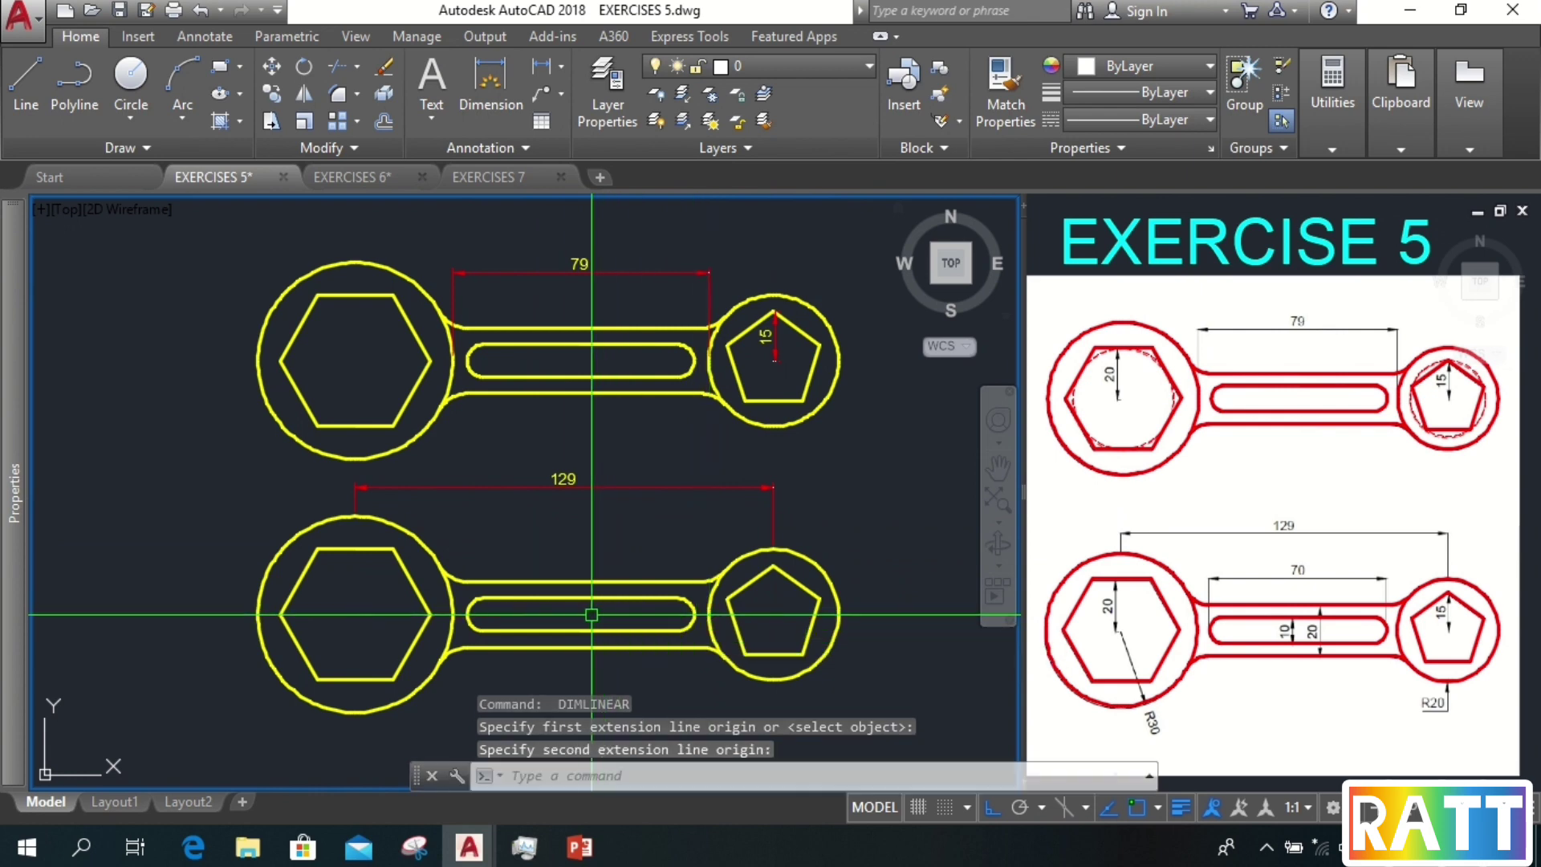
key(Return)
click(466, 615)
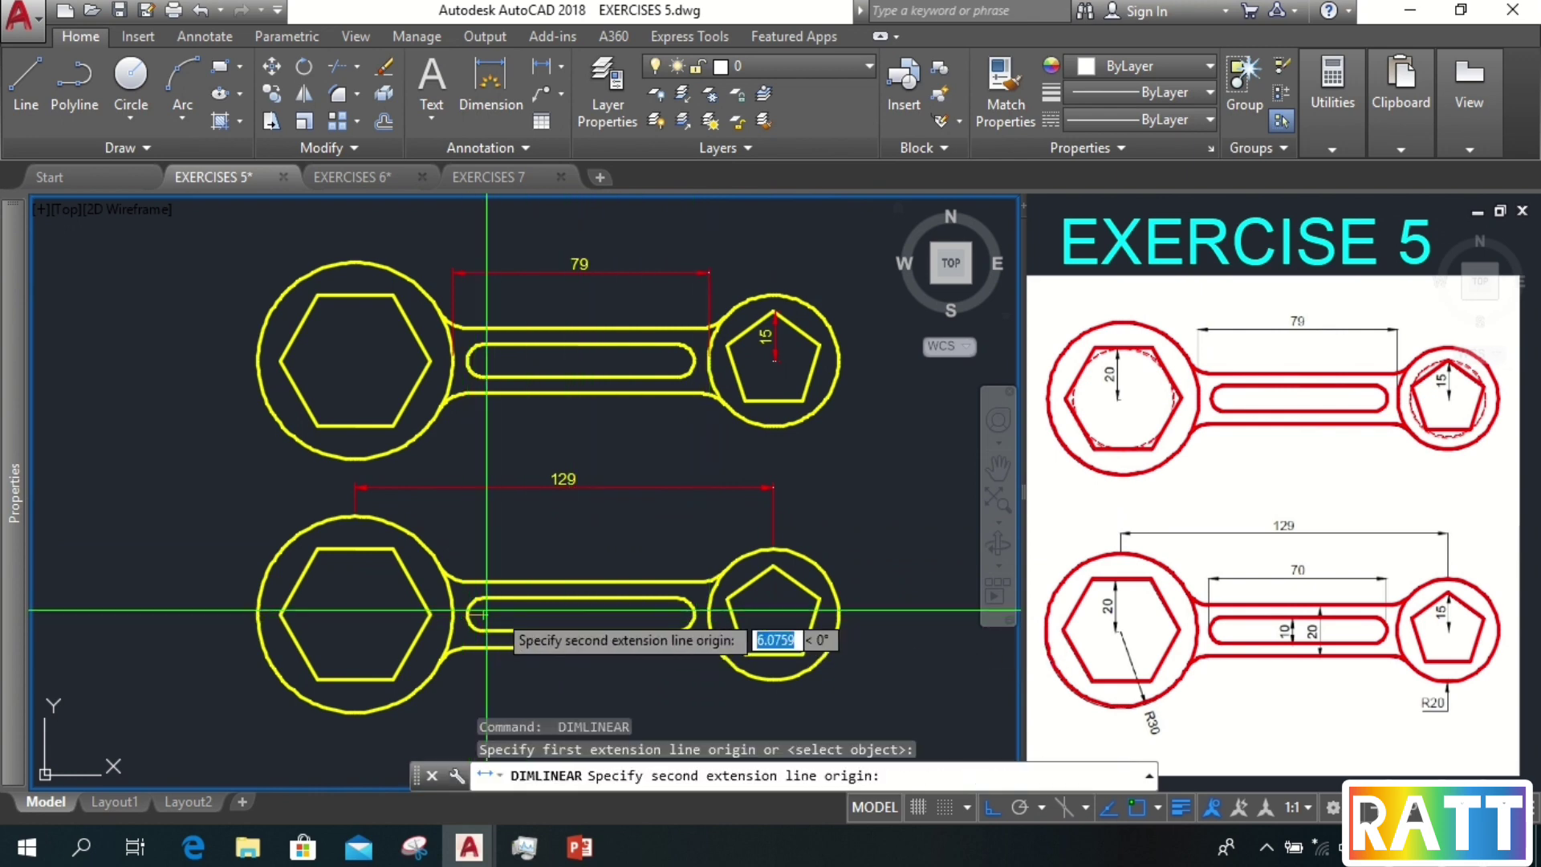
click(694, 615)
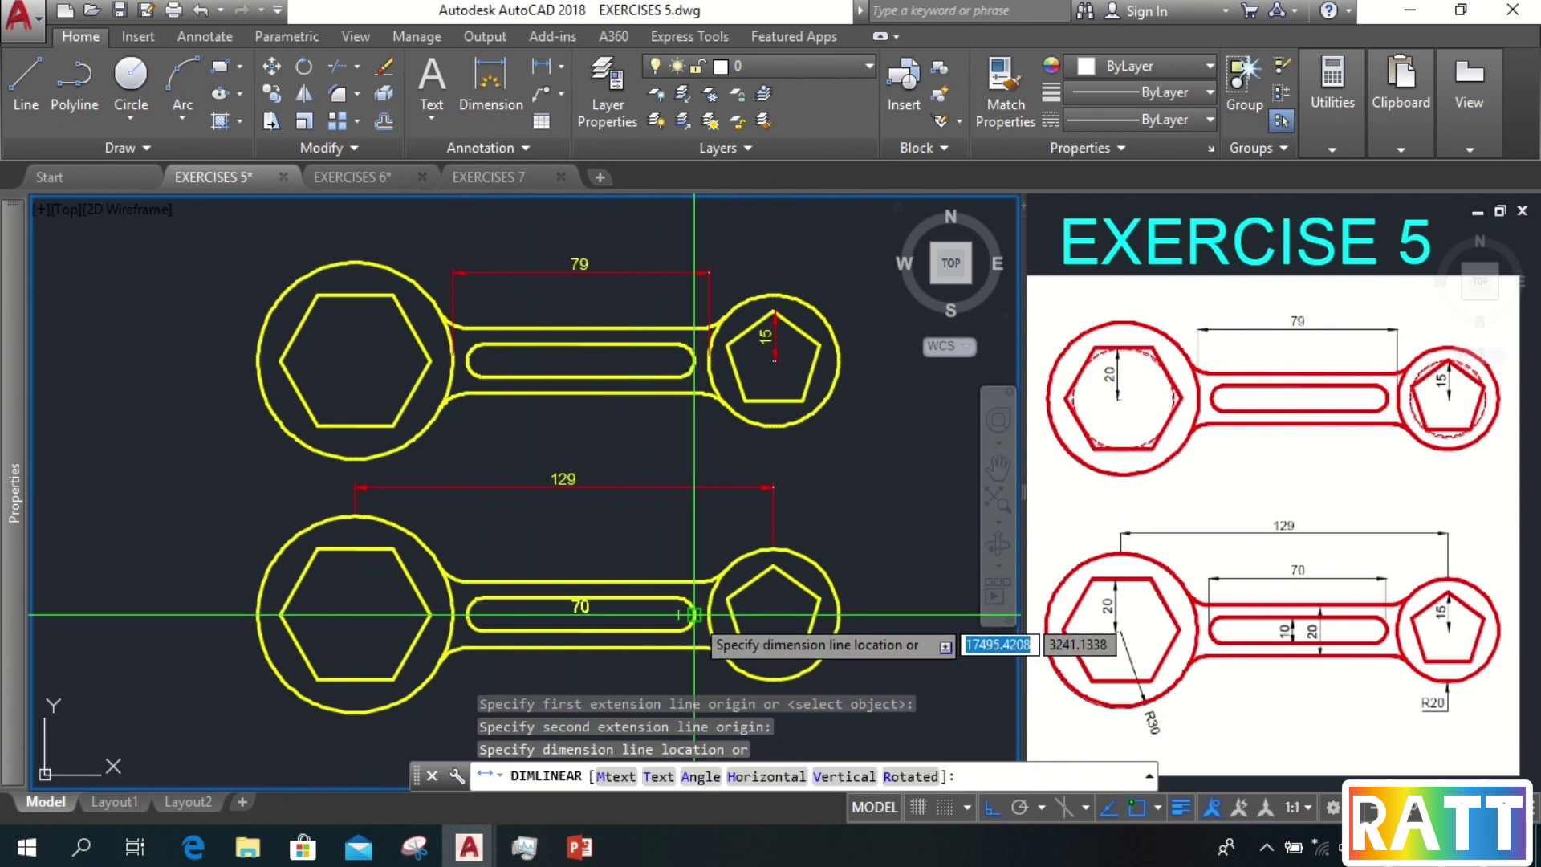
click(618, 537)
- Add vertical dimensions to the lower spanner: 10 slot width, 20 handle width, 15 pentagon
key(Return)
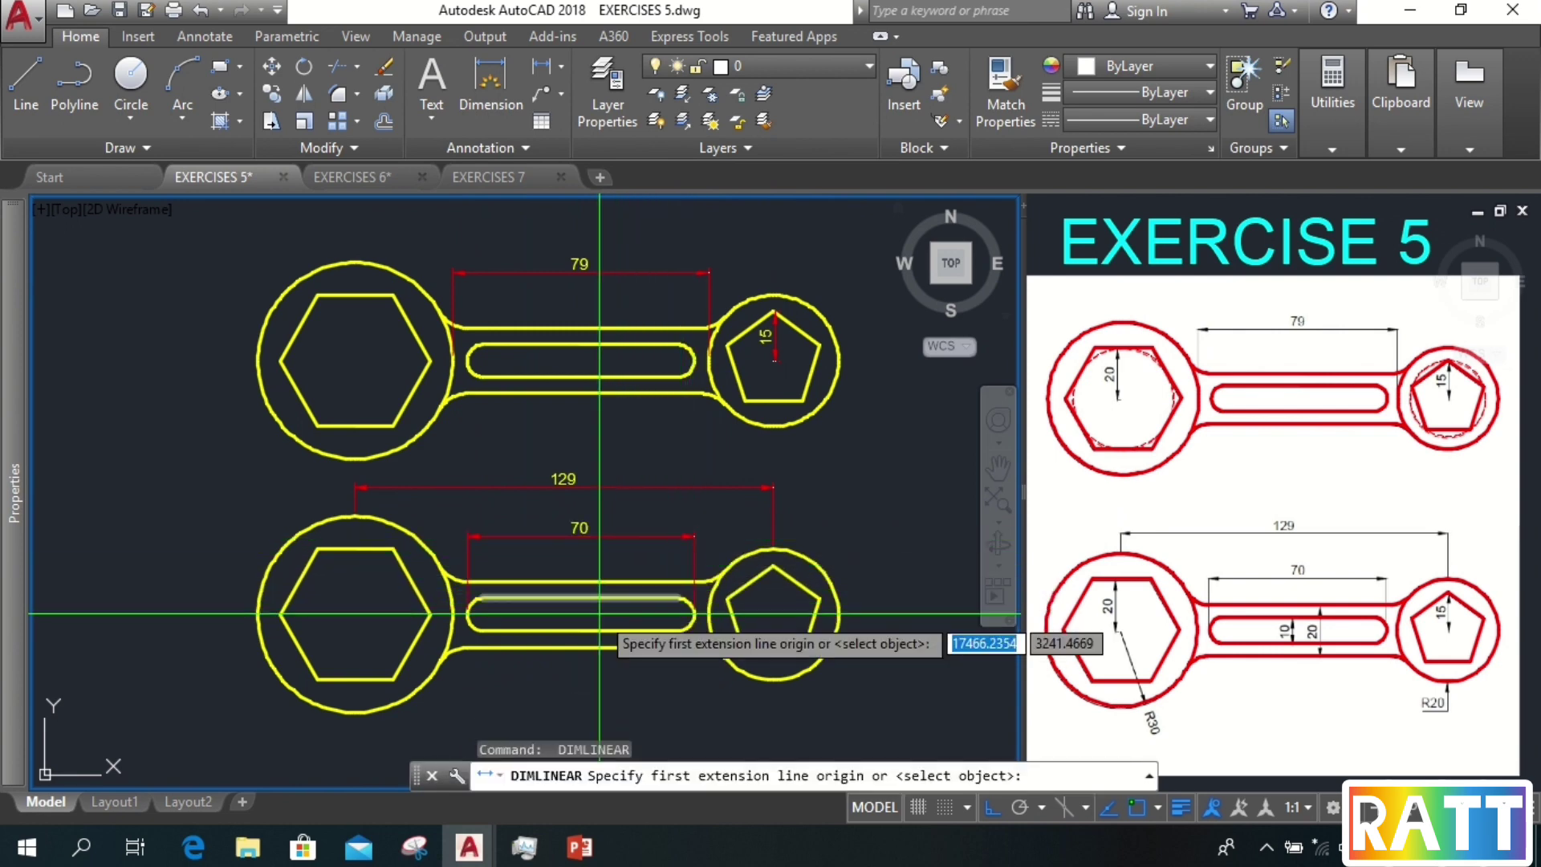
click(579, 599)
click(580, 631)
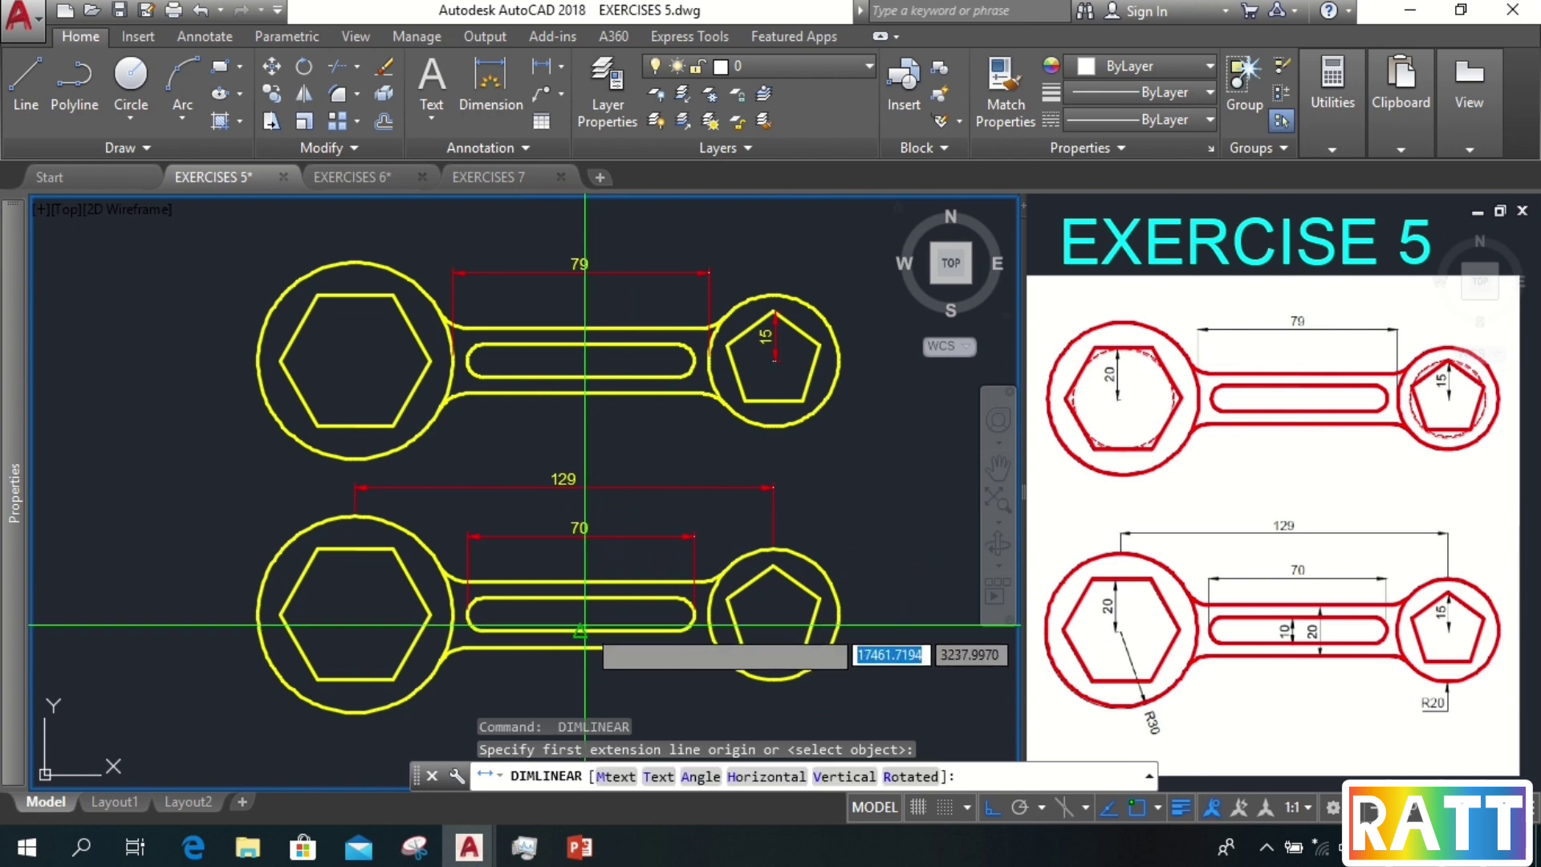
click(565, 614)
key(Return)
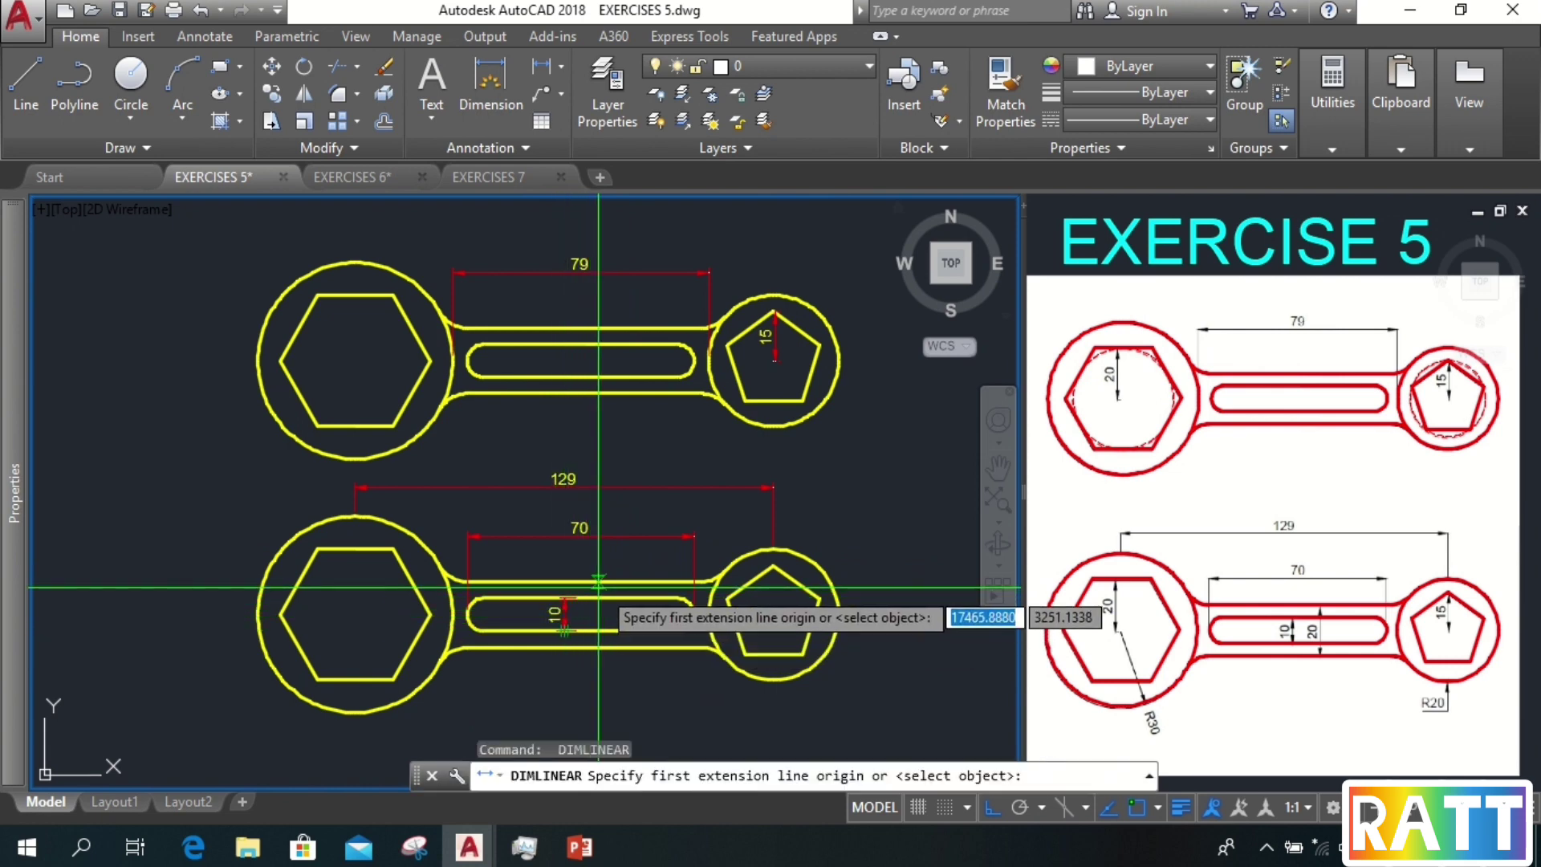
click(614, 581)
click(607, 647)
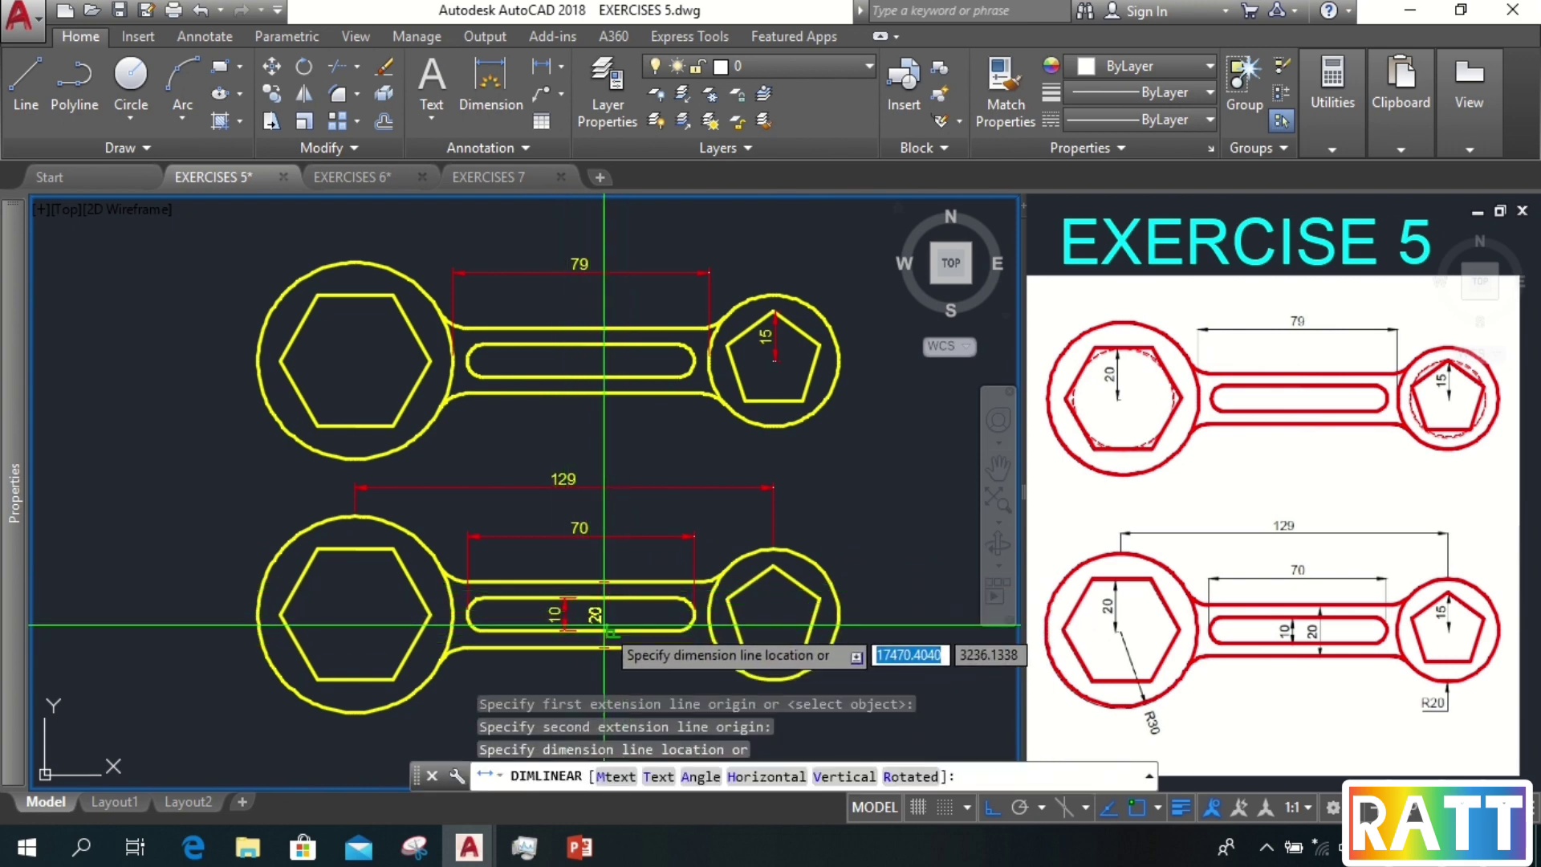
click(606, 616)
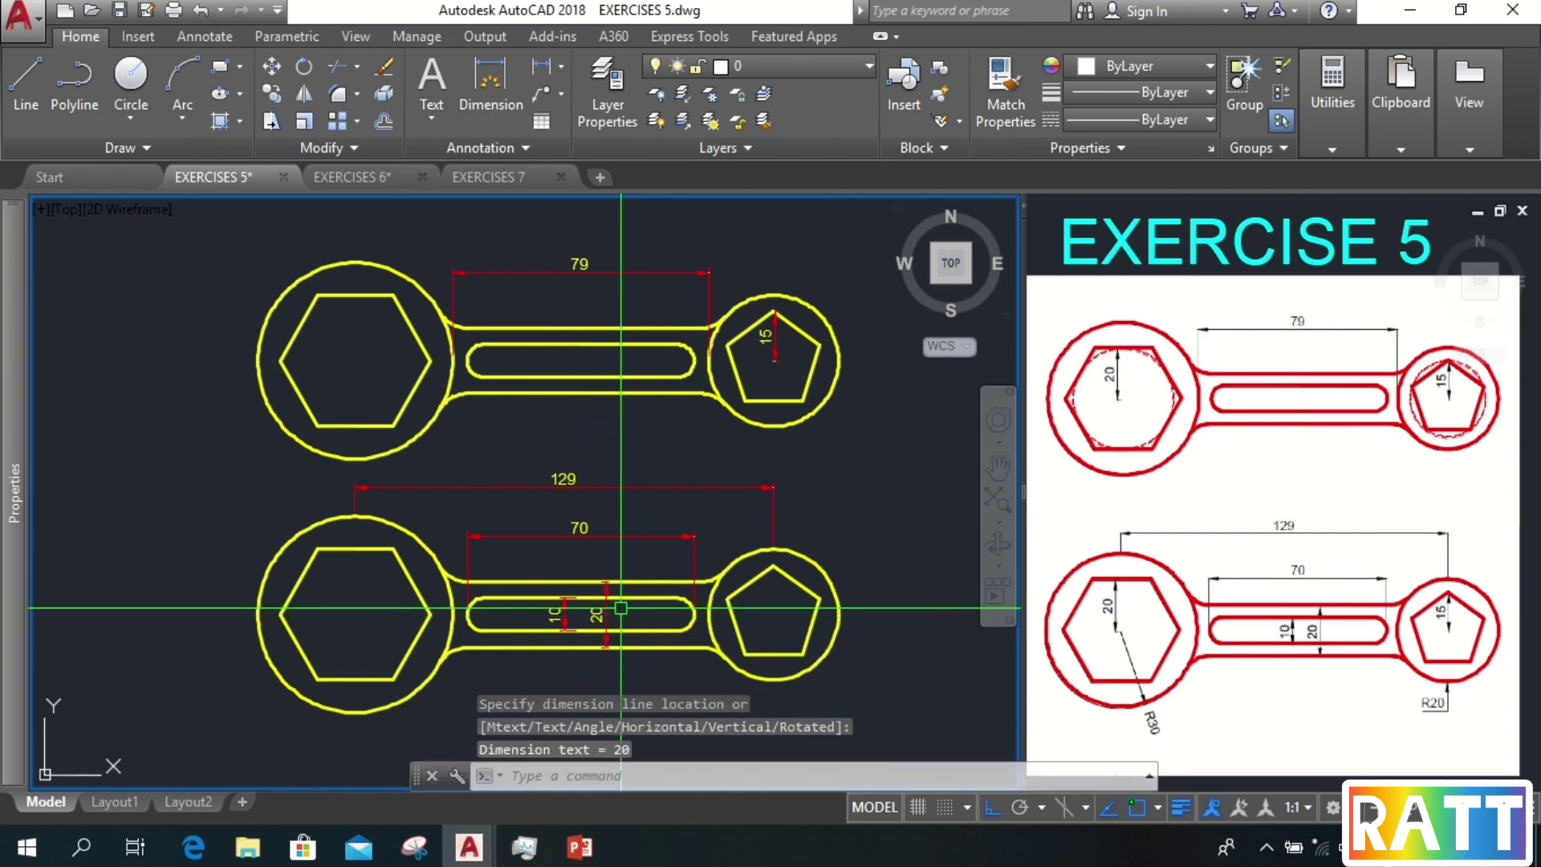
key(Return)
click(773, 567)
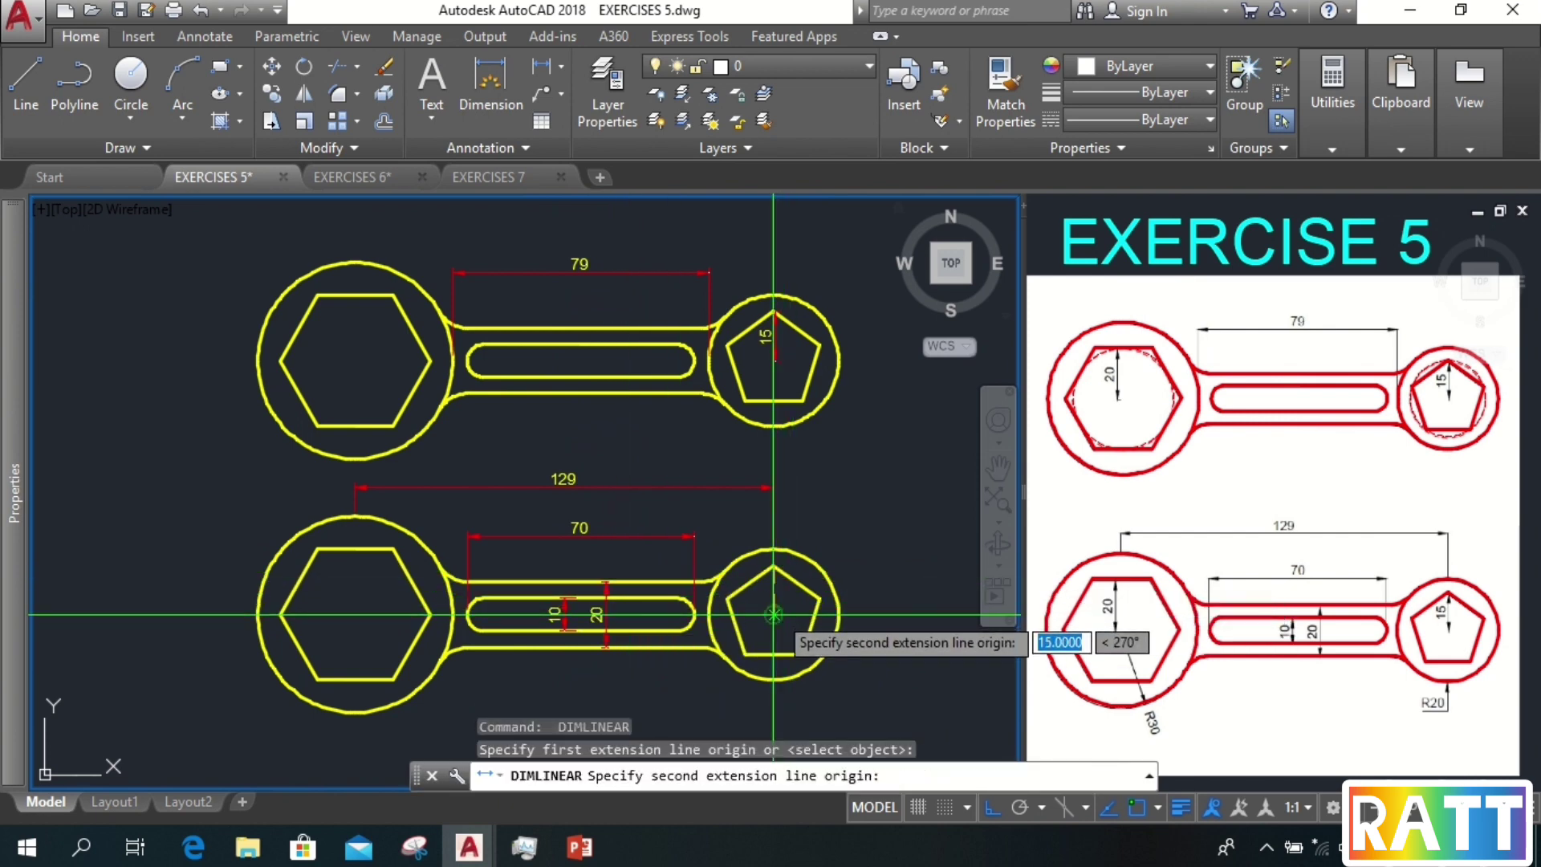
click(773, 615)
click(772, 614)
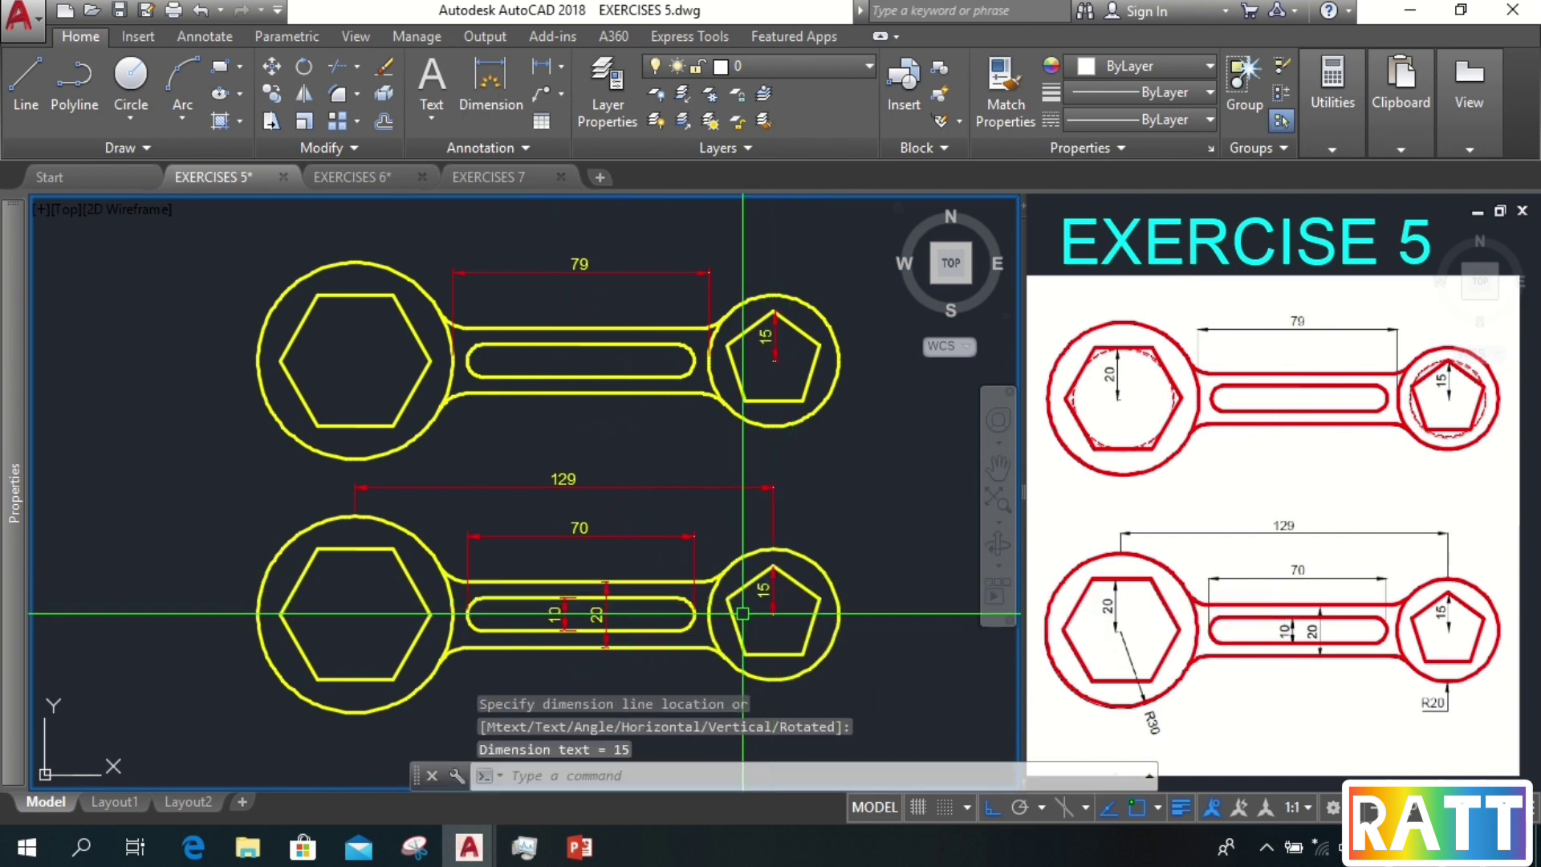
- Add vertical 20 dimensions on both the lower and upper hexagons
key(Return)
click(354, 549)
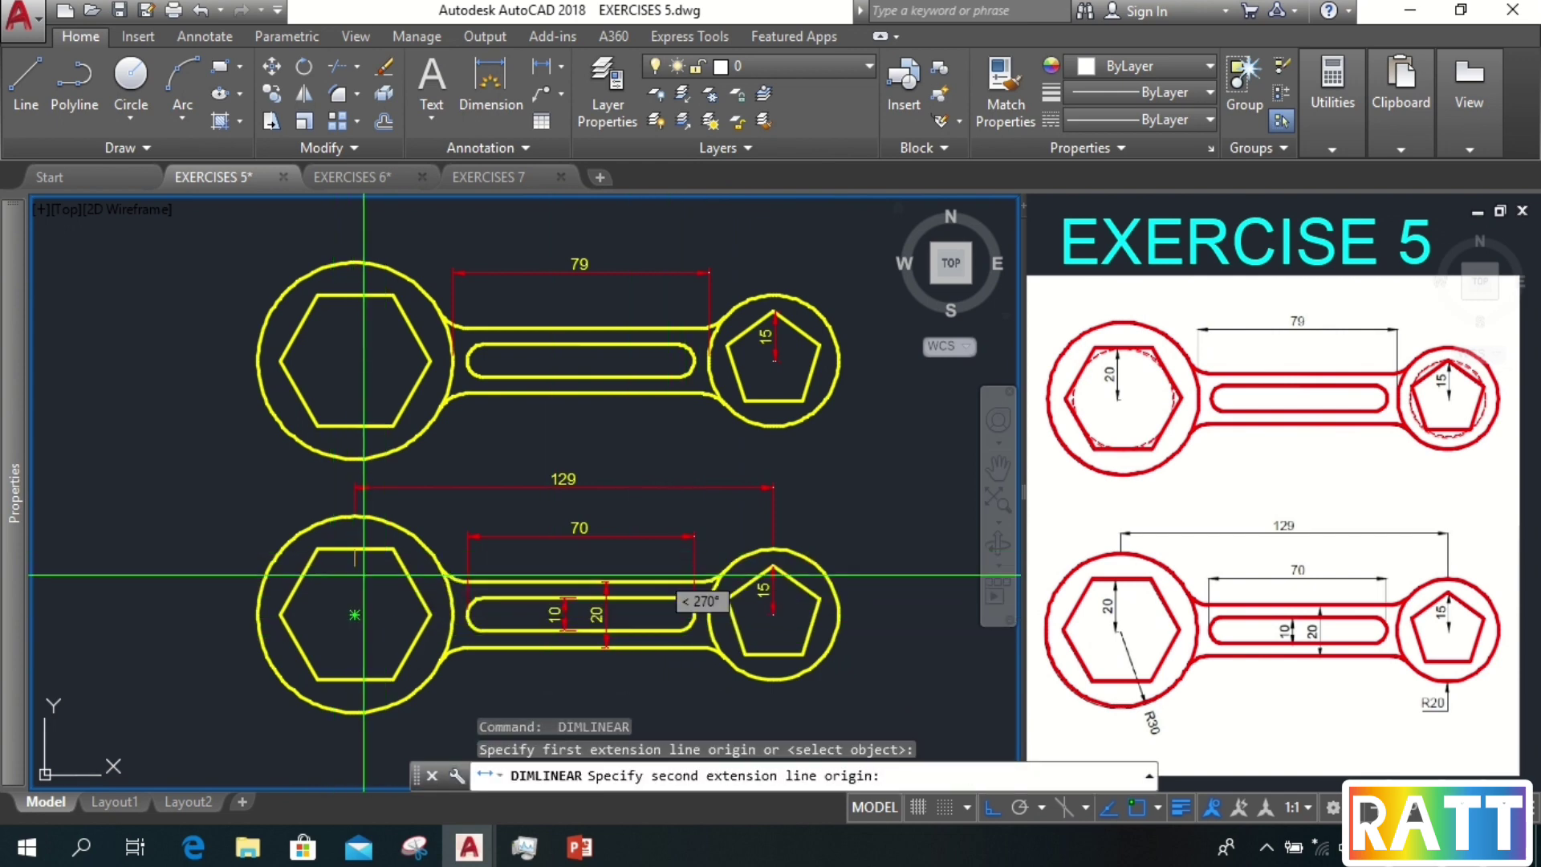
click(354, 615)
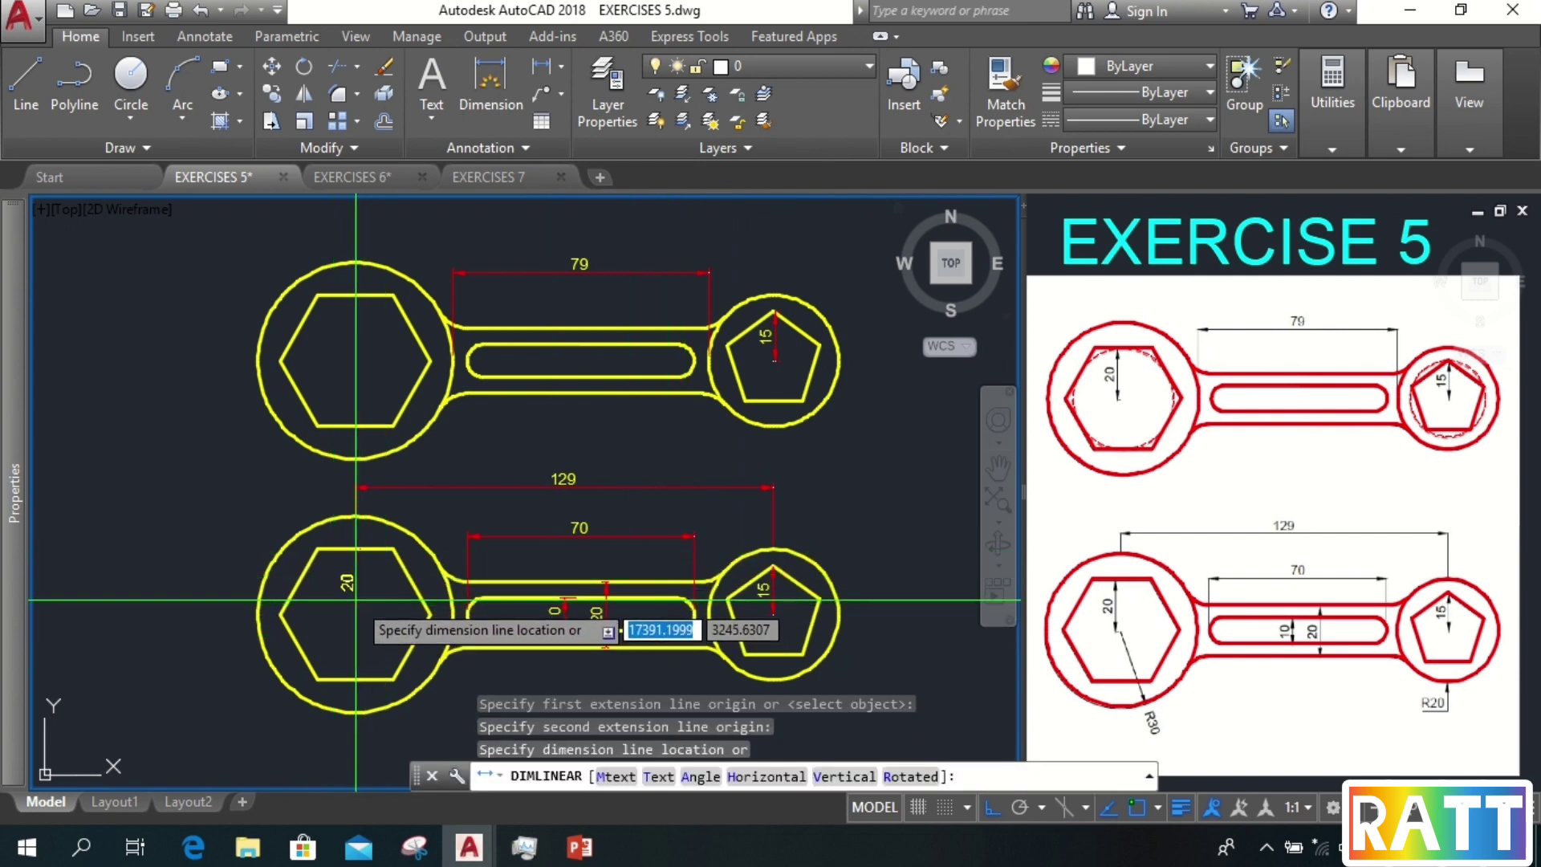
click(356, 600)
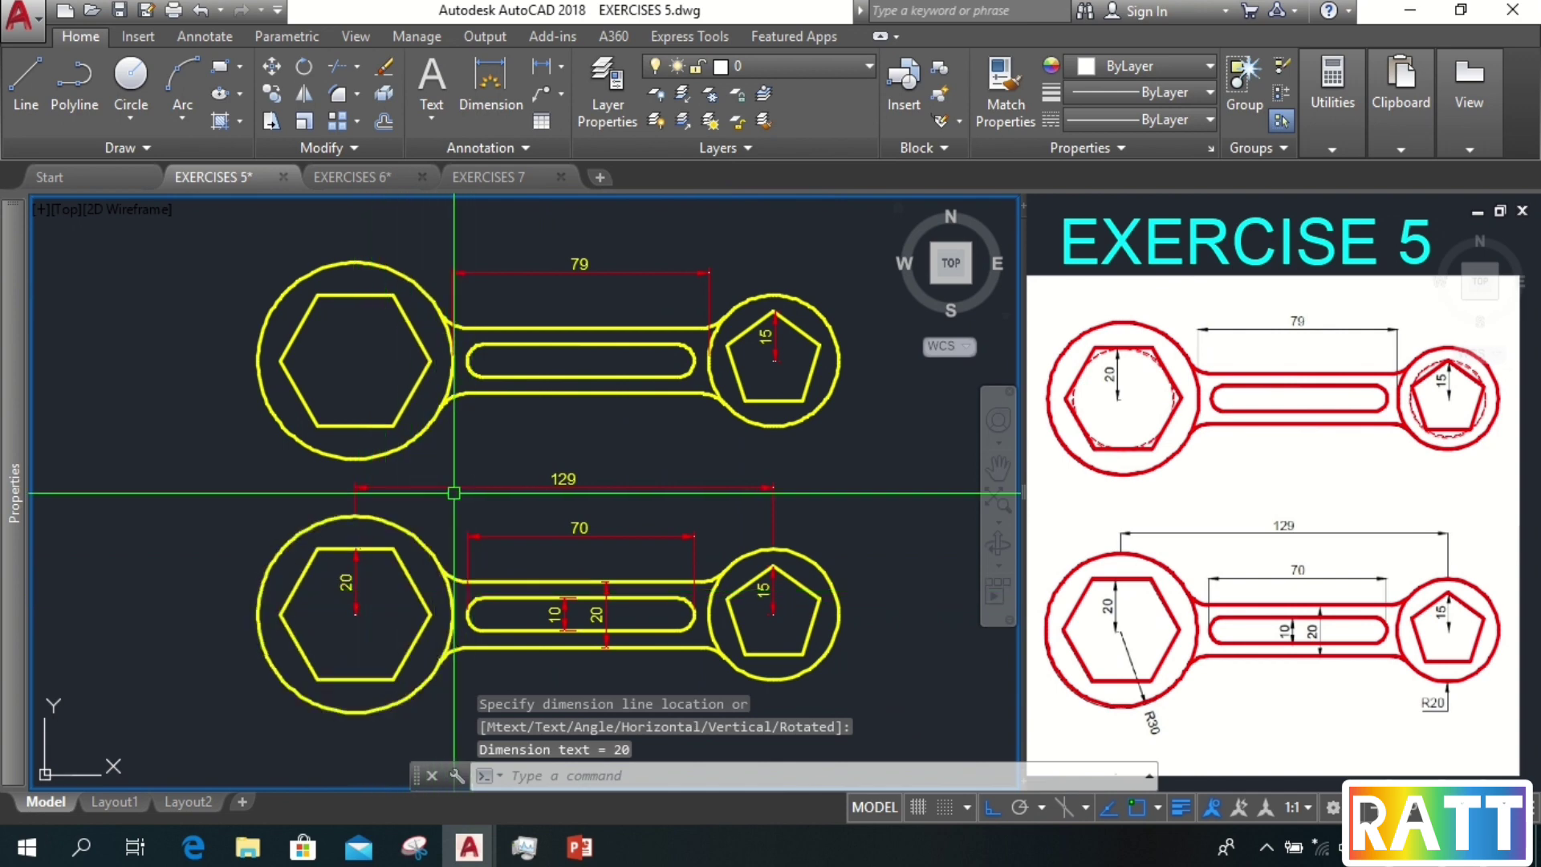
key(Return)
click(355, 296)
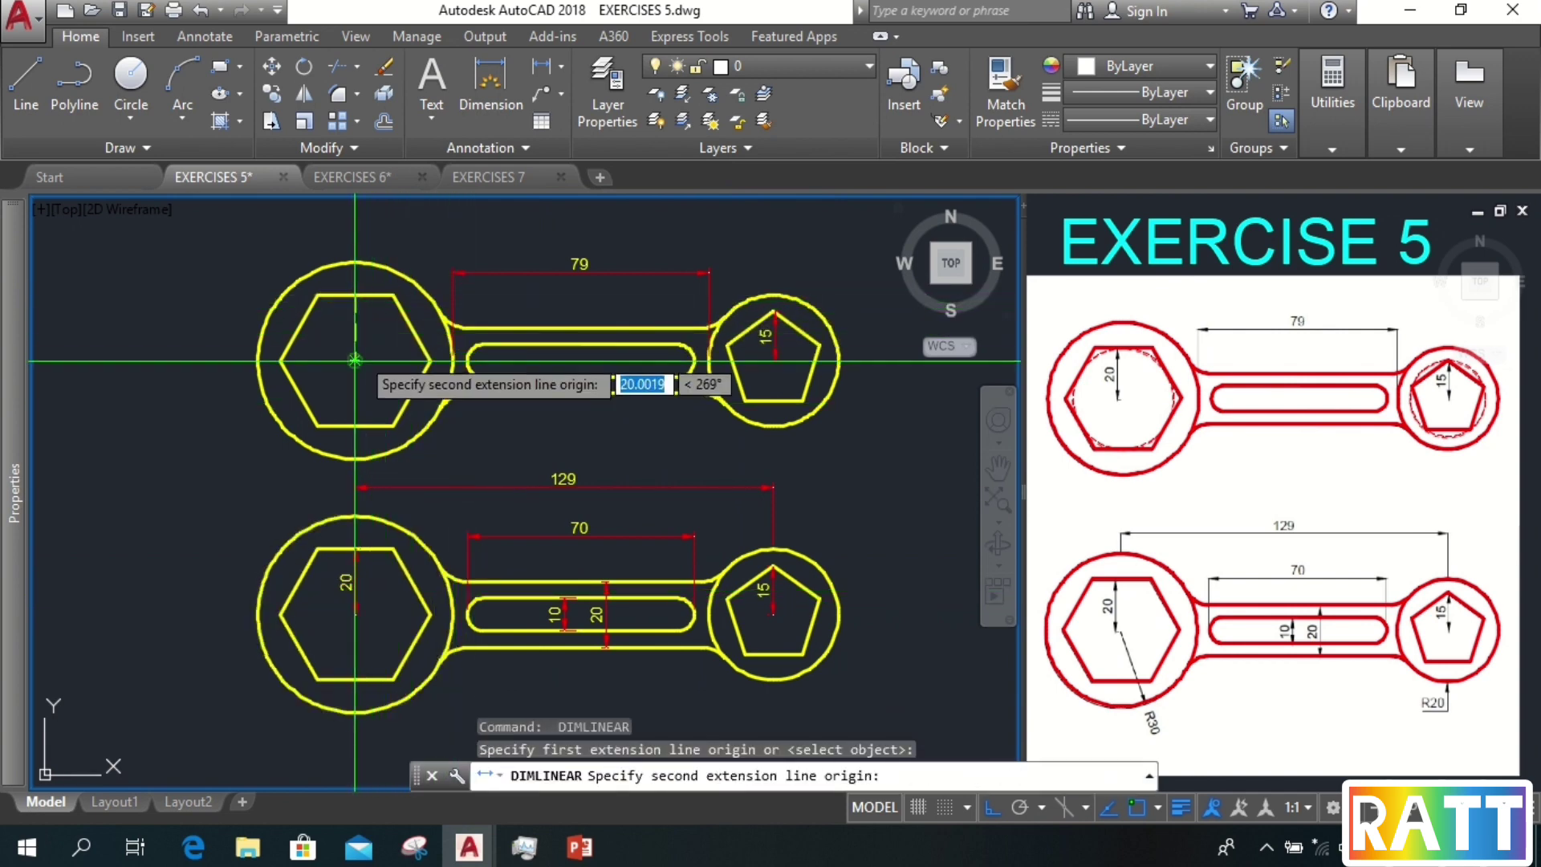
click(355, 361)
click(356, 337)
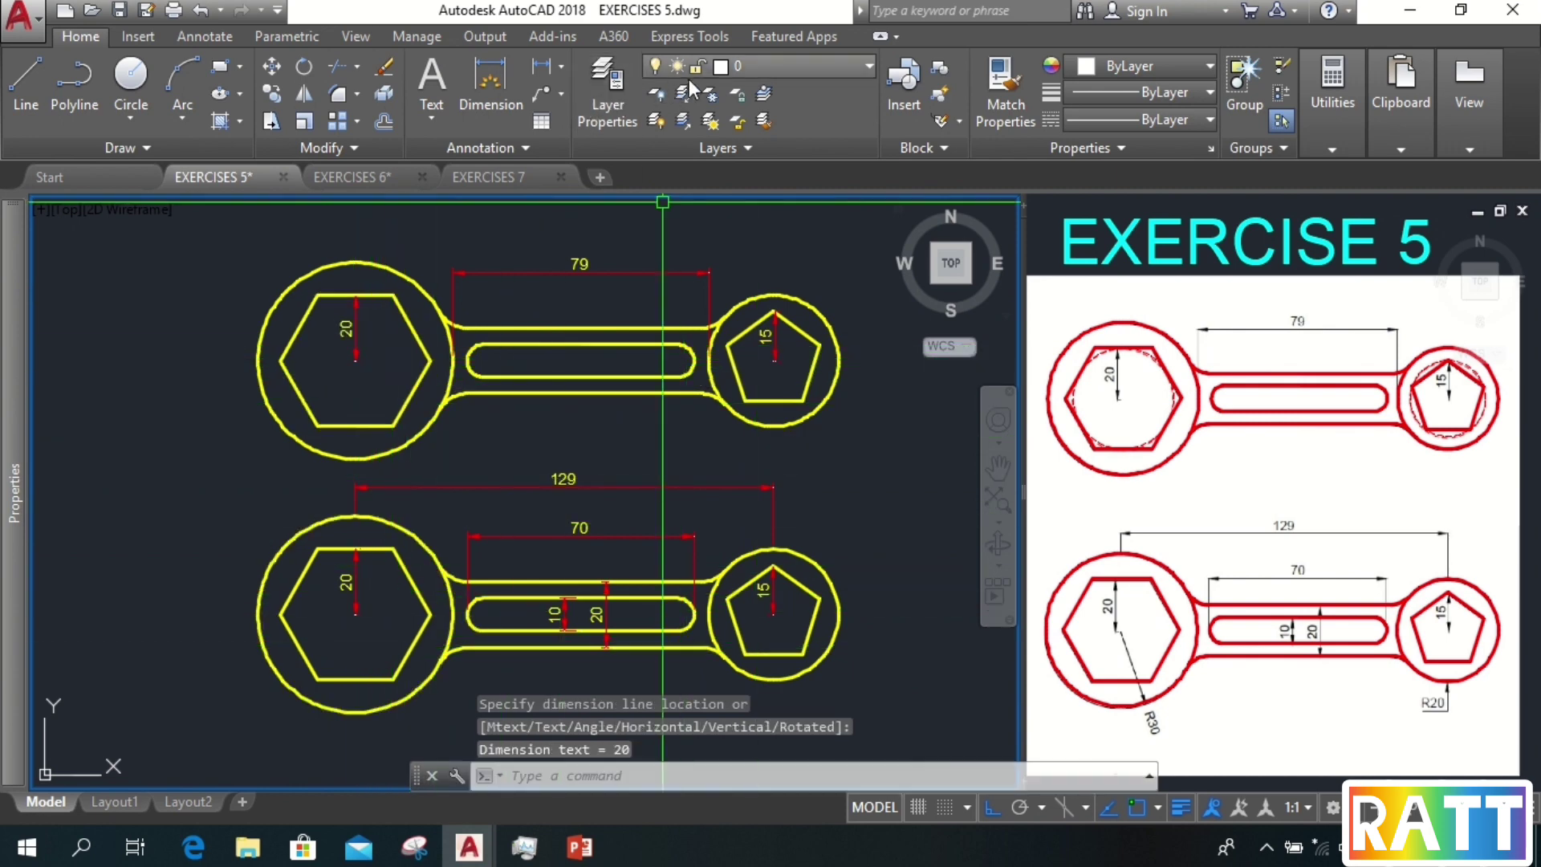
click(560, 68)
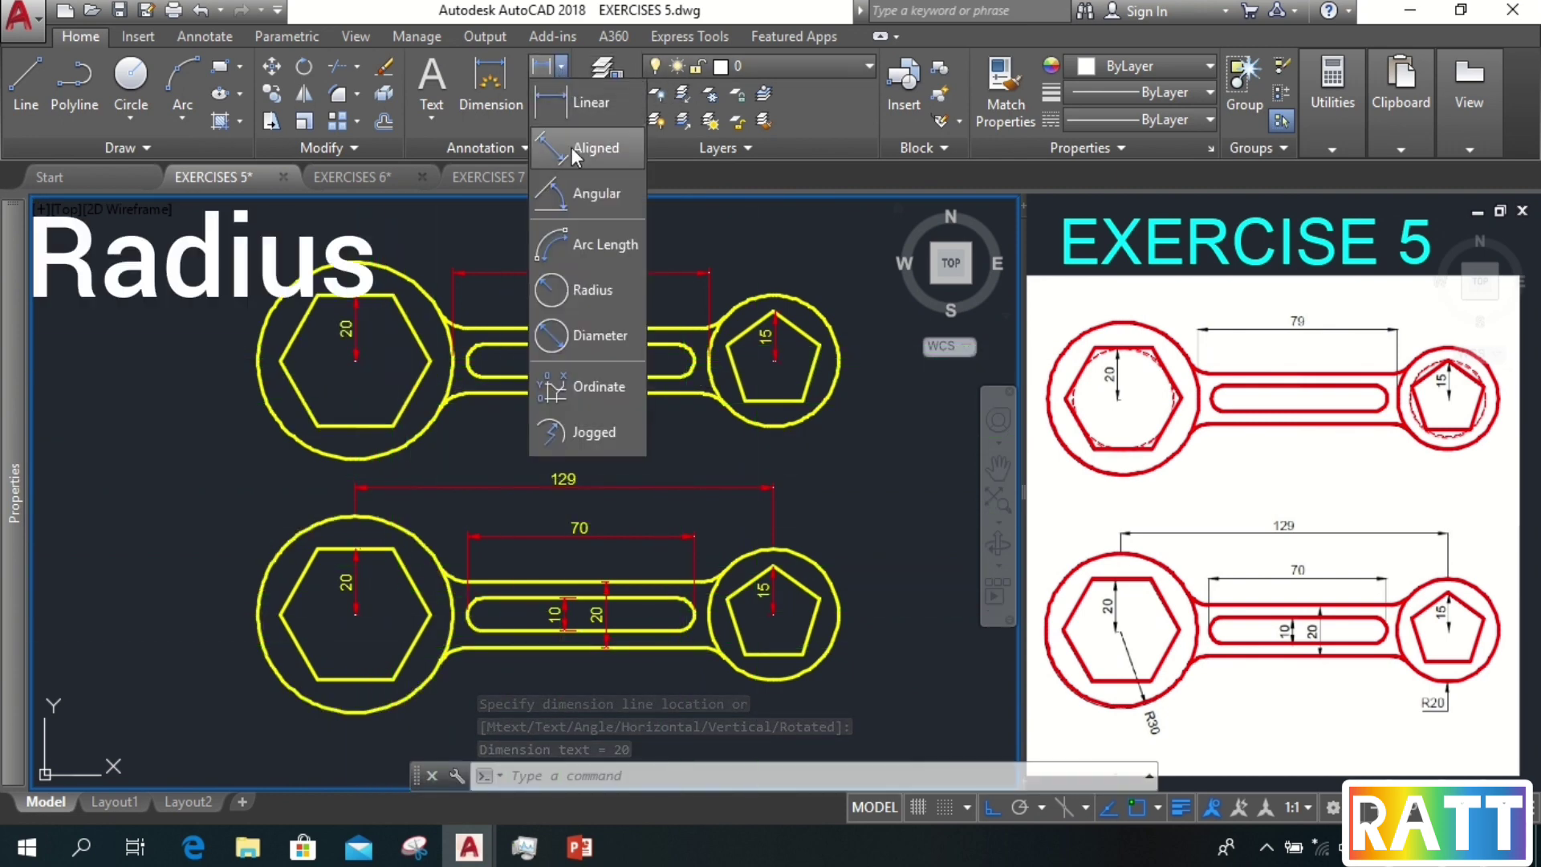
- Label the lower spanner's left head circle R30 and its right head circle R20 with radius dimensions
click(580, 289)
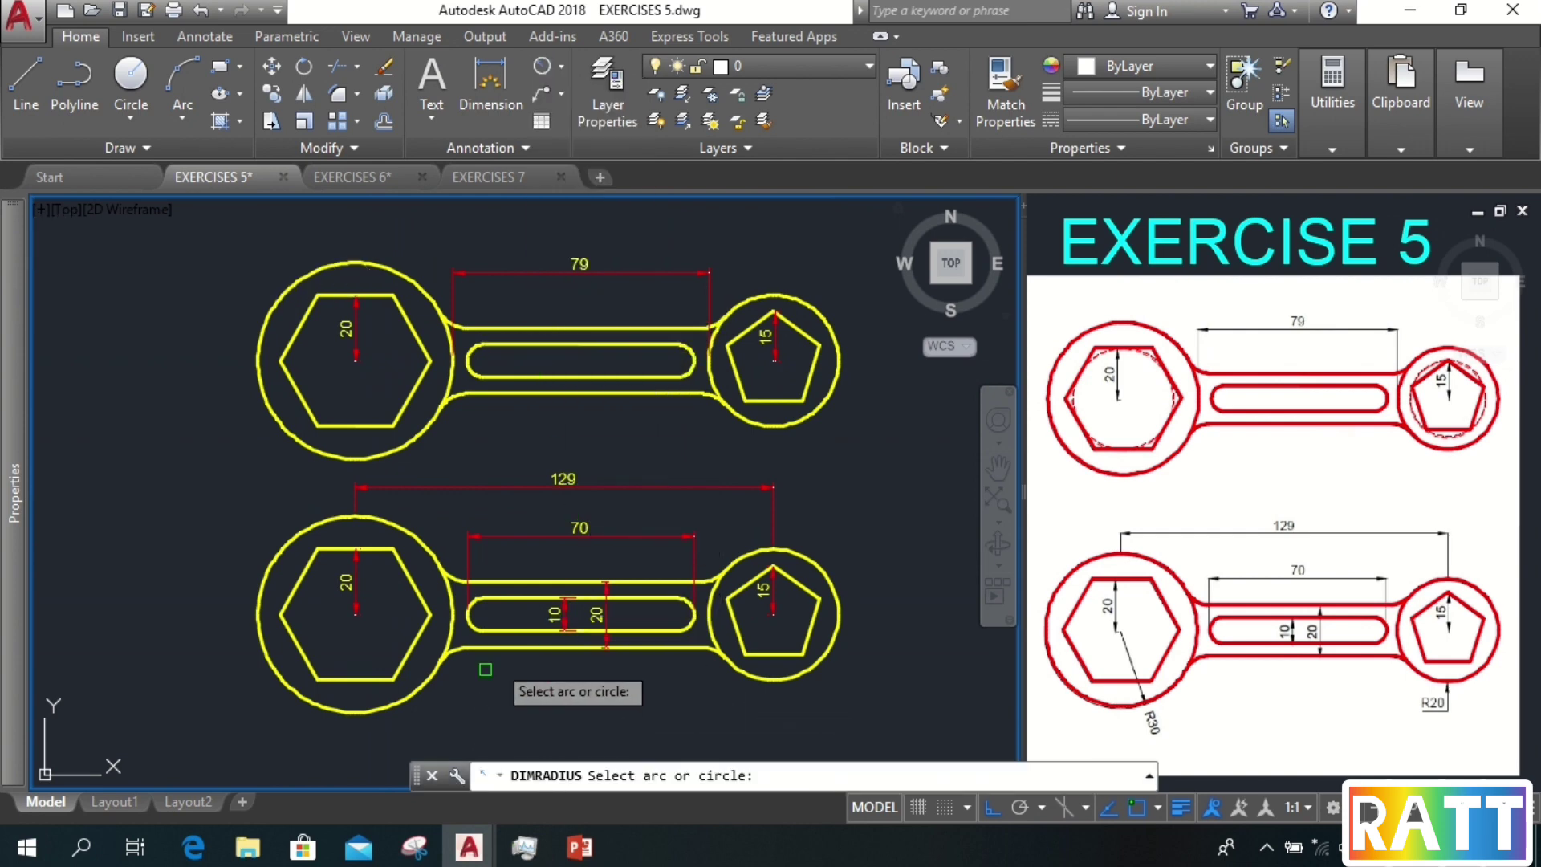
click(426, 688)
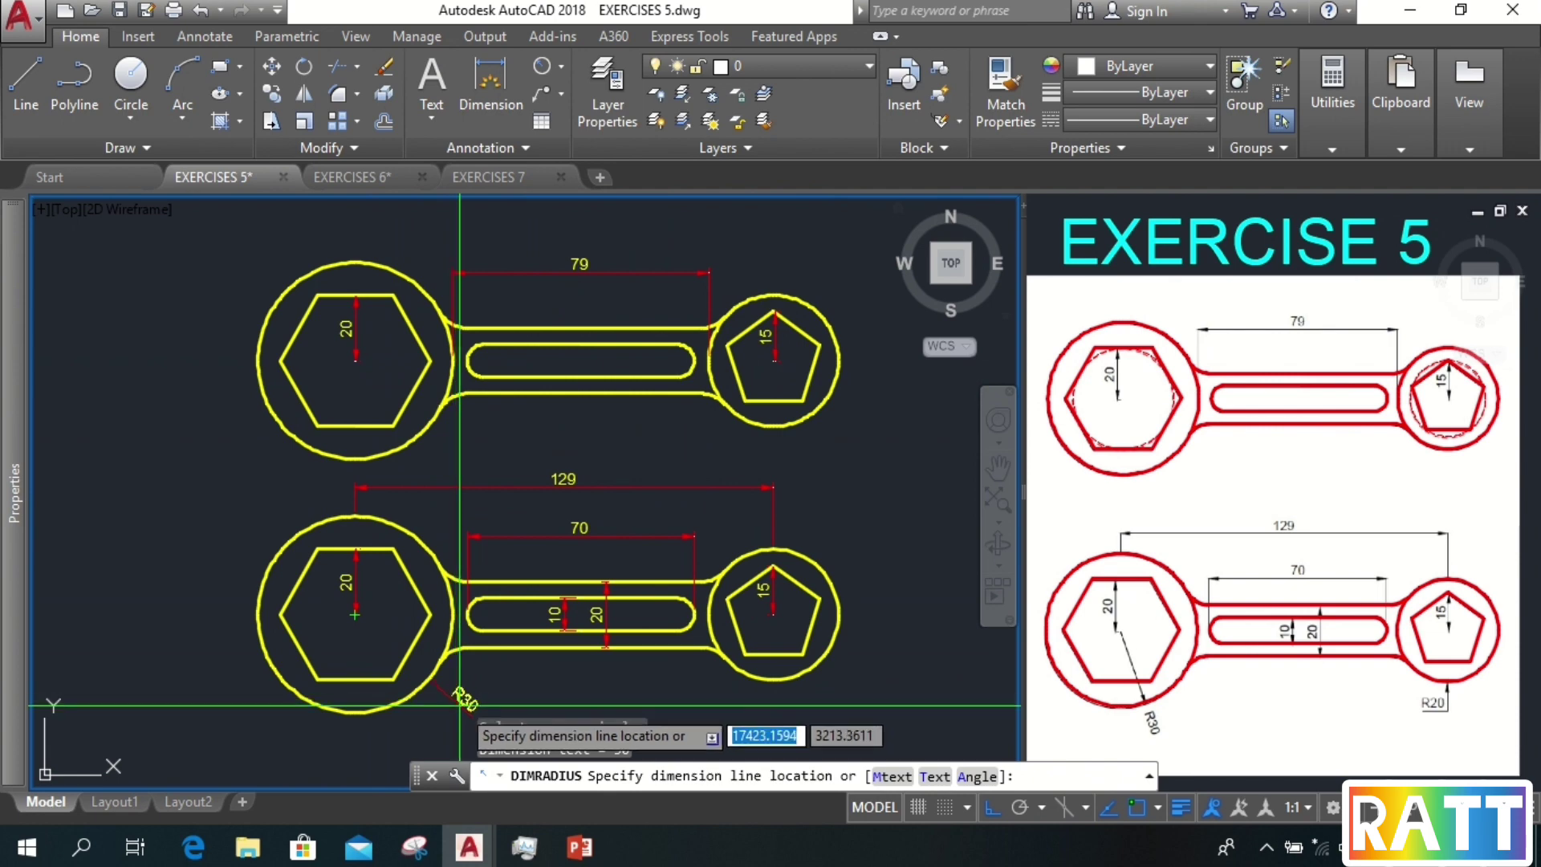
click(456, 699)
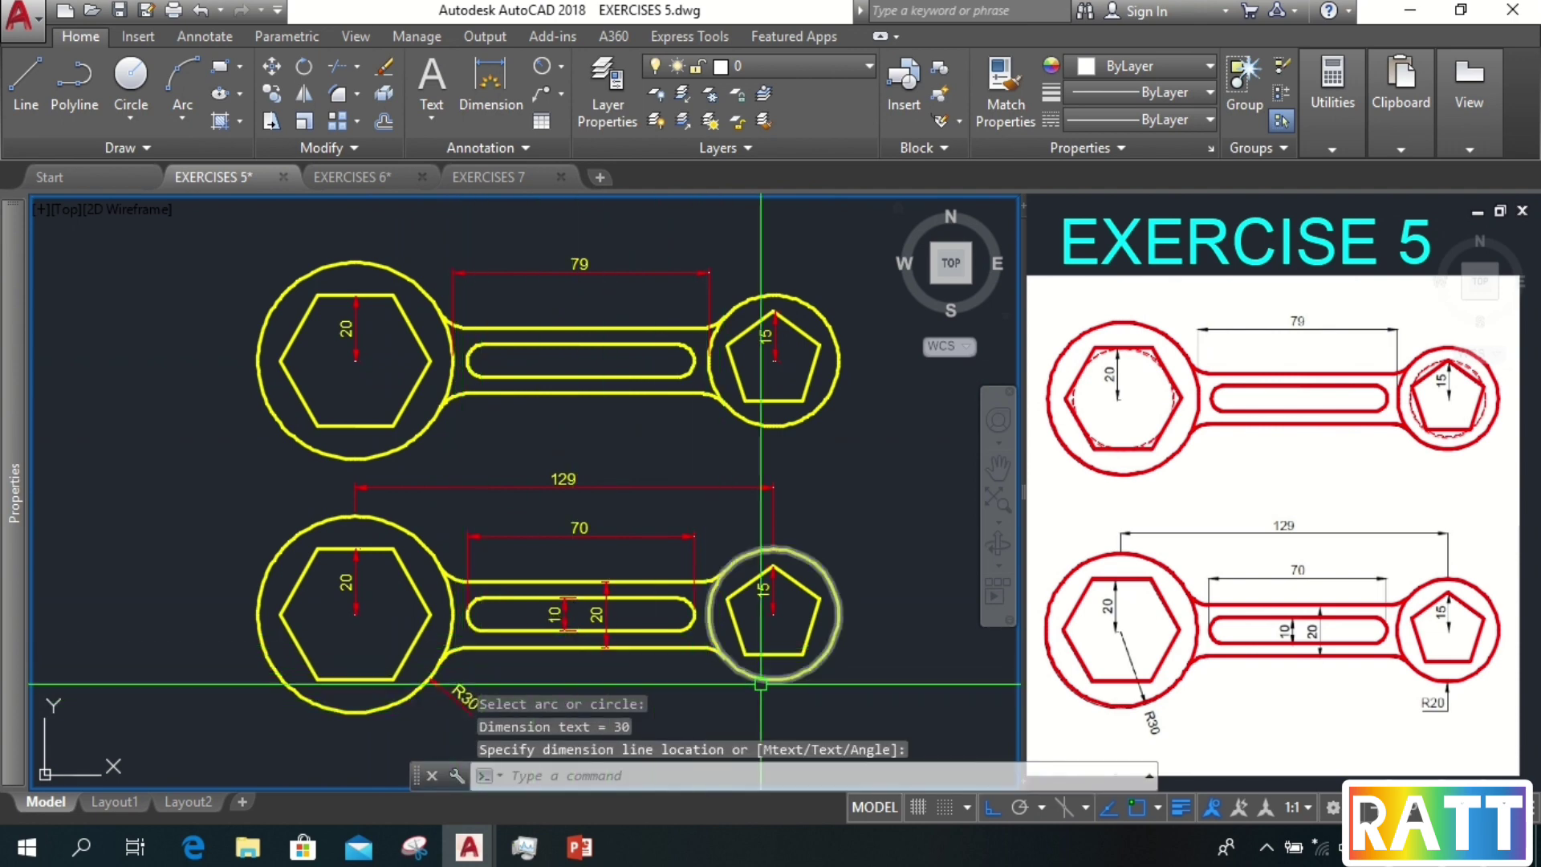
key(Return)
click(818, 670)
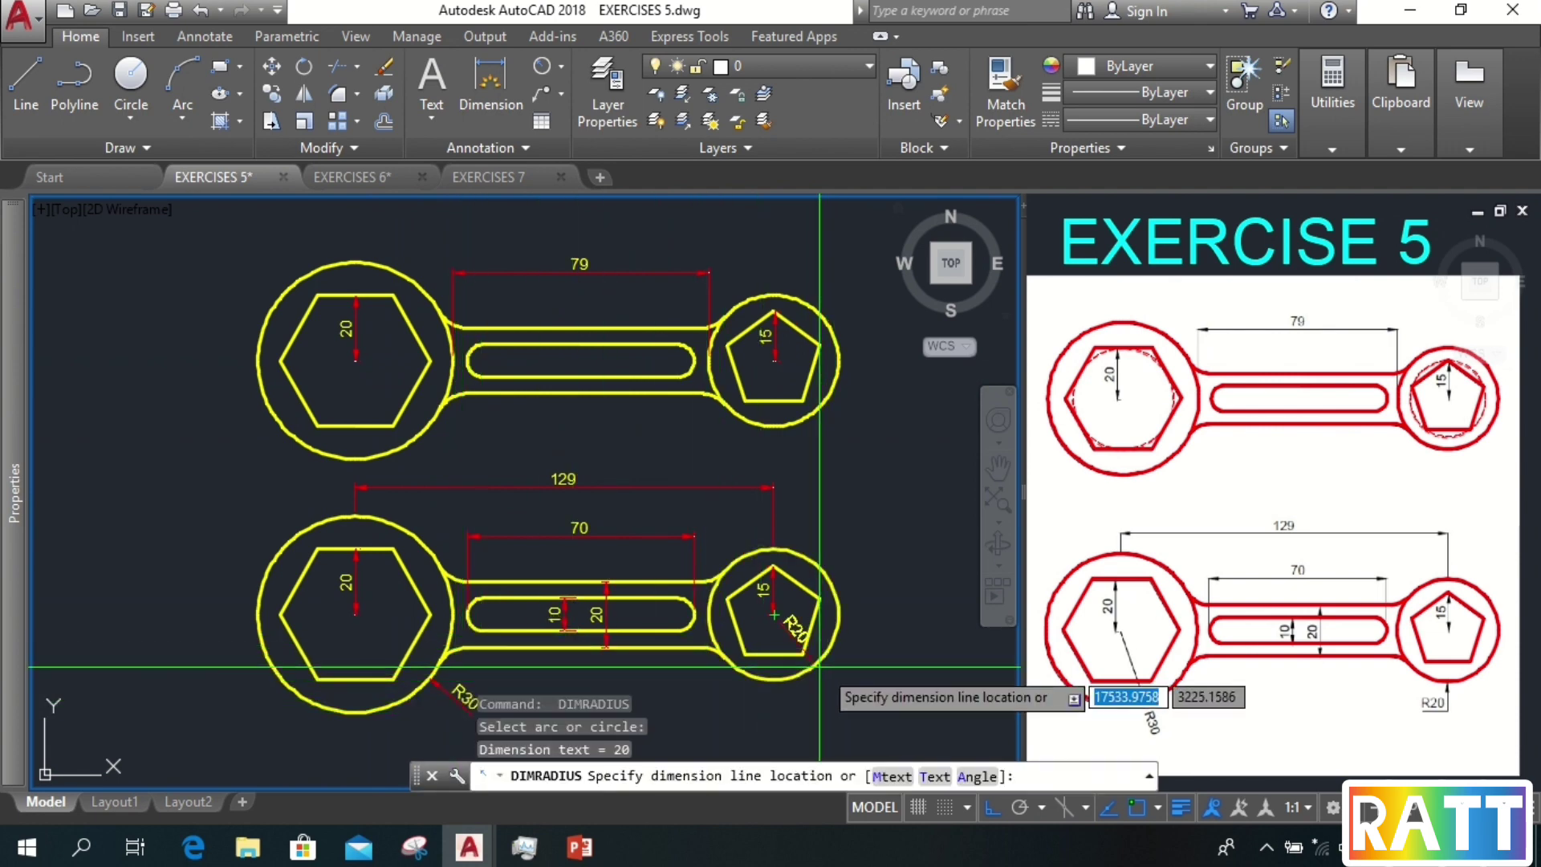
click(846, 680)
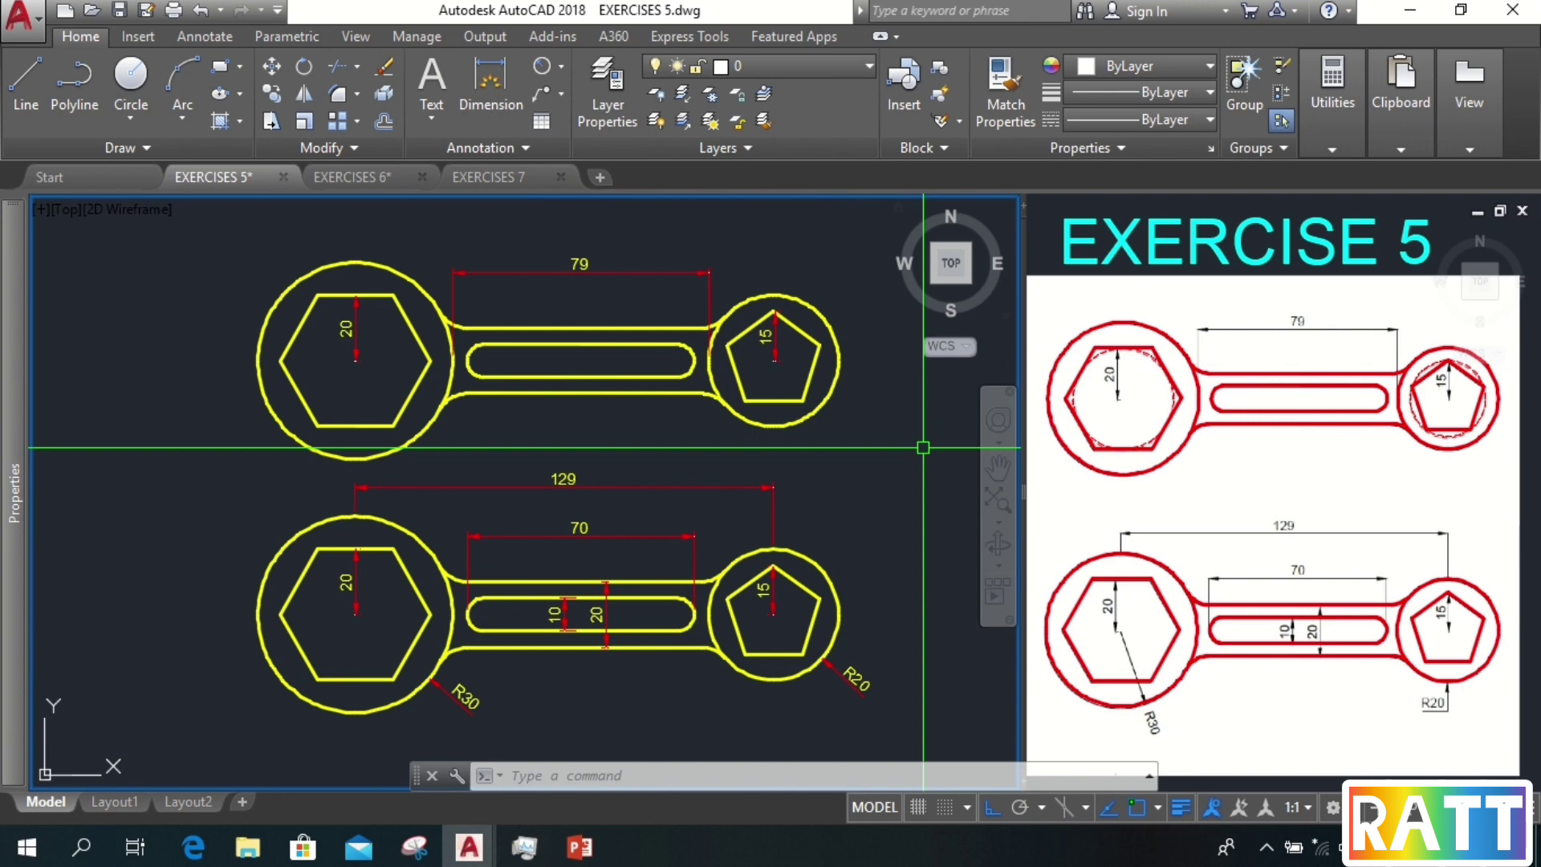
- Undo the last action so LINE is the current layer again
key(ctrl+z)
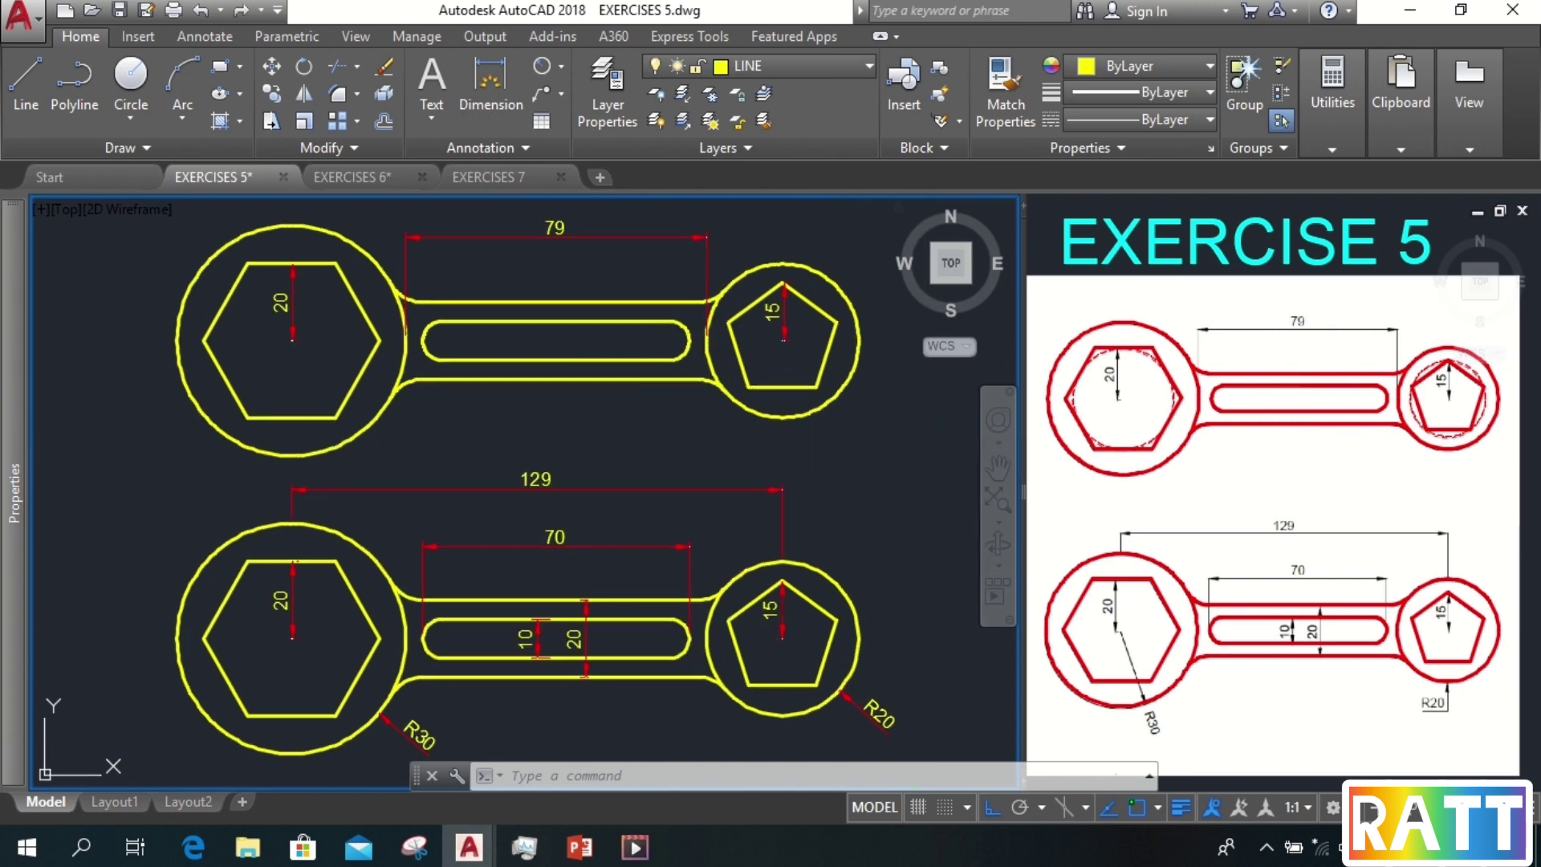